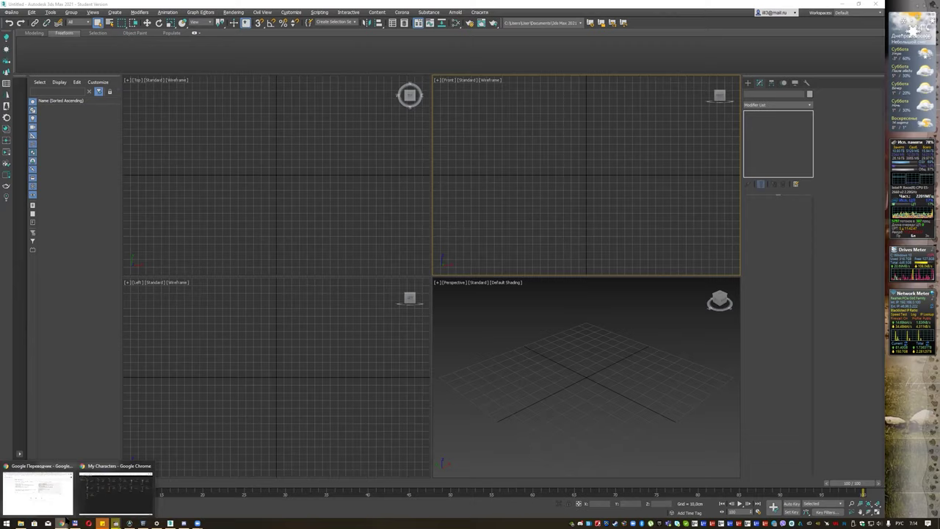
Download the F4 character from Character Generator's Generated Characters as F4.zip, then return to 3ds Max.
{"action": "left_click", "coordinate": [119, 495]}
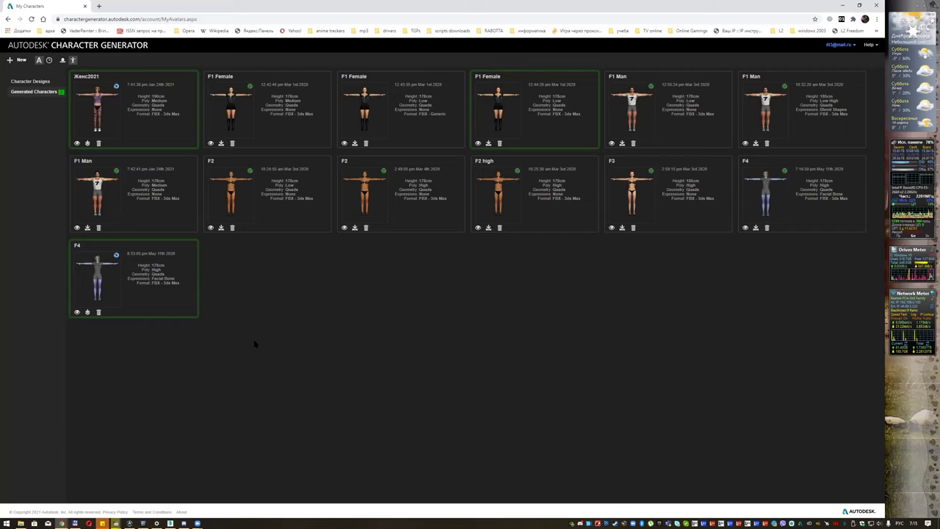
{"action": "left_click", "coordinate": [34, 81]}
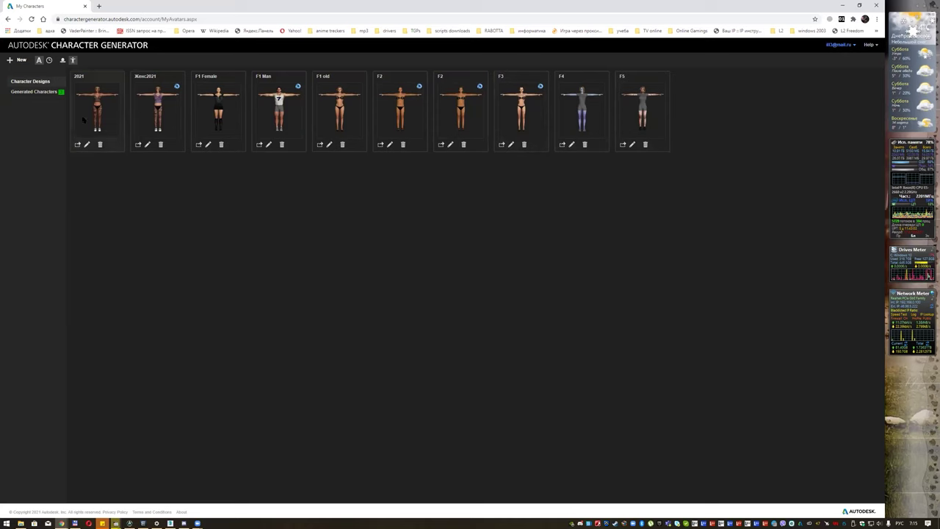
{"action": "left_click", "coordinate": [40, 92]}
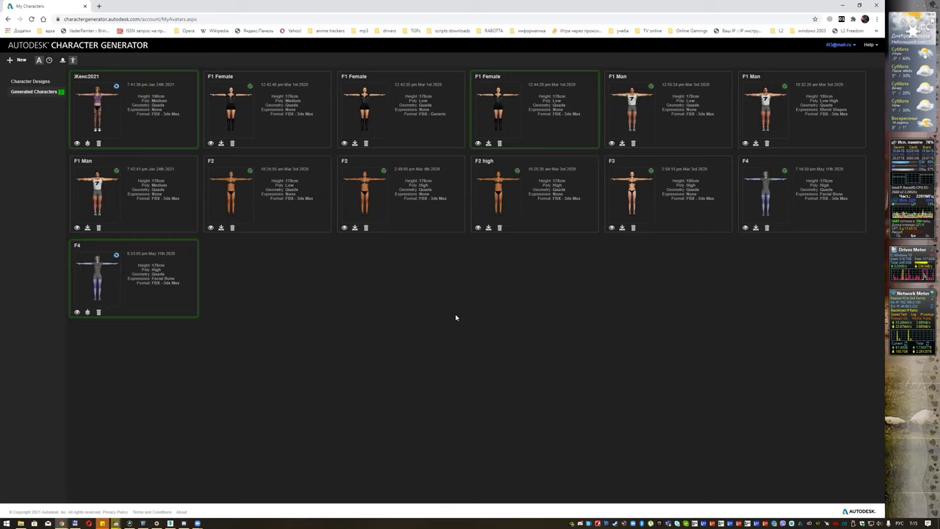
{"action": "left_click", "coordinate": [755, 229]}
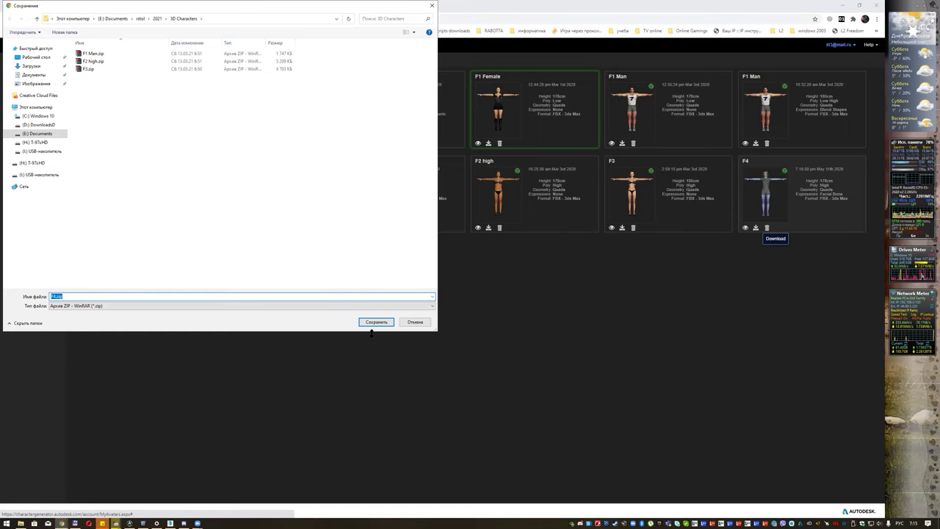
{"action": "left_click", "coordinate": [376, 324]}
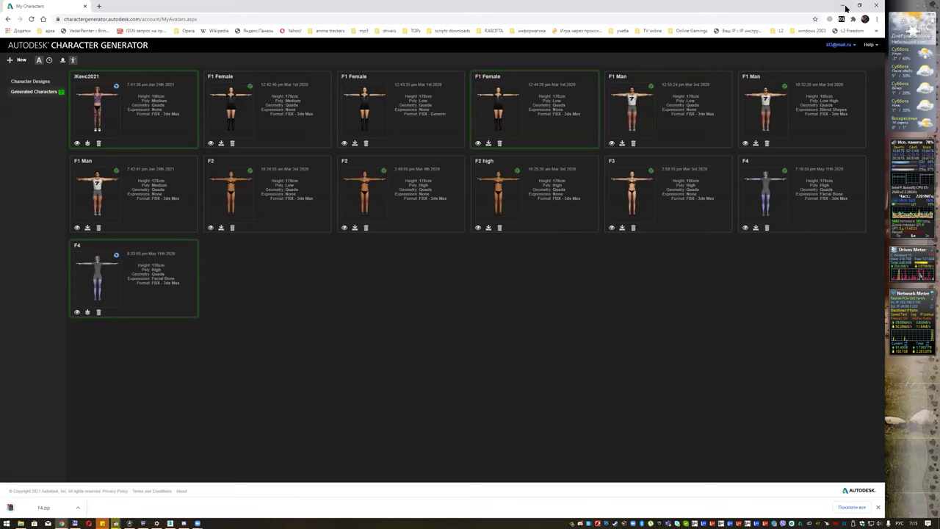
{"action": "key", "text": "alt+Tab"}
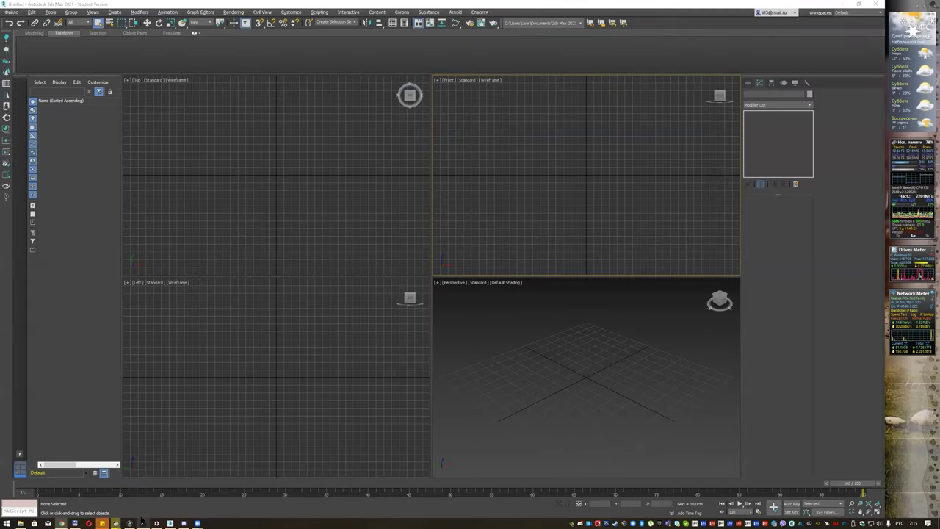
Extract F3.zip in the 3D Characters folder into a new F3 folder.
{"action": "left_click", "coordinate": [20, 522]}
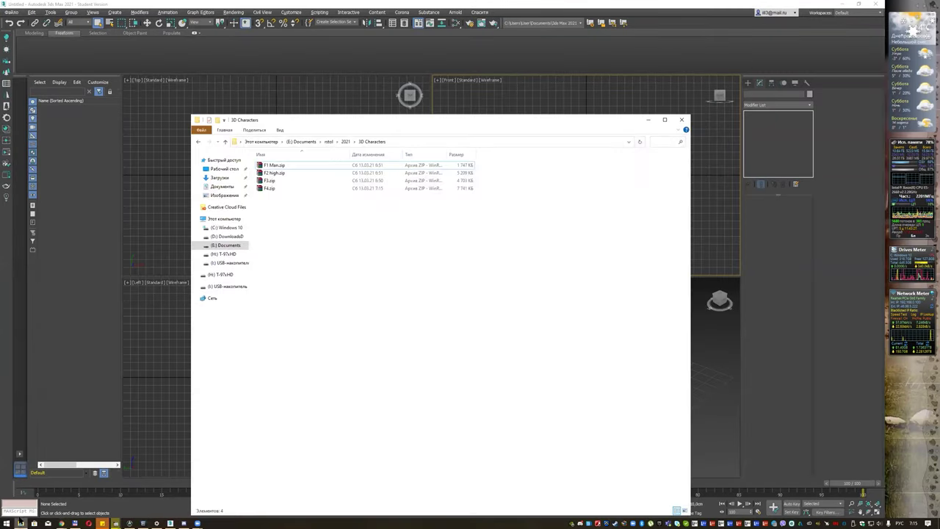
{"action": "left_click", "coordinate": [274, 174]}
{"action": "left_click", "coordinate": [269, 180]}
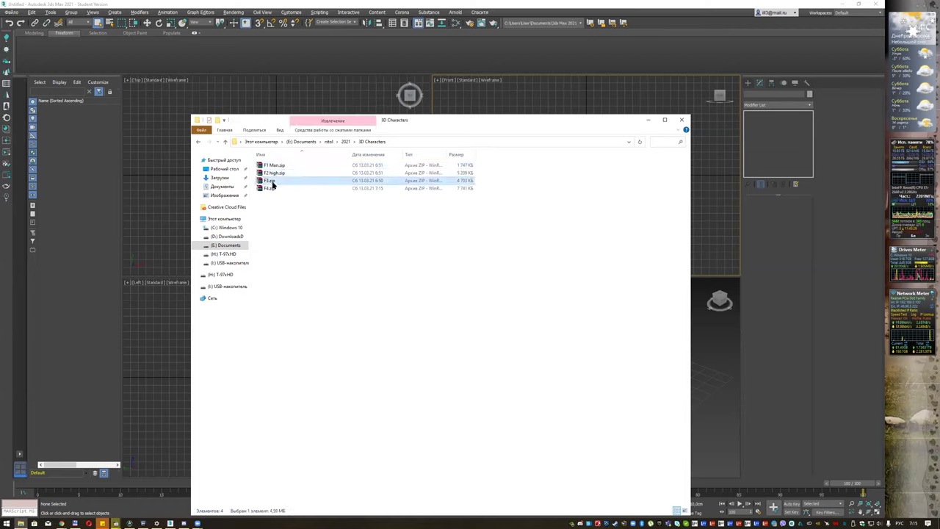
{"action": "left_click", "coordinate": [269, 188]}
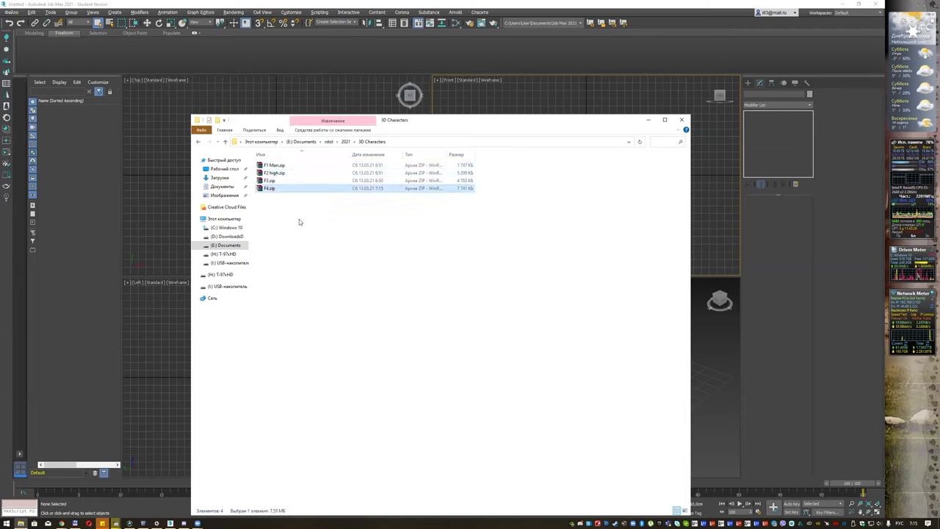
{"action": "left_click", "coordinate": [269, 181]}
{"action": "right_click", "coordinate": [270, 182]}
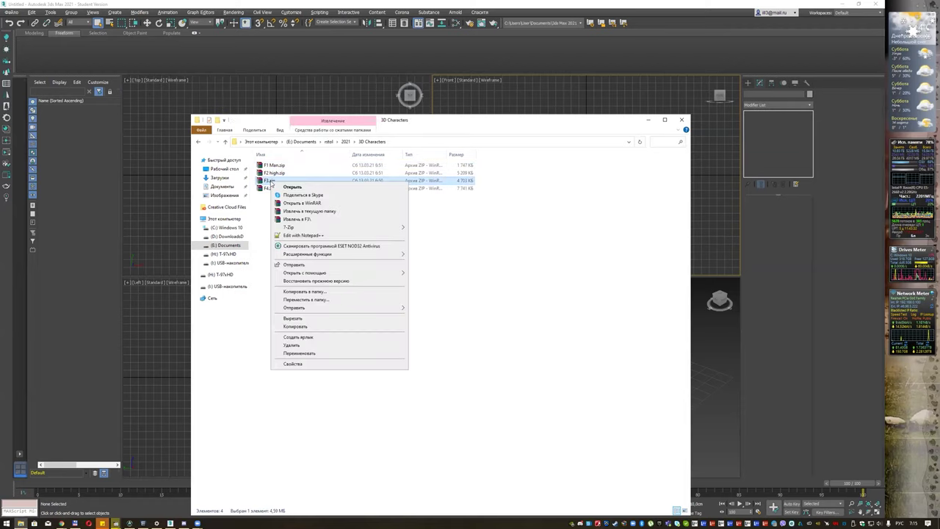
{"action": "left_click", "coordinate": [312, 219]}
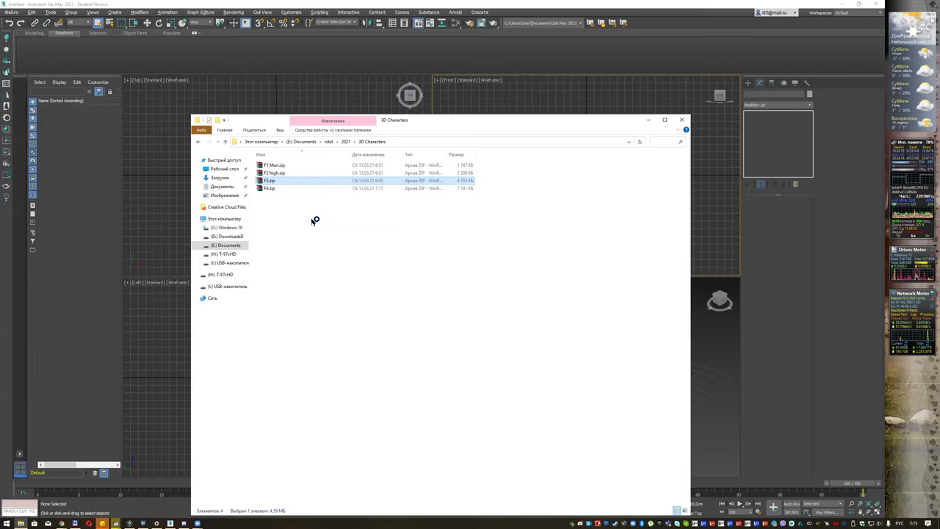
Open the F3 folder and select F3_3dsMax.fbx.
{"action": "double_click", "coordinate": [279, 166]}
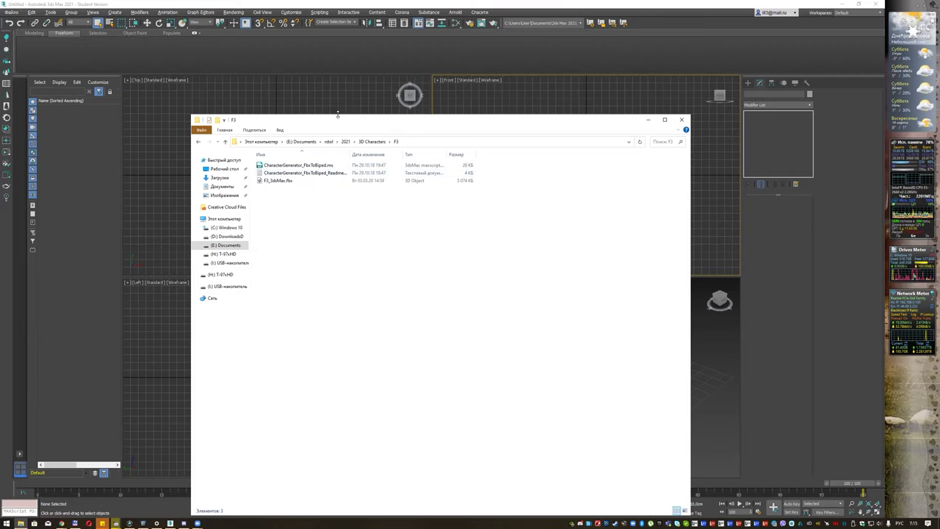
{"action": "mouse_move", "coordinate": [337, 115]}
{"action": "left_mouse_down"}
{"action": "mouse_move", "coordinate": [363, 297]}
{"action": "mouse_move", "coordinate": [379, 142]}
{"action": "left_mouse_up"}
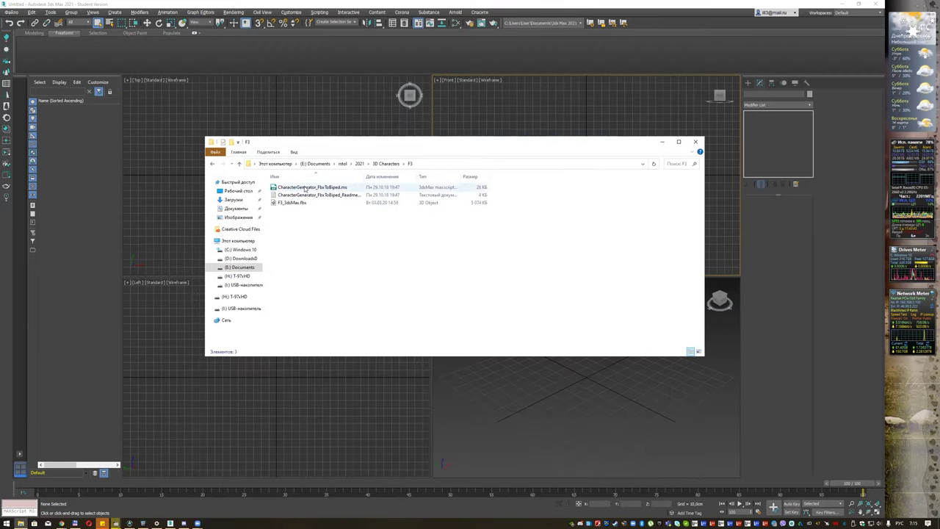
{"action": "left_click", "coordinate": [291, 203]}
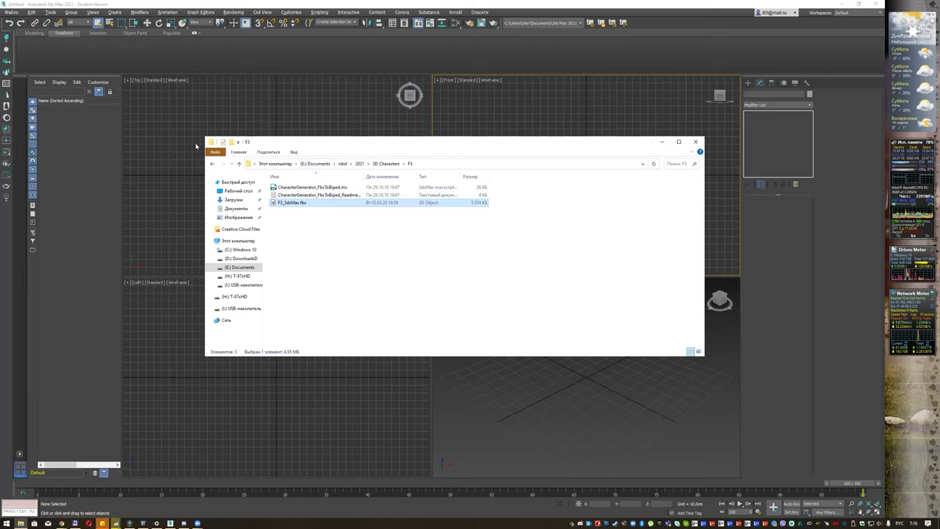
Start a File > Import > Merge, browse to the F3 folder, show All files and select F3_3dsMax.fbx.
{"action": "left_click", "coordinate": [13, 13]}
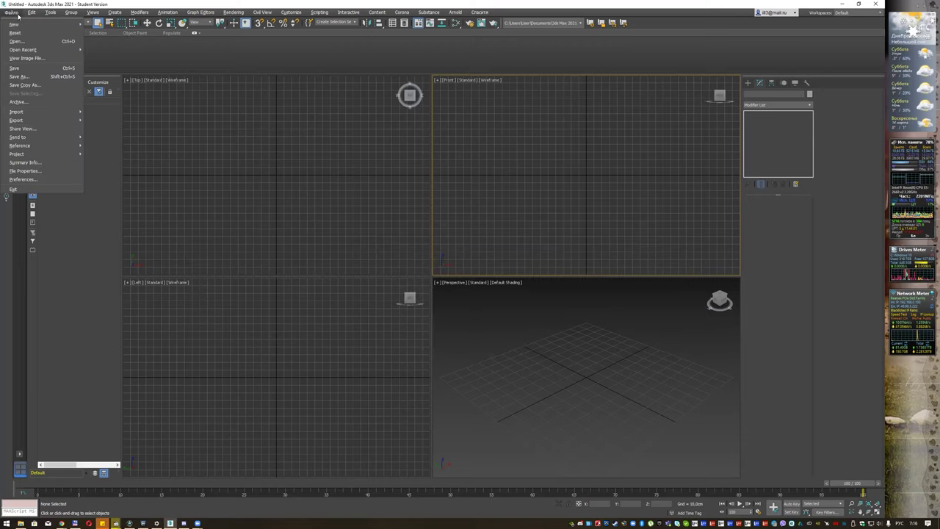
{"action": "mouse_move", "coordinate": [44, 112]}
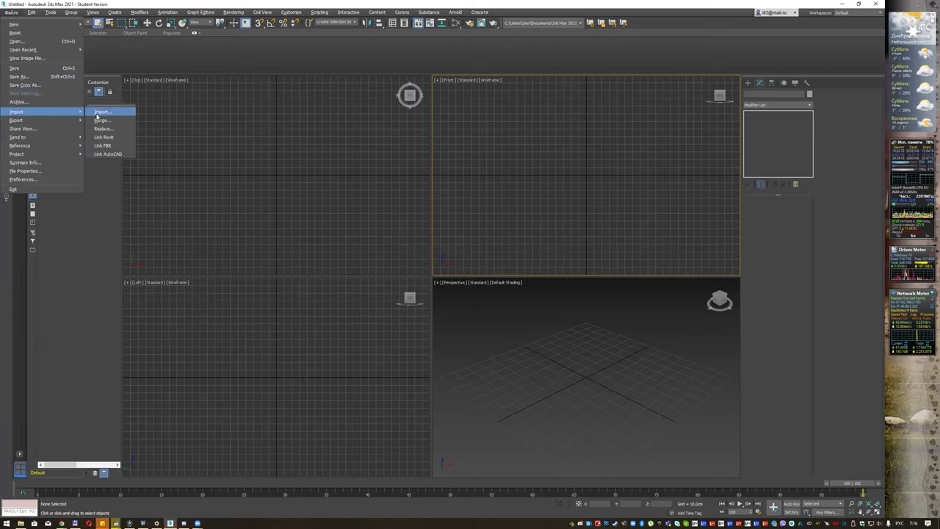
{"action": "left_click", "coordinate": [171, 130]}
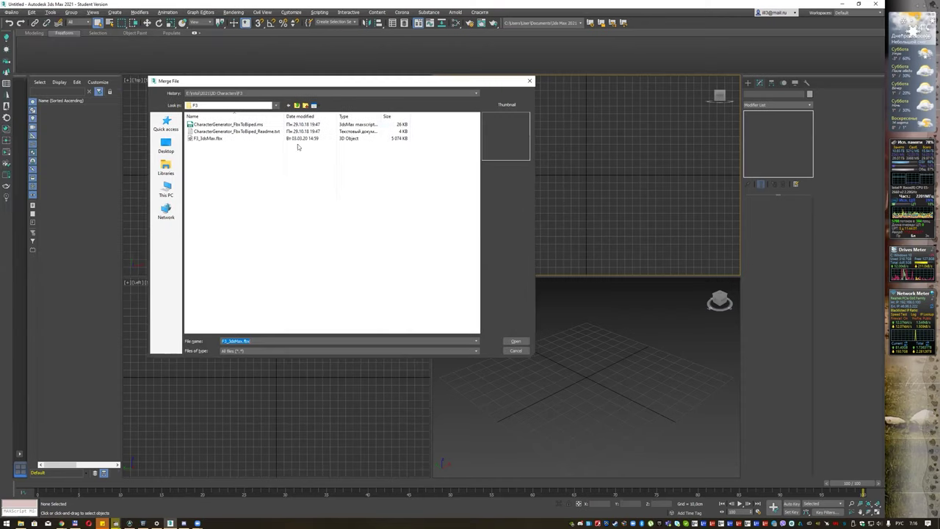
{"action": "left_click", "coordinate": [292, 105]}
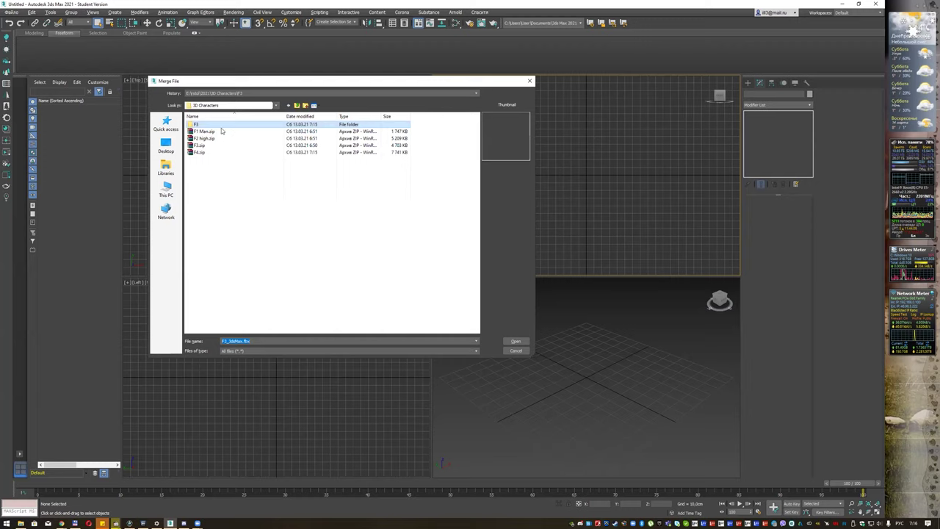
{"action": "double_click", "coordinate": [220, 124]}
{"action": "left_click", "coordinate": [307, 351]}
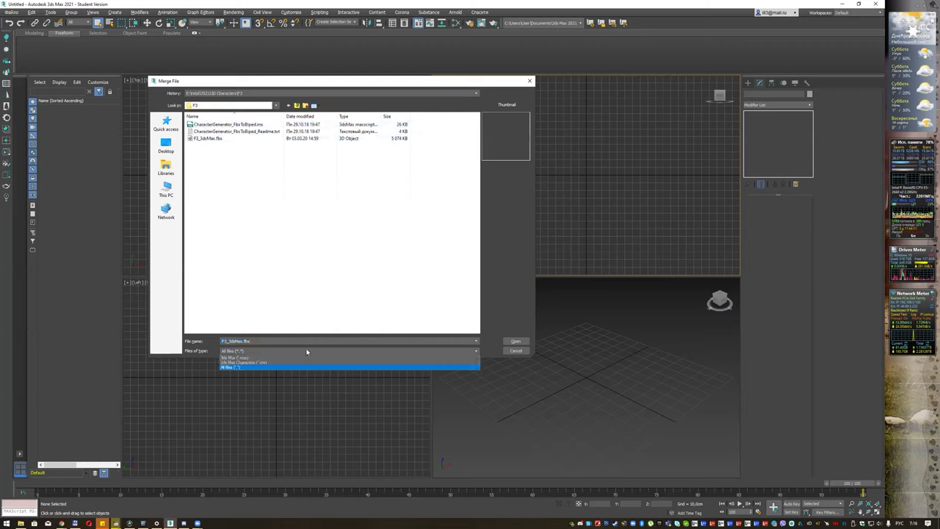
{"action": "left_click", "coordinate": [300, 357]}
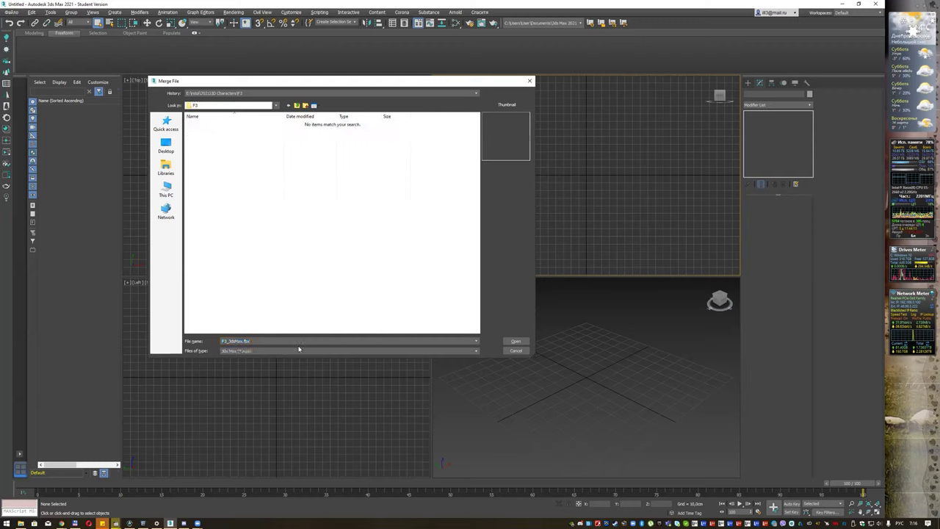
{"action": "left_click", "coordinate": [287, 351]}
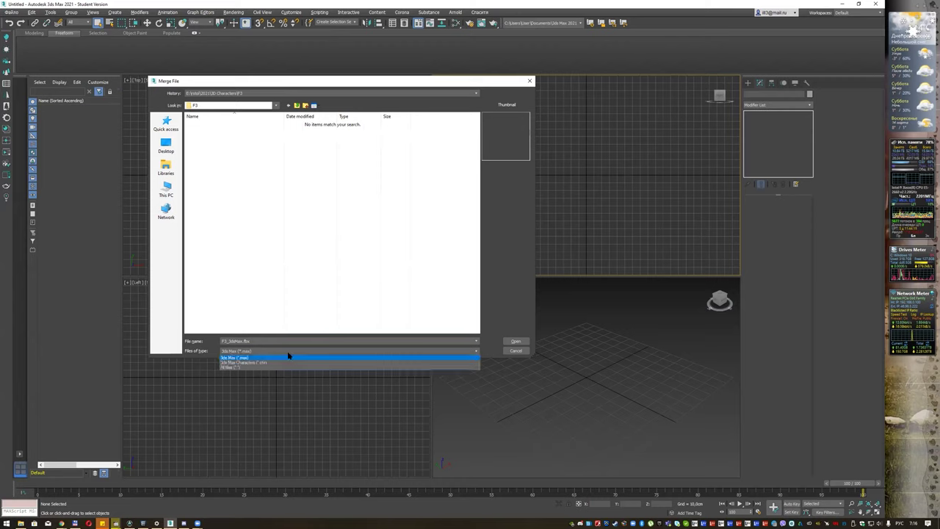
{"action": "left_click", "coordinate": [275, 367]}
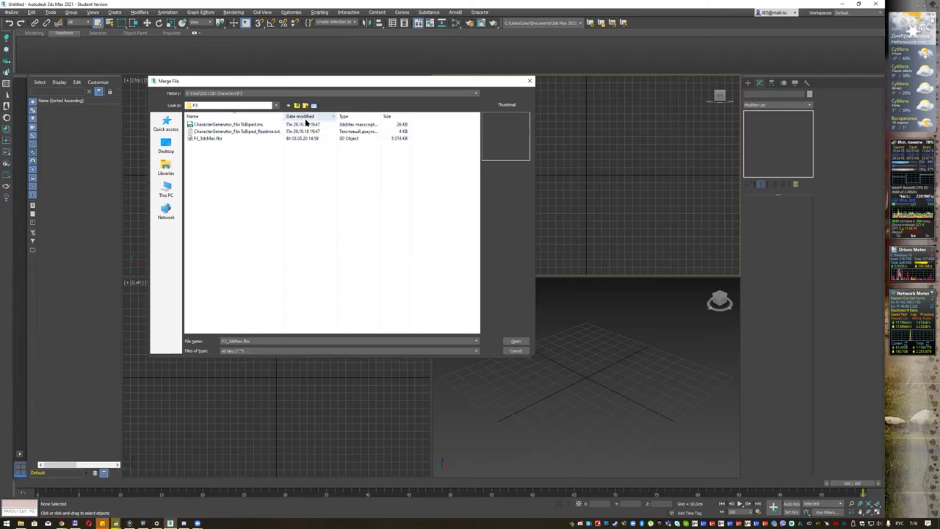
{"action": "left_click", "coordinate": [210, 139]}
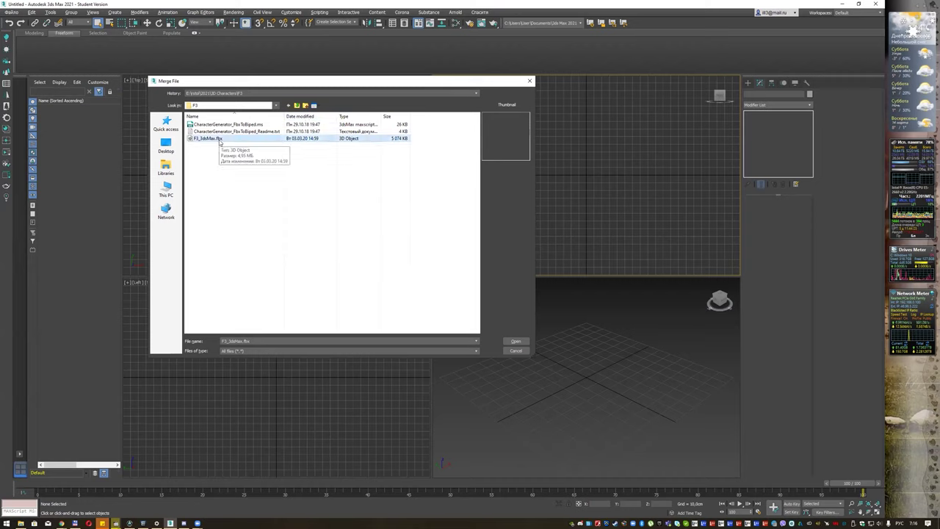
Import F3_3dsMax.fbx with Lights and Global Ambient Color unchecked in the FBX Import options.
{"action": "left_click", "coordinate": [516, 341]}
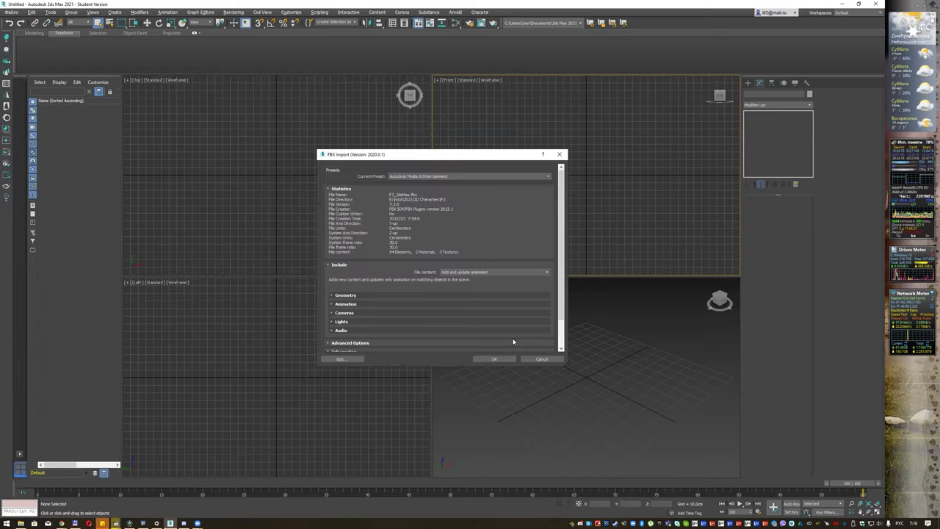
{"action": "left_click_drag", "start_coordinate": [447, 157], "coordinate": [393, 130]}
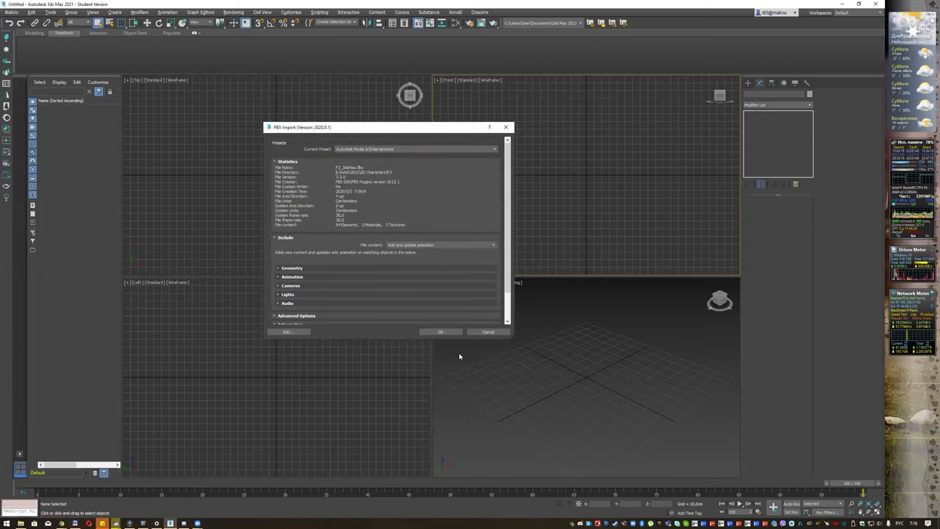
{"action": "scroll", "coordinate": [508, 209], "scroll_direction": "down", "scroll_amount": 2}
{"action": "scroll", "coordinate": [508, 209], "scroll_direction": "up", "scroll_amount": 2}
{"action": "scroll", "coordinate": [507, 213], "scroll_direction": "down", "scroll_amount": 1}
{"action": "scroll", "coordinate": [506, 230], "scroll_direction": "down", "scroll_amount": 1}
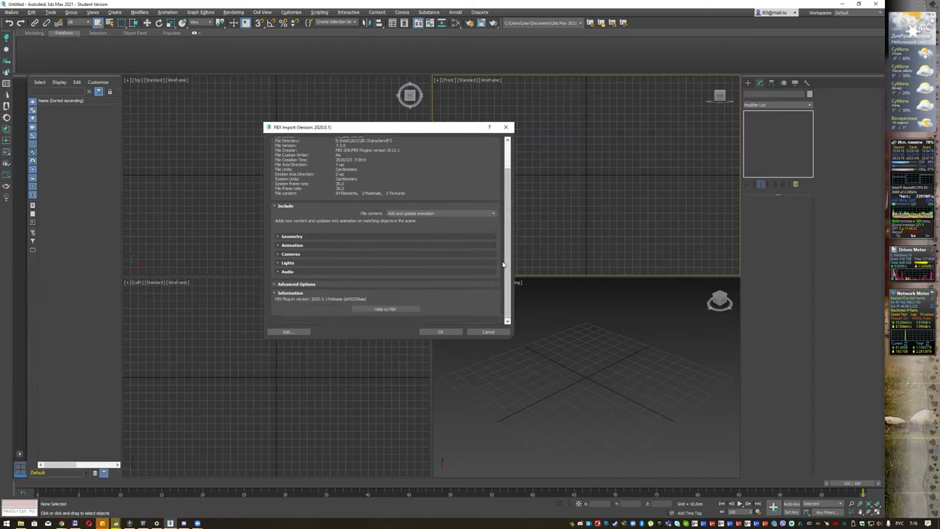
{"action": "left_click", "coordinate": [286, 263]}
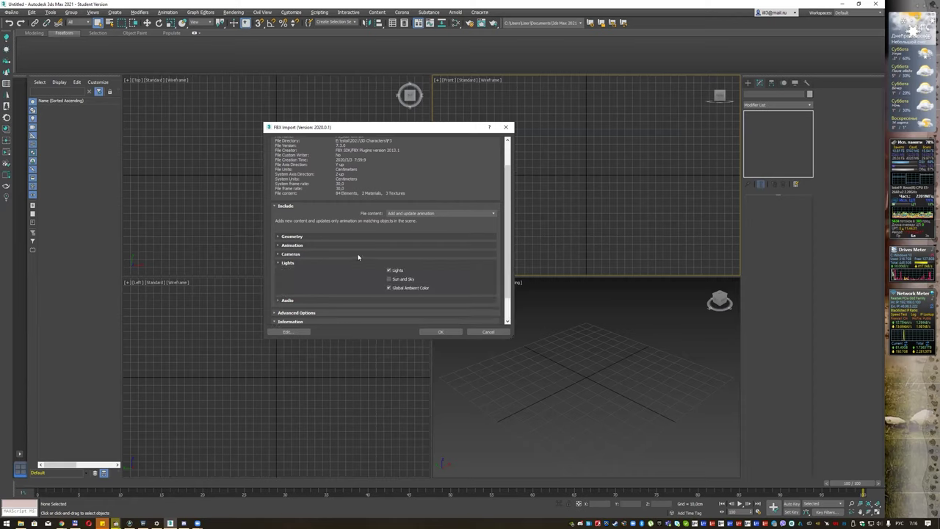
{"action": "left_click", "coordinate": [389, 287]}
{"action": "left_click", "coordinate": [389, 270]}
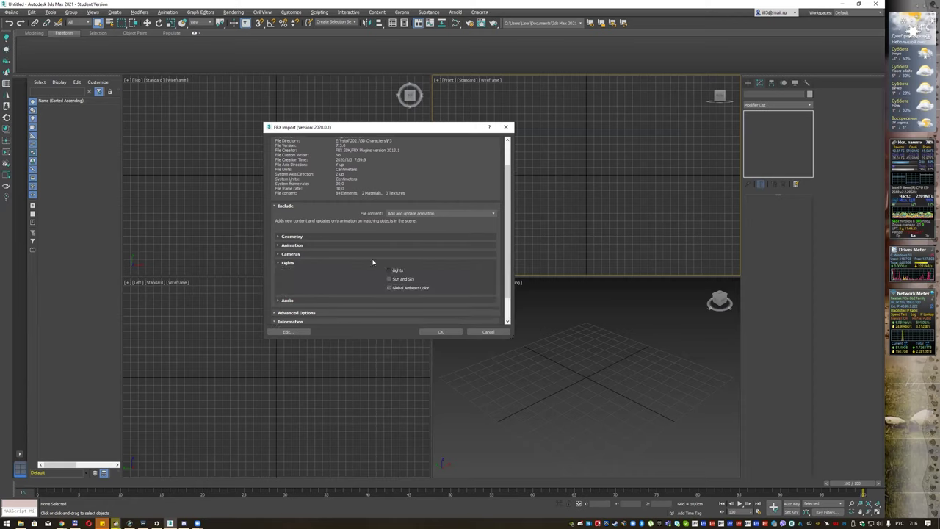
{"action": "left_click", "coordinate": [438, 332]}
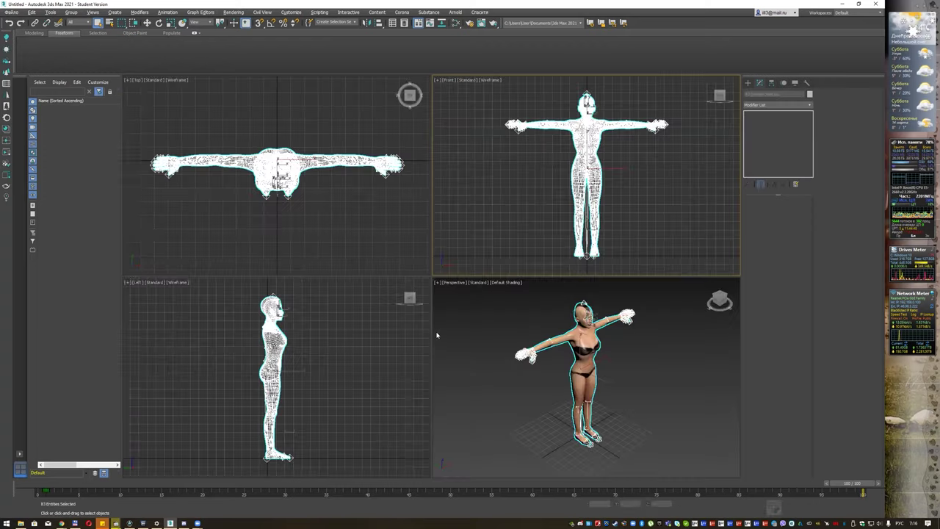
Maximize the Perspective viewport and deselect the imported character and bones.
{"action": "right_click", "coordinate": [506, 332]}
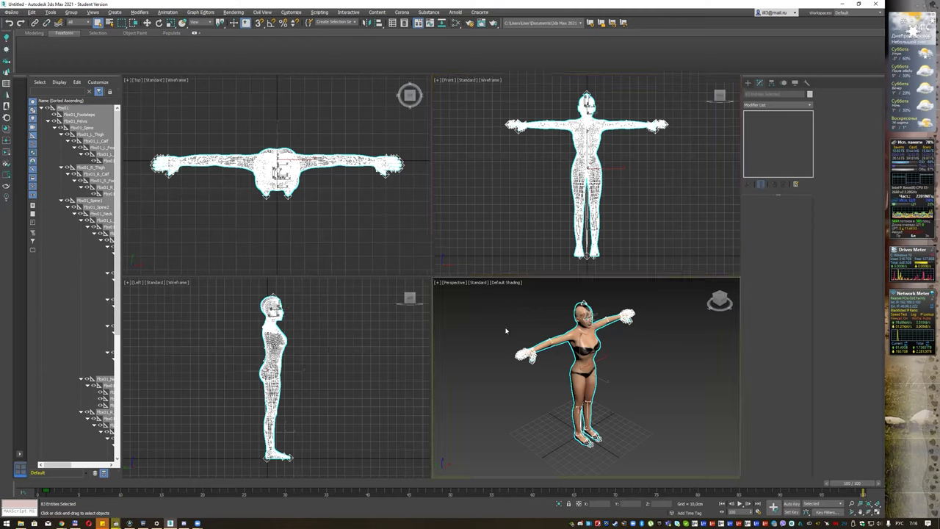
{"action": "left_click", "coordinate": [877, 512]}
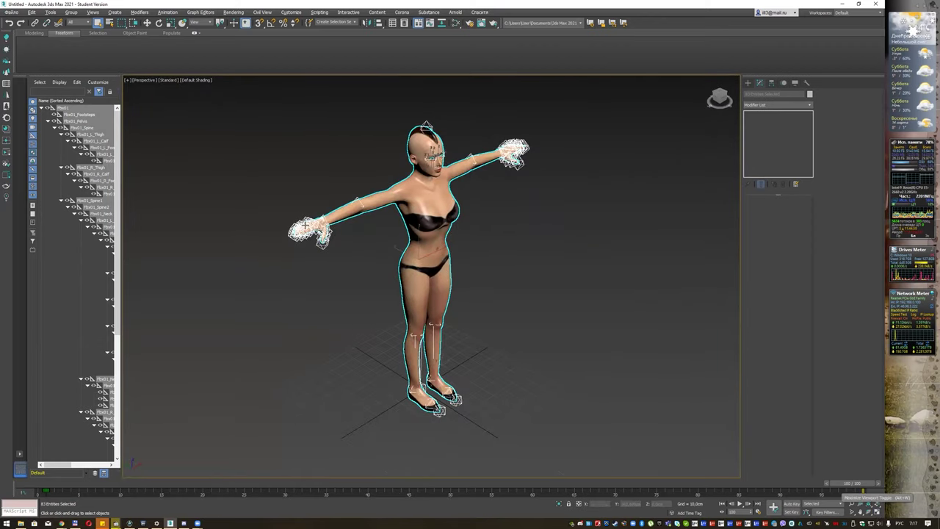
{"action": "left_click", "coordinate": [183, 158]}
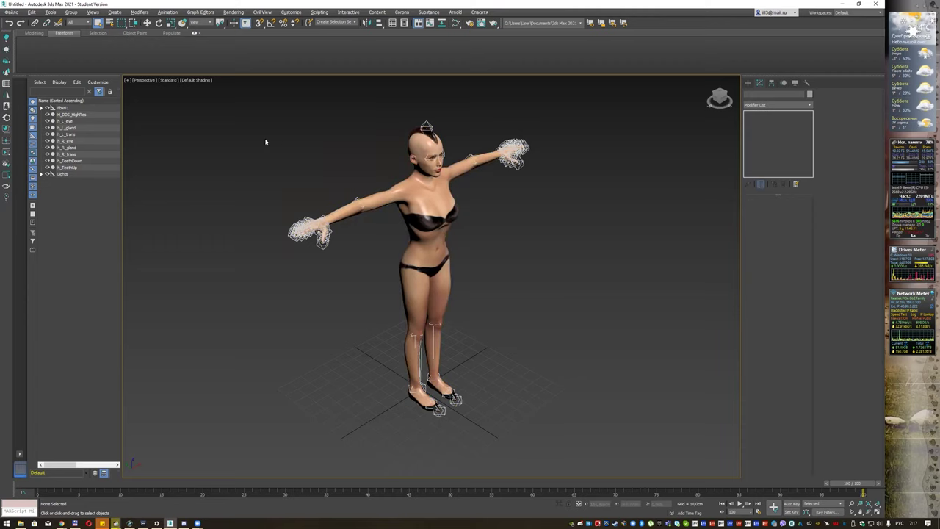
{"action": "left_click", "coordinate": [72, 115]}
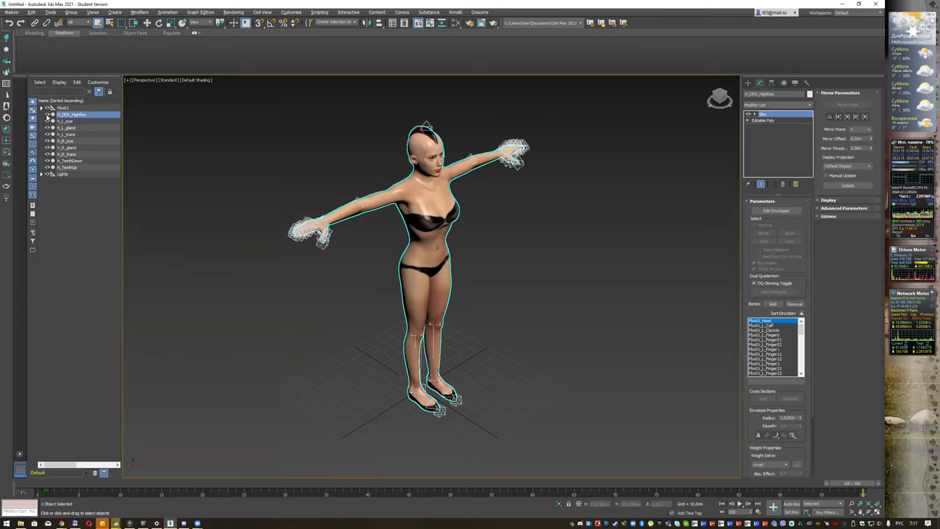
{"action": "left_click", "coordinate": [48, 115]}
{"action": "scroll", "coordinate": [452, 243], "scroll_direction": "up", "scroll_amount": 3}
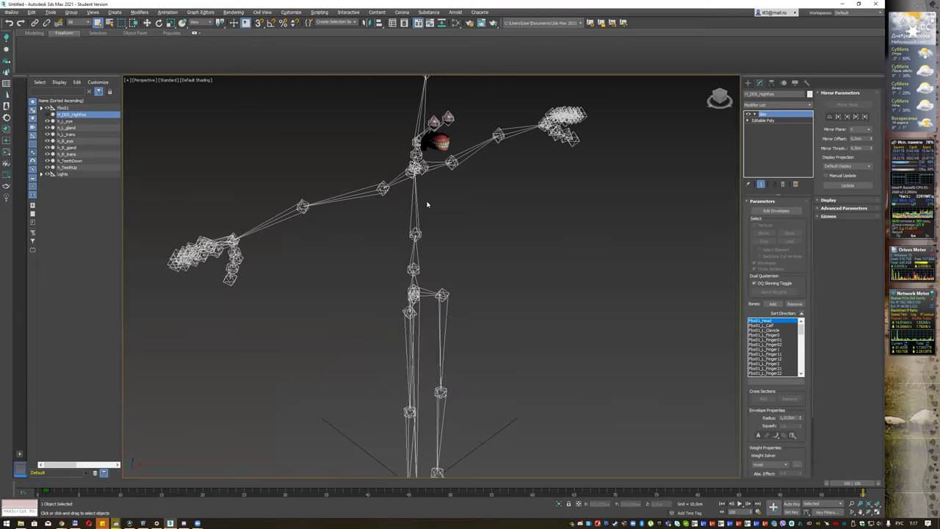
{"action": "middle_click_drag", "start_coordinate": [496, 170], "coordinate": [500, 224]}
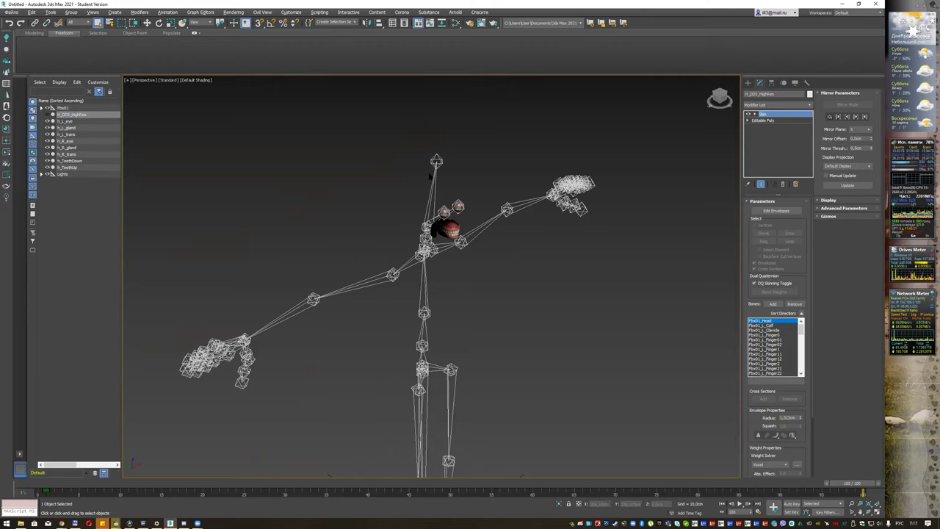
{"action": "key", "text": "ctrl+z"}
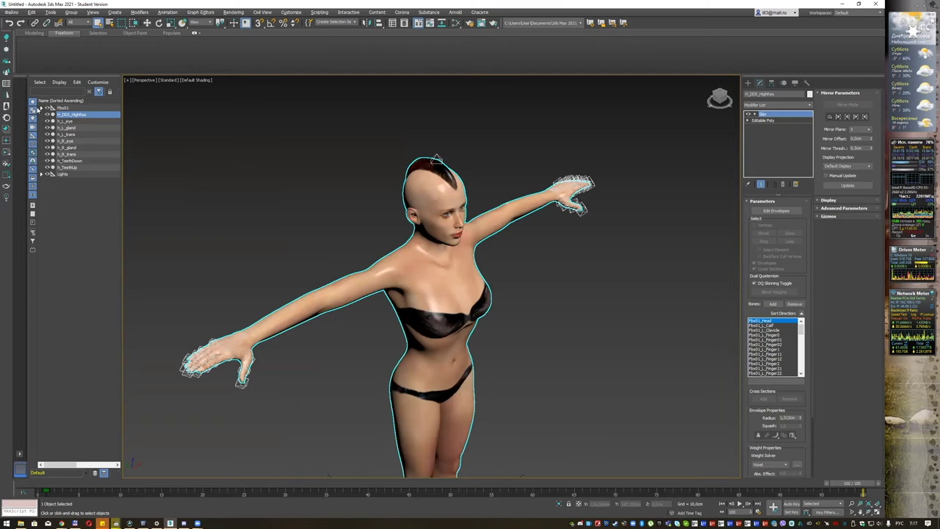
Select the whole Fbx01 bone hierarchy in Scene Explorer and hide it.
{"action": "left_click", "coordinate": [38, 110]}
{"action": "left_click", "coordinate": [42, 108]}
{"action": "left_click", "coordinate": [53, 121]}
{"action": "left_click", "coordinate": [81, 129]}
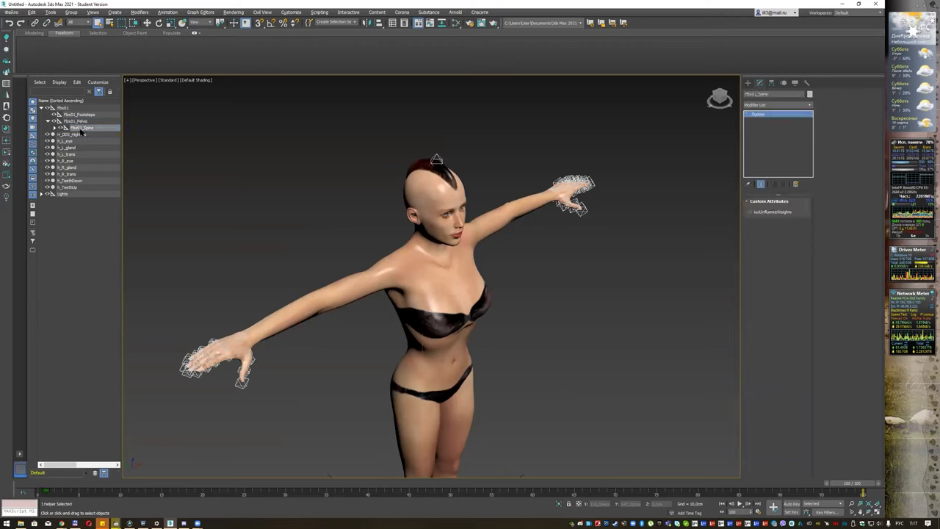
{"action": "left_click", "coordinate": [54, 128]}
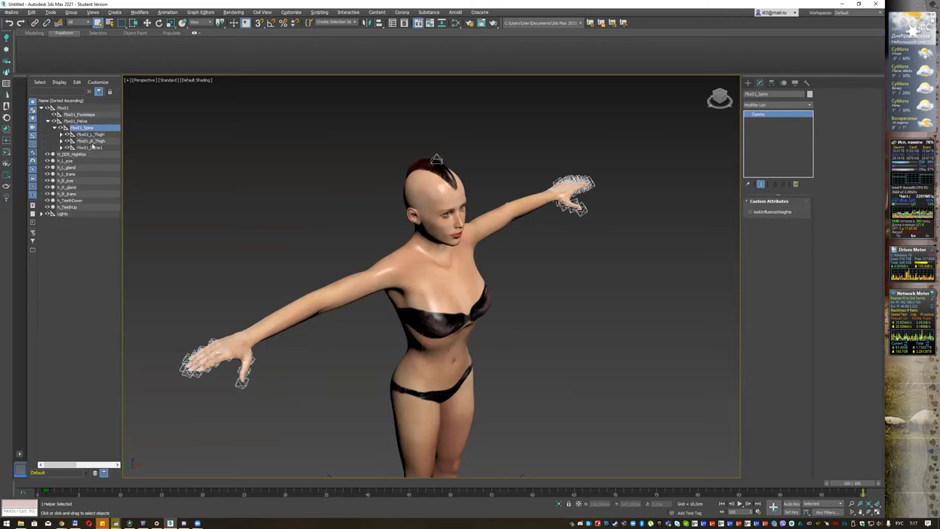
{"action": "left_click", "coordinate": [92, 147]}
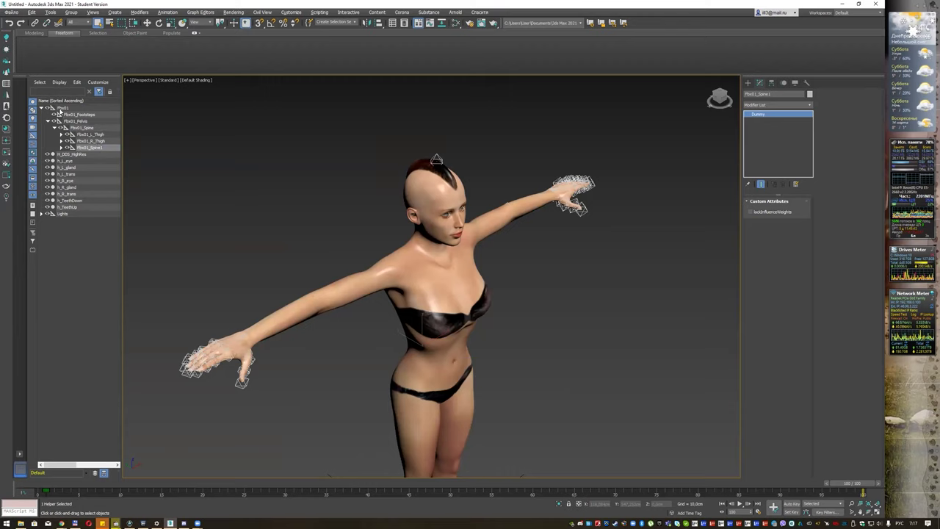
{"action": "double_click", "coordinate": [60, 108]}
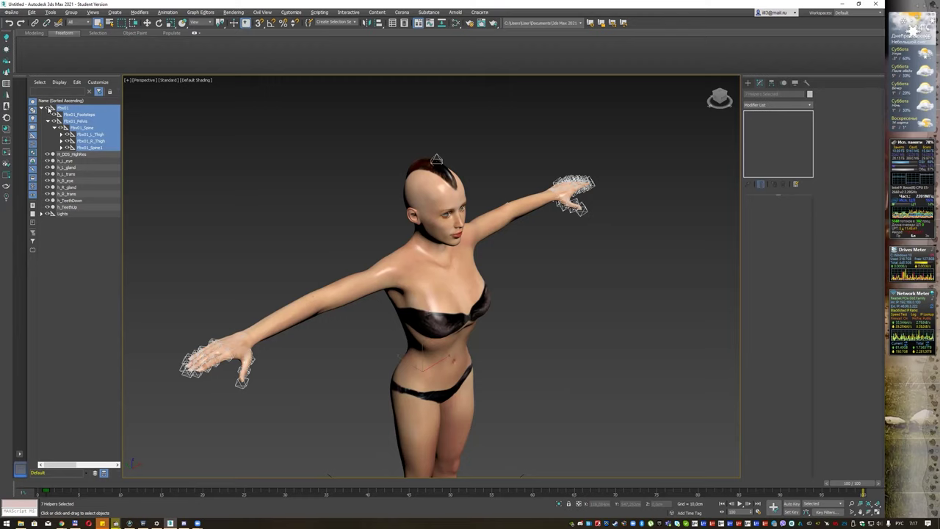
{"action": "left_click", "coordinate": [49, 109]}
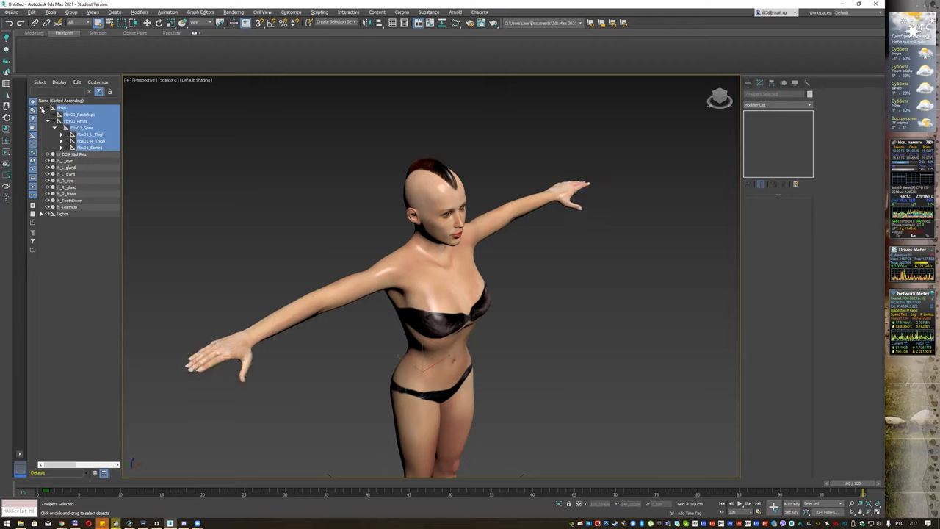
{"action": "left_click", "coordinate": [42, 108]}
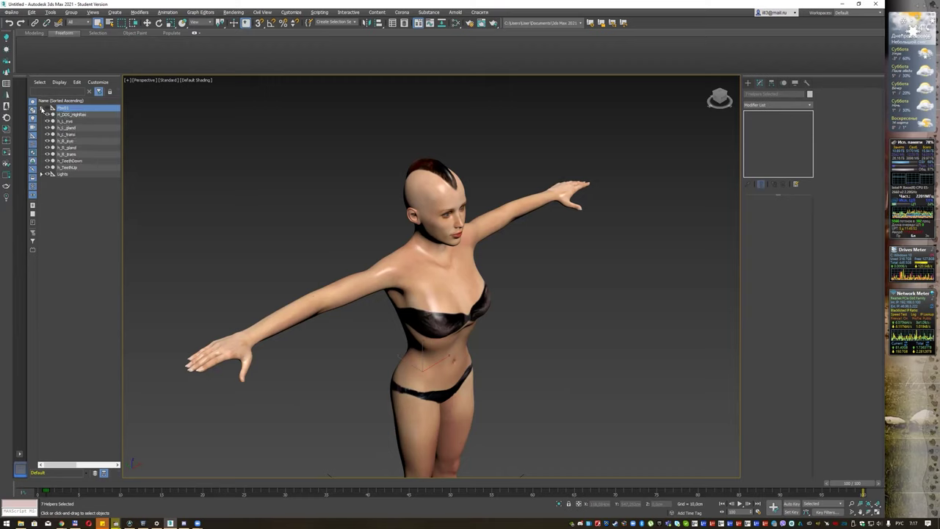
Delete the Lights group together with spotLight2, spotLight3 and spotLight4.
{"action": "left_click", "coordinate": [65, 174]}
{"action": "left_click", "coordinate": [42, 174]}
{"action": "left_click", "coordinate": [42, 175]}
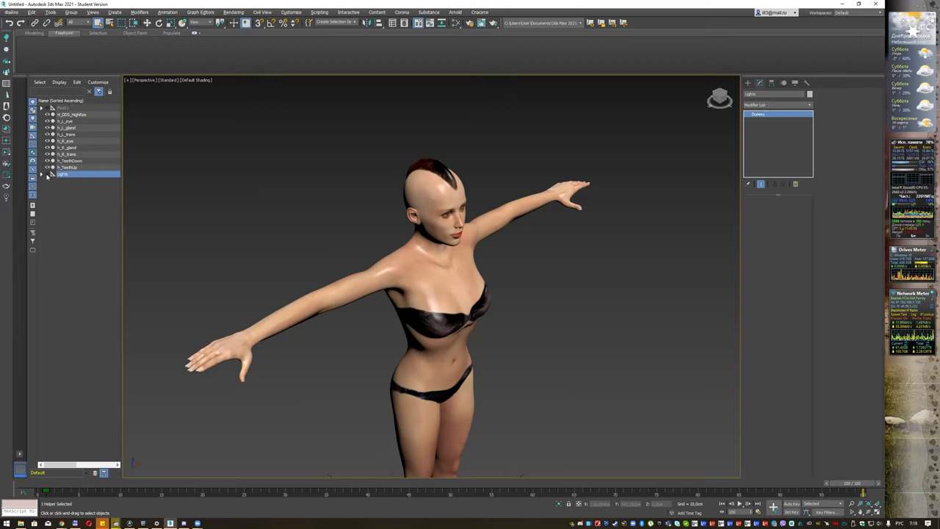
{"action": "left_click", "coordinate": [42, 174]}
{"action": "left_click", "coordinate": [71, 194]}
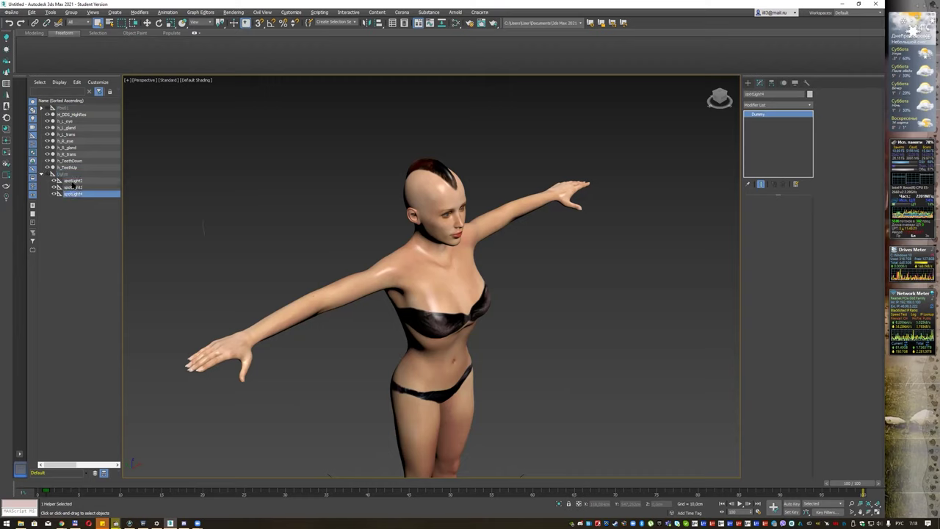
{"action": "left_click", "coordinate": [59, 175], "text": "shift"}
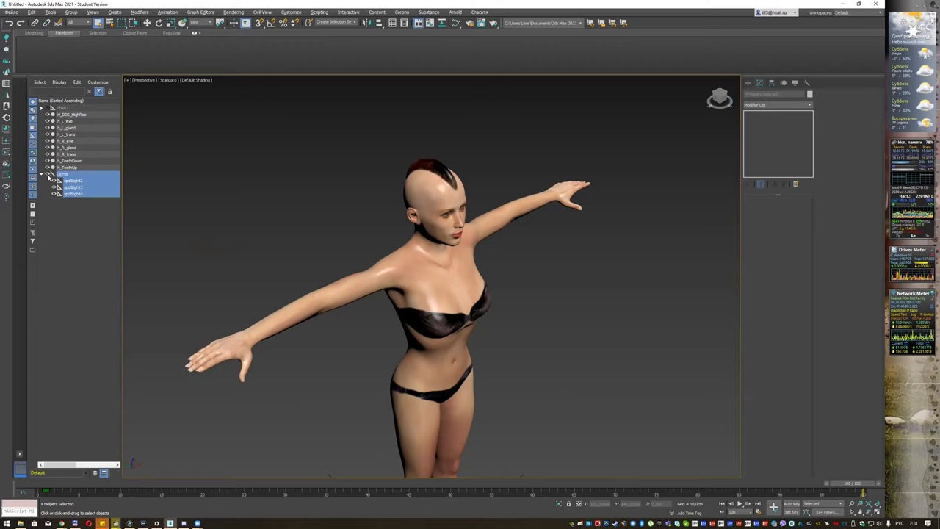
{"action": "left_click", "coordinate": [42, 175]}
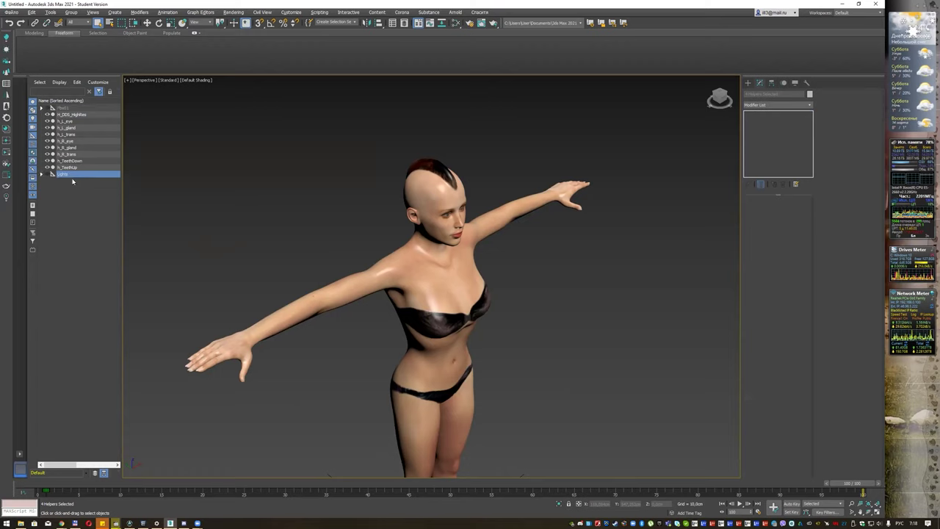
{"action": "left_click", "coordinate": [42, 175]}
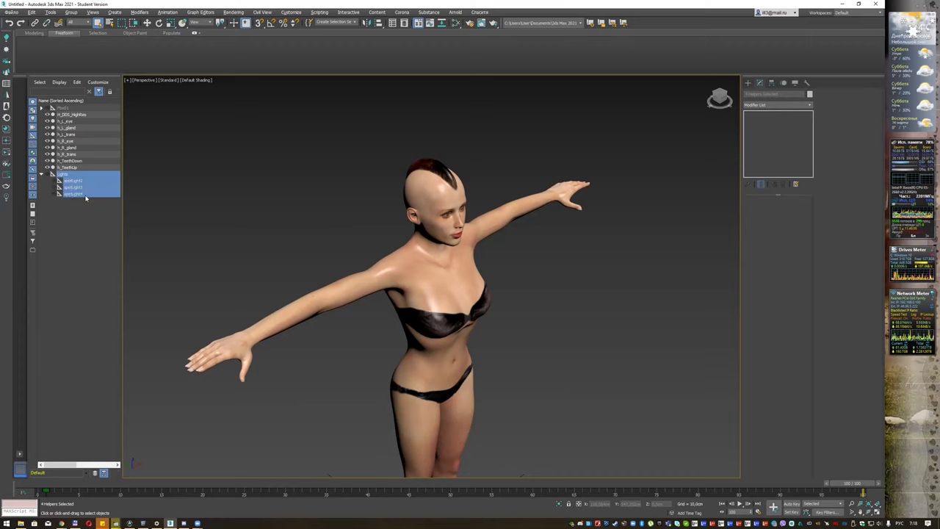
{"action": "key", "text": "Delete"}
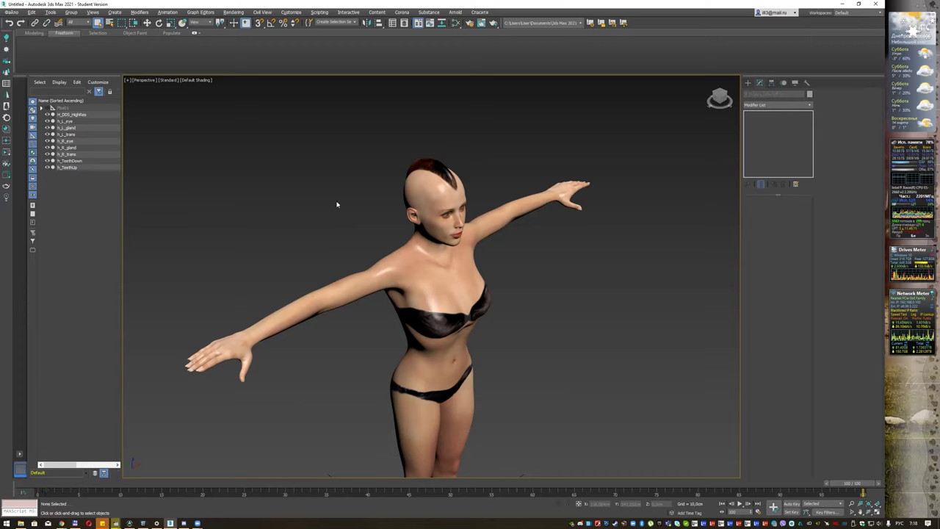
{"action": "scroll", "coordinate": [335, 203], "scroll_direction": "down", "scroll_amount": 5}
Switch the viewport to the Front view of the character and bring up Create > Shapes.
{"action": "left_click", "coordinate": [373, 210]}
{"action": "left_click", "coordinate": [436, 220]}
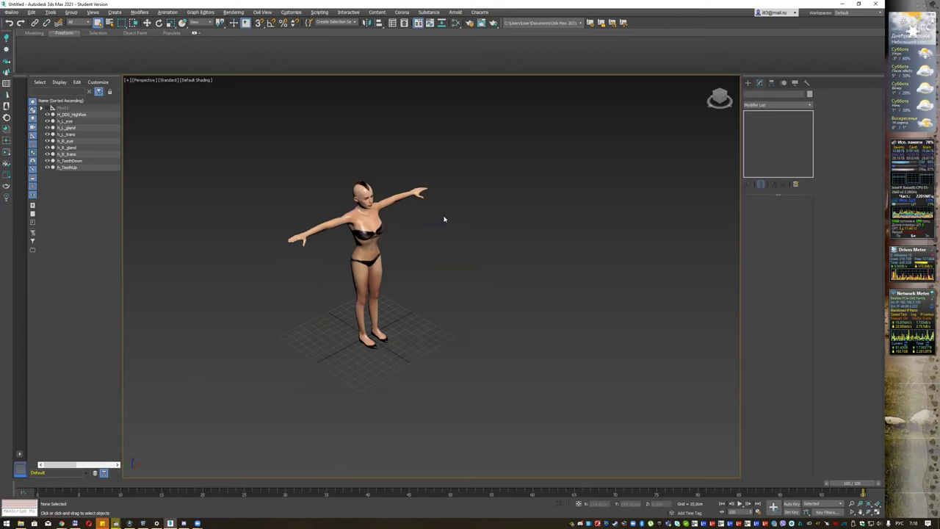
{"action": "middle_click_drag", "start_coordinate": [453, 202], "coordinate": [445, 194], "text": "alt"}
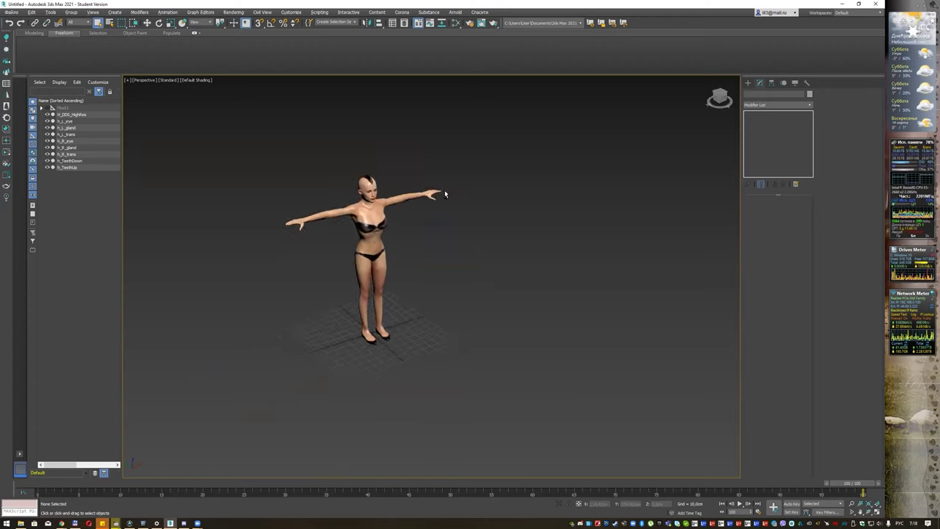
{"action": "scroll", "coordinate": [423, 193], "scroll_direction": "up", "scroll_amount": 3}
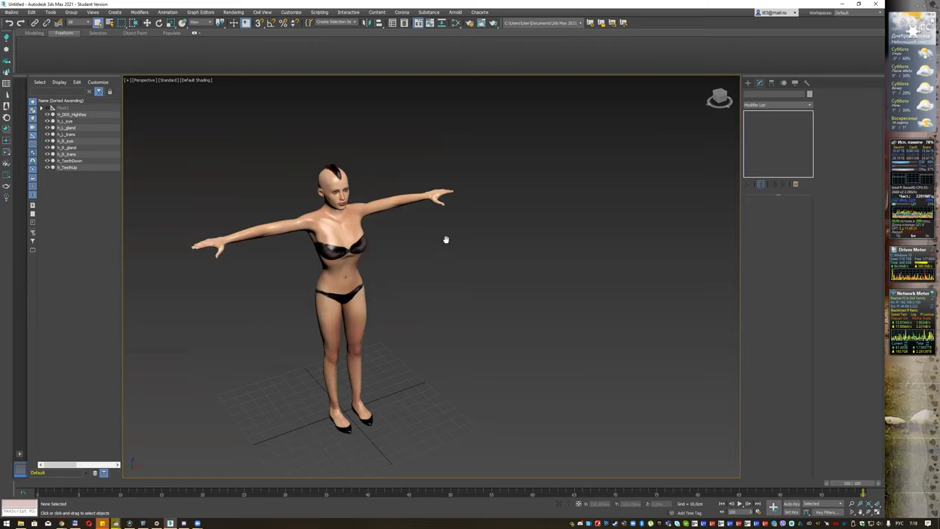
{"action": "middle_click_drag", "start_coordinate": [445, 239], "coordinate": [456, 229]}
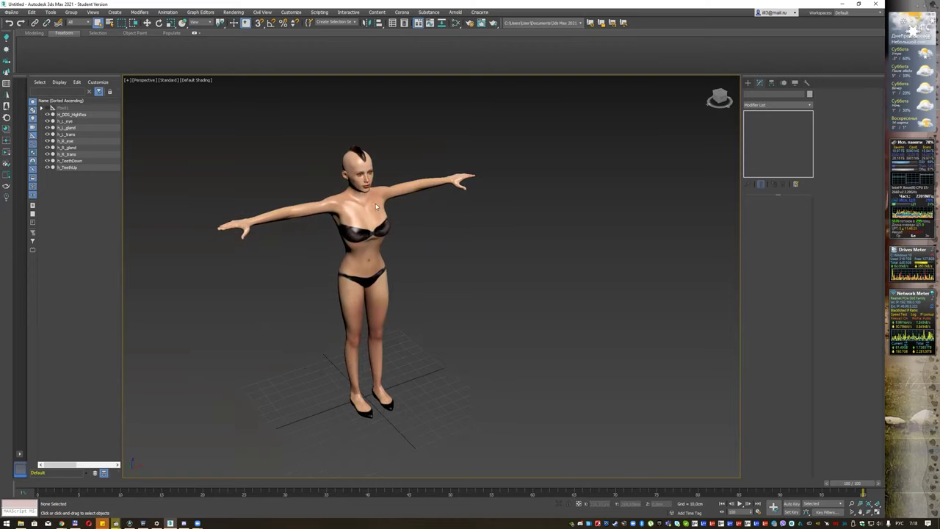
{"action": "left_click", "coordinate": [144, 81]}
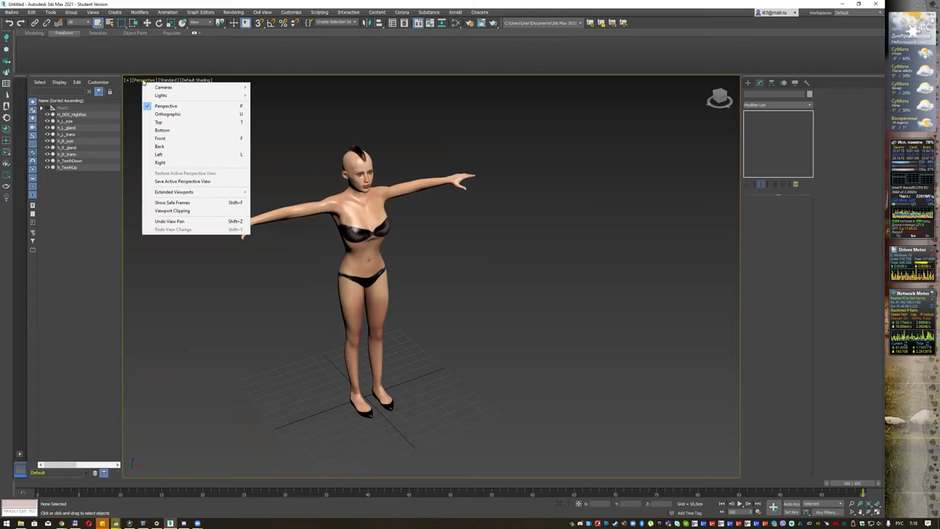
{"action": "left_click", "coordinate": [182, 139]}
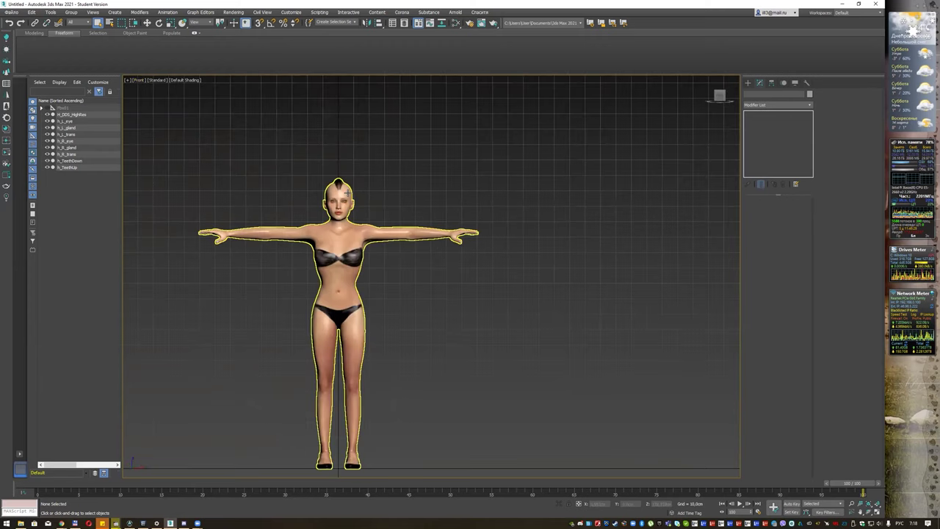
{"action": "left_click", "coordinate": [748, 82]}
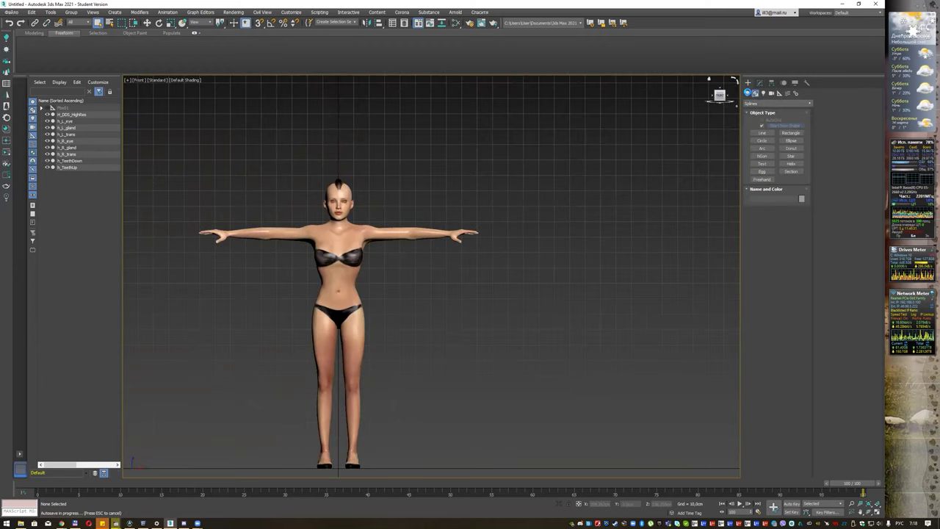
Draw a Line spline around the character's raised upper arm and isolate it.
{"action": "left_click", "coordinate": [747, 93]}
{"action": "left_click", "coordinate": [756, 95]}
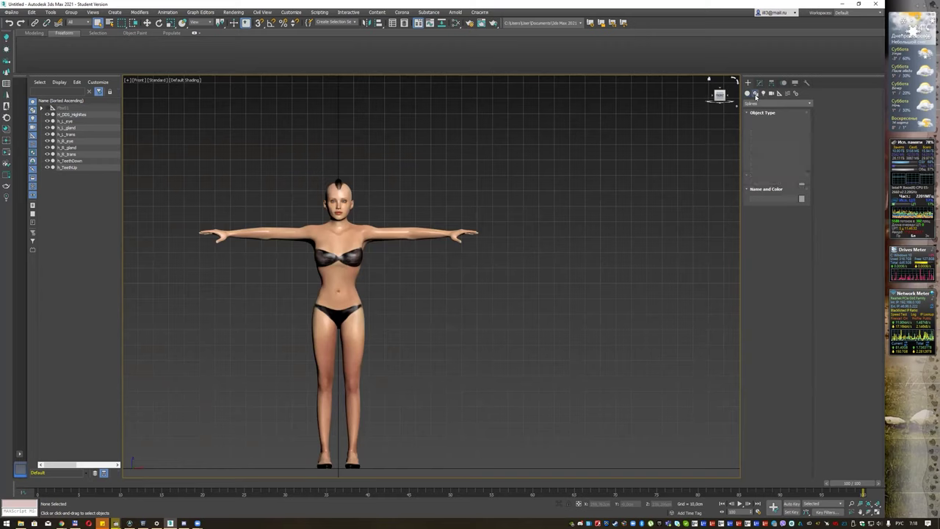
{"action": "scroll", "coordinate": [409, 267], "scroll_direction": "up", "scroll_amount": 2}
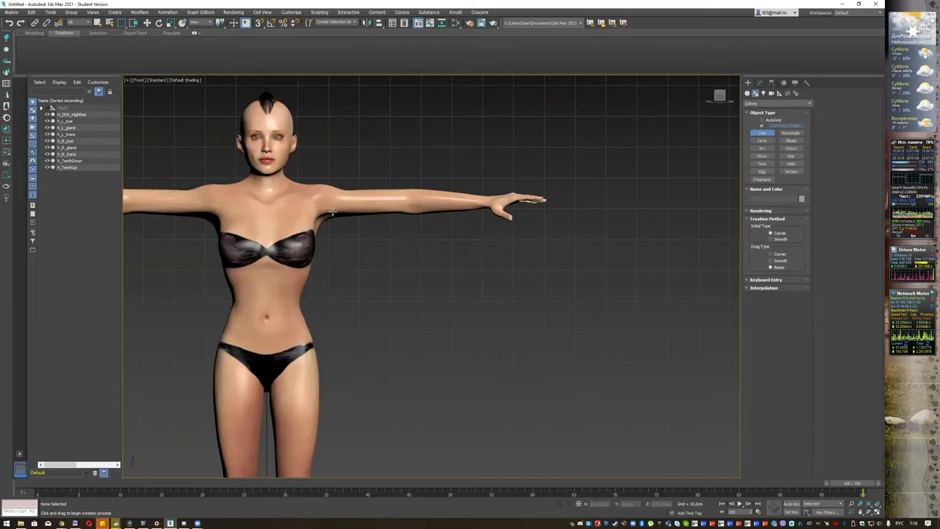
{"action": "scroll", "coordinate": [382, 235], "scroll_direction": "up", "scroll_amount": 2}
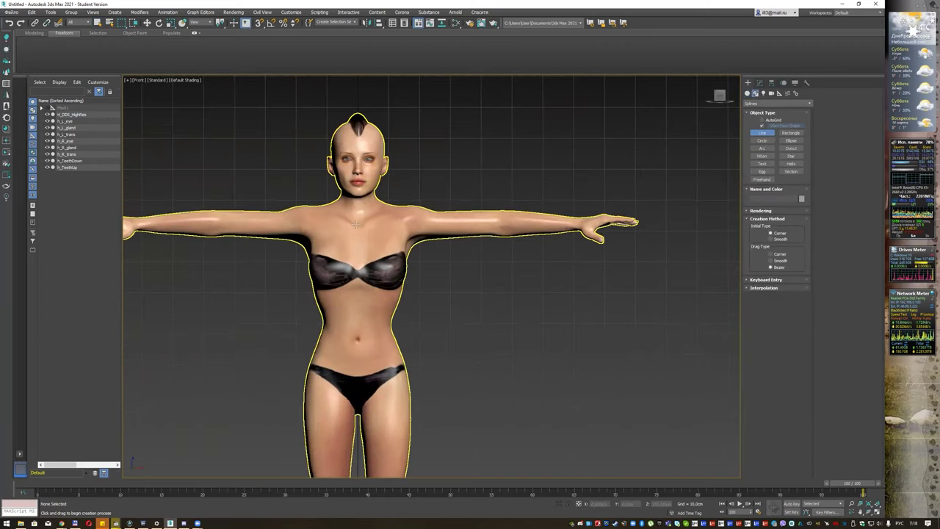
{"action": "left_click", "coordinate": [406, 204]}
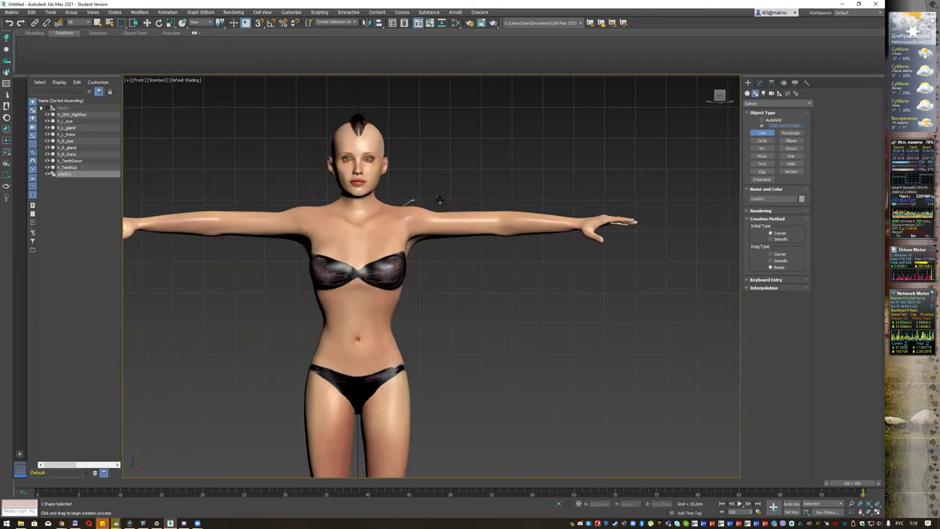
{"action": "left_click", "coordinate": [502, 200]}
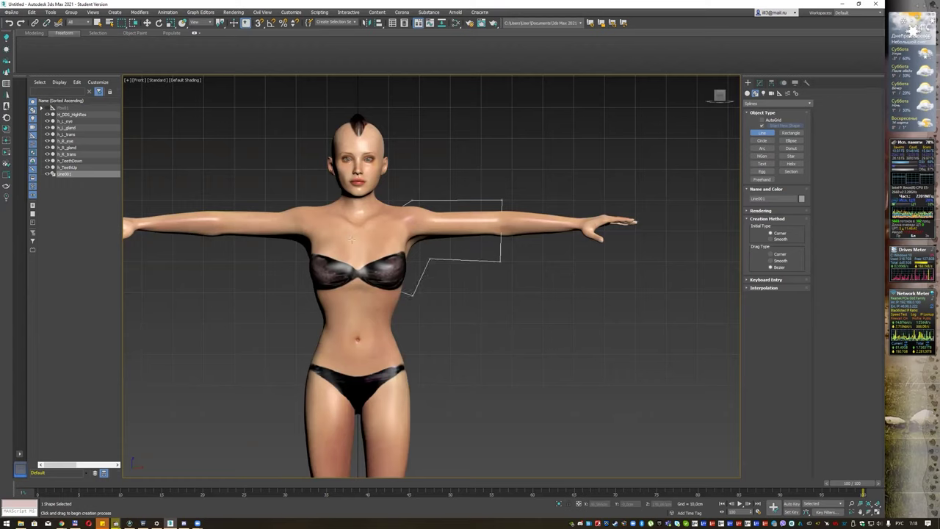
{"action": "left_click", "coordinate": [425, 247]}
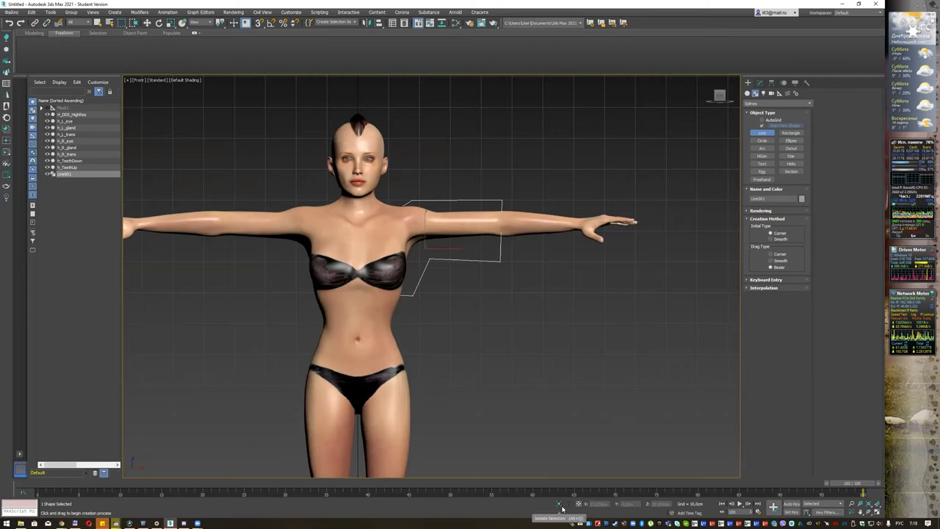
{"action": "left_click", "coordinate": [558, 503]}
{"action": "scroll", "coordinate": [383, 273], "scroll_direction": "down", "scroll_amount": 2}
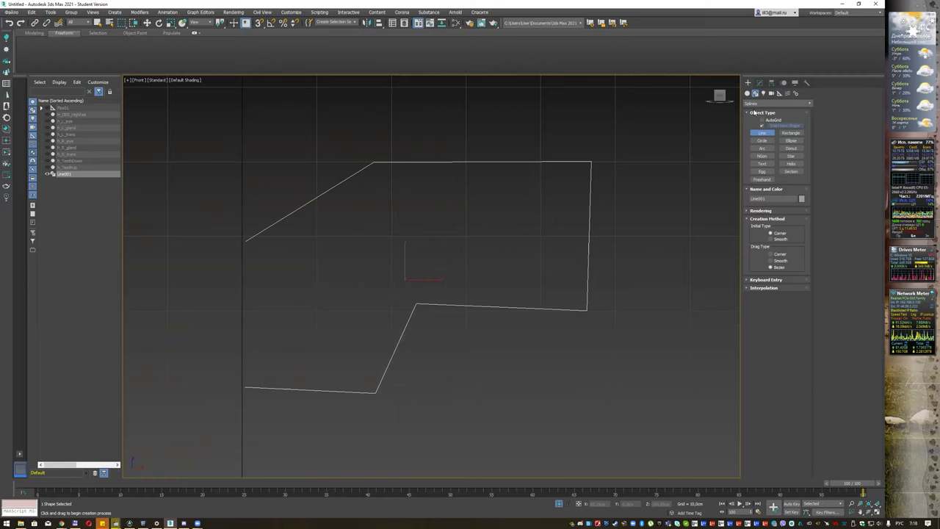
Put Line001 at Vertex level, pick its left end vertex, then deselect it.
{"action": "left_click", "coordinate": [760, 82]}
{"action": "left_click", "coordinate": [747, 114]}
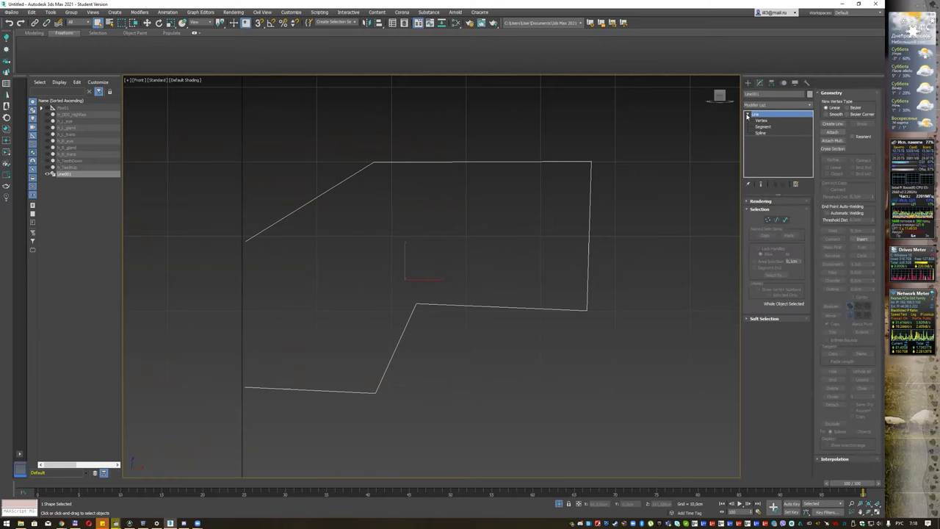
{"action": "left_click", "coordinate": [760, 120]}
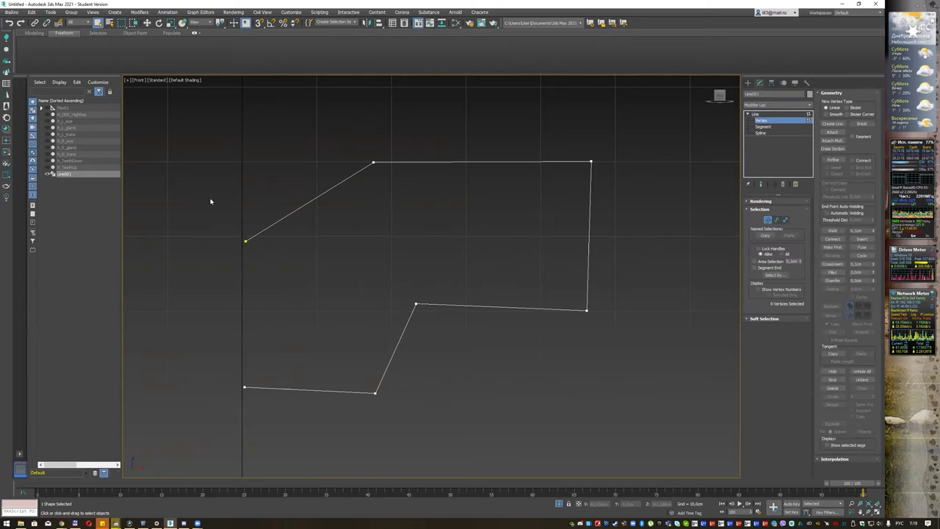
{"action": "left_click_drag", "start_coordinate": [294, 291], "coordinate": [295, 291]}
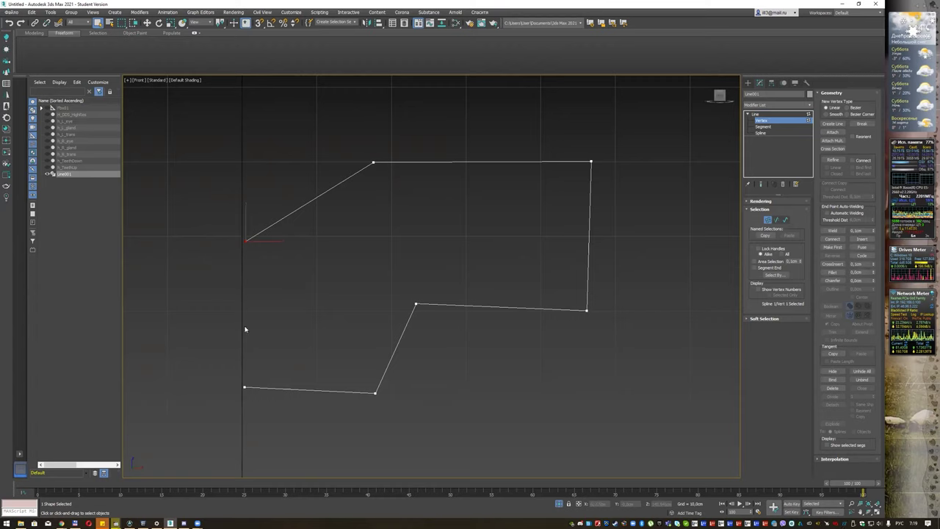
{"action": "left_click", "coordinate": [238, 380]}
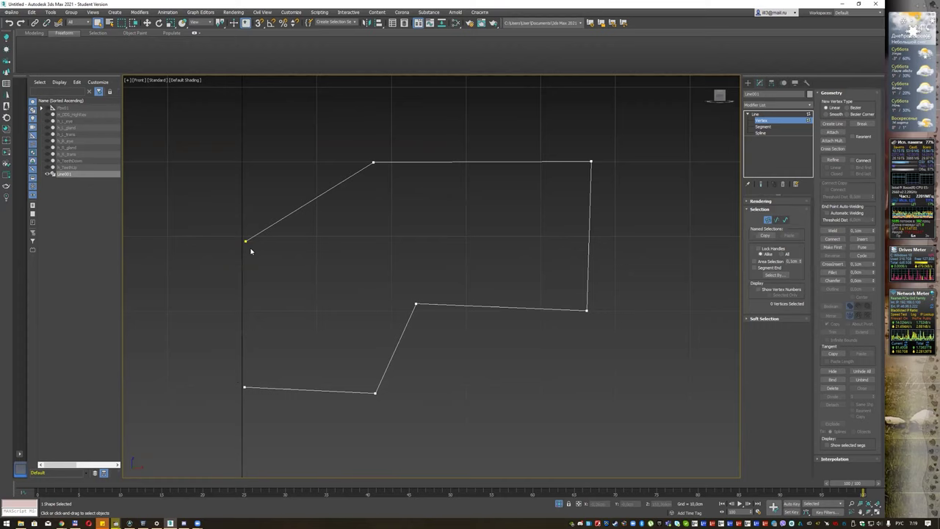
Open Grid and Snap Settings and review its Snaps and Options tabs.
{"action": "right_click", "coordinate": [259, 23]}
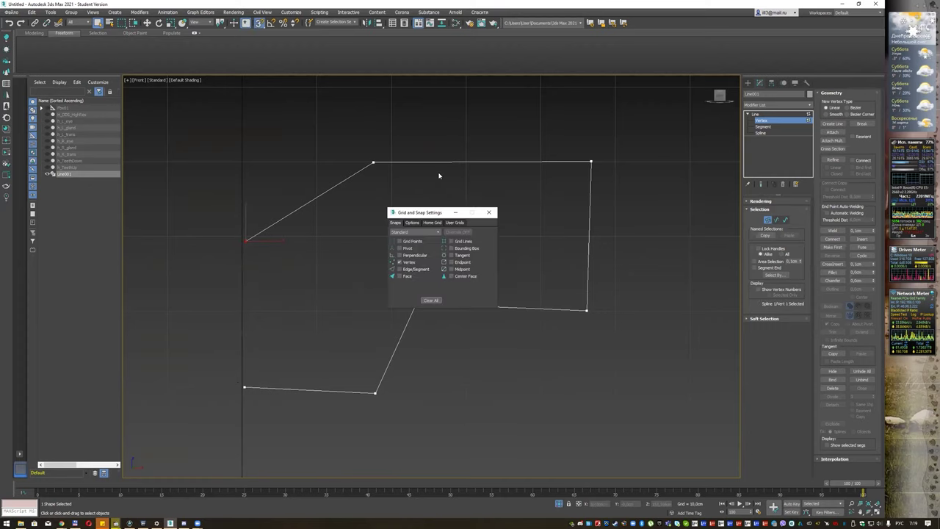
{"action": "left_click_drag", "start_coordinate": [438, 212], "coordinate": [403, 142]}
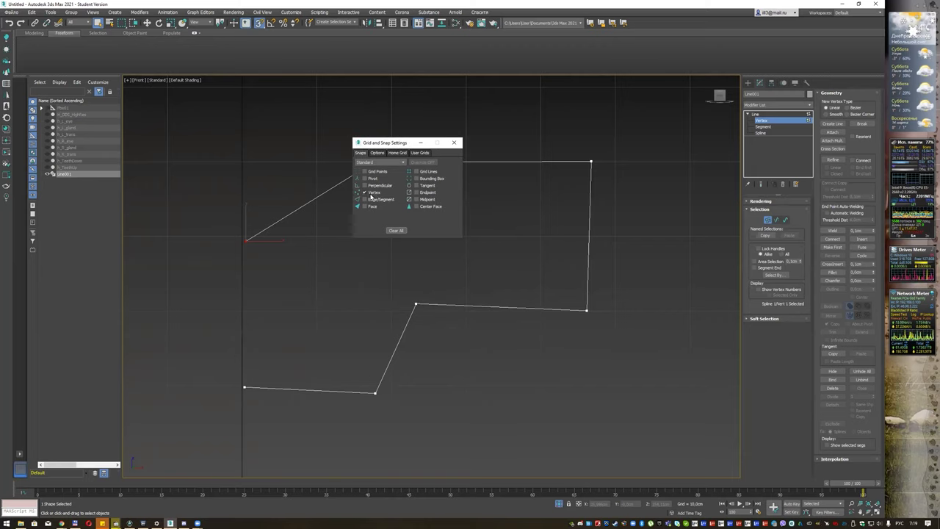
{"action": "left_click", "coordinate": [378, 153]}
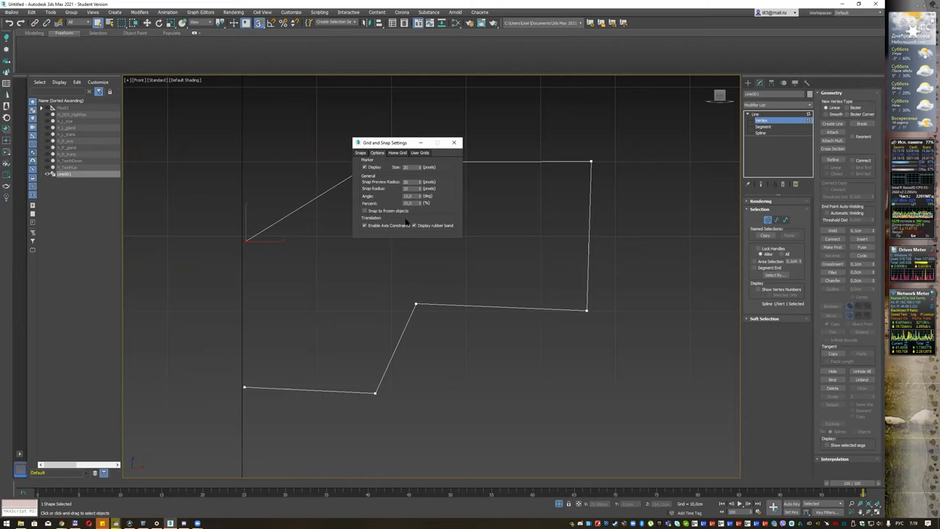
{"action": "left_click", "coordinate": [360, 153]}
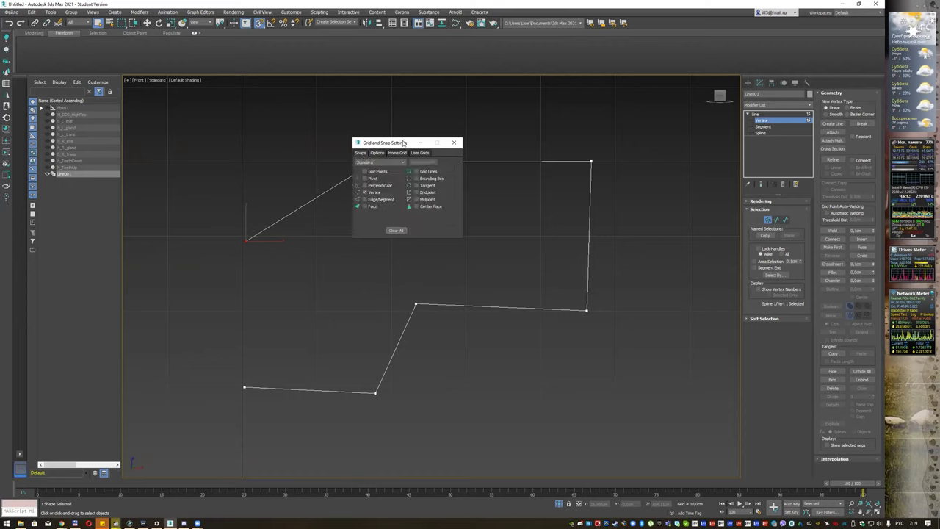
{"action": "left_click_drag", "start_coordinate": [397, 145], "coordinate": [457, 119]}
Select and try moving the line's left endpoint, then close snap settings and disable snapping.
{"action": "left_click_drag", "start_coordinate": [220, 200], "coordinate": [298, 277]}
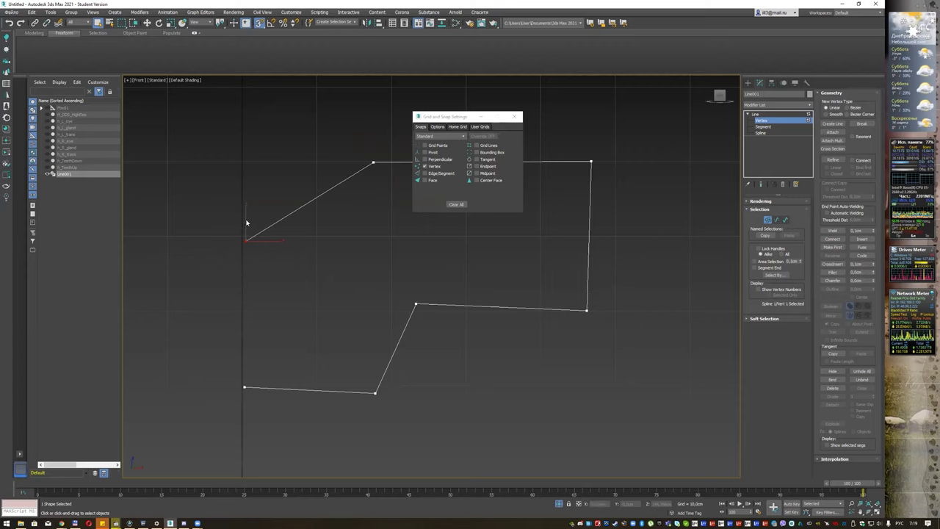
{"action": "left_click", "coordinate": [148, 24]}
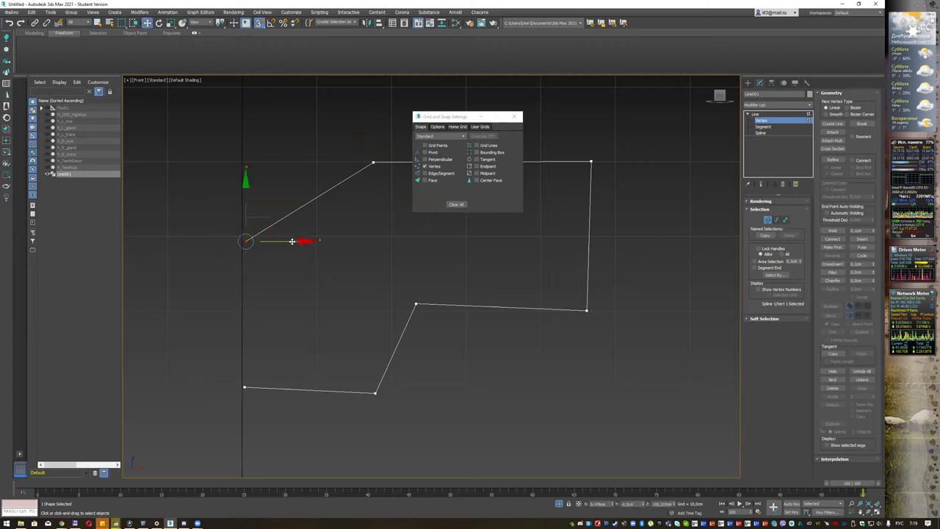
{"action": "left_click_drag", "start_coordinate": [292, 241], "coordinate": [247, 384]}
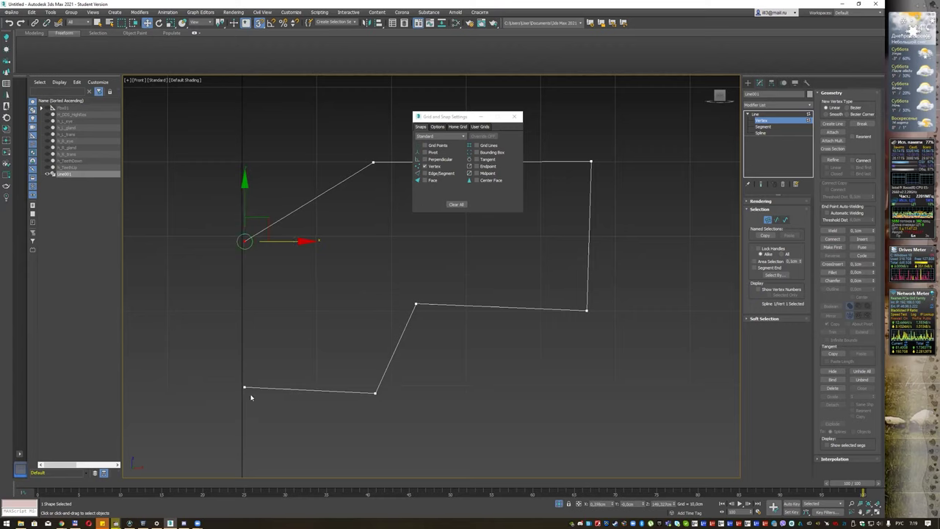
{"action": "left_click", "coordinate": [515, 116]}
{"action": "left_click", "coordinate": [258, 22]}
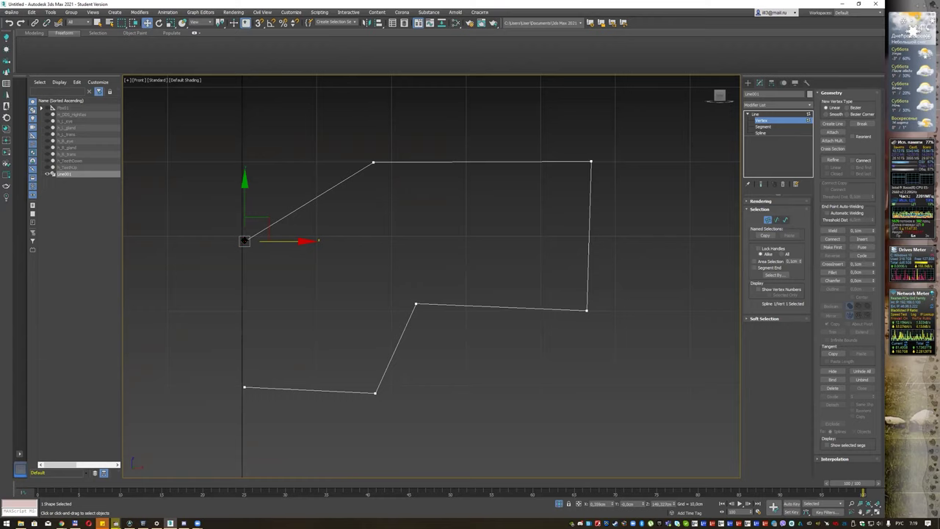
Make the left endpoint and top vertex Bezier Corner and bend the upper-left edge into a smooth curve.
{"action": "right_click", "coordinate": [245, 241]}
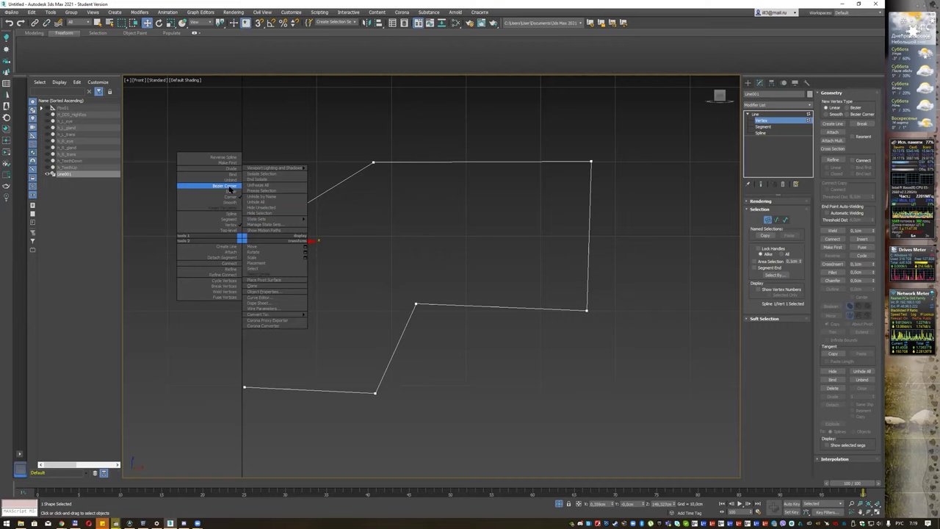
{"action": "left_click", "coordinate": [229, 190]}
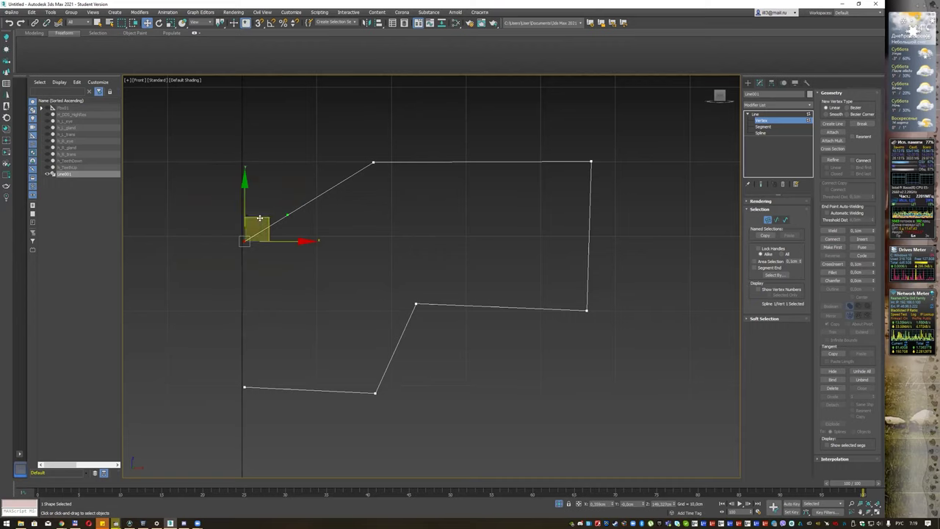
{"action": "left_click_drag", "start_coordinate": [288, 214], "coordinate": [315, 236]}
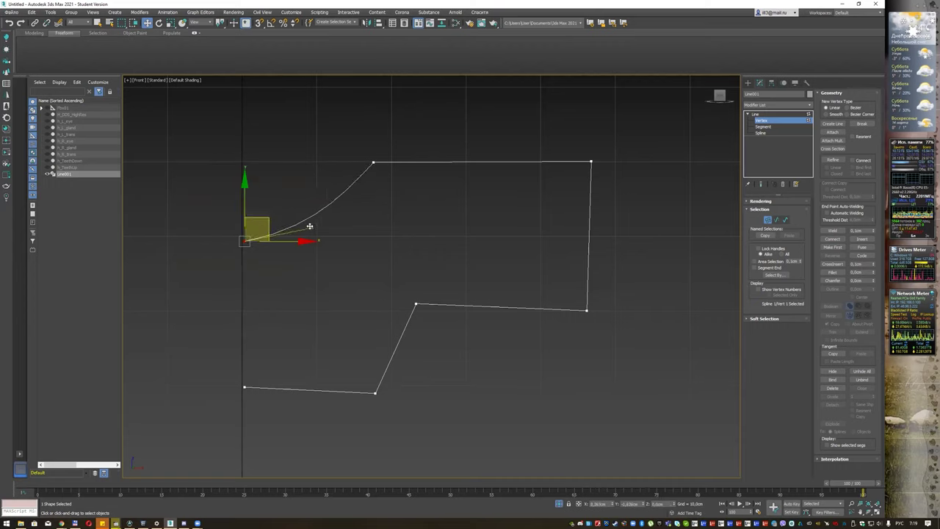
{"action": "left_click", "coordinate": [374, 162]}
{"action": "right_click", "coordinate": [372, 161]}
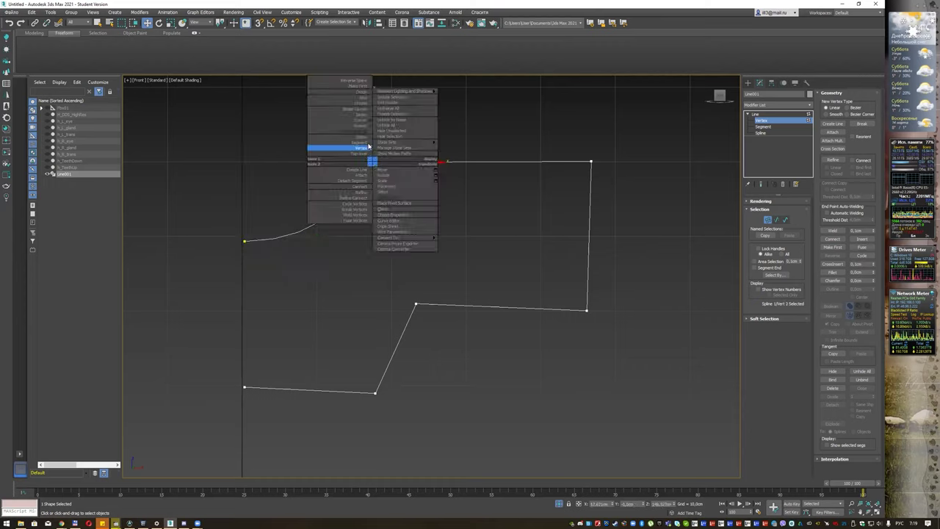
{"action": "left_click", "coordinate": [360, 110]}
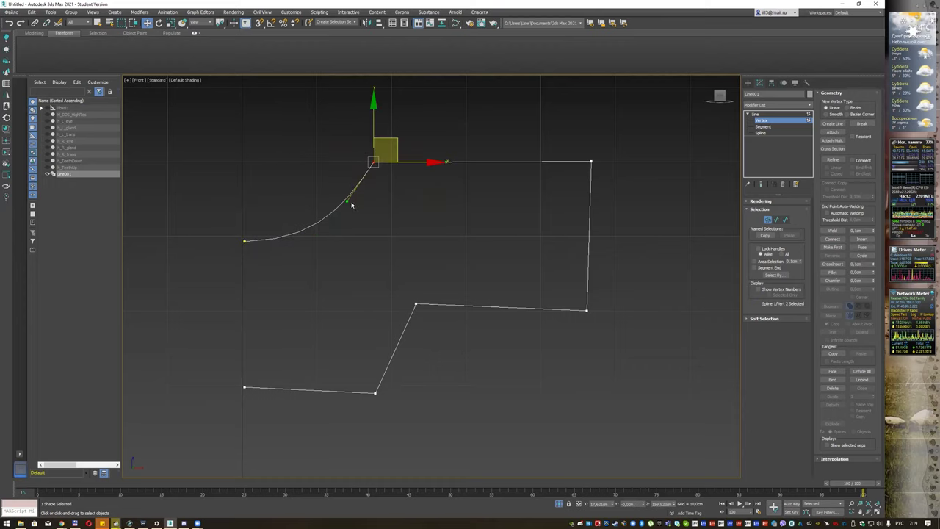
{"action": "left_click_drag", "start_coordinate": [348, 200], "coordinate": [340, 225]}
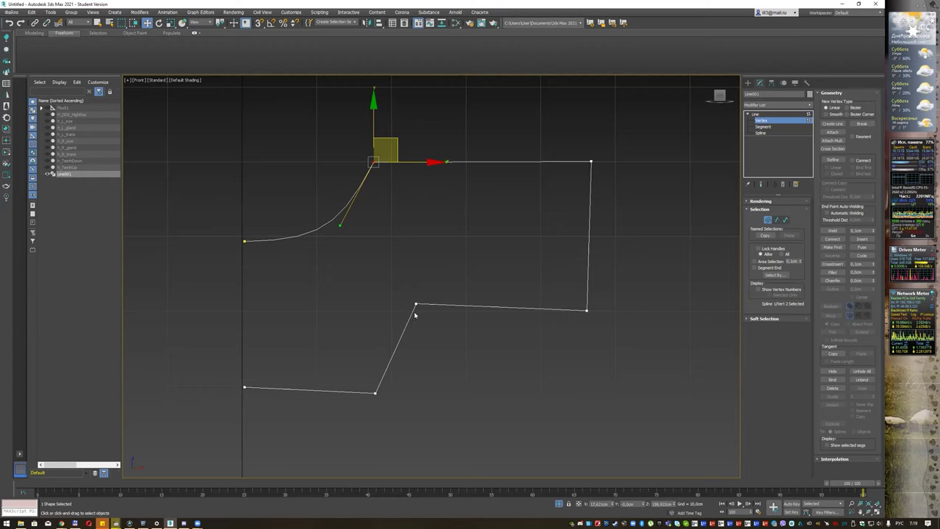
Move the bottom-left and middle-right vertices so the lower segments sit level.
{"action": "left_click_drag", "start_coordinate": [250, 405], "coordinate": [251, 405]}
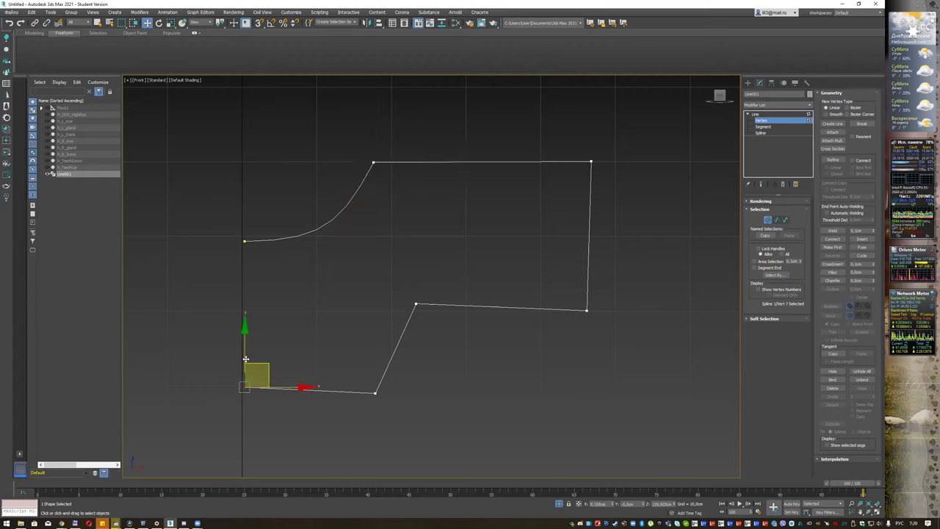
{"action": "left_click_drag", "start_coordinate": [245, 350], "coordinate": [244, 356]}
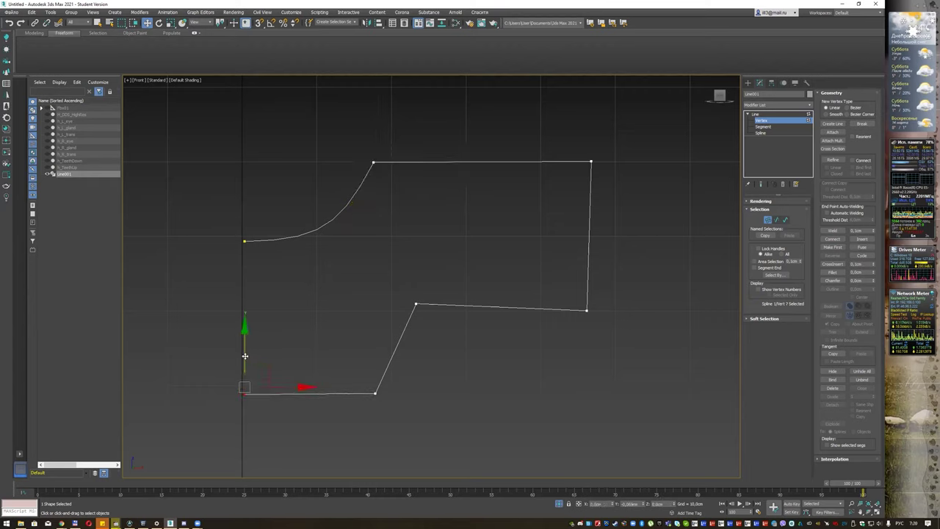
{"action": "scroll", "coordinate": [410, 273], "scroll_direction": "down", "scroll_amount": 2}
{"action": "middle_click_drag", "start_coordinate": [416, 270], "coordinate": [404, 272]}
{"action": "left_click", "coordinate": [401, 294]}
{"action": "left_click_drag", "start_coordinate": [402, 249], "coordinate": [400, 248]}
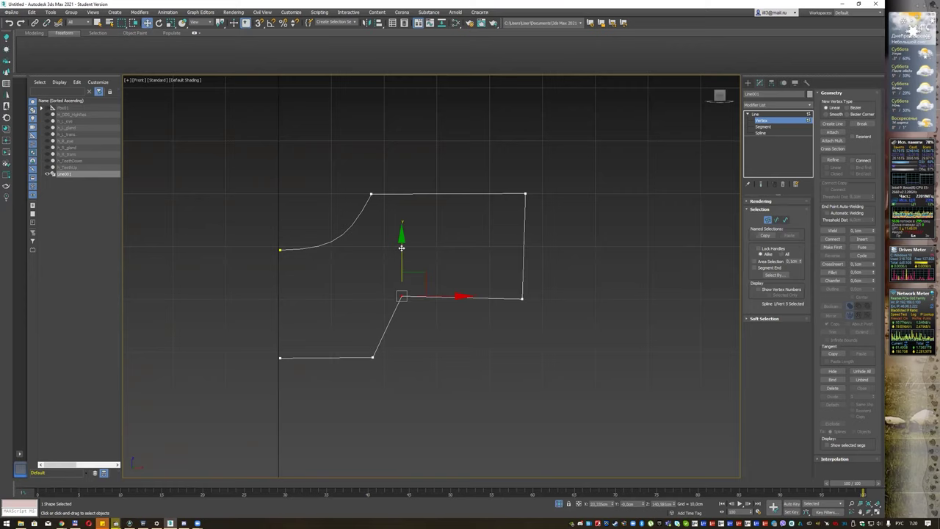
{"action": "left_click", "coordinate": [764, 132]}
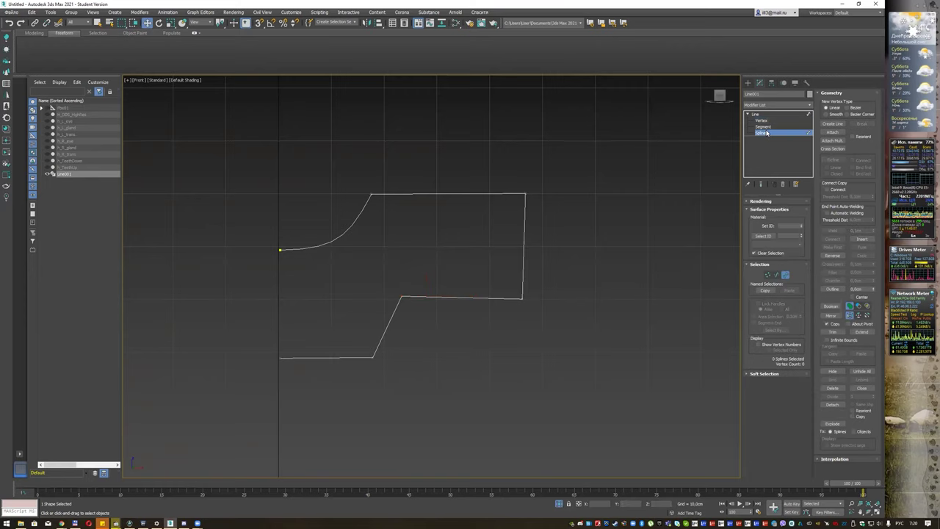
Mirror a copy of the half outline and slide it to the left.
{"action": "left_click", "coordinate": [525, 214]}
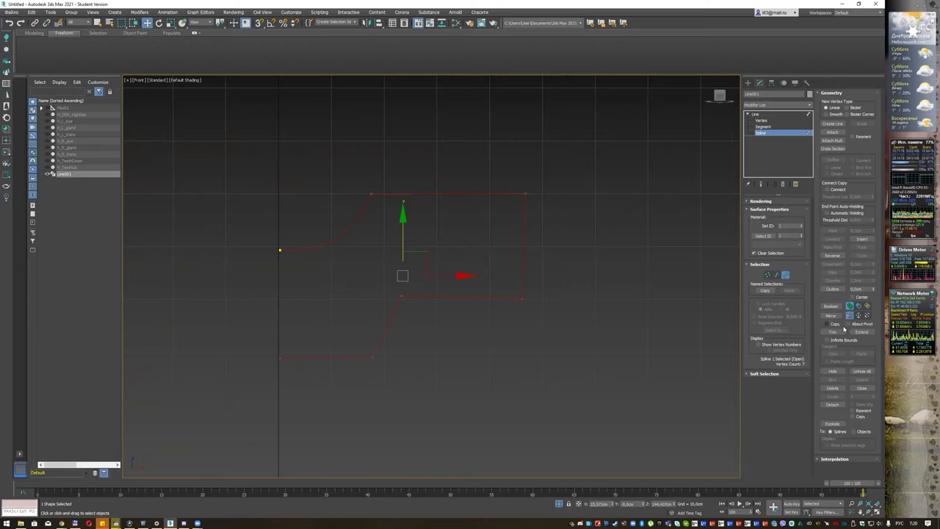
{"action": "left_click", "coordinate": [834, 324]}
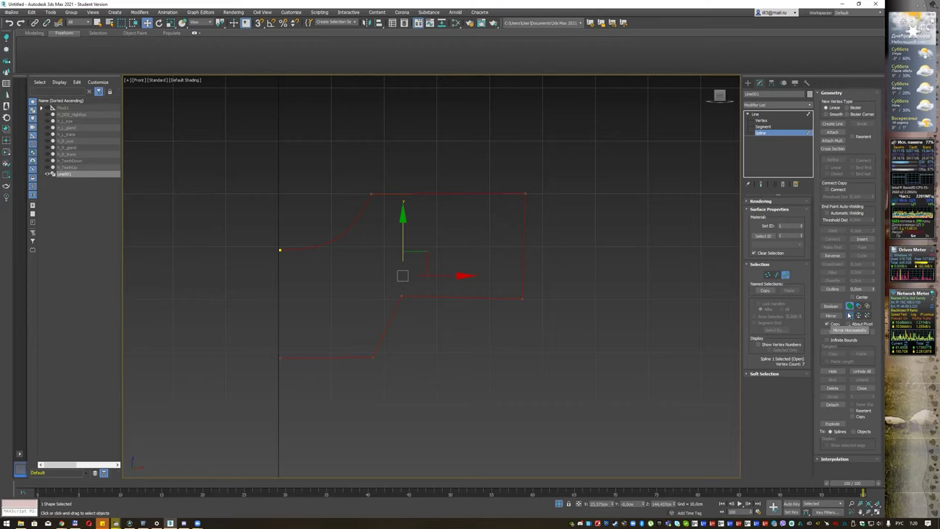
{"action": "left_click", "coordinate": [827, 316]}
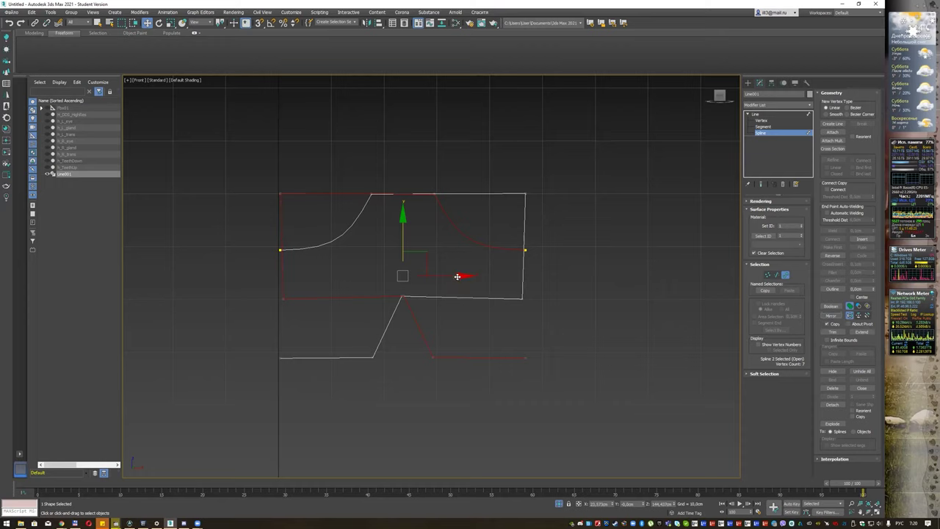
{"action": "left_click_drag", "start_coordinate": [448, 275], "coordinate": [191, 287]}
{"action": "mouse_move", "coordinate": [274, 290]}
{"action": "middle_mouse_down"}
{"action": "mouse_move", "coordinate": [350, 291]}
{"action": "mouse_move", "coordinate": [387, 279]}
{"action": "middle_mouse_up"}
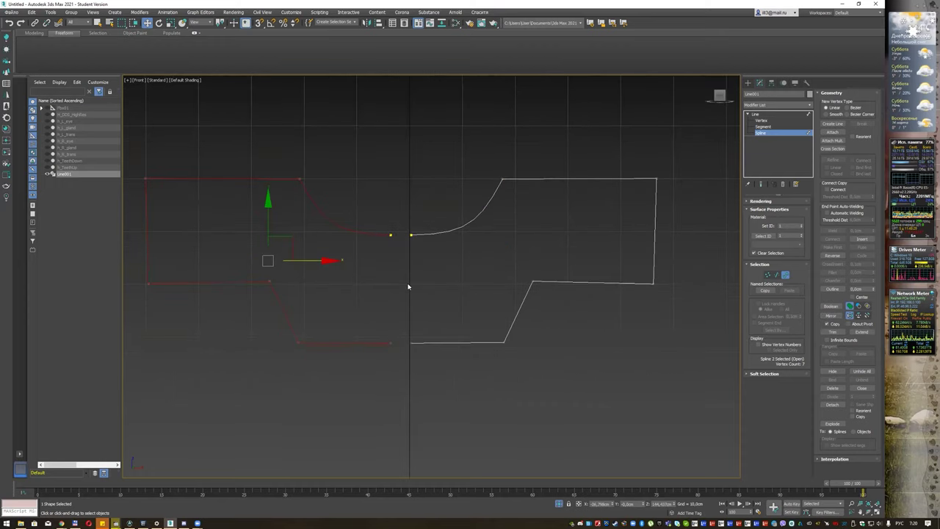
Align the mirrored half so its endpoints meet the original, then select the four centre vertices.
{"action": "left_click", "coordinate": [258, 23]}
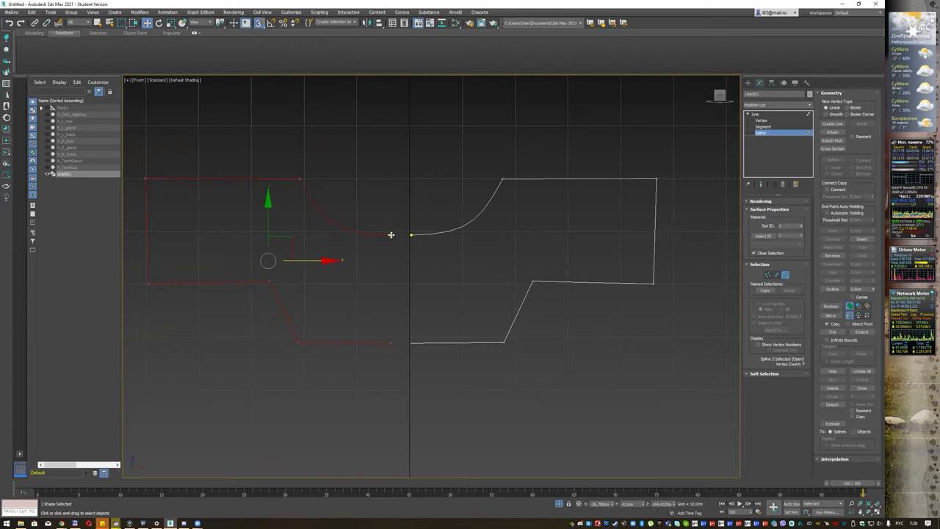
{"action": "left_click_drag", "start_coordinate": [391, 235], "coordinate": [410, 236]}
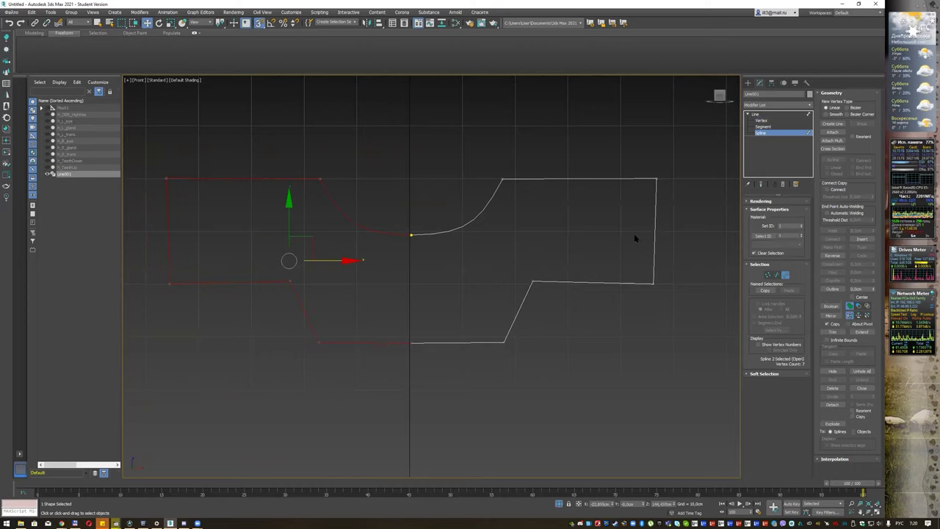
{"action": "middle_click_drag", "start_coordinate": [566, 209], "coordinate": [553, 205]}
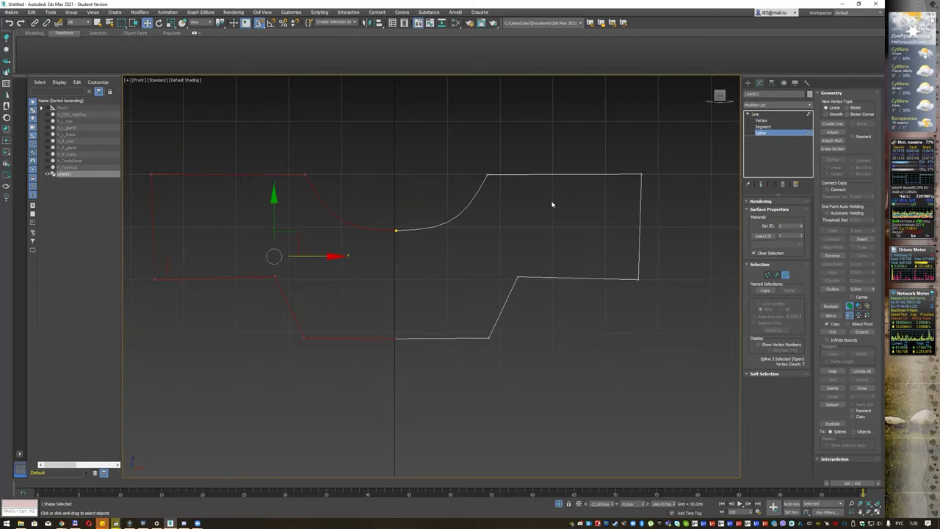
{"action": "left_click_drag", "start_coordinate": [383, 187], "coordinate": [416, 405]}
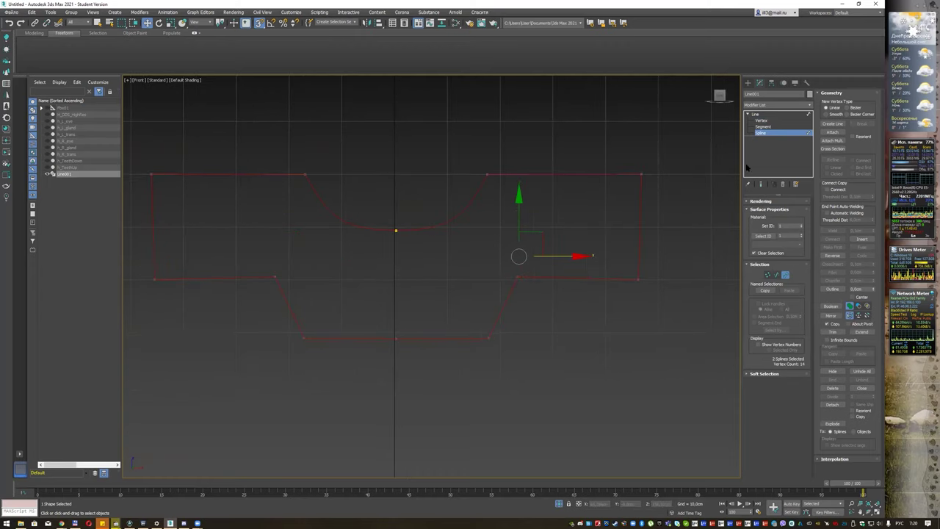
{"action": "left_click", "coordinate": [762, 120]}
{"action": "left_click_drag", "start_coordinate": [374, 184], "coordinate": [432, 411]}
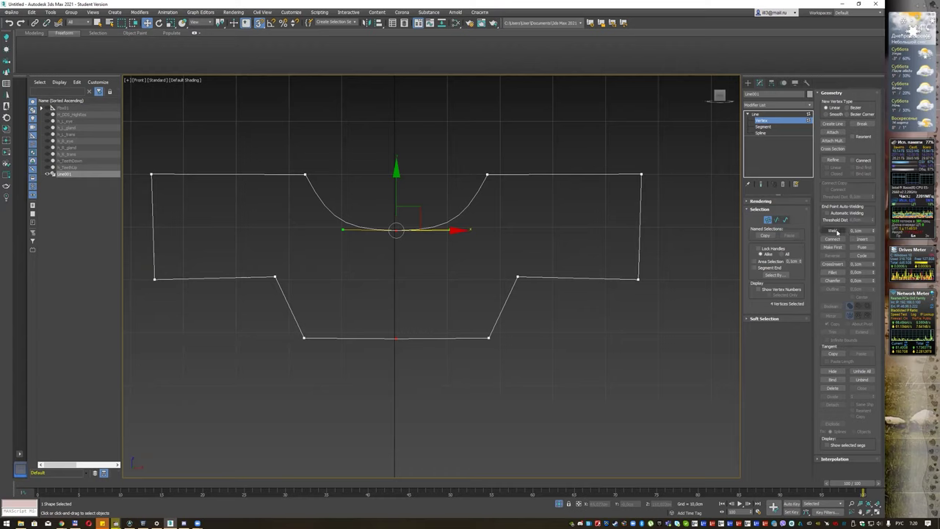
Weld the centre join vertices and delete the extra bottom-centre vertex.
{"action": "left_click", "coordinate": [834, 230]}
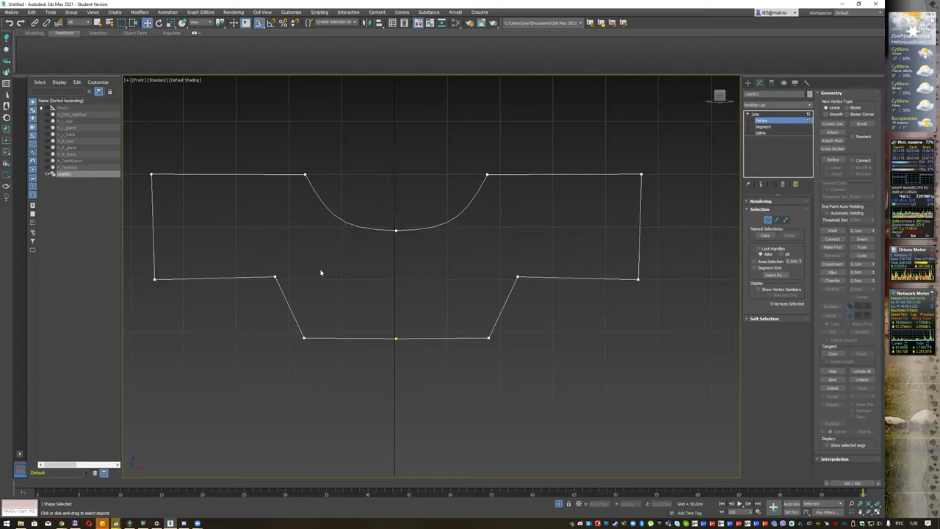
{"action": "left_click_drag", "start_coordinate": [375, 326], "coordinate": [443, 397]}
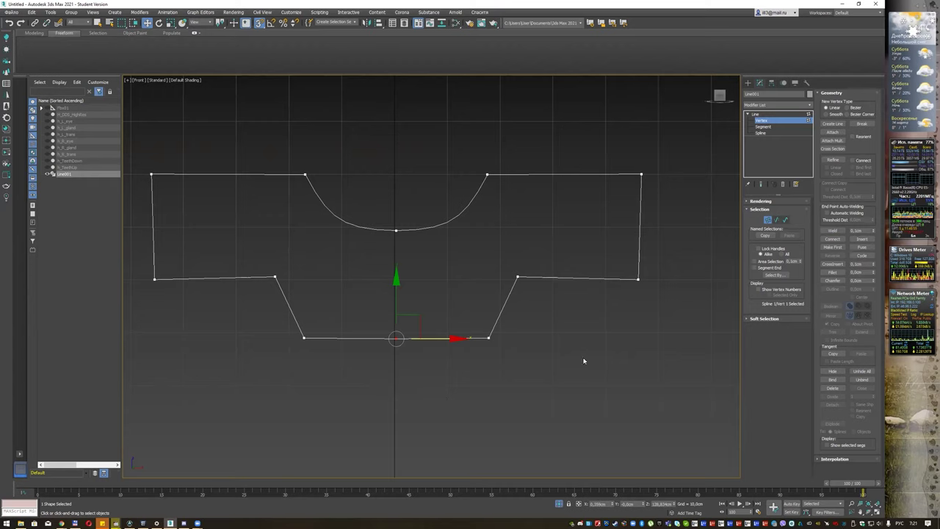
{"action": "left_click", "coordinate": [832, 389]}
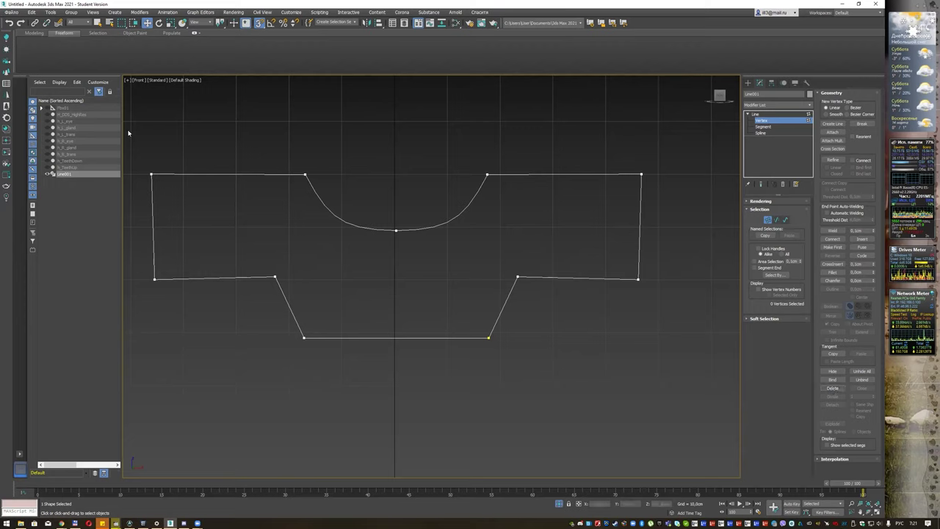
Adjust the neckline vertices into a rounded dip, then select the whole outline spline.
{"action": "key", "text": "ctrl+a"}
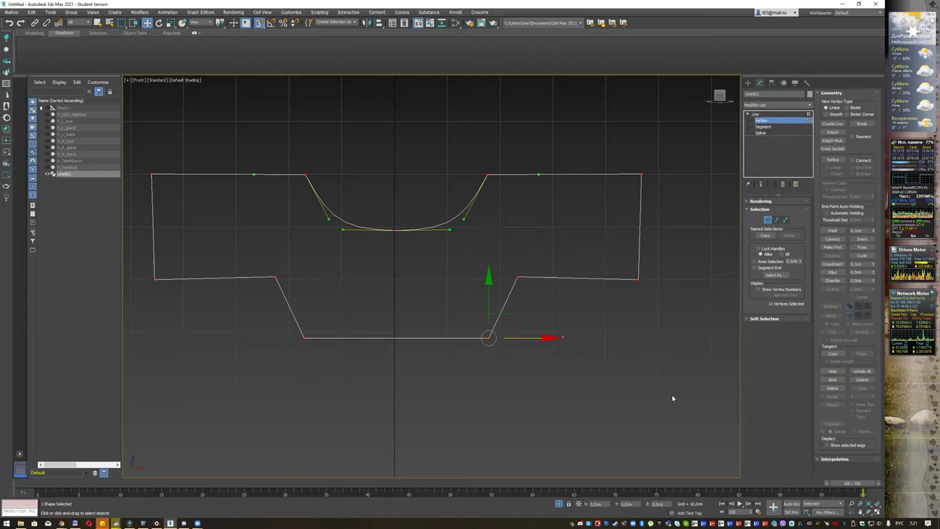
{"action": "left_click", "coordinate": [396, 230]}
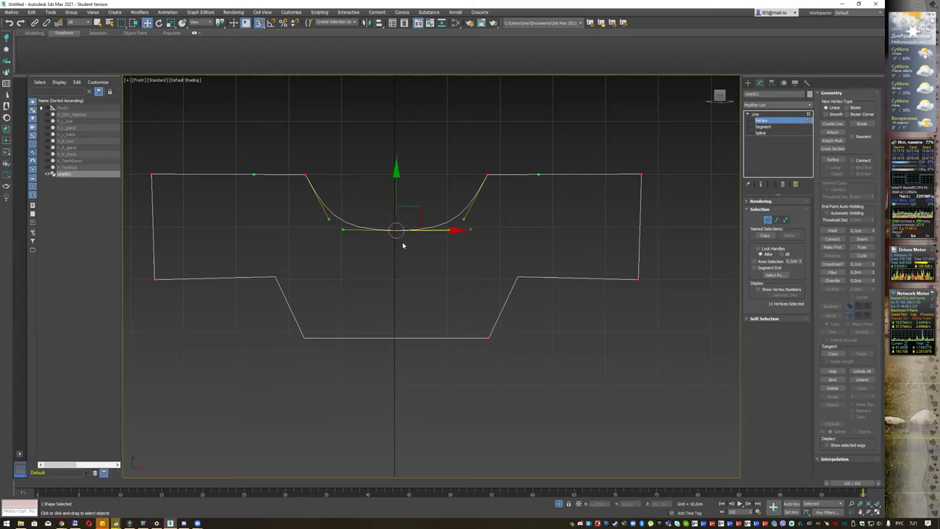
{"action": "left_click_drag", "start_coordinate": [369, 204], "coordinate": [415, 272], "text": "alt"}
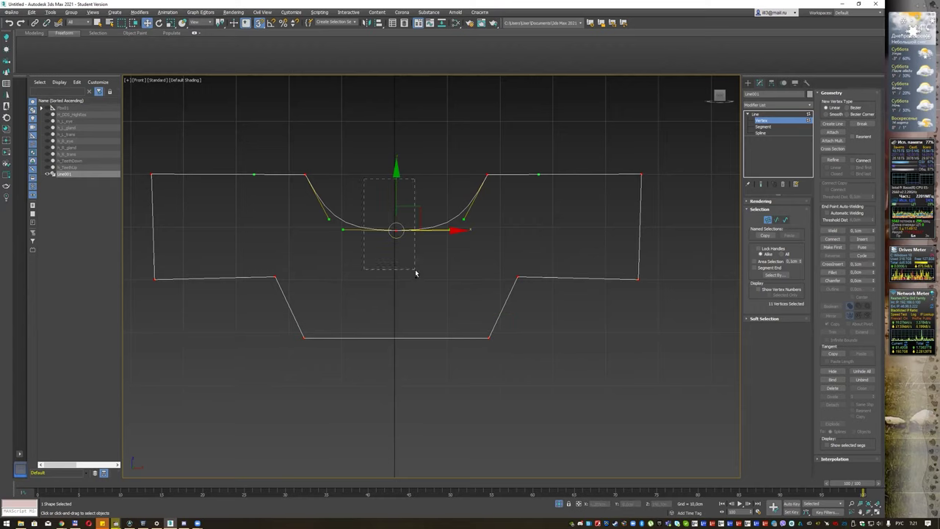
{"action": "left_click", "coordinate": [862, 123]}
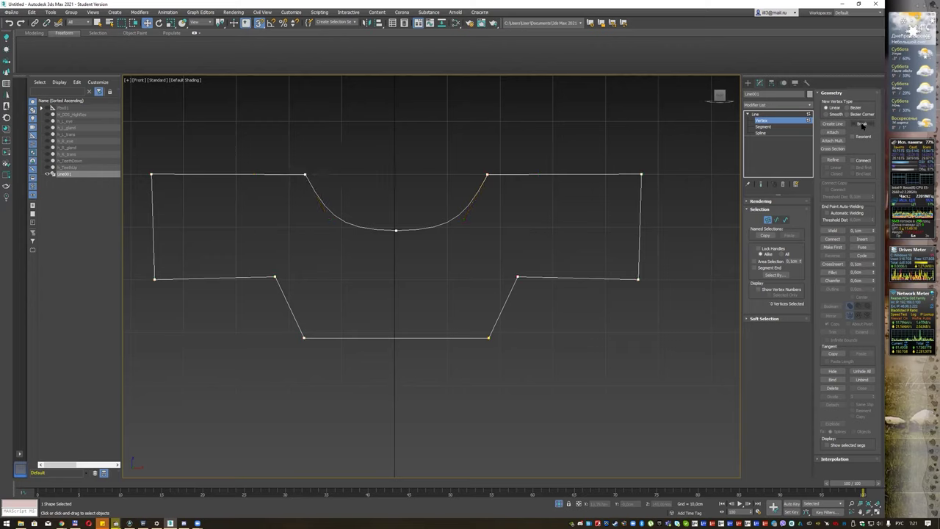
{"action": "scroll", "coordinate": [519, 160], "scroll_direction": "down", "scroll_amount": 2}
{"action": "scroll", "coordinate": [519, 161], "scroll_direction": "down", "scroll_amount": 1}
{"action": "middle_click_drag", "start_coordinate": [470, 197], "coordinate": [358, 256]}
{"action": "key", "text": "3"}
{"action": "left_click_drag", "start_coordinate": [256, 179], "coordinate": [504, 326]}
Shift-drag a copy of the shirt outline to the right of the original.
{"action": "middle_click_drag", "start_coordinate": [521, 301], "coordinate": [426, 319]}
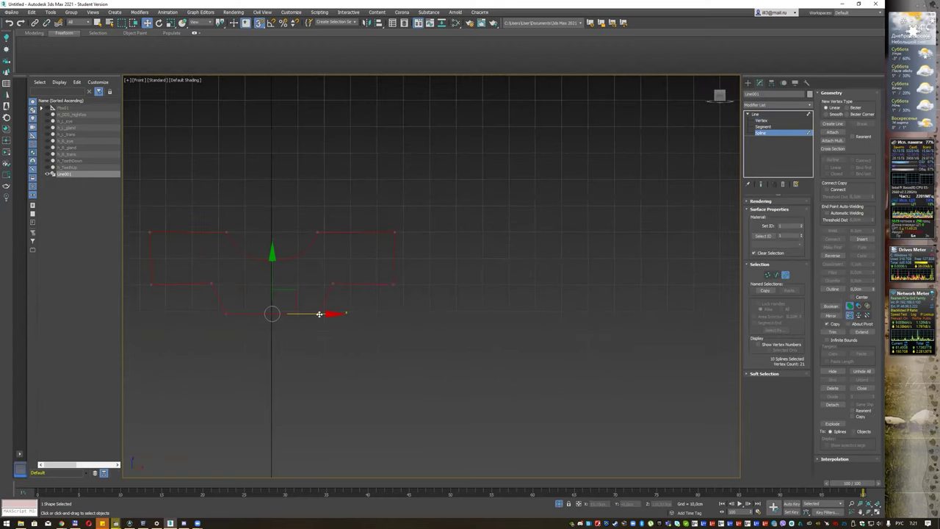
{"action": "left_click_drag", "start_coordinate": [309, 314], "coordinate": [578, 314], "text": "shift"}
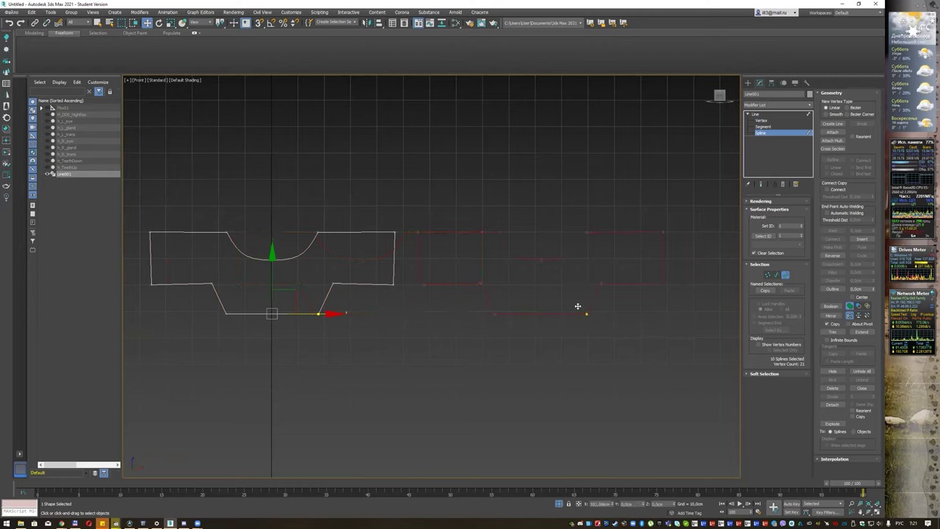
{"action": "key", "text": "3"}
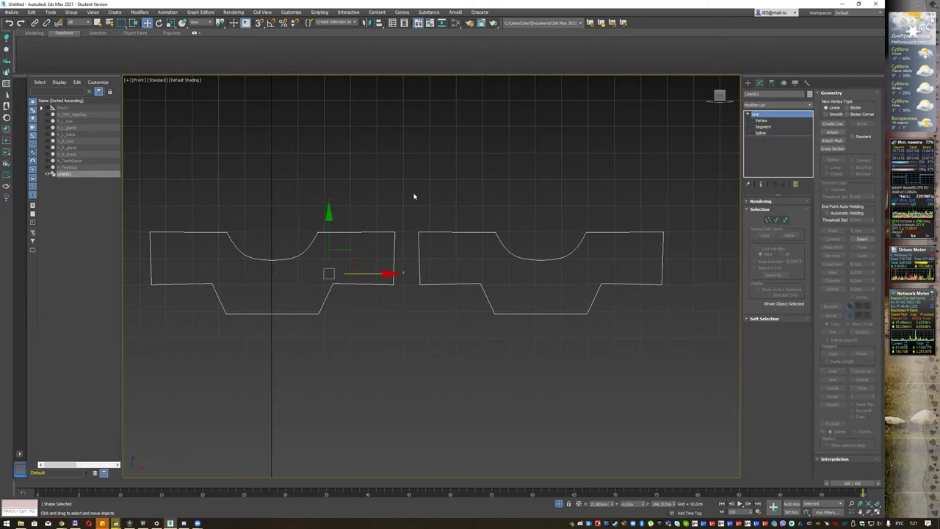
Rename the shape object from Line001 to Topk.
{"action": "double_click", "coordinate": [764, 94]}
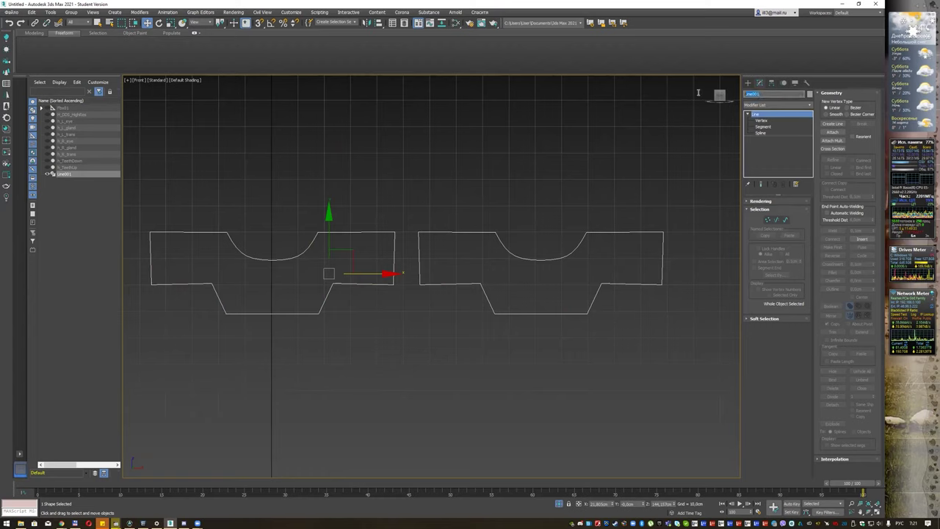
{"action": "key", "text": "alt+shift"}
{"action": "key", "text": "BackSpace"}
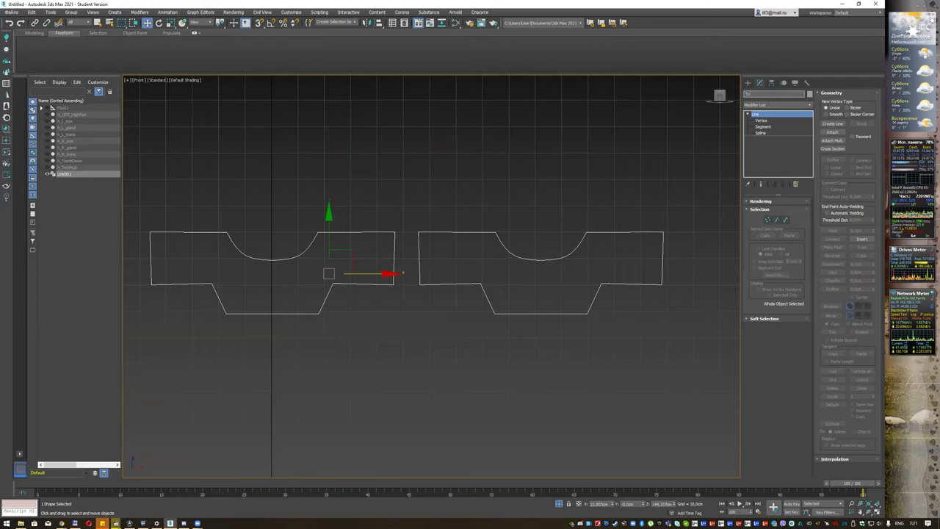
{"action": "type", "text": "Topk"}
{"action": "type", "text": "i"}
{"action": "key", "text": "Return"}
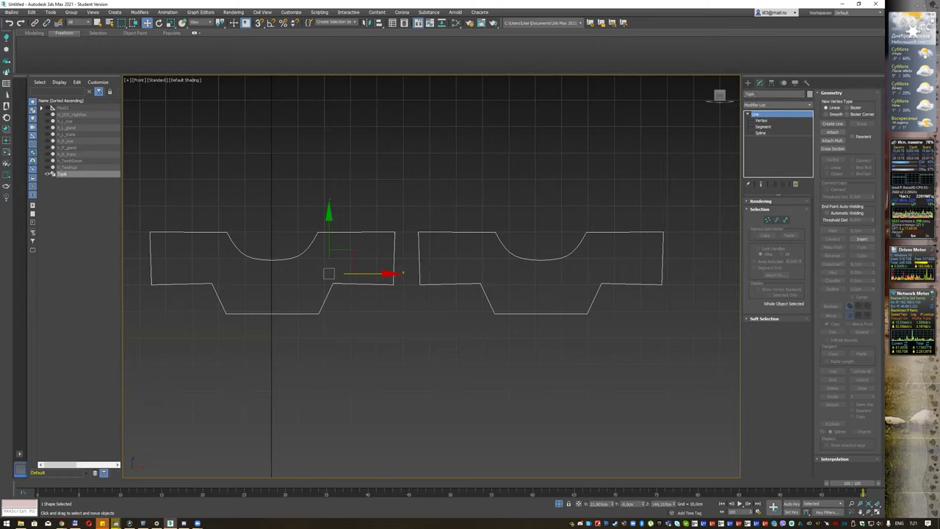
{"action": "left_click", "coordinate": [787, 105]}
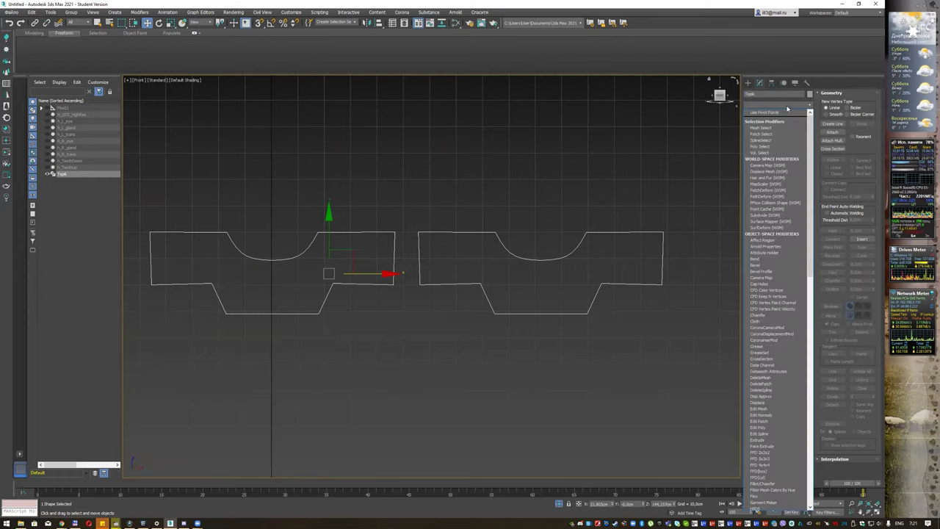
Apply a Garment Maker modifier to Topk and exit isolation to show the character.
{"action": "key", "text": "Page_Down"}
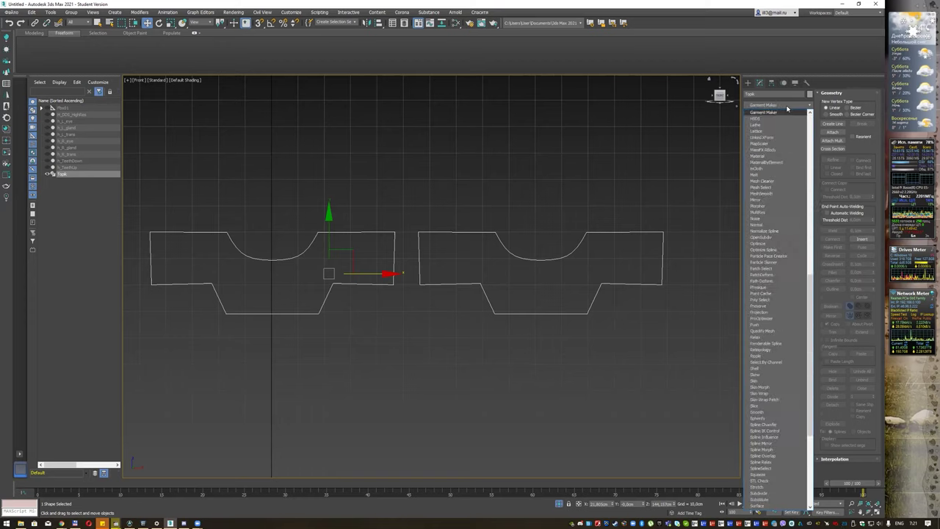
{"action": "key", "text": "Return"}
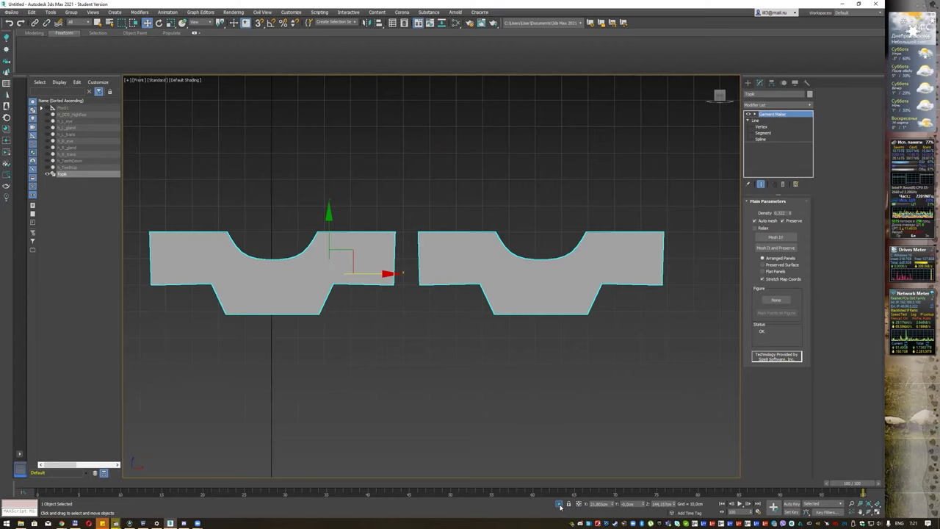
{"action": "left_click", "coordinate": [559, 503]}
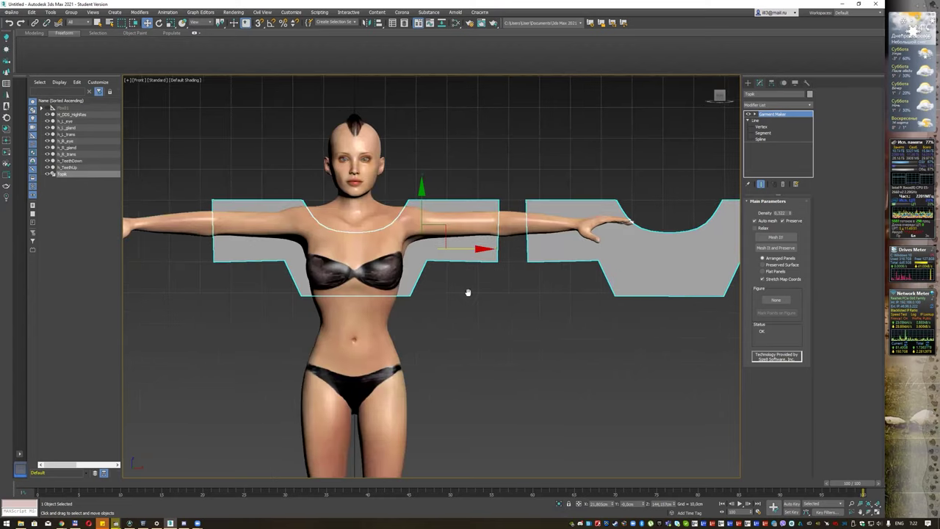
At Garment Maker's Panels level, move the right-hand shirt panel onto the character's torso.
{"action": "left_click_drag", "start_coordinate": [449, 254], "coordinate": [450, 250]}
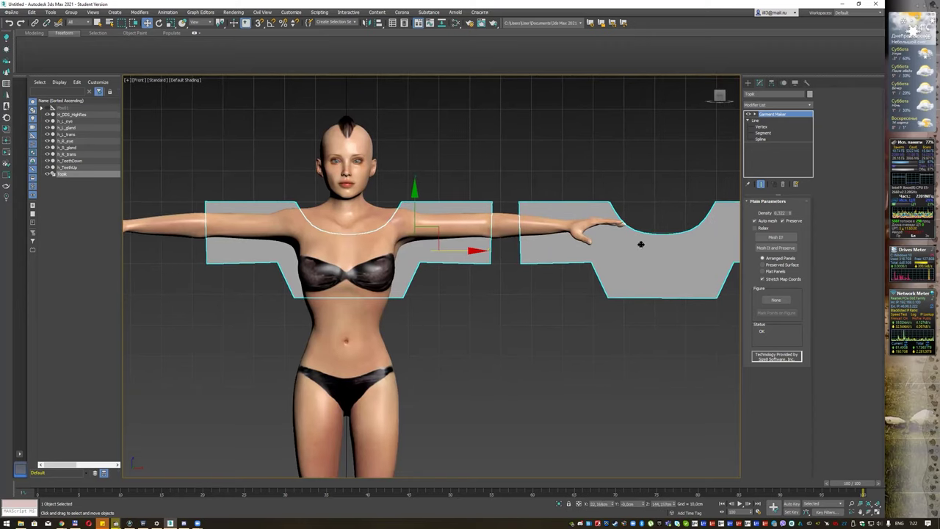
{"action": "left_click", "coordinate": [748, 120]}
{"action": "left_click", "coordinate": [748, 115]}
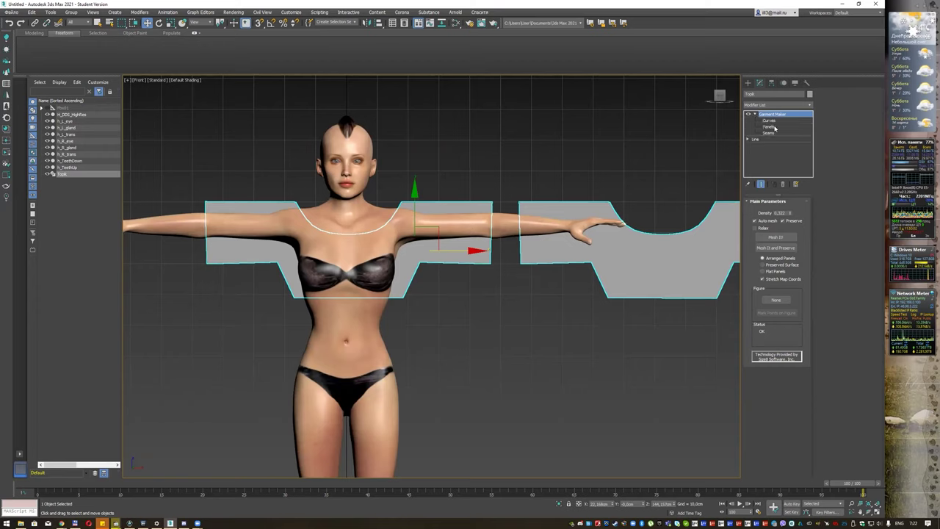
{"action": "left_click", "coordinate": [769, 127]}
{"action": "left_click", "coordinate": [638, 260]}
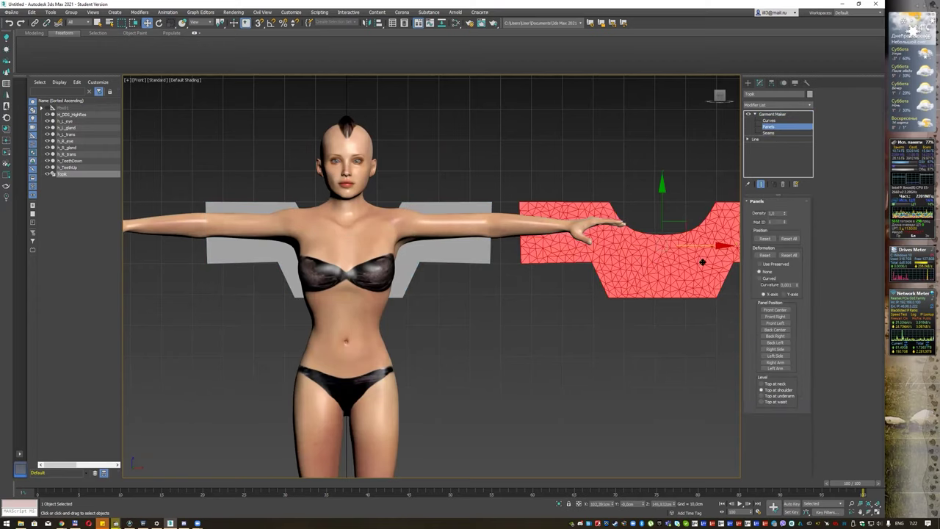
{"action": "left_click", "coordinate": [467, 242]}
{"action": "left_click", "coordinate": [645, 260]}
{"action": "left_click_drag", "start_coordinate": [646, 260], "coordinate": [400, 225]}
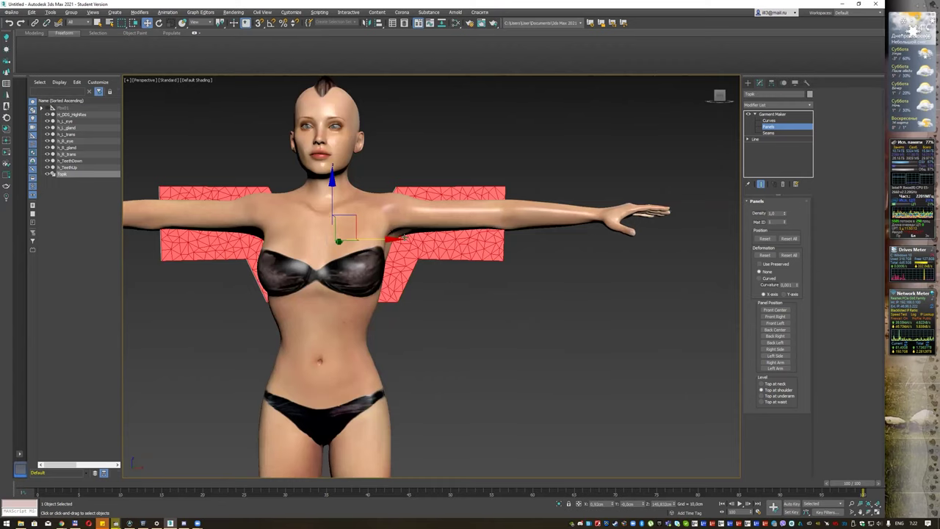
In the Perspective view, move the second panel along Y behind the character's back.
{"action": "key", "text": "p"}
{"action": "mouse_move", "coordinate": [275, 246]}
{"action": "left_mouse_down"}
{"action": "mouse_move", "coordinate": [253, 230]}
{"action": "mouse_move", "coordinate": [299, 238]}
{"action": "left_mouse_up"}
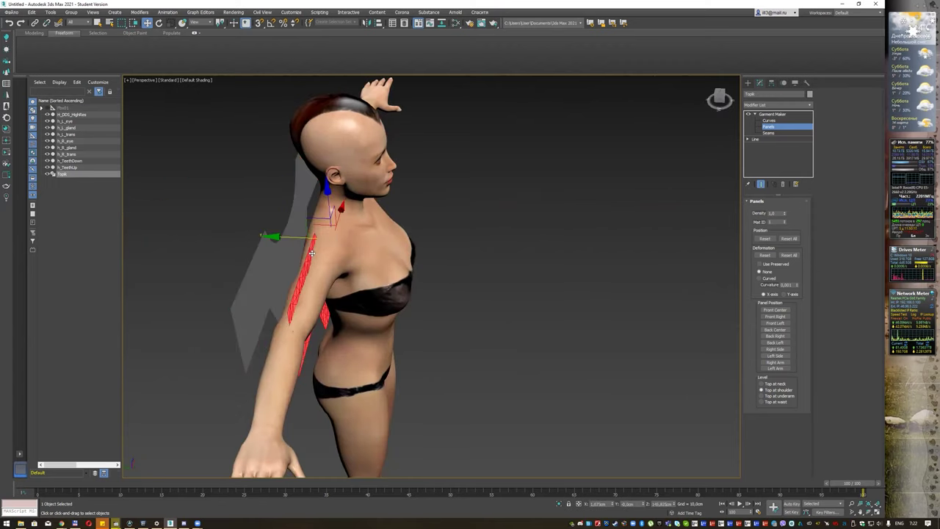
{"action": "middle_click_drag", "start_coordinate": [299, 237], "coordinate": [491, 256], "text": "alt"}
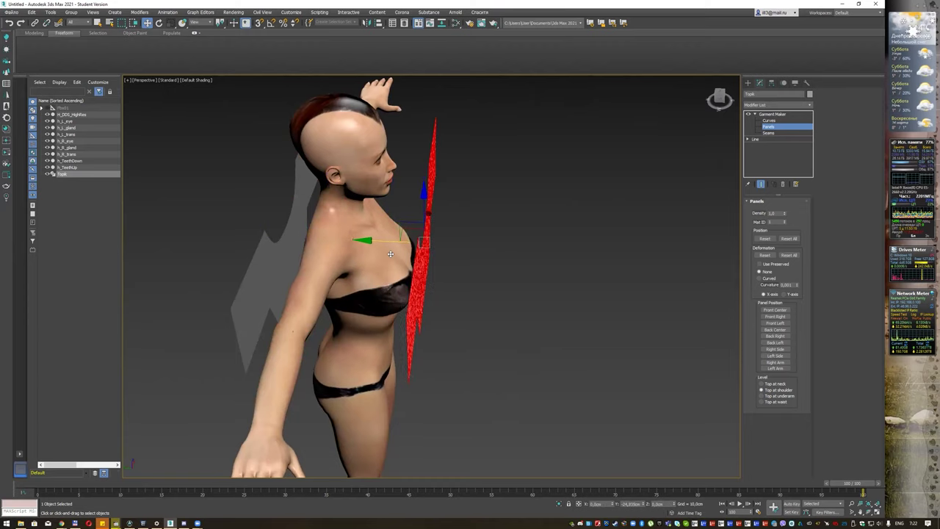
{"action": "middle_click_drag", "start_coordinate": [279, 272], "coordinate": [321, 276], "text": "alt"}
{"action": "left_click_drag", "start_coordinate": [252, 263], "coordinate": [390, 247]}
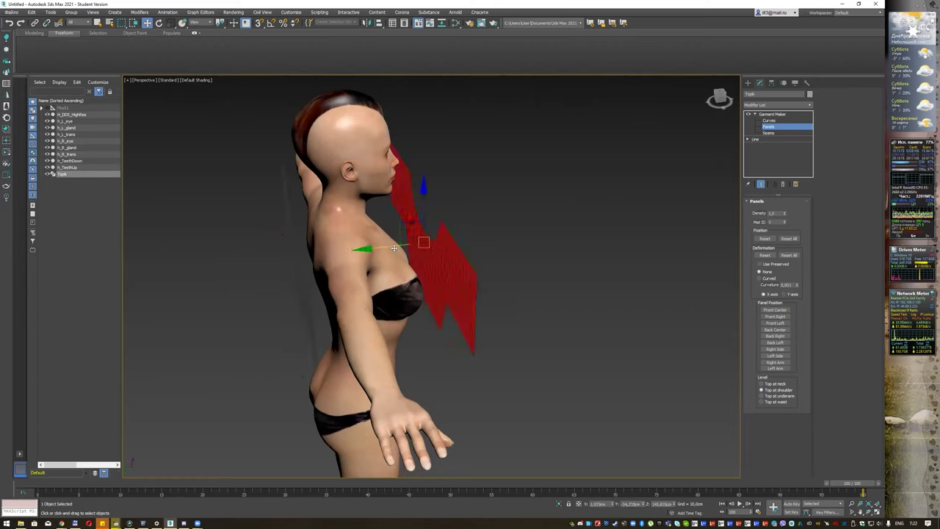
{"action": "mouse_move", "coordinate": [518, 256]}
{"action": "middle_mouse_down", "text": "alt"}
{"action": "mouse_move", "coordinate": [509, 252]}
{"action": "mouse_move", "coordinate": [518, 242]}
{"action": "mouse_move", "coordinate": [551, 235]}
{"action": "mouse_move", "coordinate": [566, 235]}
{"action": "mouse_move", "coordinate": [556, 243]}
{"action": "mouse_move", "coordinate": [585, 256]}
{"action": "mouse_move", "coordinate": [537, 252]}
{"action": "middle_mouse_up", "text": "alt"}
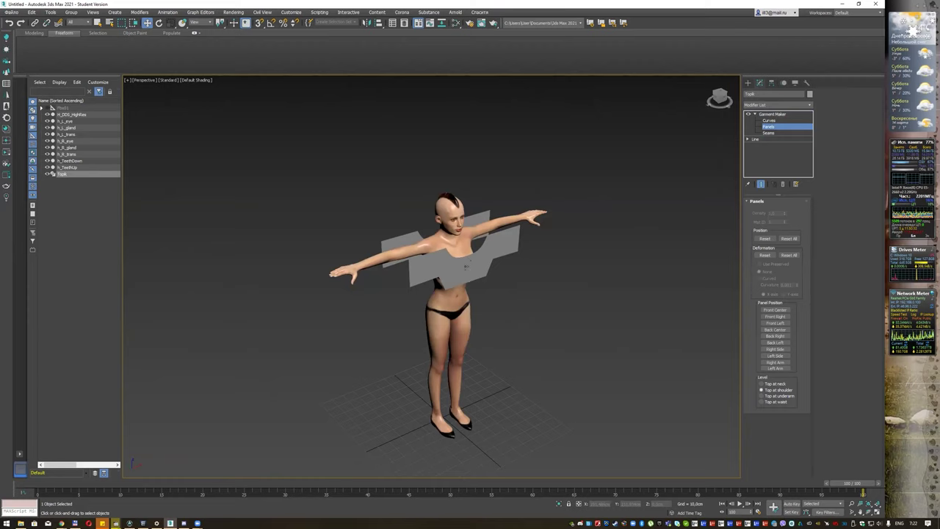
{"action": "scroll", "coordinate": [465, 266], "scroll_direction": "up", "scroll_amount": 2}
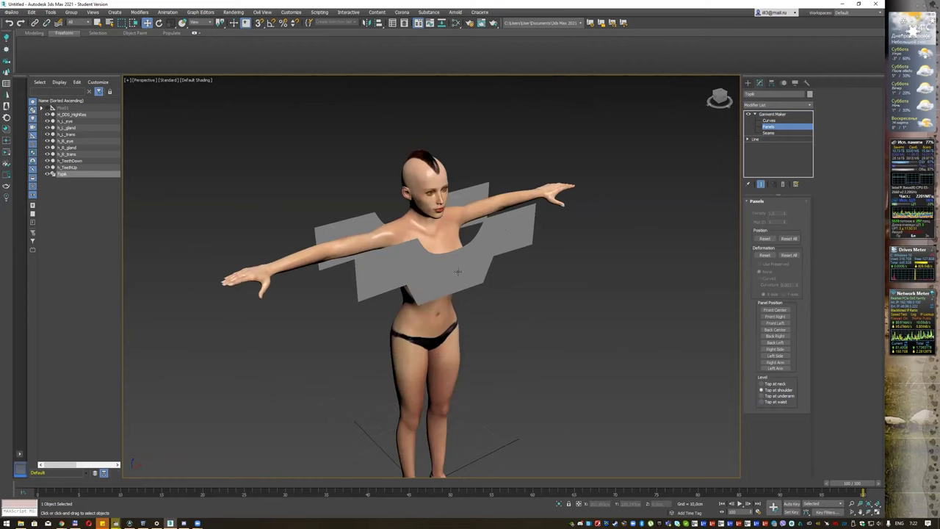
{"action": "mouse_move", "coordinate": [456, 271]}
{"action": "middle_mouse_down", "text": "alt"}
{"action": "mouse_move", "coordinate": [537, 257]}
{"action": "mouse_move", "coordinate": [499, 257]}
{"action": "middle_mouse_up", "text": "alt"}
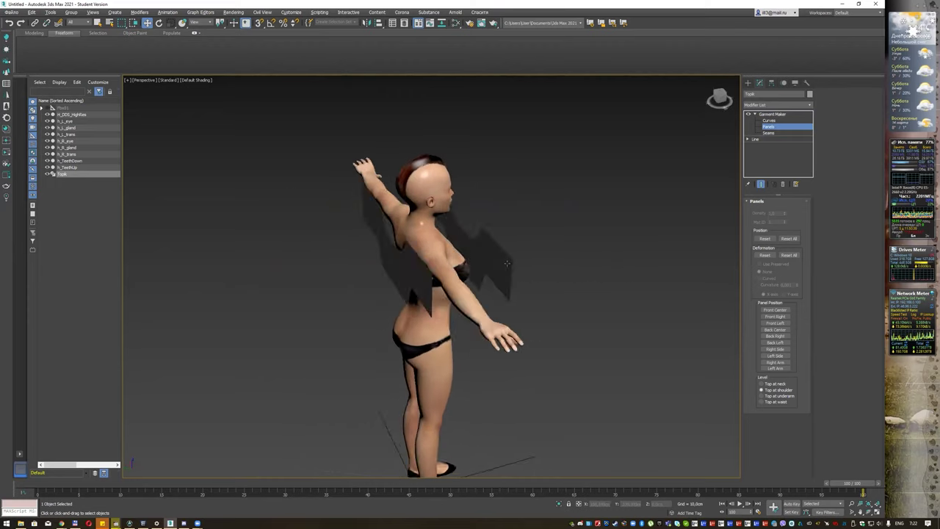
Turn on Angle Snap and set the snap angle value to 1 in Grid and Snap Settings.
{"action": "left_click", "coordinate": [269, 24]}
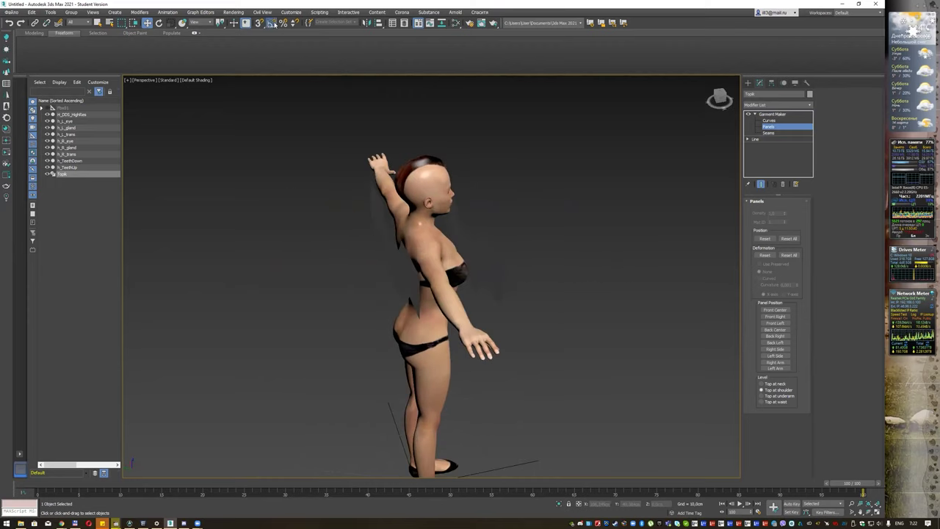
{"action": "right_click", "coordinate": [272, 24]}
{"action": "left_click", "coordinate": [396, 257]}
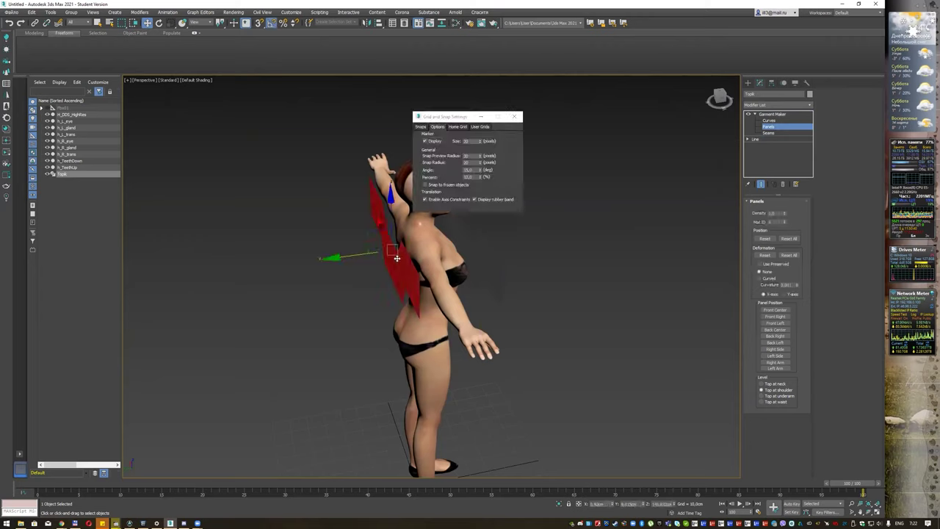
{"action": "left_click", "coordinate": [481, 117]}
{"action": "left_click_drag", "start_coordinate": [454, 118], "coordinate": [540, 119]}
{"action": "double_click", "coordinate": [560, 171]}
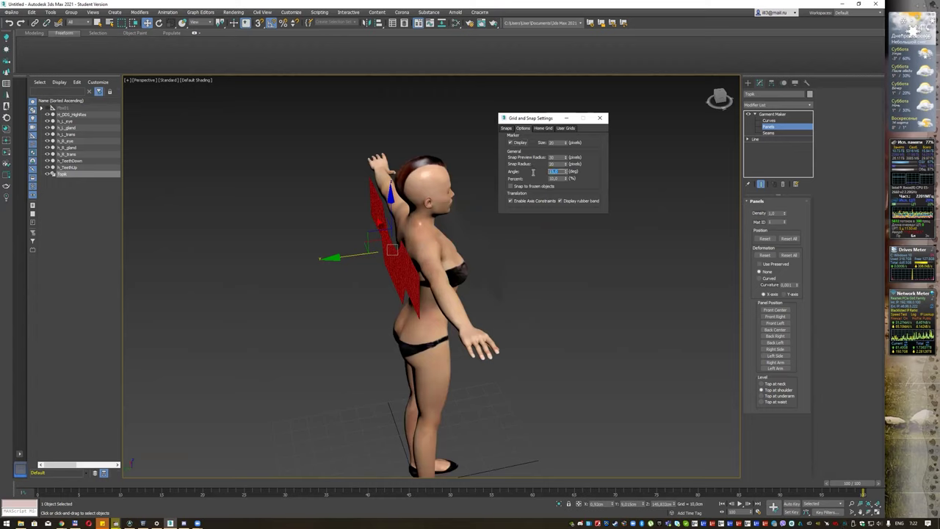
{"action": "type", "text": "1"}
Rotate the back panel to tilt it behind the shoulder, then close the snap settings.
{"action": "left_click", "coordinate": [159, 23]}
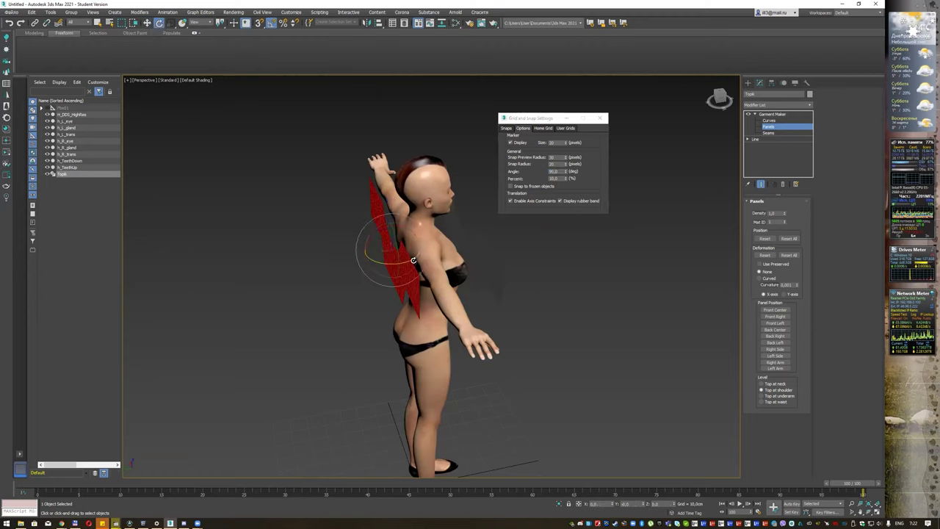
{"action": "left_click_drag", "start_coordinate": [414, 260], "coordinate": [403, 260]}
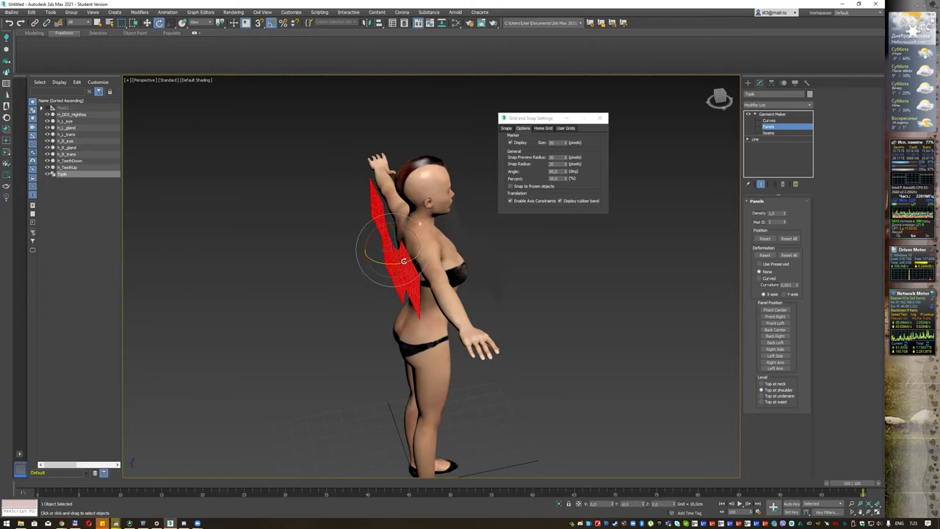
{"action": "double_click", "coordinate": [552, 171]}
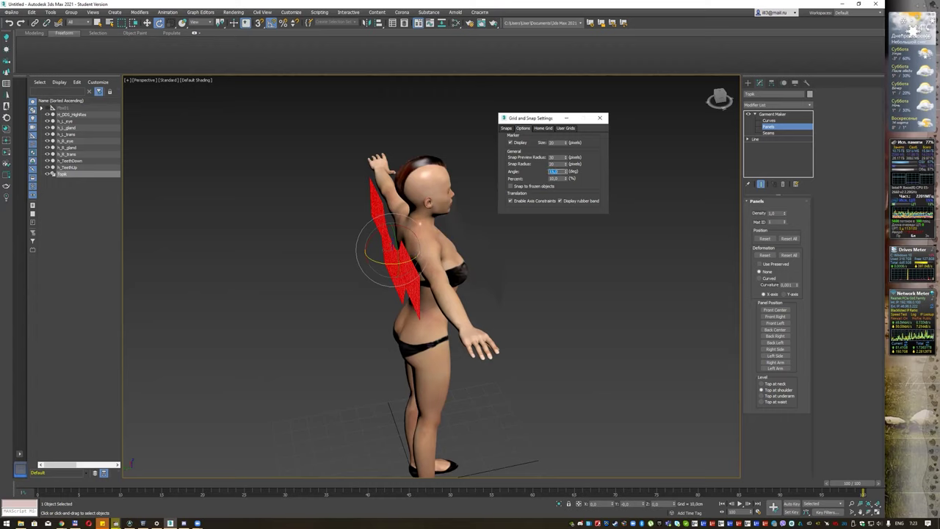
{"action": "left_click", "coordinate": [600, 118]}
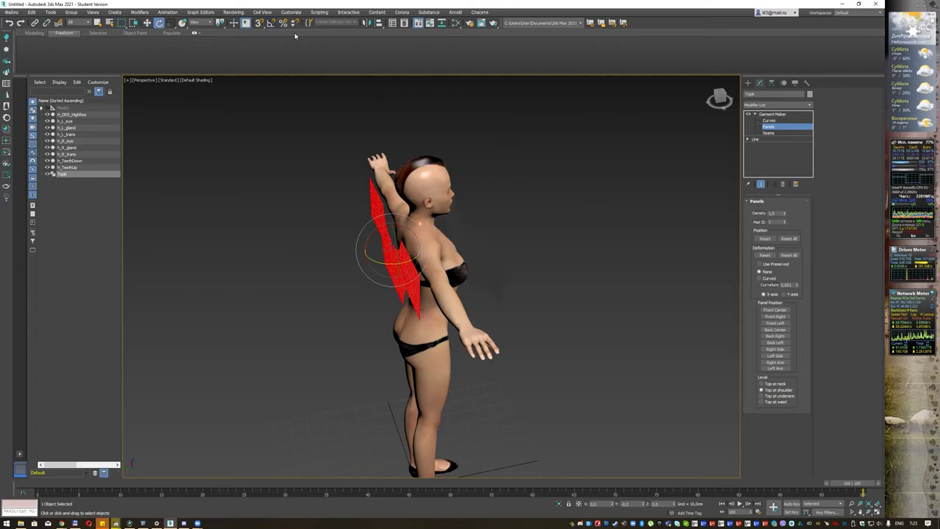
At the Seams level, join the front and back panels along the first shoulder.
{"action": "left_click", "coordinate": [522, 220]}
{"action": "mouse_move", "coordinate": [522, 237]}
{"action": "middle_mouse_down", "text": "alt"}
{"action": "mouse_move", "coordinate": [563, 221]}
{"action": "mouse_move", "coordinate": [444, 224]}
{"action": "mouse_move", "coordinate": [470, 220]}
{"action": "mouse_move", "coordinate": [419, 211]}
{"action": "middle_mouse_up", "text": "alt"}
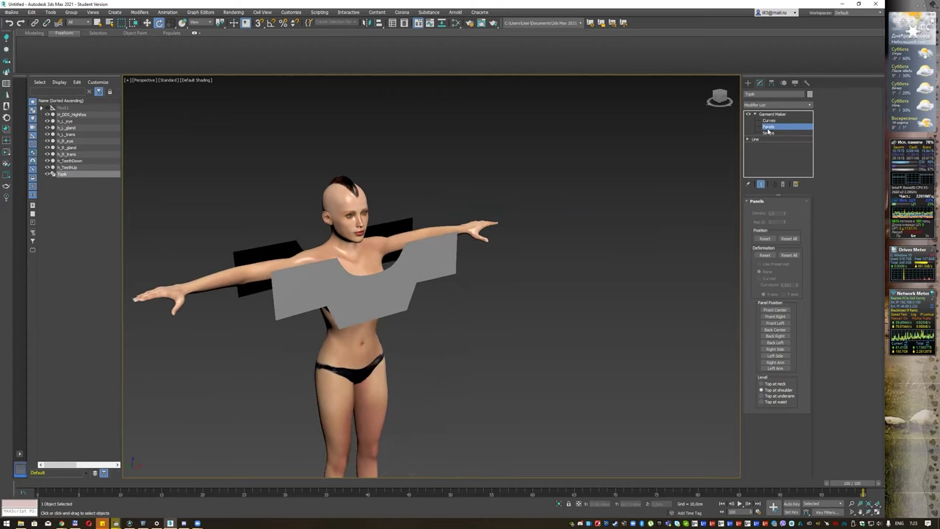
{"action": "scroll", "coordinate": [493, 230], "scroll_direction": "down", "scroll_amount": 3}
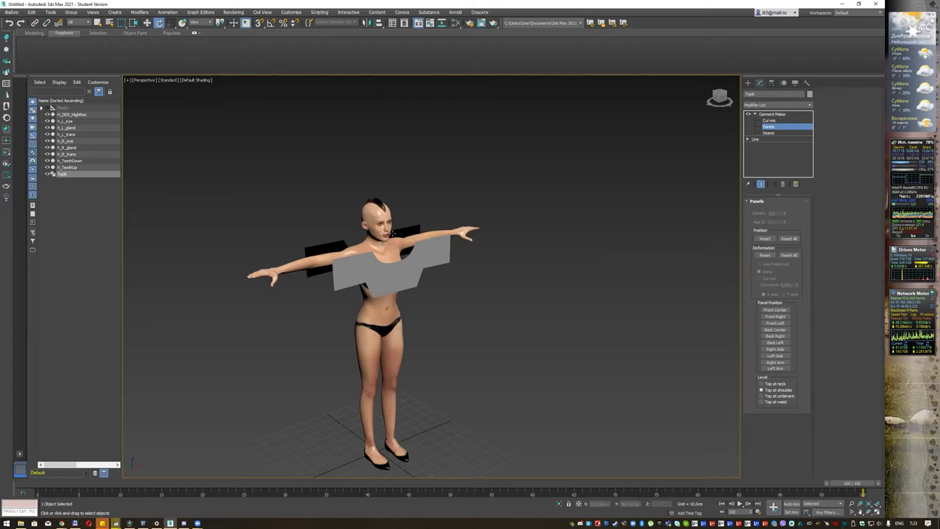
{"action": "left_click", "coordinate": [774, 135]}
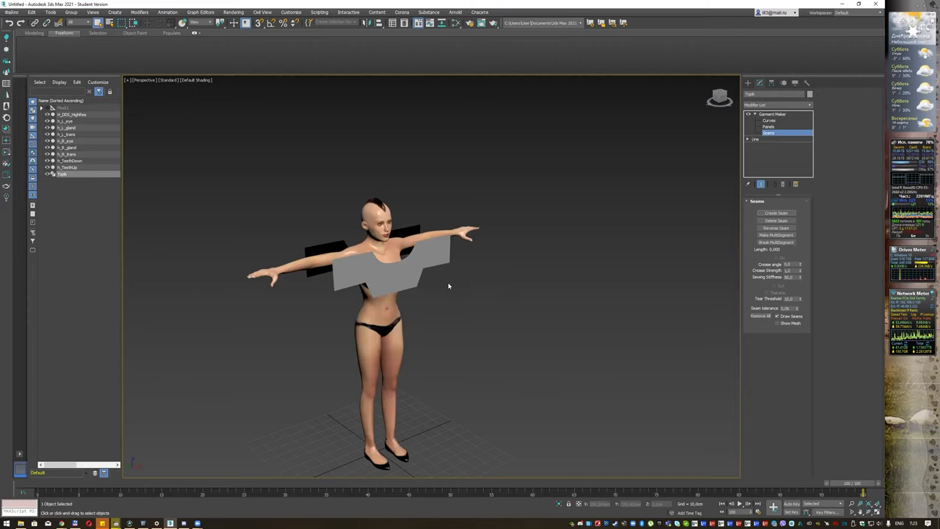
{"action": "scroll", "coordinate": [448, 285], "scroll_direction": "up", "scroll_amount": 3}
{"action": "middle_click_drag", "start_coordinate": [449, 229], "coordinate": [474, 239]}
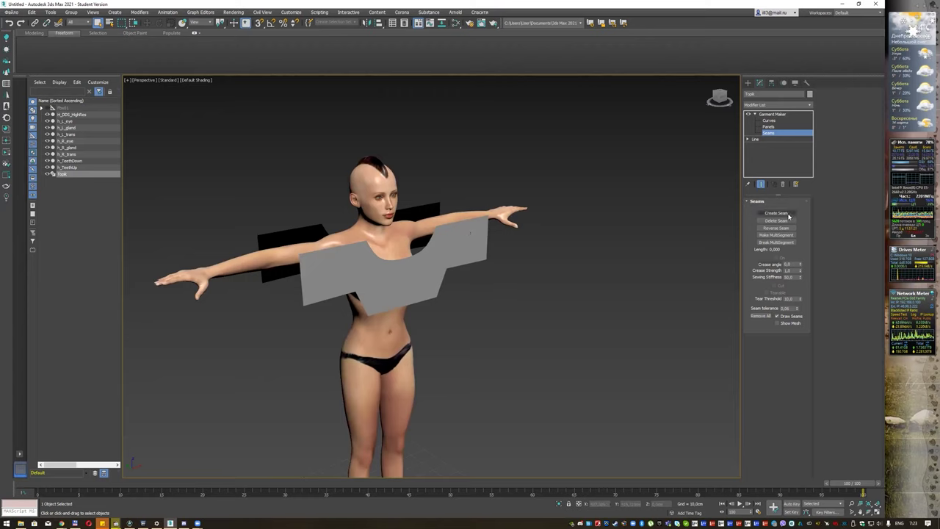
{"action": "left_click", "coordinate": [281, 232]}
{"action": "left_click", "coordinate": [328, 248]}
{"action": "left_click", "coordinate": [330, 249], "text": "ctrl"}
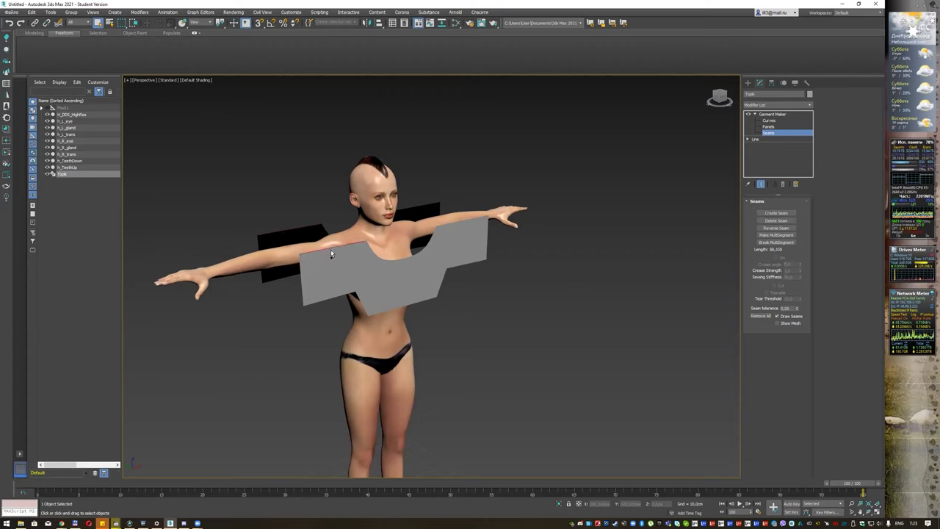
{"action": "left_click", "coordinate": [789, 214]}
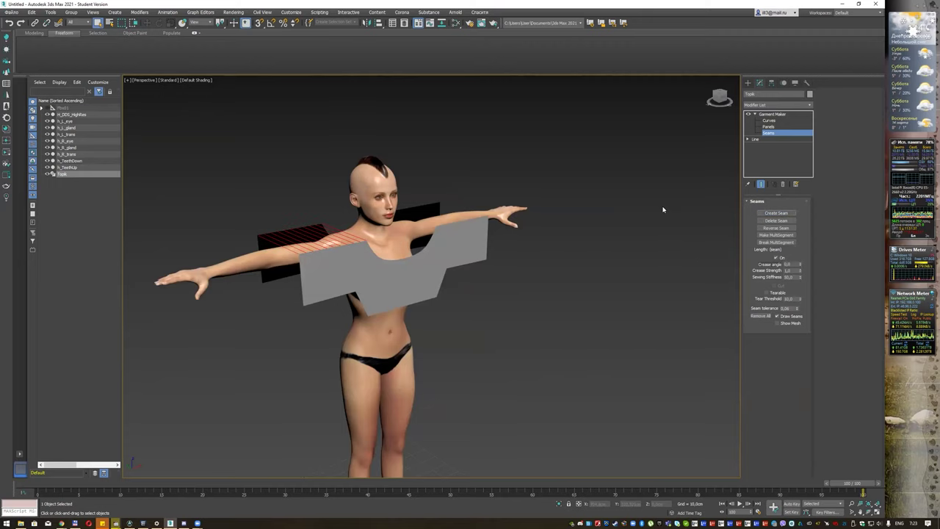
Create a seam joining the right shoulder edges.
{"action": "middle_click_drag", "start_coordinate": [663, 207], "coordinate": [641, 203], "text": "alt"}
{"action": "left_click", "coordinate": [473, 223]}
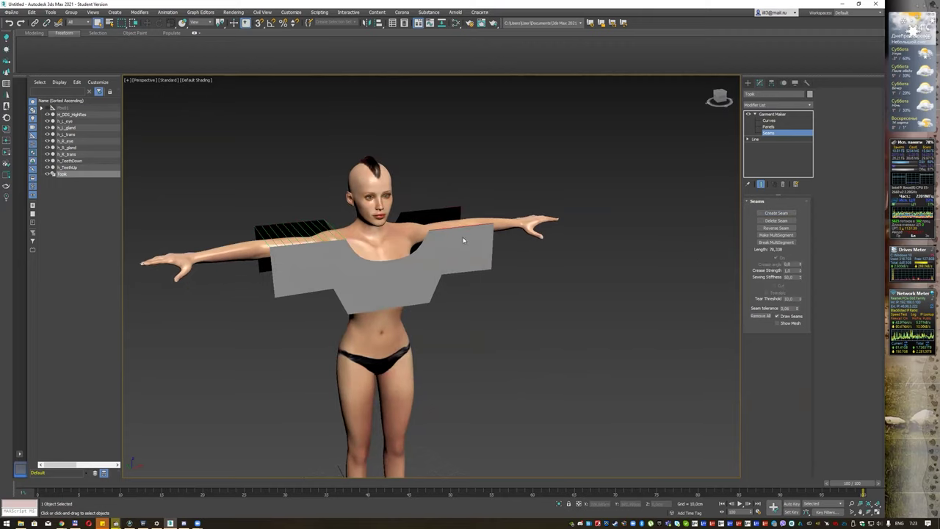
{"action": "left_click", "coordinate": [788, 213]}
Seam the left and right underarm side edges of the front and back panels.
{"action": "mouse_move", "coordinate": [529, 286]}
{"action": "middle_mouse_down", "text": "alt"}
{"action": "mouse_move", "coordinate": [511, 297]}
{"action": "mouse_move", "coordinate": [506, 277]}
{"action": "mouse_move", "coordinate": [306, 285]}
{"action": "middle_mouse_up", "text": "alt"}
{"action": "left_click", "coordinate": [260, 266]}
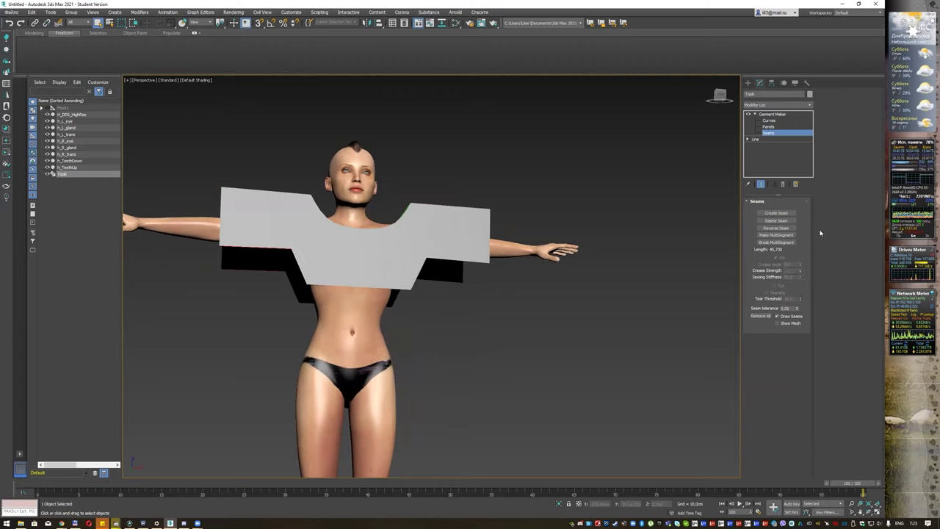
{"action": "left_click", "coordinate": [789, 214]}
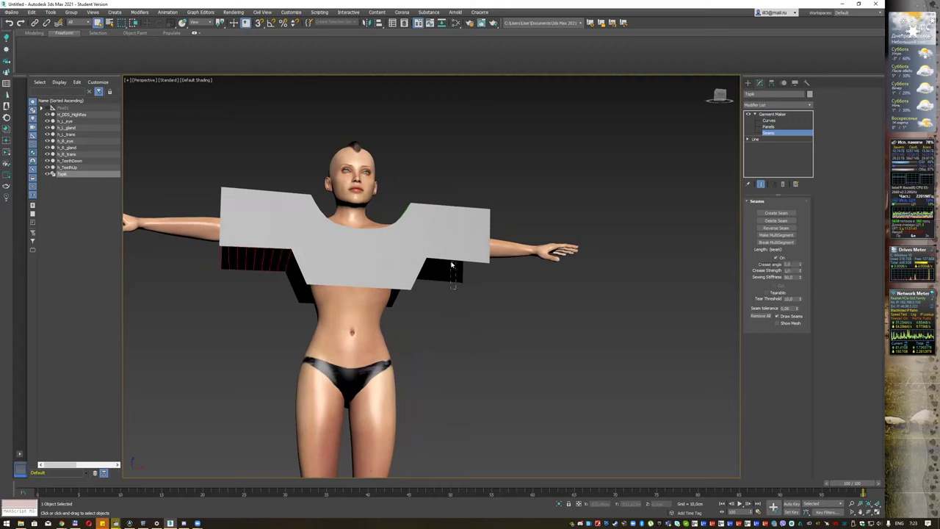
{"action": "left_click", "coordinate": [458, 291]}
{"action": "left_click", "coordinate": [302, 273]}
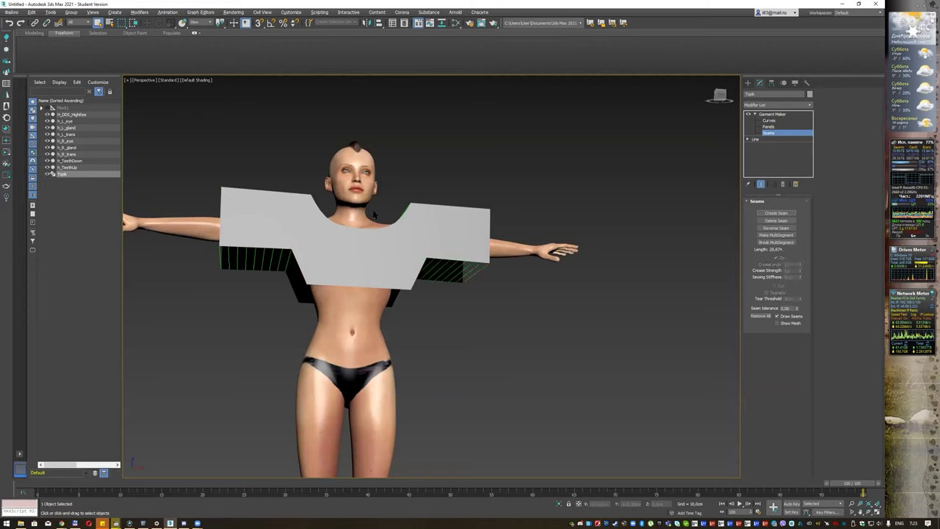
{"action": "left_click", "coordinate": [764, 214]}
{"action": "middle_click_drag", "start_coordinate": [500, 290], "coordinate": [437, 291], "text": "alt"}
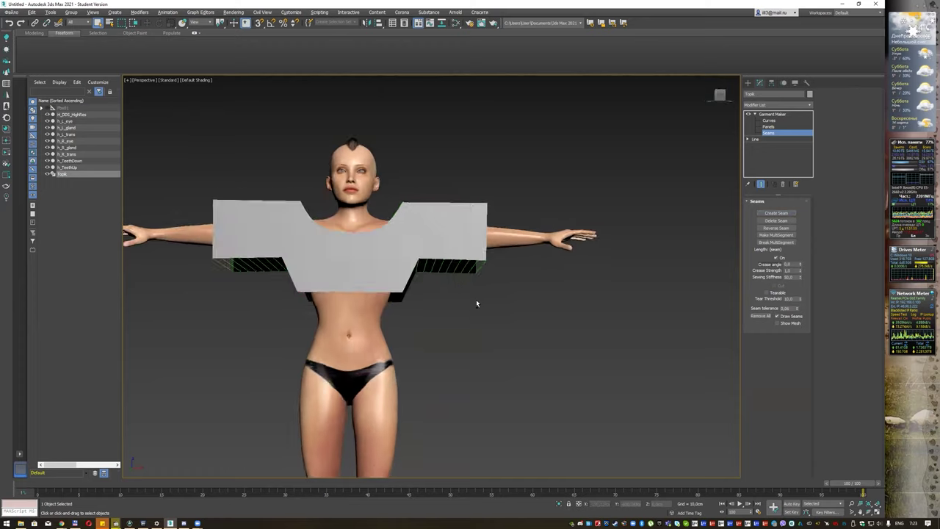
{"action": "left_click_drag", "start_coordinate": [394, 277], "coordinate": [394, 279]}
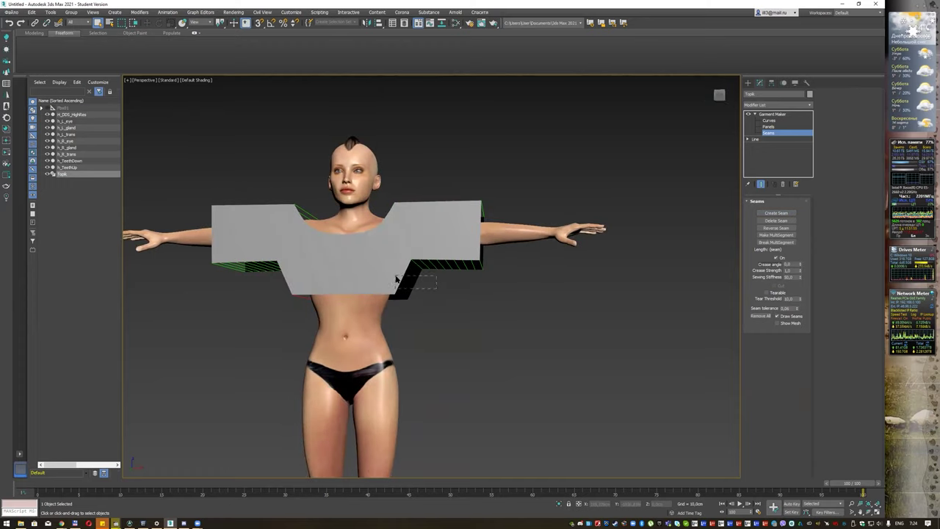
{"action": "left_click", "coordinate": [776, 213]}
Orbit around the shirt to inspect the new seams from the side.
{"action": "mouse_move", "coordinate": [471, 250]}
{"action": "middle_mouse_down", "text": "alt"}
{"action": "mouse_move", "coordinate": [547, 256]}
{"action": "mouse_move", "coordinate": [470, 262]}
{"action": "mouse_move", "coordinate": [491, 263]}
{"action": "middle_mouse_up", "text": "alt"}
{"action": "scroll", "coordinate": [493, 249], "scroll_direction": "down", "scroll_amount": 2}
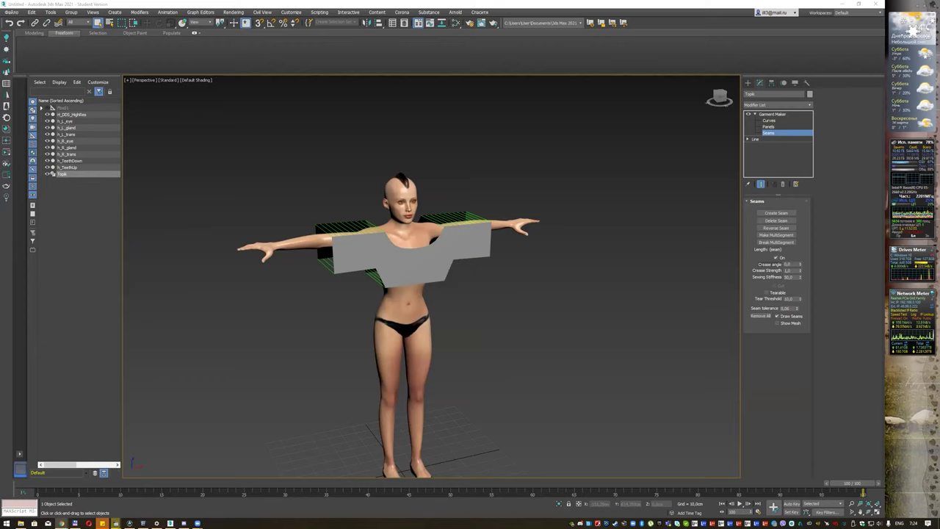
{"action": "mouse_move", "coordinate": [171, 311]}
{"action": "middle_mouse_down", "text": "alt"}
{"action": "mouse_move", "coordinate": [389, 263]}
{"action": "mouse_move", "coordinate": [428, 266]}
{"action": "middle_mouse_up", "text": "alt"}
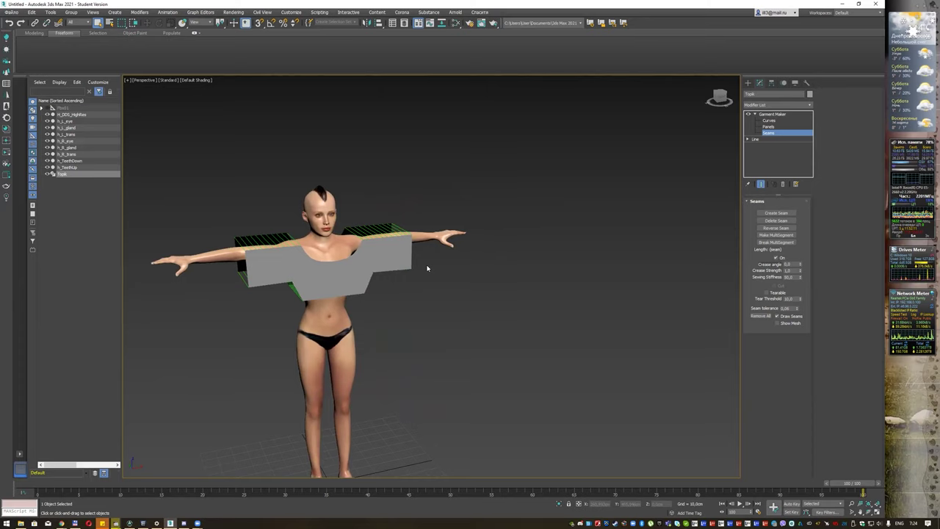
{"action": "mouse_move", "coordinate": [394, 214]}
{"action": "middle_mouse_down", "text": "alt"}
{"action": "mouse_move", "coordinate": [461, 246]}
{"action": "mouse_move", "coordinate": [497, 208]}
{"action": "middle_mouse_up", "text": "alt"}
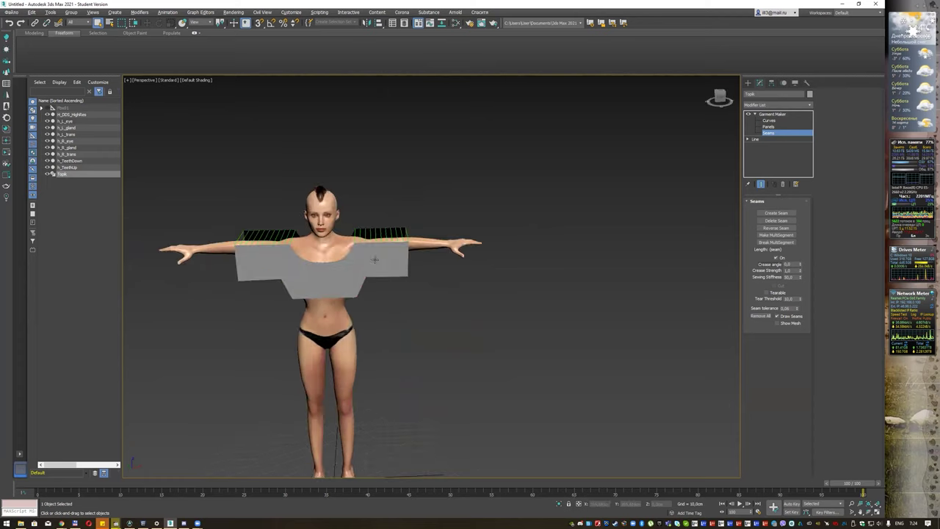
{"action": "left_click", "coordinate": [771, 113]}
In the Front wireframe view, begin a Line outline beside the figure with a curved first section.
{"action": "key", "text": "f"}
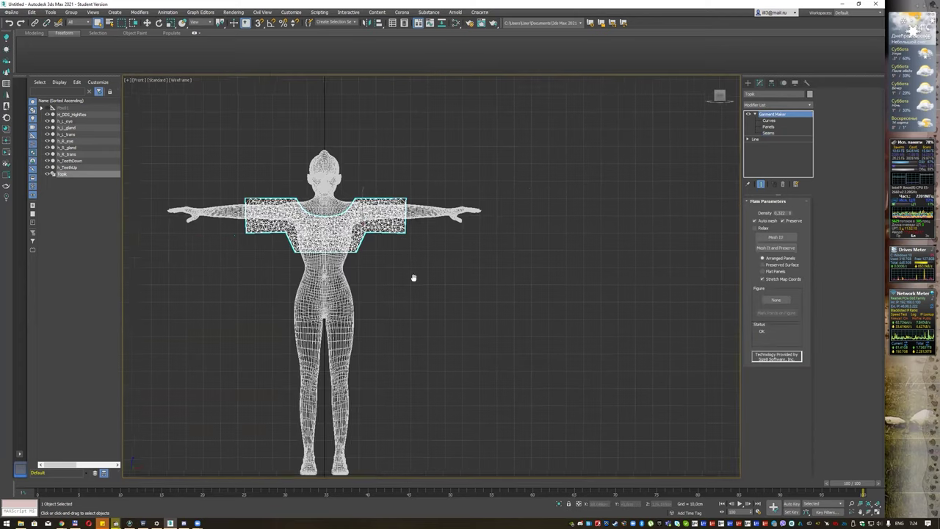
{"action": "middle_click_drag", "start_coordinate": [518, 236], "coordinate": [357, 291]}
{"action": "left_click", "coordinate": [748, 82]}
{"action": "left_click", "coordinate": [762, 133]}
{"action": "middle_click_drag", "start_coordinate": [531, 208], "coordinate": [422, 243]}
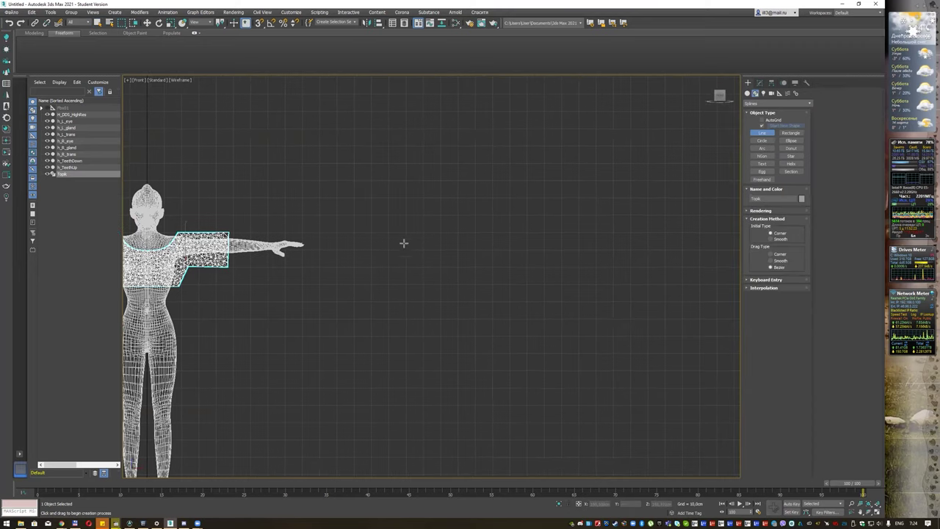
{"action": "left_click", "coordinate": [370, 262]}
{"action": "left_click_drag", "start_coordinate": [408, 211], "coordinate": [449, 210]}
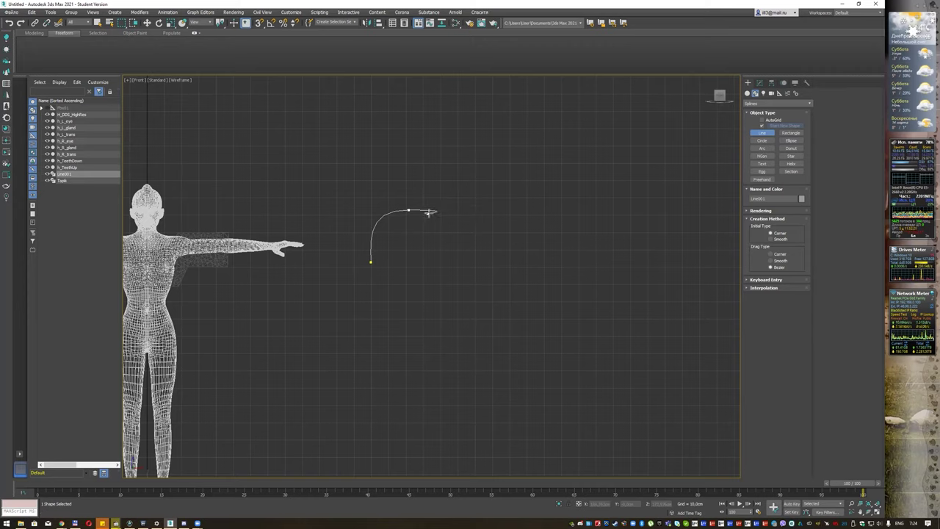
{"action": "left_click_drag", "start_coordinate": [454, 209], "coordinate": [468, 208]}
{"action": "left_click", "coordinate": [523, 214]}
Finish the first outline attempt with corner points, then delete it.
{"action": "left_click_drag", "start_coordinate": [500, 239], "coordinate": [499, 267]}
{"action": "left_click", "coordinate": [507, 282]}
{"action": "left_click", "coordinate": [489, 362]}
{"action": "left_click", "coordinate": [367, 353]}
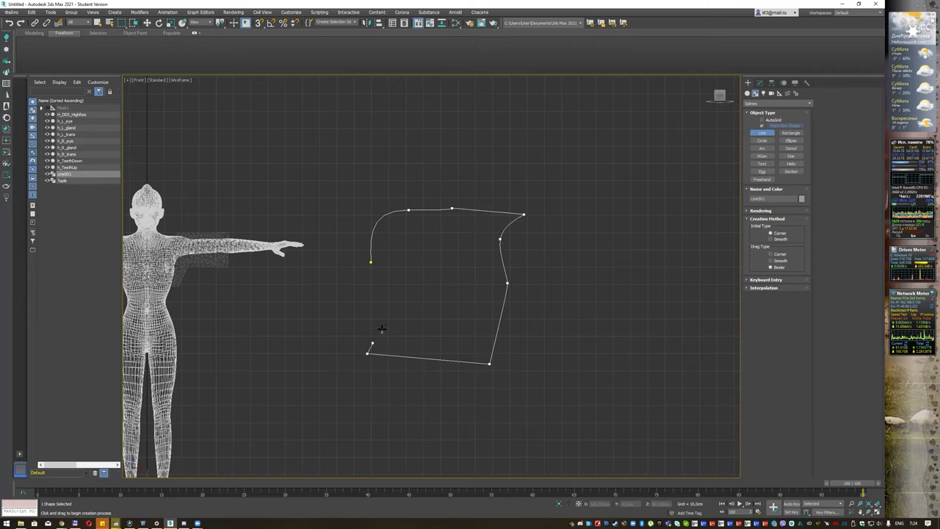
{"action": "left_click", "coordinate": [371, 262]}
{"action": "right_click", "coordinate": [402, 273]}
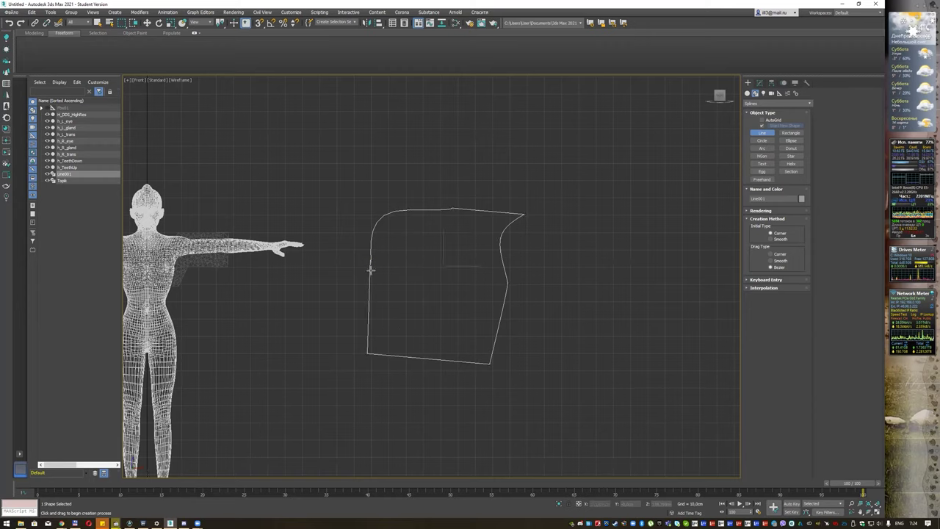
{"action": "left_click", "coordinate": [367, 256]}
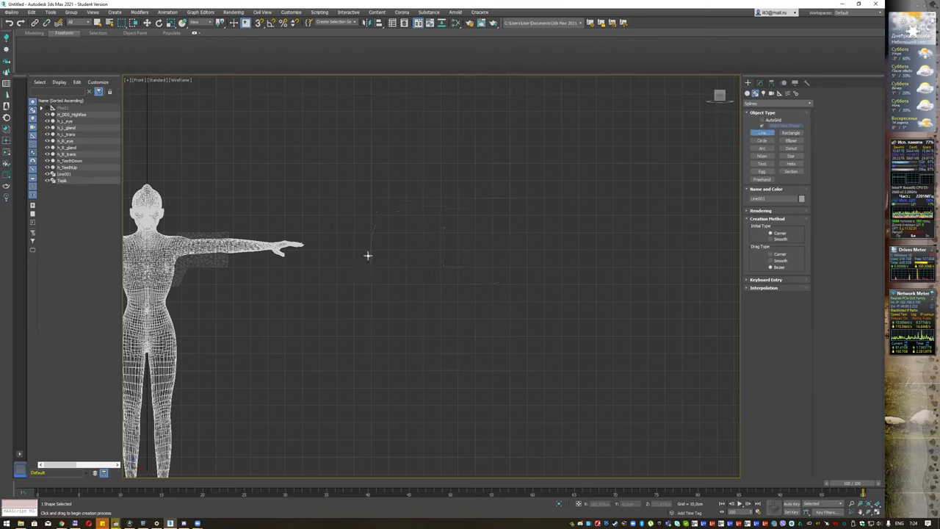
{"action": "right_click", "coordinate": [458, 256]}
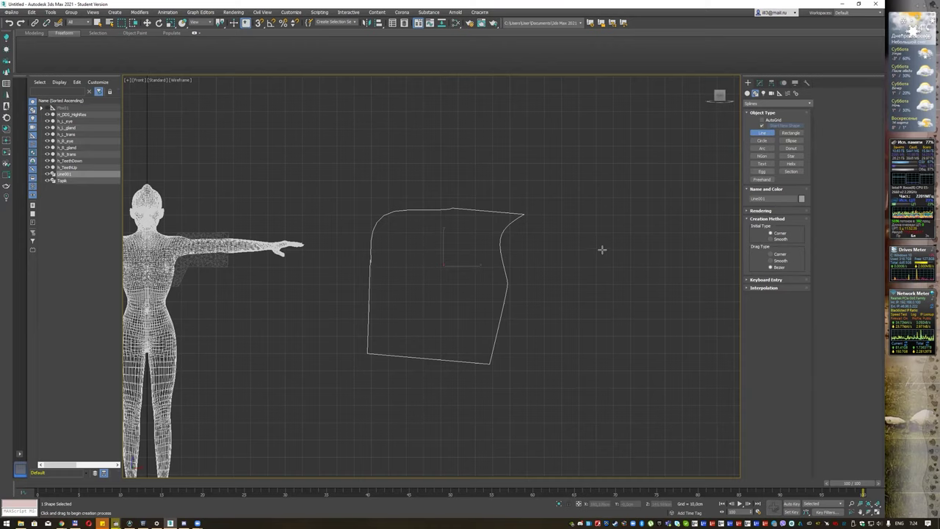
{"action": "key", "text": "Delete"}
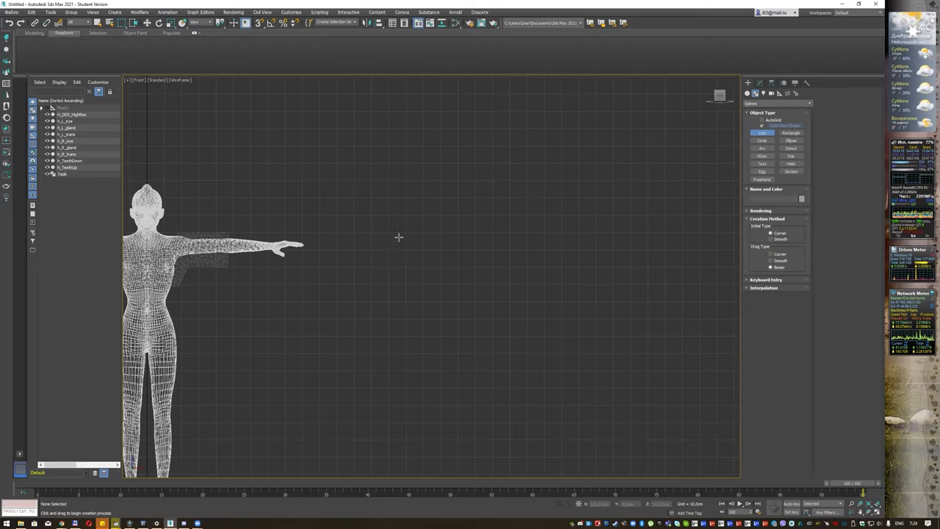
Draw a new outline with a curved neckline dip and the sleeve's top, bottom and underarm corners.
{"action": "left_click", "coordinate": [407, 216]}
{"action": "left_click", "coordinate": [464, 212]}
{"action": "left_click_drag", "start_coordinate": [502, 253], "coordinate": [528, 247]}
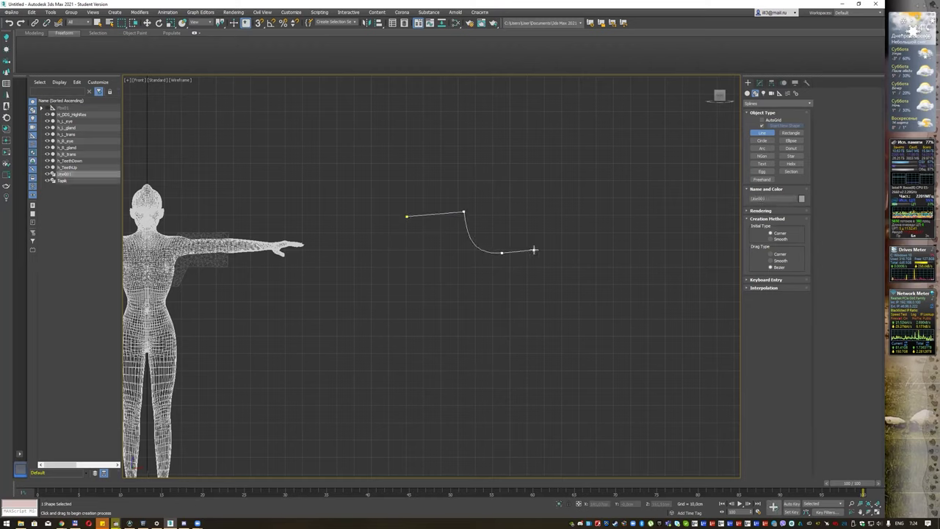
{"action": "left_click", "coordinate": [545, 213]}
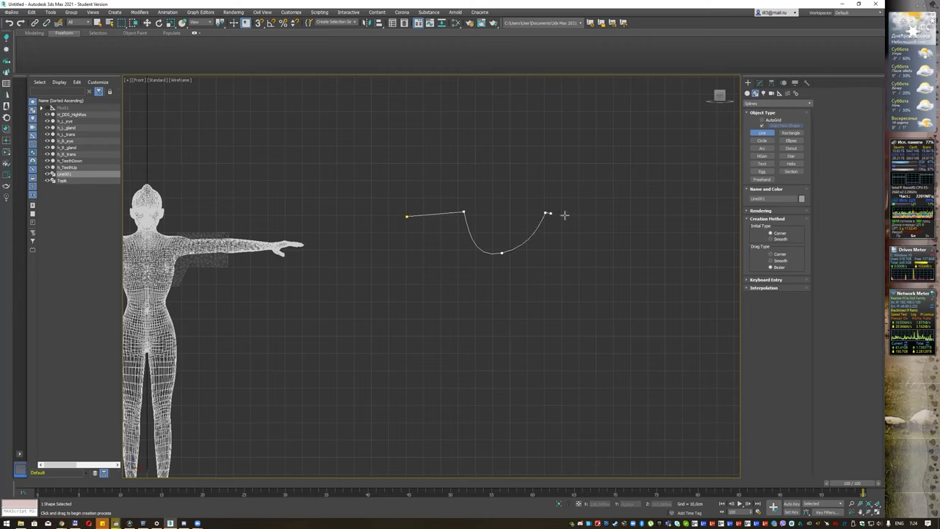
{"action": "left_click", "coordinate": [673, 215]}
{"action": "left_click", "coordinate": [671, 287]}
{"action": "left_click", "coordinate": [579, 282]}
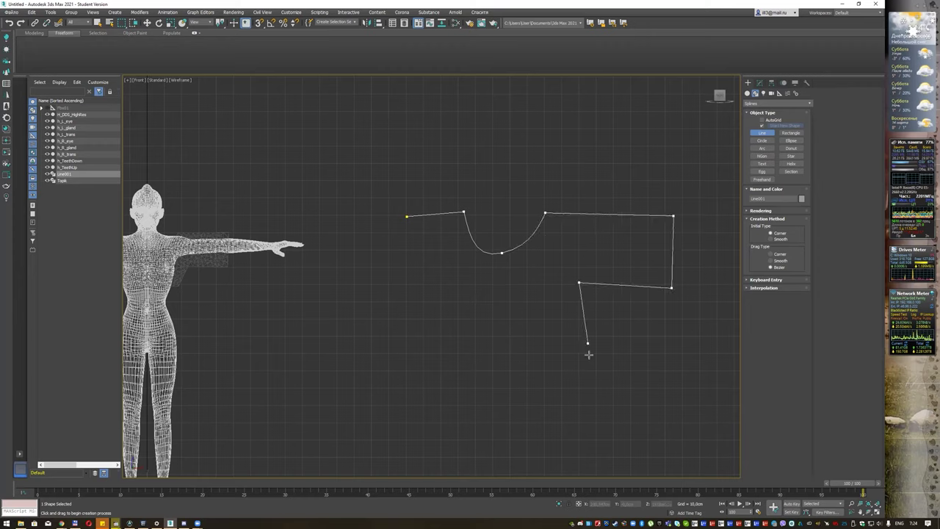
Add the lower body, hem and slanted edge points and close the spline at its start.
{"action": "left_click", "coordinate": [585, 425]}
{"action": "left_click", "coordinate": [495, 381]}
{"action": "left_click", "coordinate": [439, 307]}
{"action": "left_click", "coordinate": [431, 284]}
{"action": "left_click", "coordinate": [407, 216]}
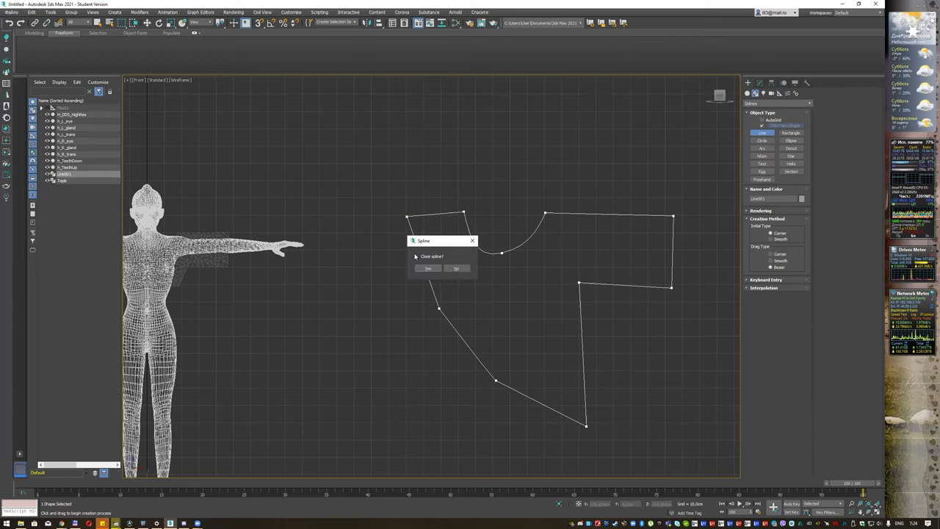
{"action": "left_click", "coordinate": [428, 268]}
{"action": "scroll", "coordinate": [478, 248], "scroll_direction": "down", "scroll_amount": 2}
{"action": "middle_click_drag", "start_coordinate": [478, 247], "coordinate": [441, 251]}
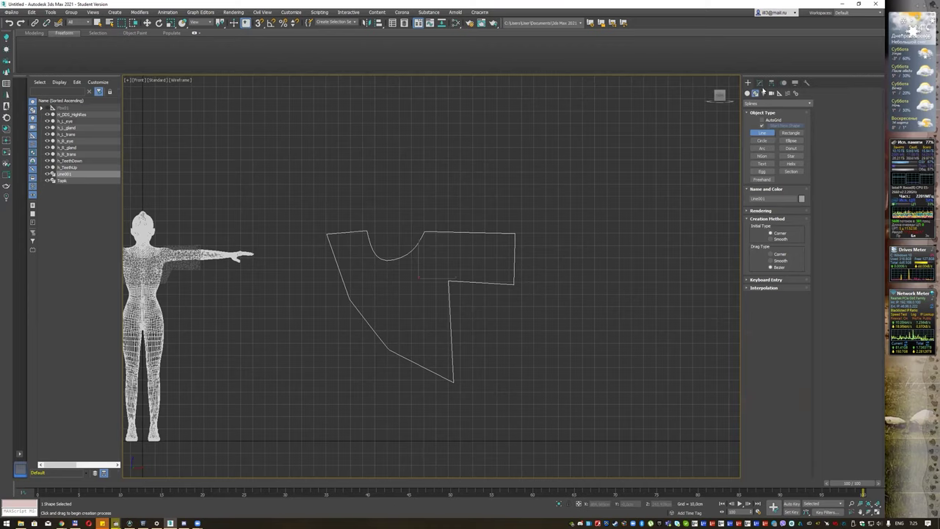
Go to Spline sub-object level on the outline and select the whole spline for moving.
{"action": "left_click", "coordinate": [761, 83]}
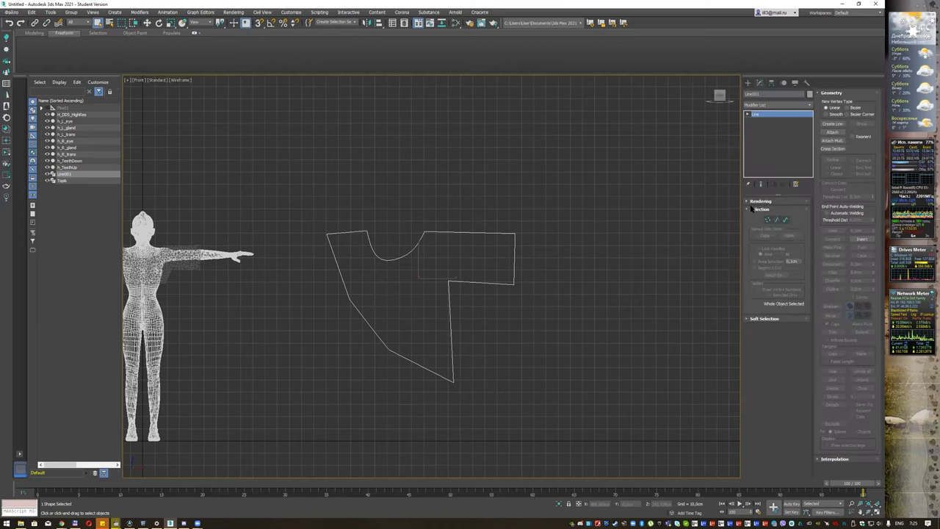
{"action": "left_click", "coordinate": [768, 220]}
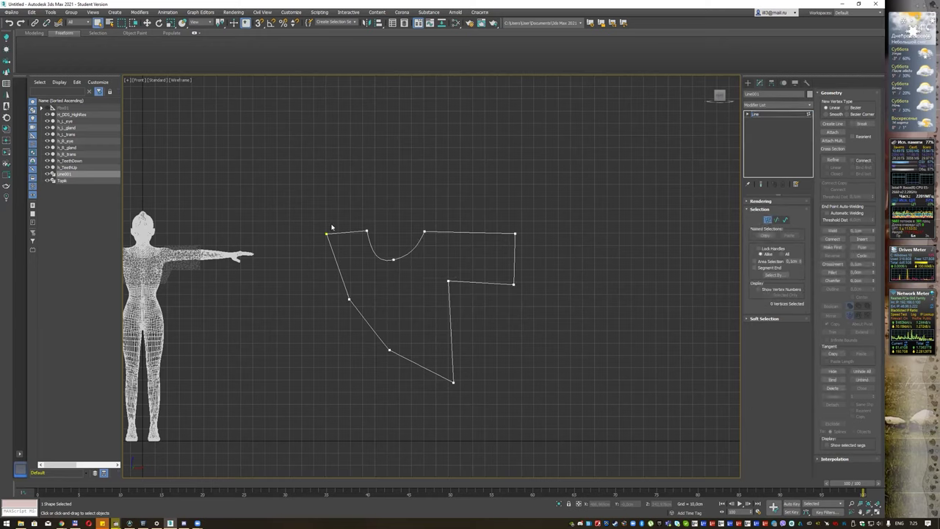
{"action": "key", "text": "ctrl+a"}
{"action": "left_click", "coordinate": [861, 124]}
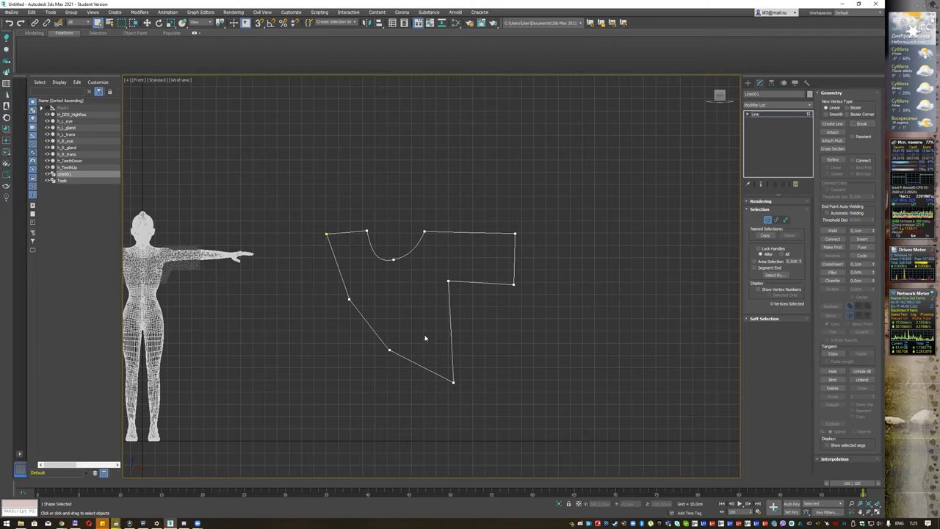
{"action": "key", "text": "3"}
{"action": "left_click_drag", "start_coordinate": [313, 203], "coordinate": [540, 413]}
{"action": "key", "text": "w"}
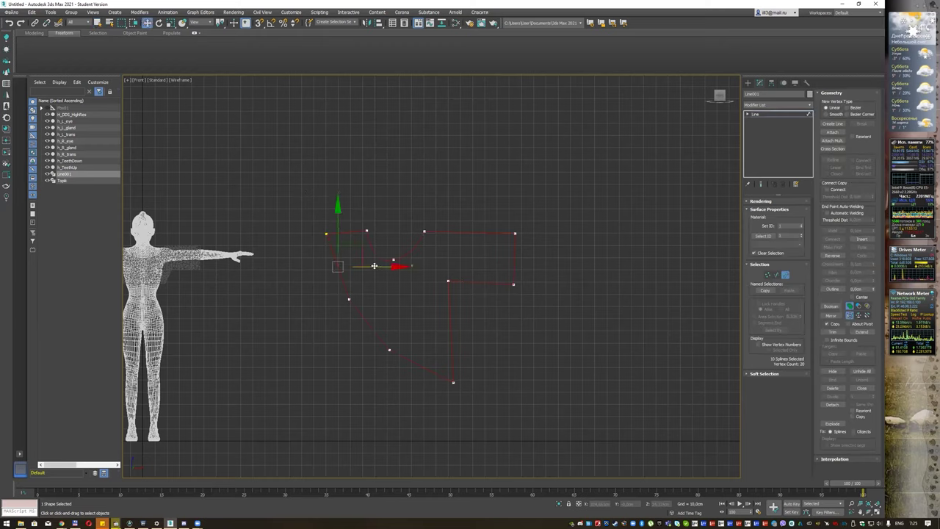
Clone the outline spline to the right of the original, undoing a first mirrored attempt.
{"action": "left_click", "coordinate": [835, 317]}
{"action": "left_click_drag", "start_coordinate": [383, 268], "coordinate": [606, 268]}
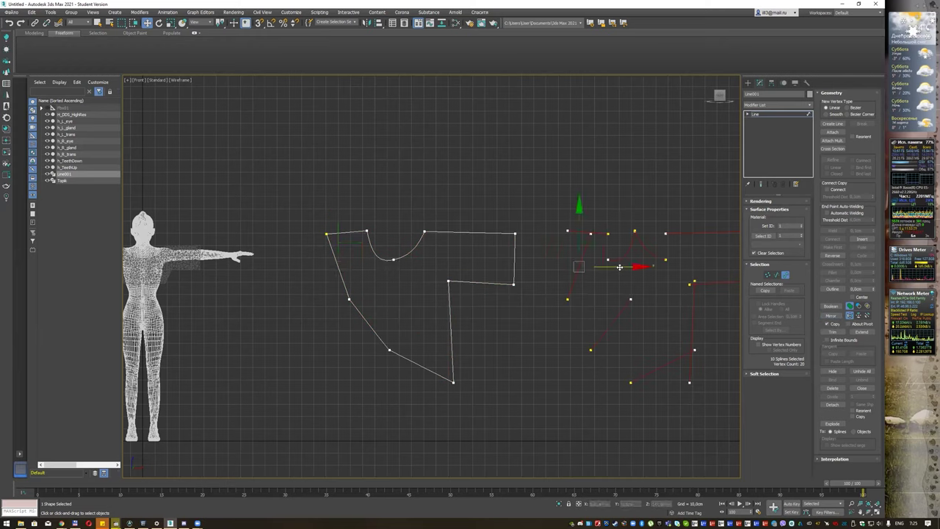
{"action": "middle_click_drag", "start_coordinate": [658, 301], "coordinate": [603, 298]}
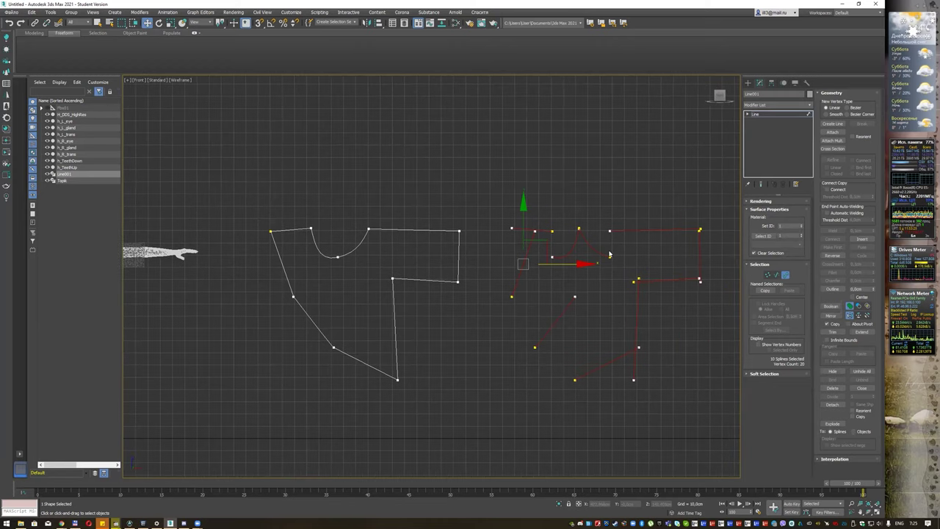
{"action": "key", "text": "ctrl+z"}
{"action": "key", "text": "ctrl+z"}
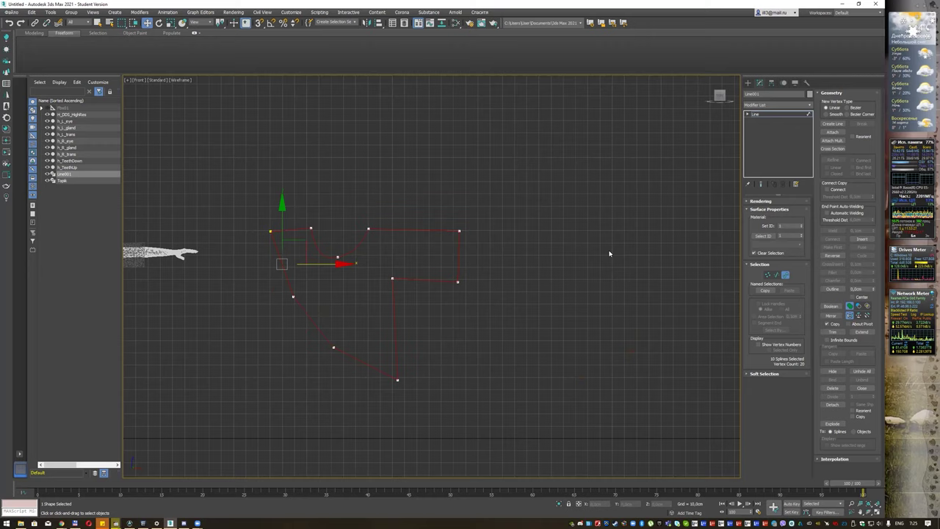
{"action": "left_click_drag", "start_coordinate": [308, 272], "coordinate": [605, 274], "text": "shift"}
Marquee-select the copied outline's splines at Spline sub-object level.
{"action": "left_click", "coordinate": [587, 274]}
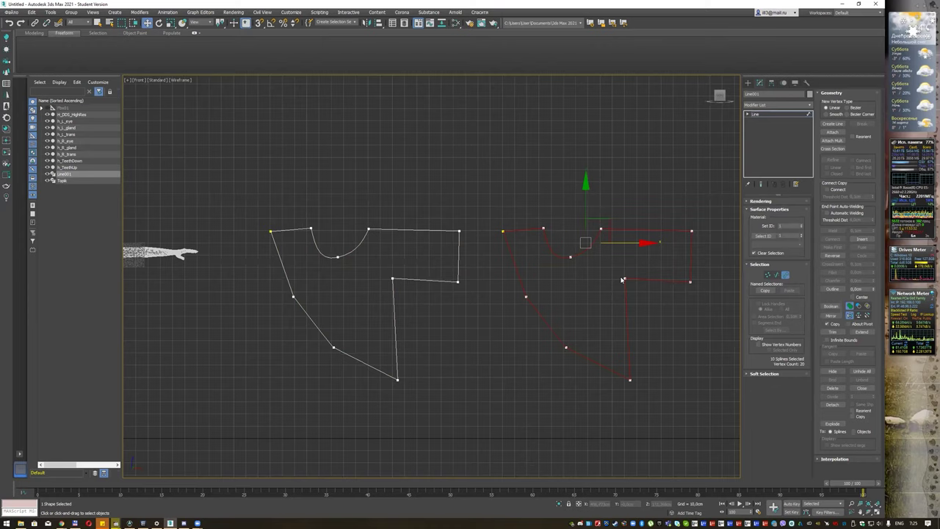
{"action": "left_click", "coordinate": [784, 117]}
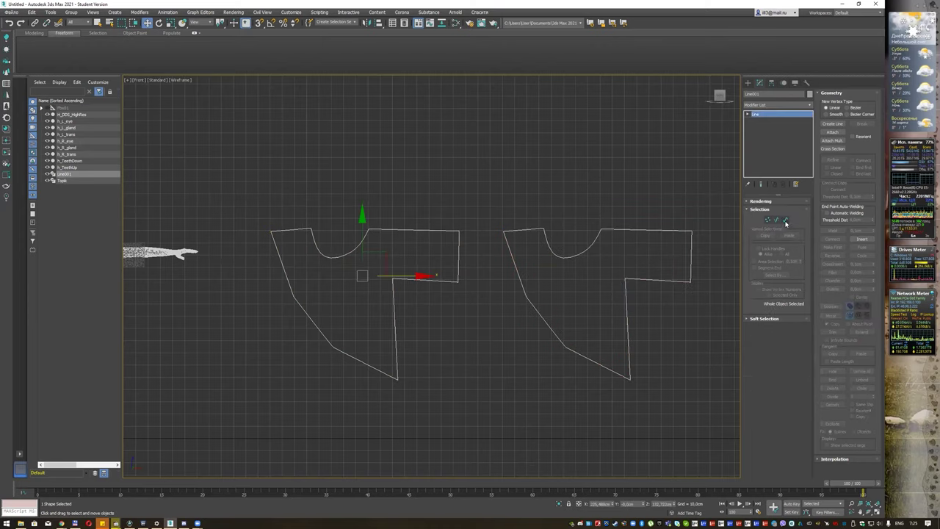
{"action": "left_click", "coordinate": [785, 219]}
{"action": "left_click_drag", "start_coordinate": [487, 169], "coordinate": [689, 411]}
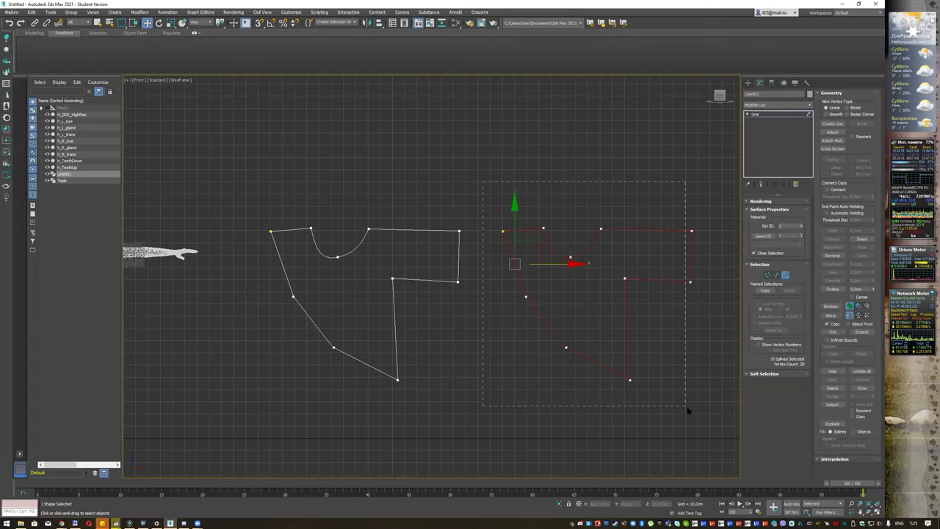
Isolate the outlines in the Perspective view and apply a Garment Maker modifier.
{"action": "key", "text": "p"}
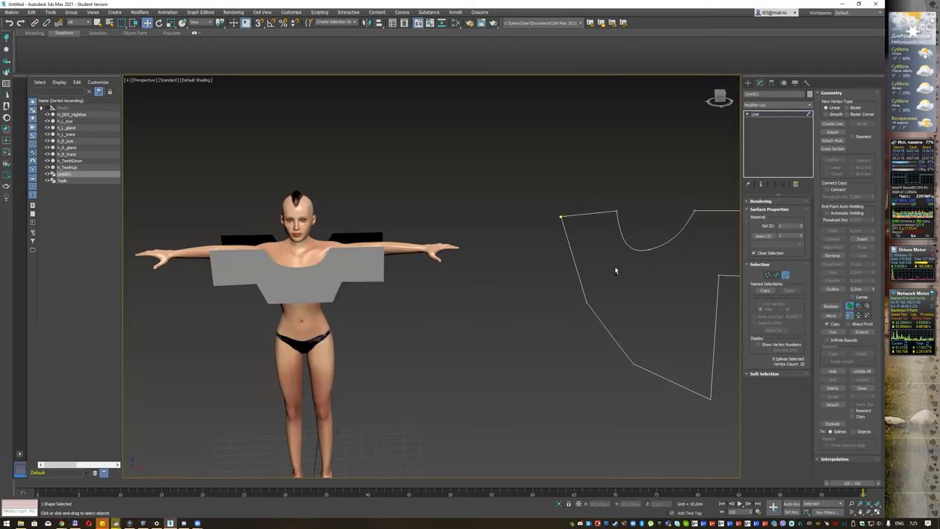
{"action": "key", "text": "alt+q"}
{"action": "middle_click_drag", "start_coordinate": [598, 269], "coordinate": [351, 217]}
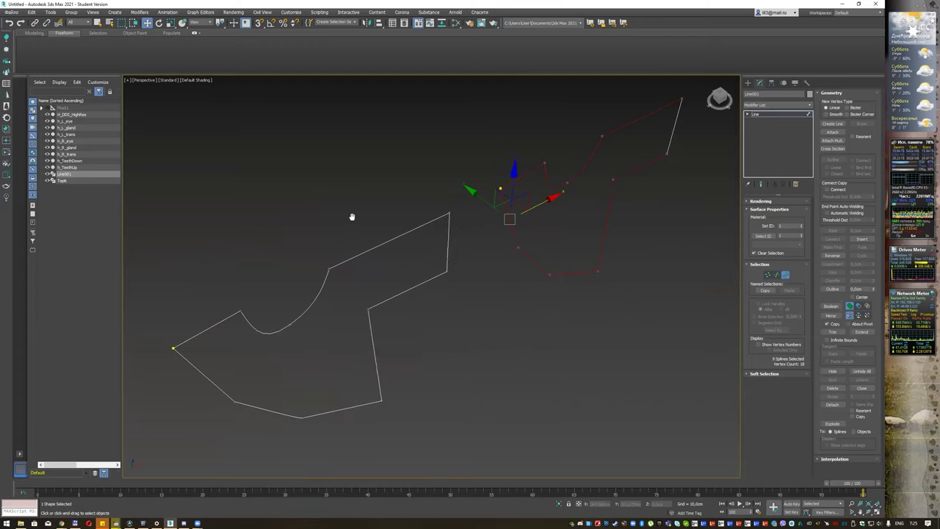
{"action": "mouse_move", "coordinate": [566, 239]}
{"action": "middle_mouse_down", "text": "alt"}
{"action": "mouse_move", "coordinate": [535, 224]}
{"action": "mouse_move", "coordinate": [580, 218]}
{"action": "middle_mouse_up", "text": "alt"}
{"action": "left_click", "coordinate": [785, 115]}
{"action": "left_click", "coordinate": [794, 107]}
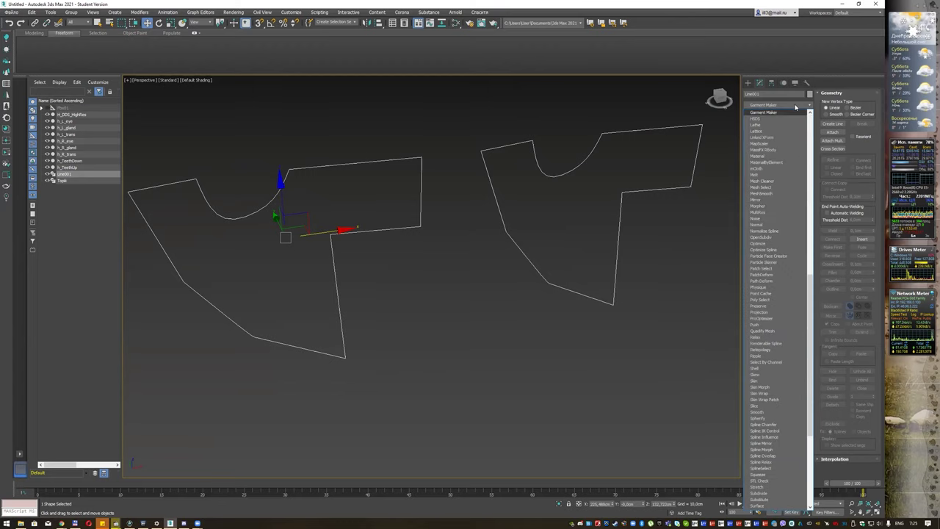
{"action": "key", "text": "Return"}
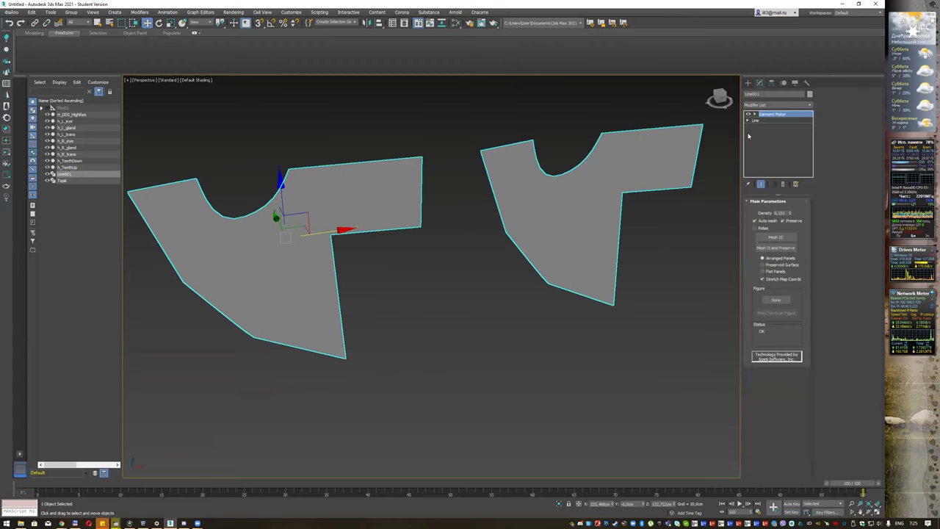
At Panels level, rotate the second panel so it faces the other way.
{"action": "left_click", "coordinate": [749, 115]}
{"action": "left_click", "coordinate": [768, 126]}
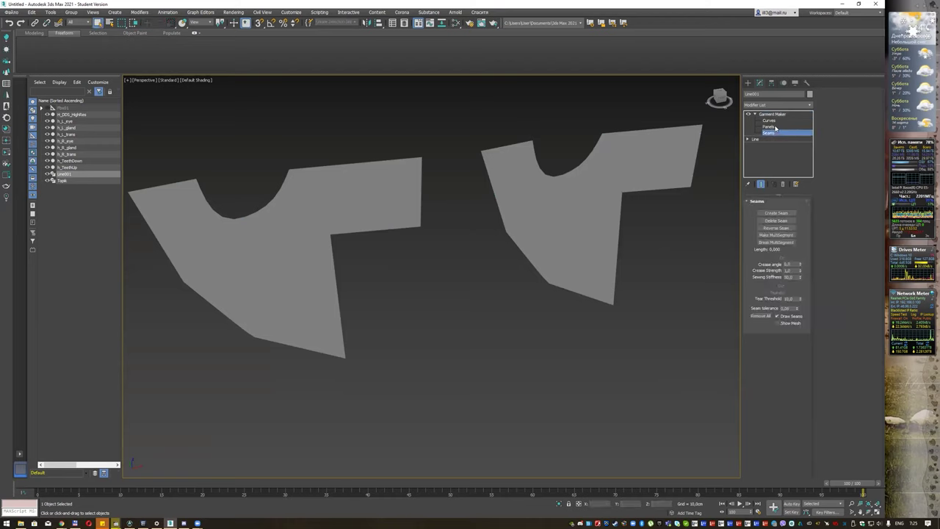
{"action": "left_click", "coordinate": [600, 182]}
{"action": "key", "text": "e"}
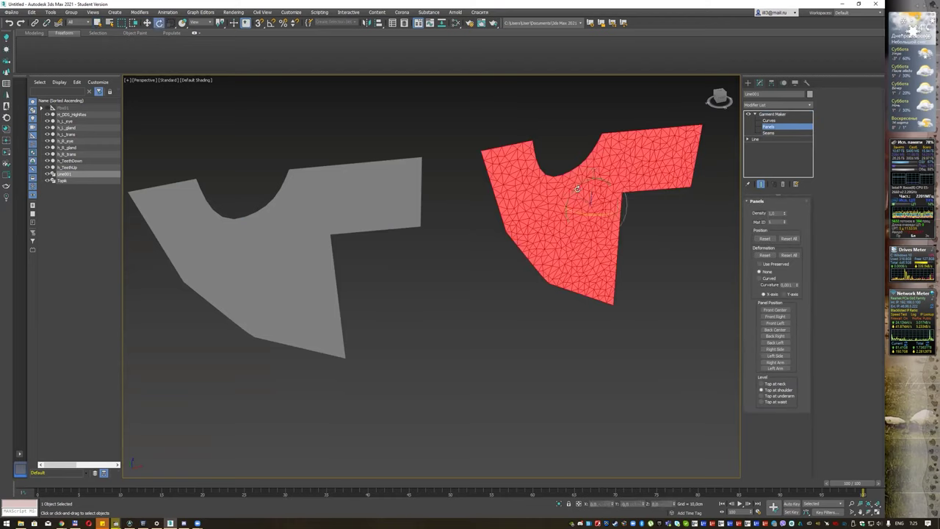
{"action": "left_click_drag", "start_coordinate": [579, 212], "coordinate": [696, 206]}
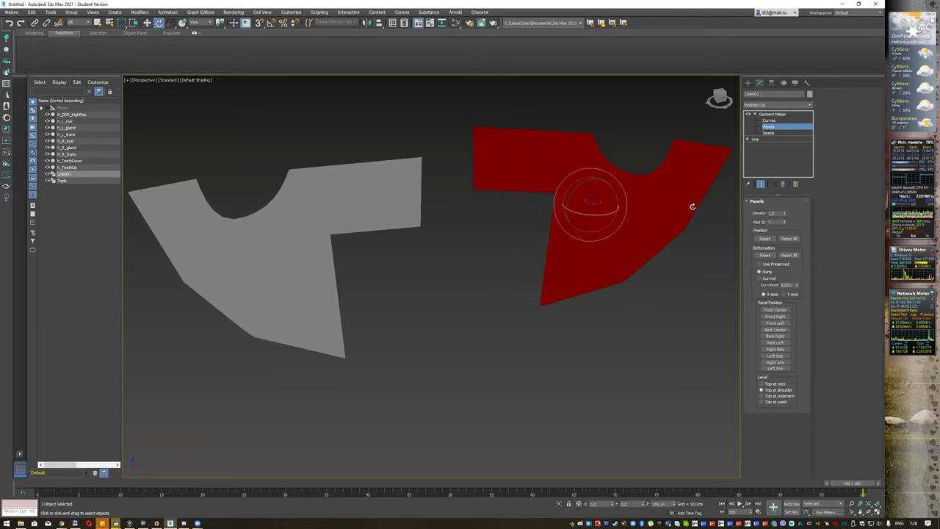
{"action": "right_click", "coordinate": [697, 205]}
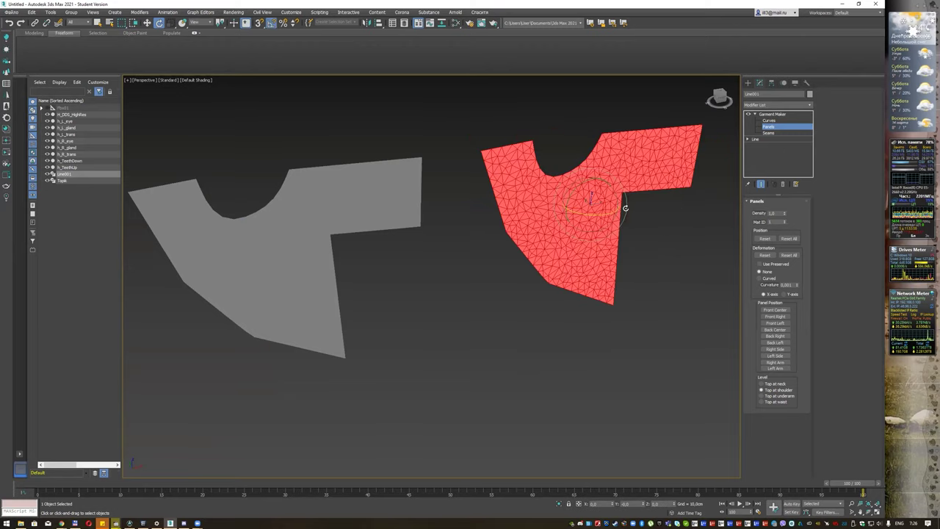
{"action": "left_click_drag", "start_coordinate": [599, 215], "coordinate": [632, 213]}
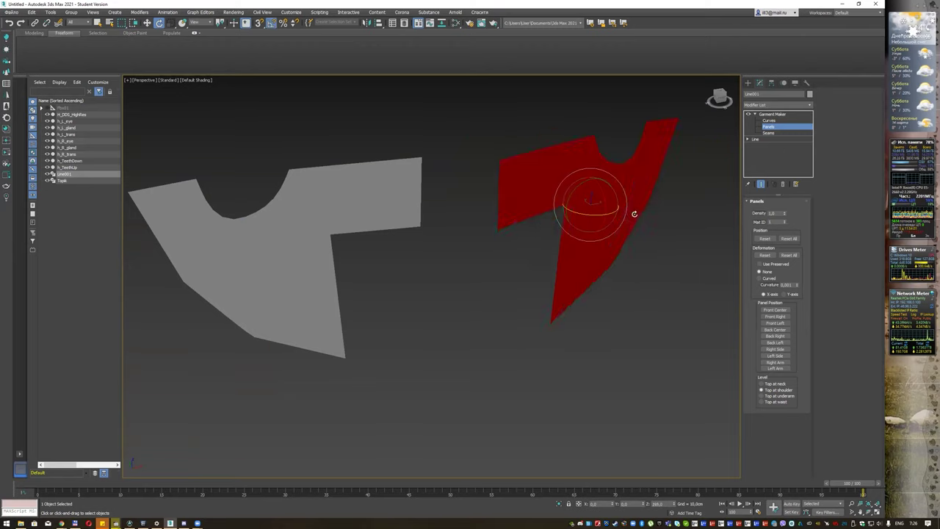
Move the flipped panel behind the first and check the arrangement from the side.
{"action": "key", "text": "w"}
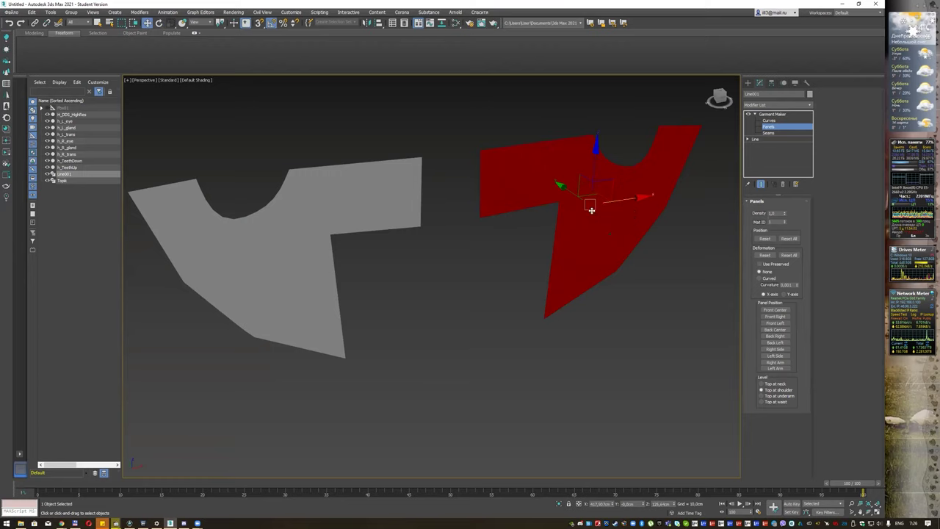
{"action": "mouse_move", "coordinate": [572, 196]}
{"action": "left_mouse_down"}
{"action": "mouse_move", "coordinate": [526, 157]}
{"action": "mouse_move", "coordinate": [555, 153]}
{"action": "mouse_move", "coordinate": [299, 153]}
{"action": "mouse_move", "coordinate": [304, 171]}
{"action": "left_mouse_up"}
{"action": "mouse_move", "coordinate": [304, 171]}
{"action": "middle_mouse_down", "text": "alt"}
{"action": "mouse_move", "coordinate": [228, 183]}
{"action": "mouse_move", "coordinate": [488, 196]}
{"action": "middle_mouse_up", "text": "alt"}
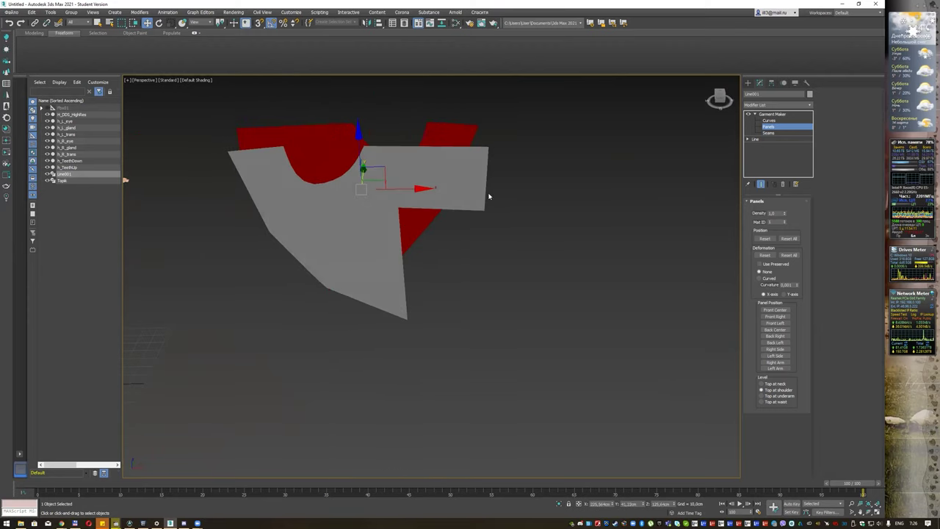
{"action": "left_click", "coordinate": [771, 132]}
{"action": "mouse_move", "coordinate": [580, 159]}
{"action": "middle_mouse_down", "text": "alt"}
{"action": "mouse_move", "coordinate": [563, 189]}
{"action": "mouse_move", "coordinate": [481, 219]}
{"action": "middle_mouse_up", "text": "alt"}
Pick matching shoulder edges on both panels and try a seam, dismissing the tolerance warning.
{"action": "left_click", "coordinate": [445, 180]}
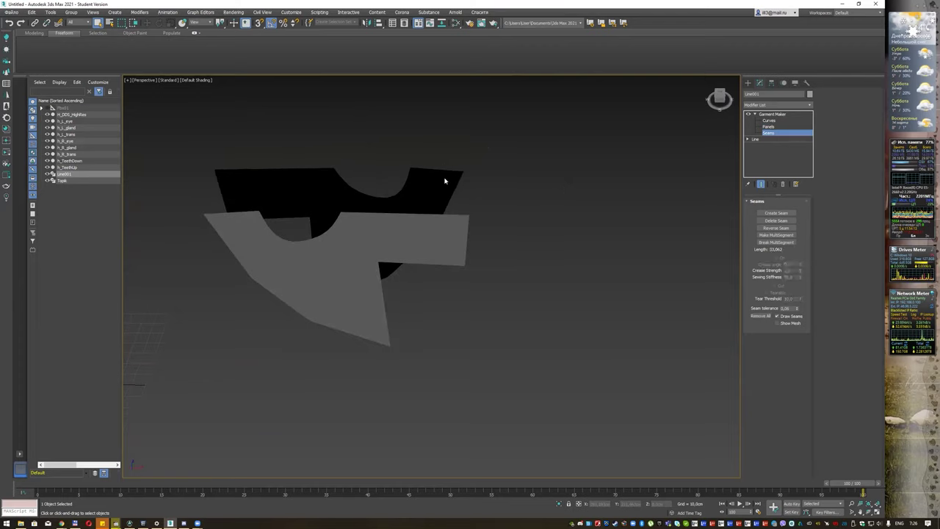
{"action": "left_click", "coordinate": [443, 214]}
{"action": "mouse_move", "coordinate": [486, 210]}
{"action": "middle_mouse_down", "text": "alt"}
{"action": "mouse_move", "coordinate": [541, 199]}
{"action": "mouse_move", "coordinate": [674, 210]}
{"action": "middle_mouse_up", "text": "alt"}
{"action": "left_click", "coordinate": [774, 213]}
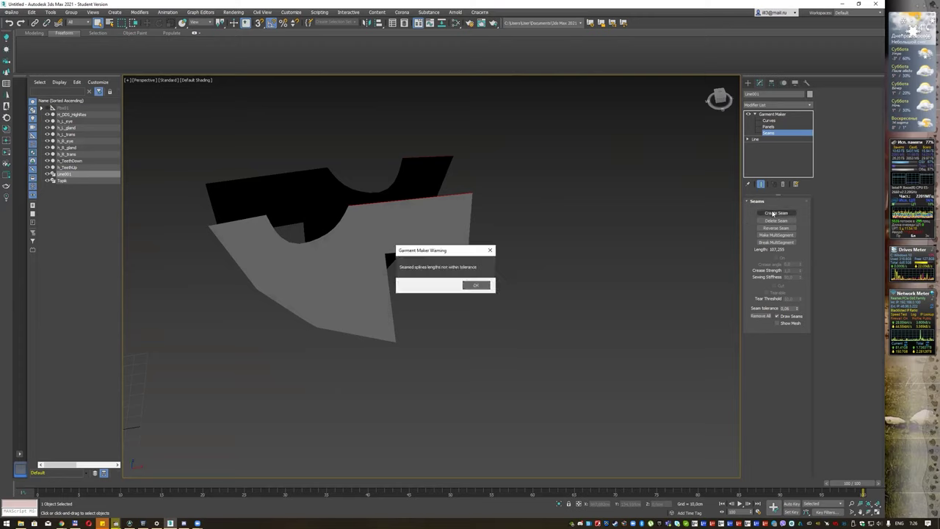
{"action": "left_click_drag", "start_coordinate": [447, 252], "coordinate": [530, 158]}
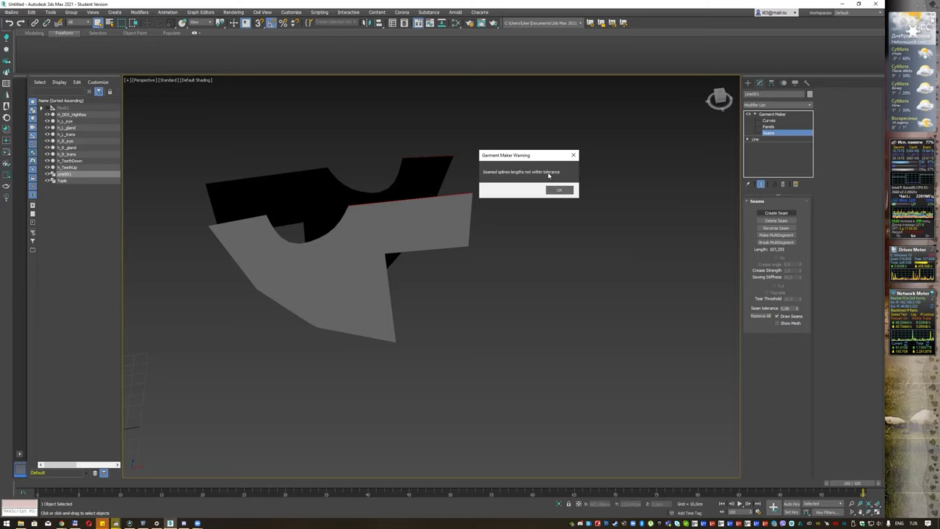
{"action": "left_click", "coordinate": [558, 191]}
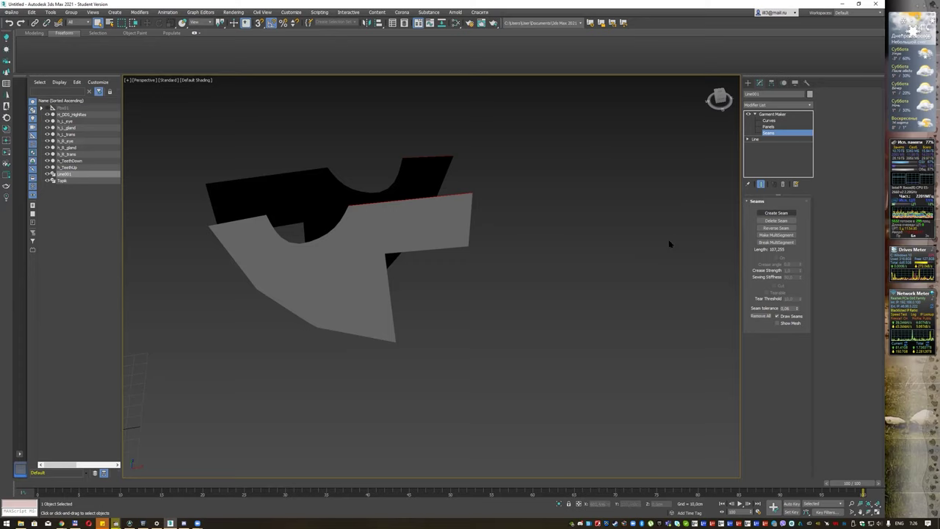
Raise the seam tolerance to 999 and create the first shoulder seam.
{"action": "left_click", "coordinate": [788, 309]}
{"action": "double_click", "coordinate": [787, 309]}
{"action": "type", "text": "200"}
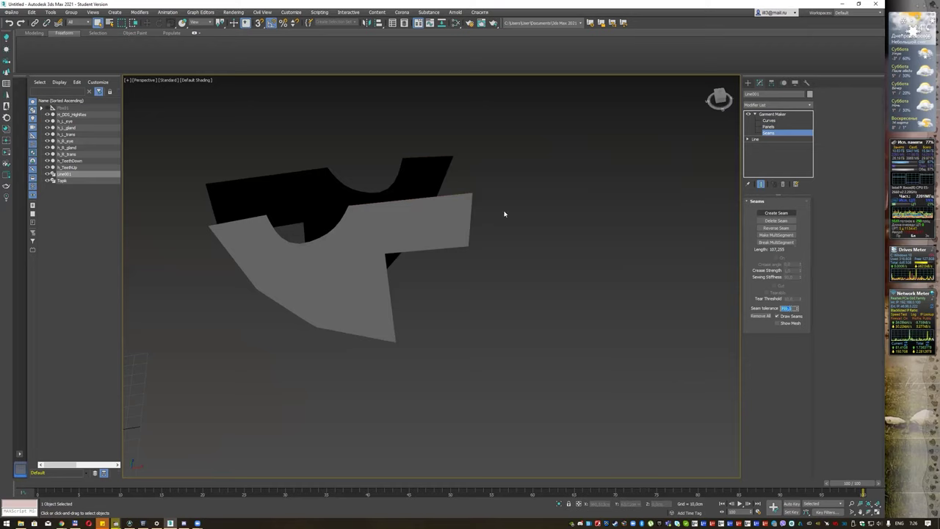
{"action": "type", "text": "999"}
{"action": "key", "text": "Return"}
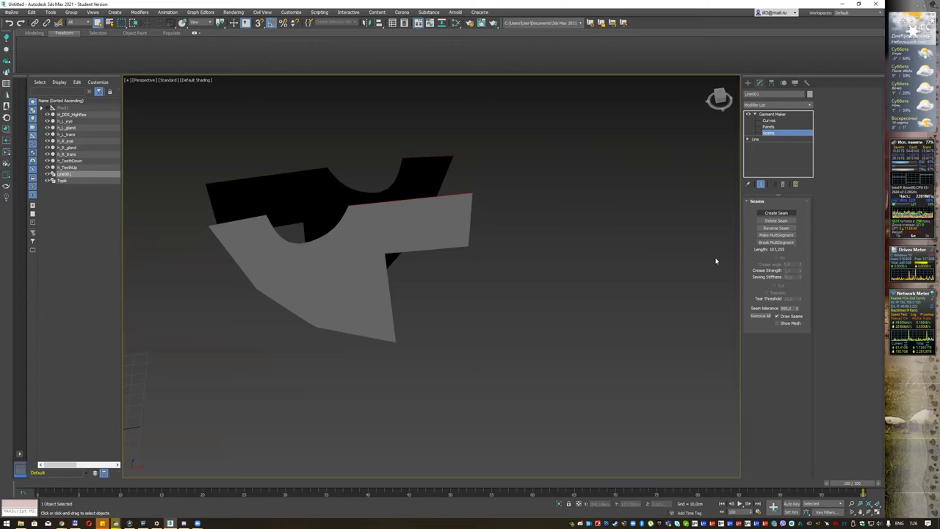
{"action": "left_click", "coordinate": [776, 212]}
Create the matching seam on the other shoulder.
{"action": "mouse_move", "coordinate": [518, 204]}
{"action": "middle_mouse_down", "text": "alt"}
{"action": "mouse_move", "coordinate": [504, 194]}
{"action": "mouse_move", "coordinate": [528, 195]}
{"action": "mouse_move", "coordinate": [460, 193]}
{"action": "middle_mouse_up", "text": "alt"}
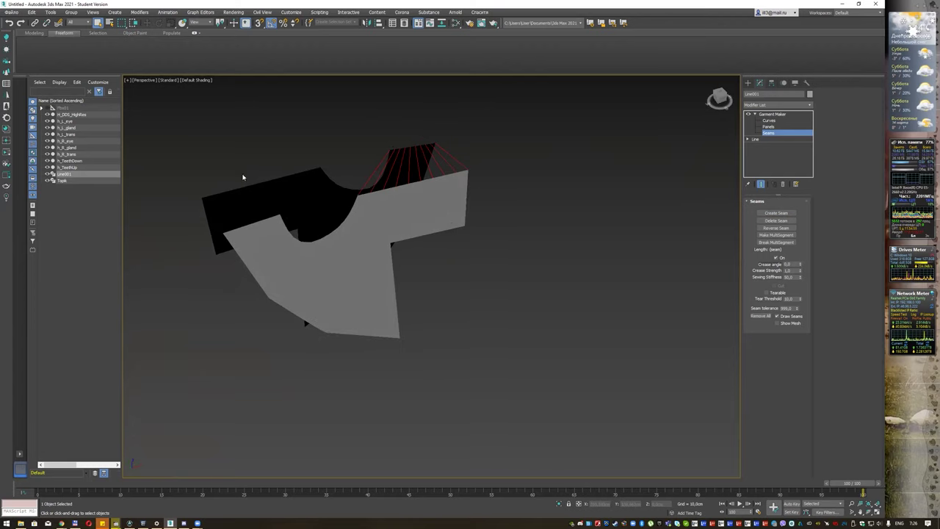
{"action": "left_click", "coordinate": [258, 228]}
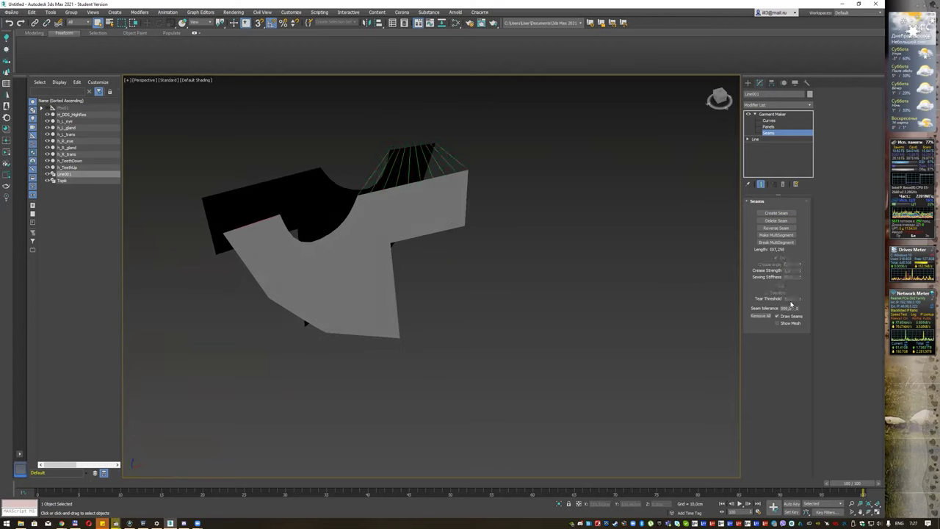
{"action": "left_click", "coordinate": [776, 213]}
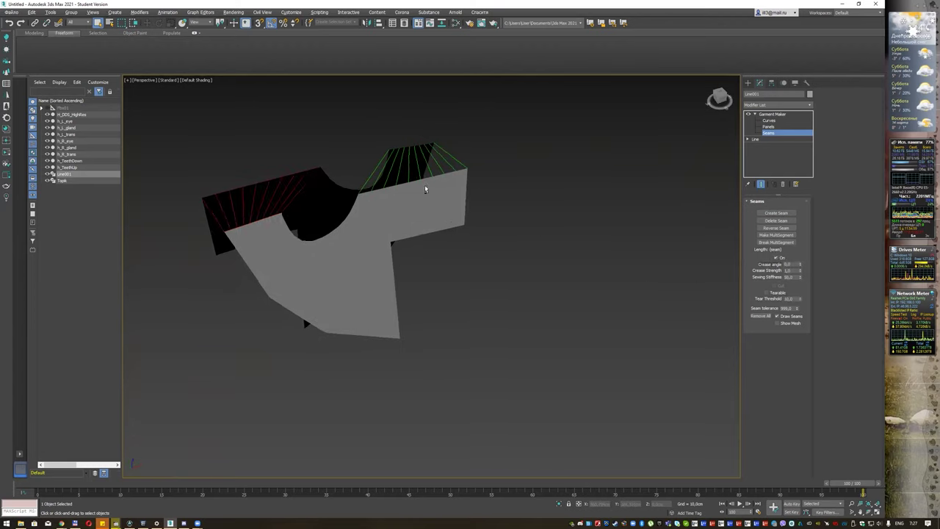
{"action": "middle_click_drag", "start_coordinate": [425, 189], "coordinate": [414, 188], "text": "alt"}
{"action": "scroll", "coordinate": [474, 191], "scroll_direction": "down", "scroll_amount": 3}
{"action": "mouse_move", "coordinate": [474, 191]}
{"action": "middle_mouse_down", "text": "alt"}
{"action": "mouse_move", "coordinate": [421, 196]}
{"action": "mouse_move", "coordinate": [466, 194]}
{"action": "middle_mouse_up", "text": "alt"}
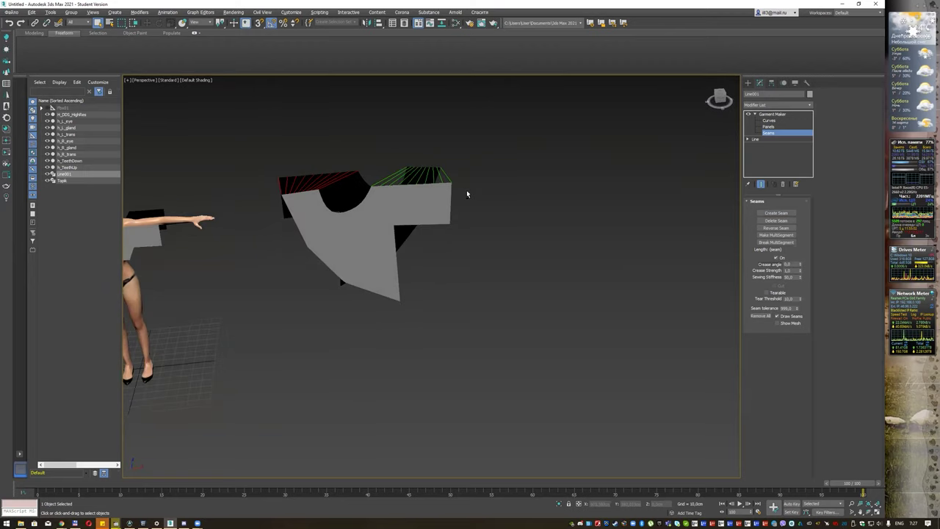
Lower the seam tolerance to 0.07 and leave the Seams level.
{"action": "right_click", "coordinate": [798, 309]}
{"action": "left_click_drag", "start_coordinate": [798, 309], "coordinate": [799, 298]}
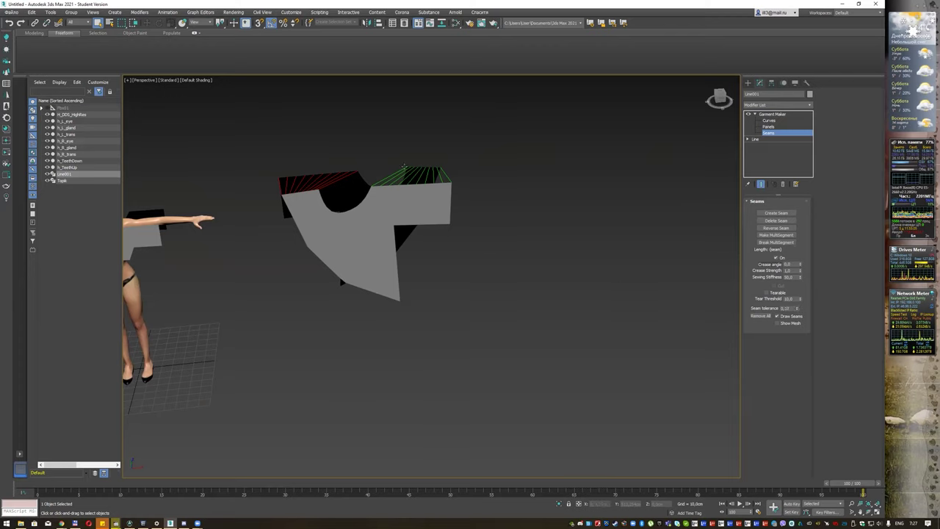
{"action": "left_click", "coordinate": [771, 115]}
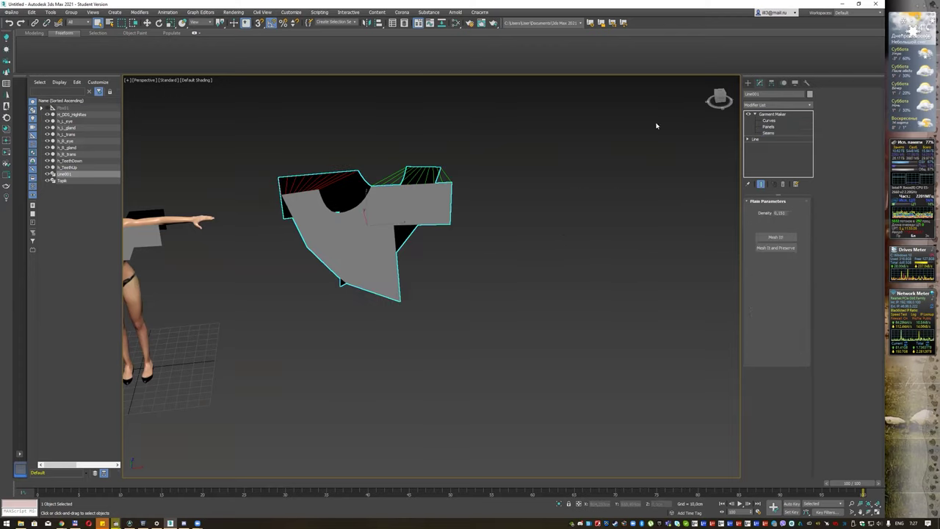
Select the seamed garment panels and add a Cloth modifier from the Modifier List.
{"action": "left_click", "coordinate": [444, 254]}
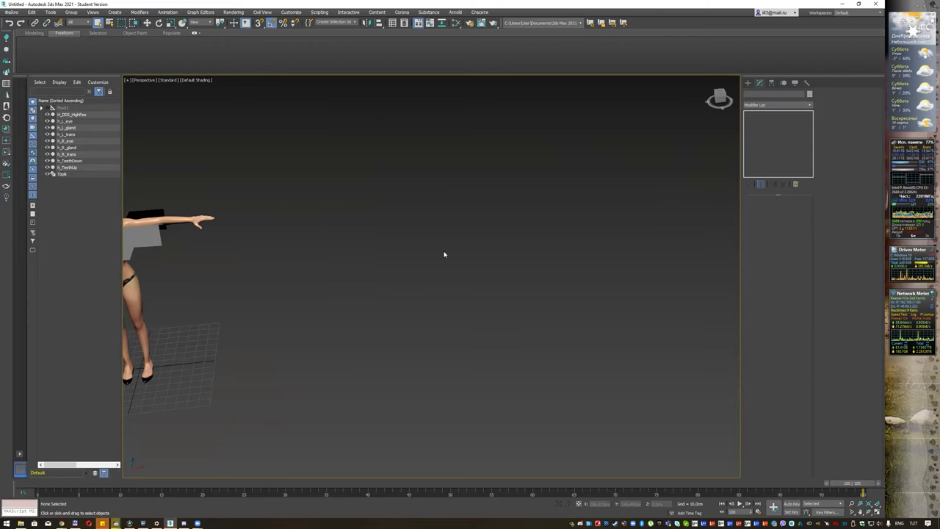
{"action": "key", "text": "z"}
{"action": "left_click", "coordinate": [421, 199]}
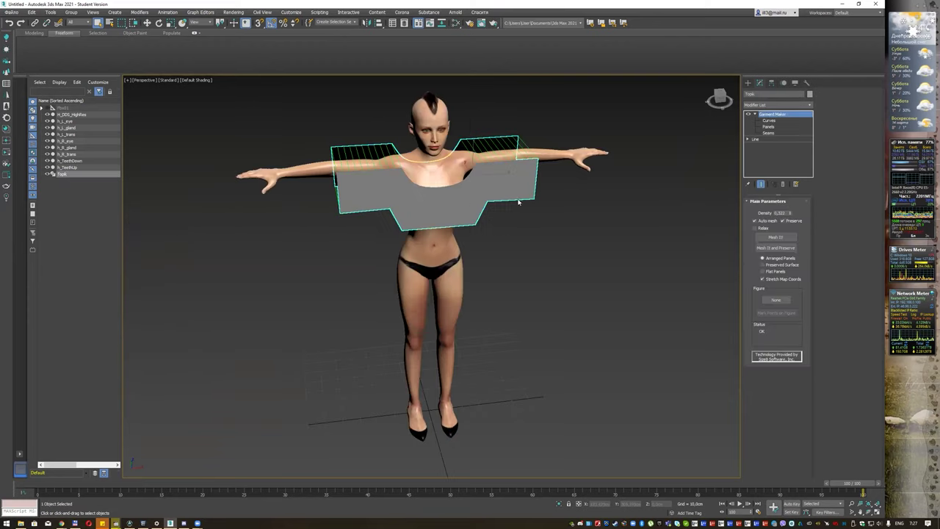
{"action": "middle_click_drag", "start_coordinate": [520, 202], "coordinate": [460, 247], "text": "alt"}
{"action": "mouse_move", "coordinate": [380, 216]}
{"action": "middle_mouse_down", "text": "alt"}
{"action": "mouse_move", "coordinate": [450, 222]}
{"action": "mouse_move", "coordinate": [430, 224]}
{"action": "middle_mouse_up", "text": "alt"}
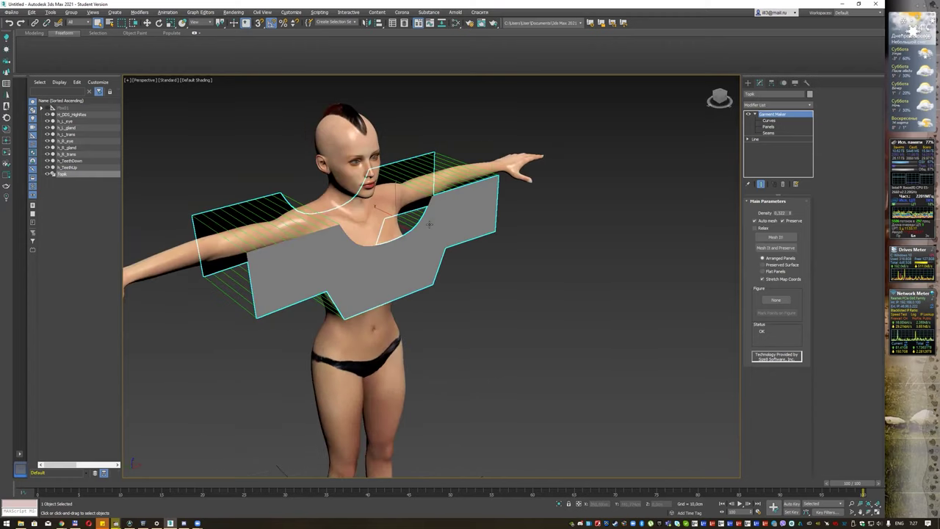
{"action": "left_click", "coordinate": [809, 105]}
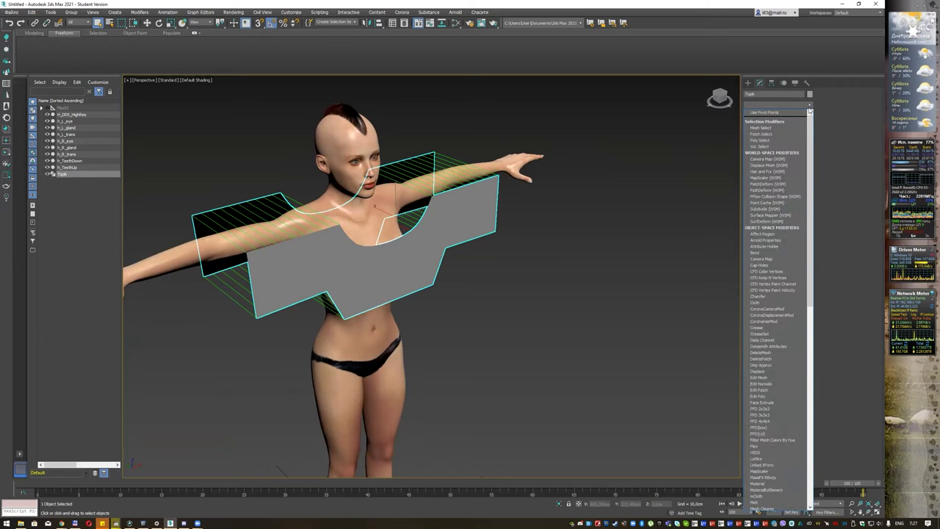
{"action": "scroll", "coordinate": [810, 110], "scroll_direction": "down", "scroll_amount": 5}
{"action": "scroll", "coordinate": [810, 110], "scroll_direction": "down", "scroll_amount": 5}
{"action": "left_click", "coordinate": [808, 111]}
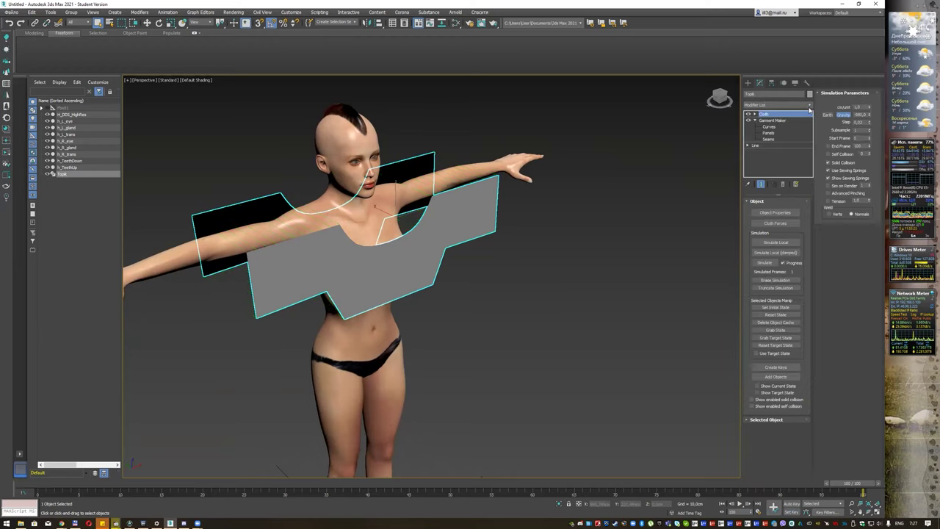
In Object Properties, make Topik a Cloth object using the Silk preset.
{"action": "left_click", "coordinate": [775, 213]}
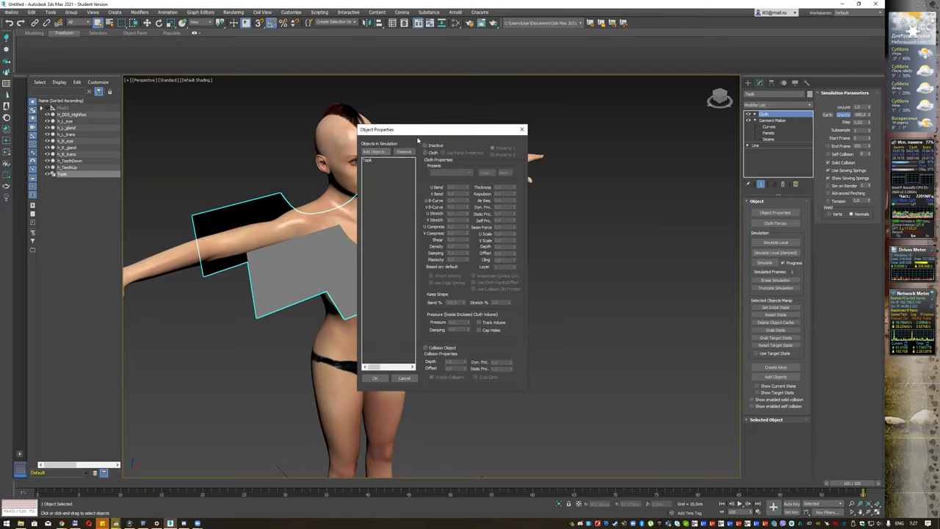
{"action": "left_click", "coordinate": [370, 160]}
{"action": "left_click", "coordinate": [425, 152]}
{"action": "left_click", "coordinate": [449, 172]}
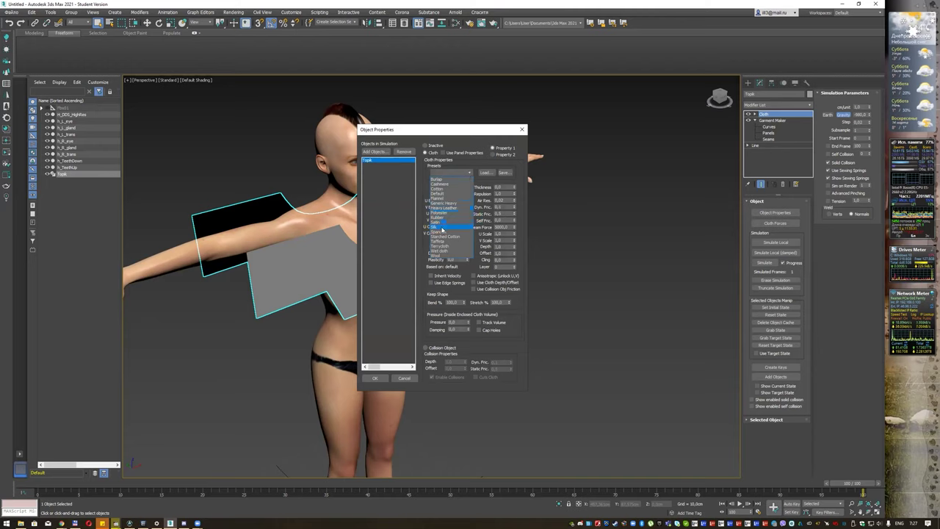
{"action": "left_click", "coordinate": [442, 228]}
Add H_DDS_HighRes to the simulation as a Collision Object and confirm.
{"action": "left_click", "coordinate": [374, 152]}
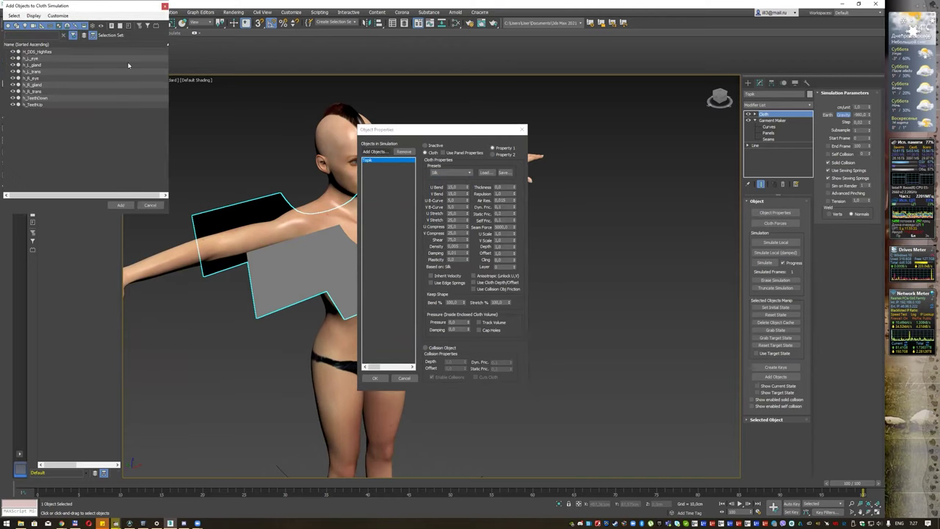
{"action": "left_click", "coordinate": [55, 52]}
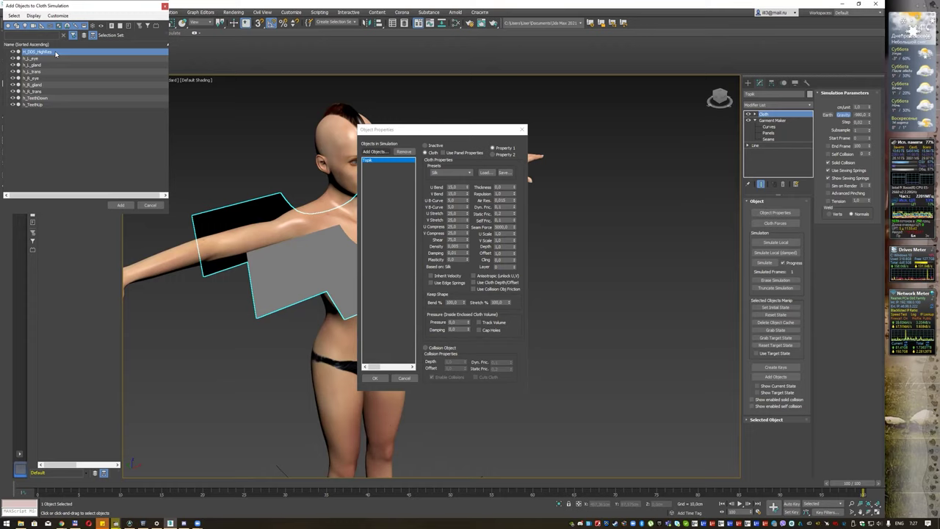
{"action": "left_click", "coordinate": [68, 518]}
{"action": "left_click", "coordinate": [108, 490]}
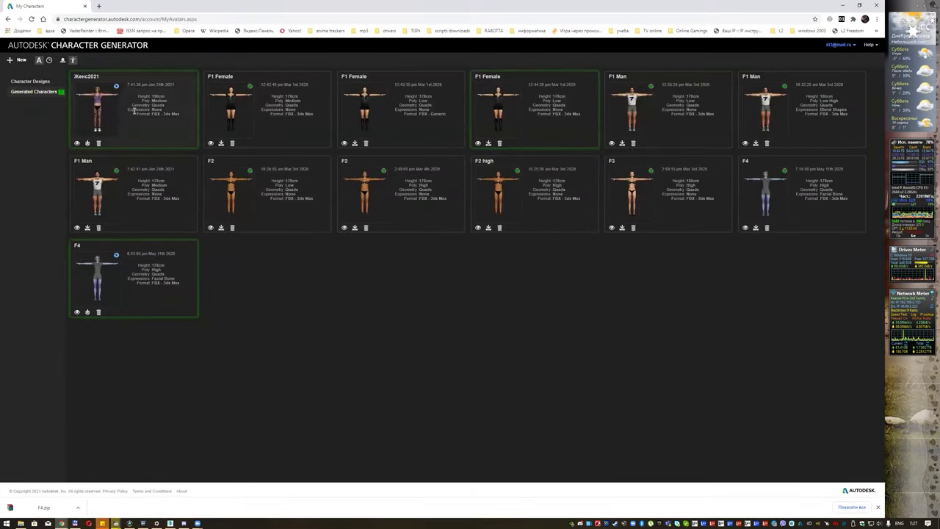
{"action": "left_click", "coordinate": [839, 6]}
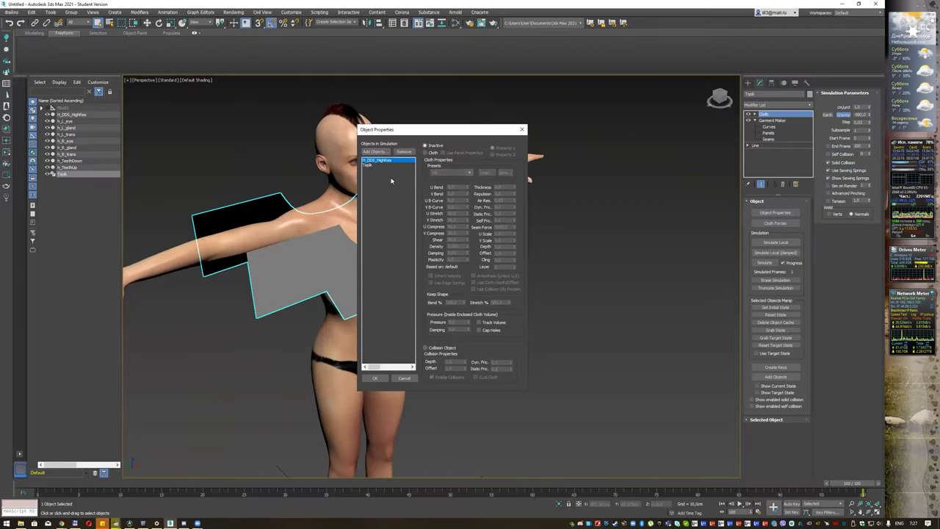
{"action": "left_click", "coordinate": [440, 347]}
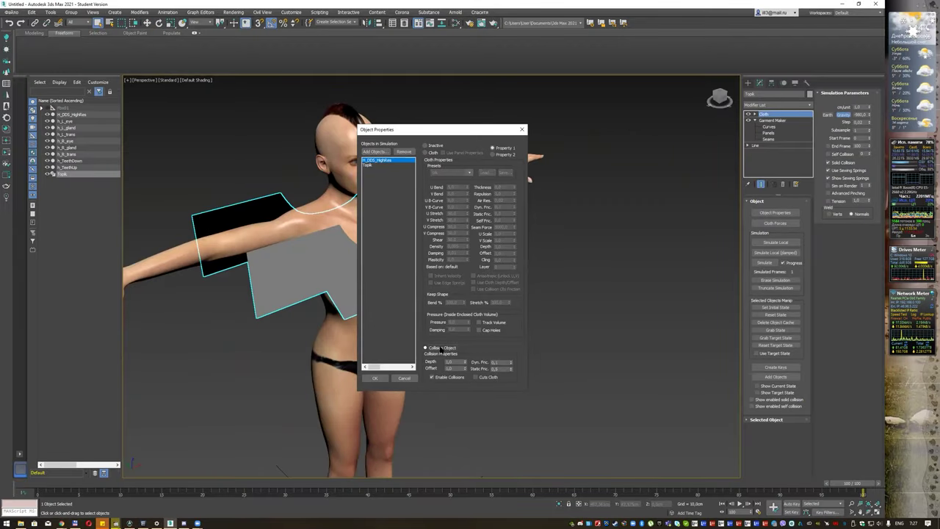
{"action": "left_click", "coordinate": [375, 377]}
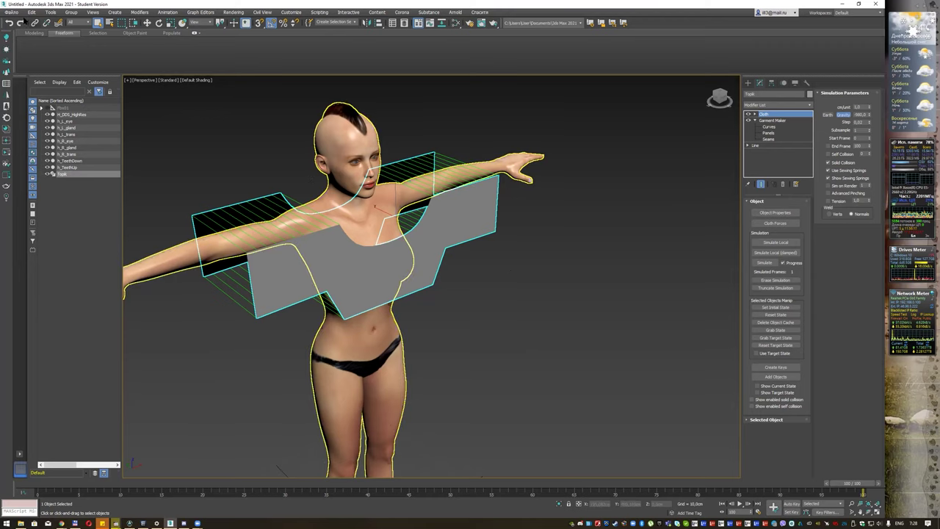
Save the scene over the existing 1.max on the Desktop.
{"action": "left_click", "coordinate": [12, 12]}
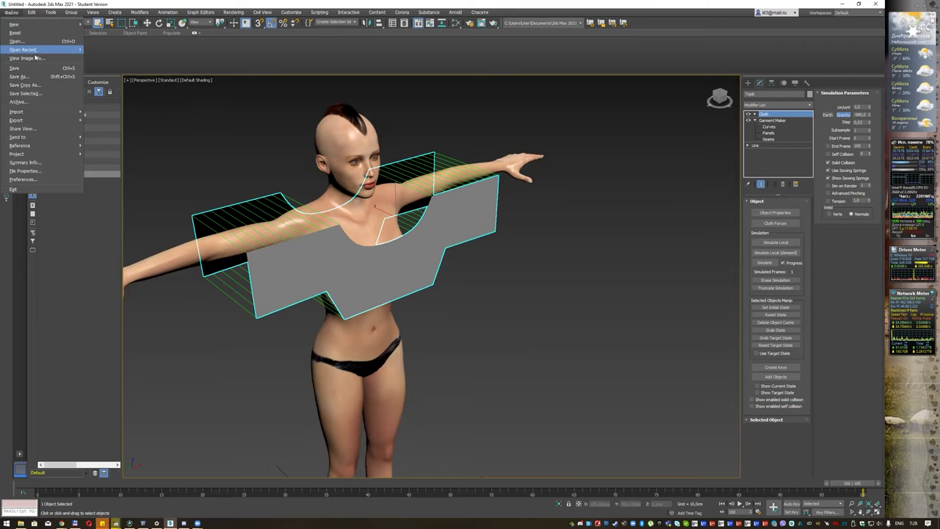
{"action": "left_click", "coordinate": [39, 77]}
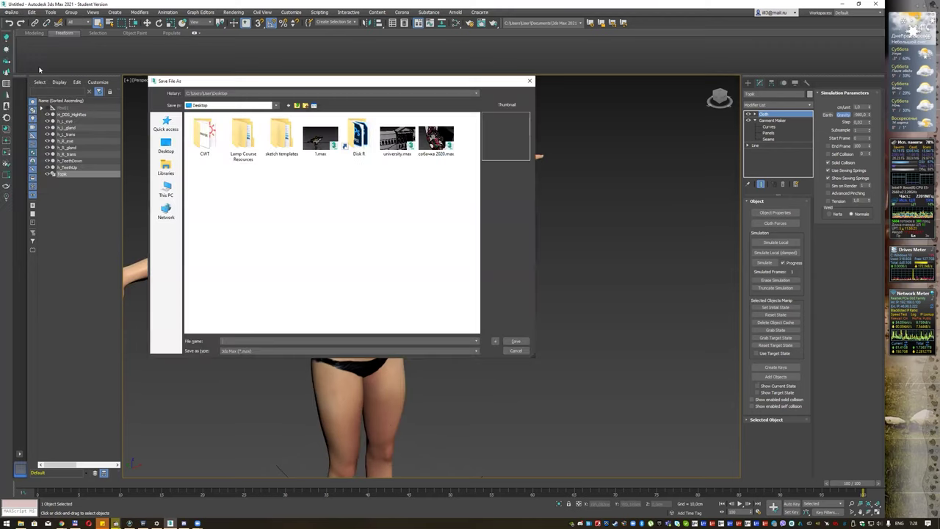
{"action": "left_click", "coordinate": [317, 144]}
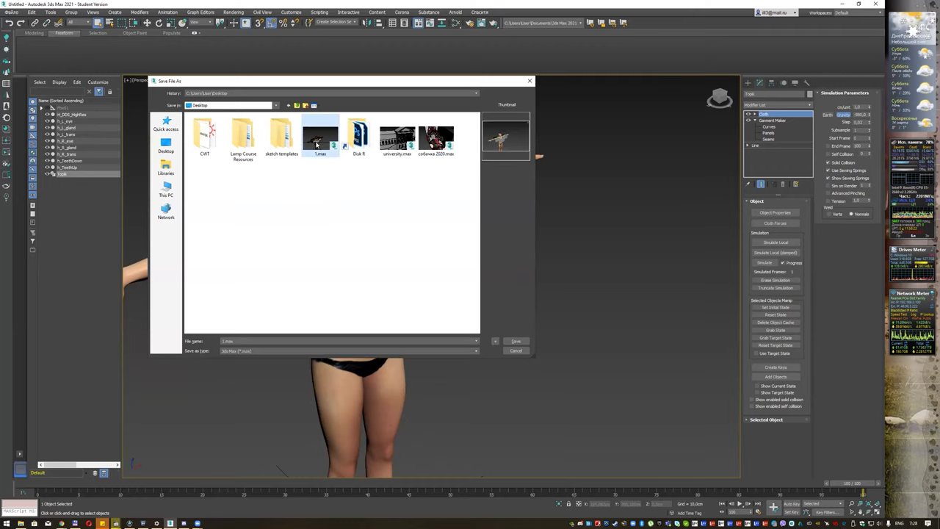
{"action": "left_click", "coordinate": [515, 341]}
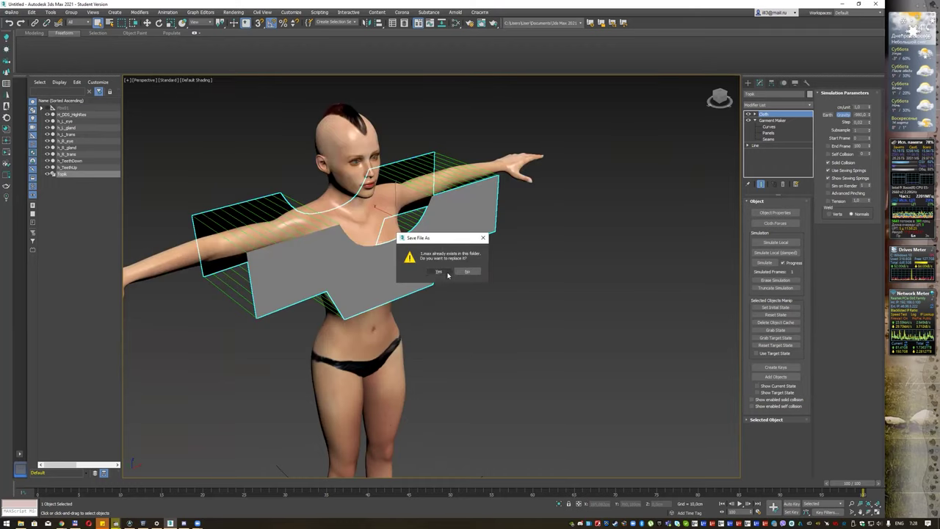
{"action": "left_click", "coordinate": [443, 275]}
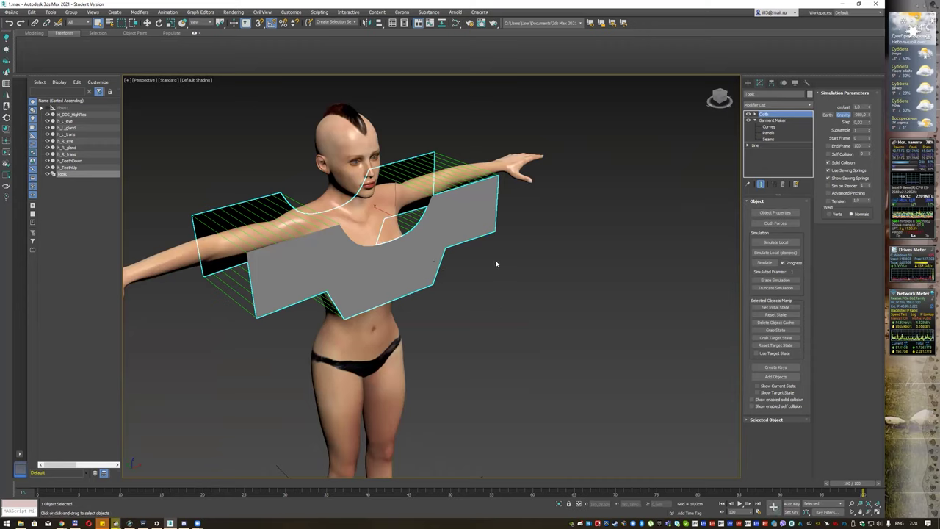
Run Simulate Local (damped) until the shirt forms, then stop it.
{"action": "left_click", "coordinate": [760, 254]}
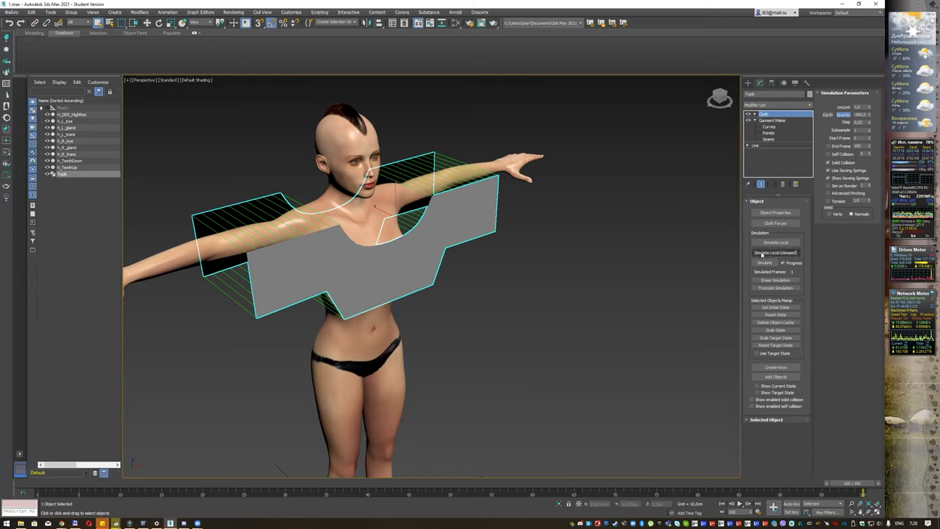
{"action": "left_click", "coordinate": [763, 253]}
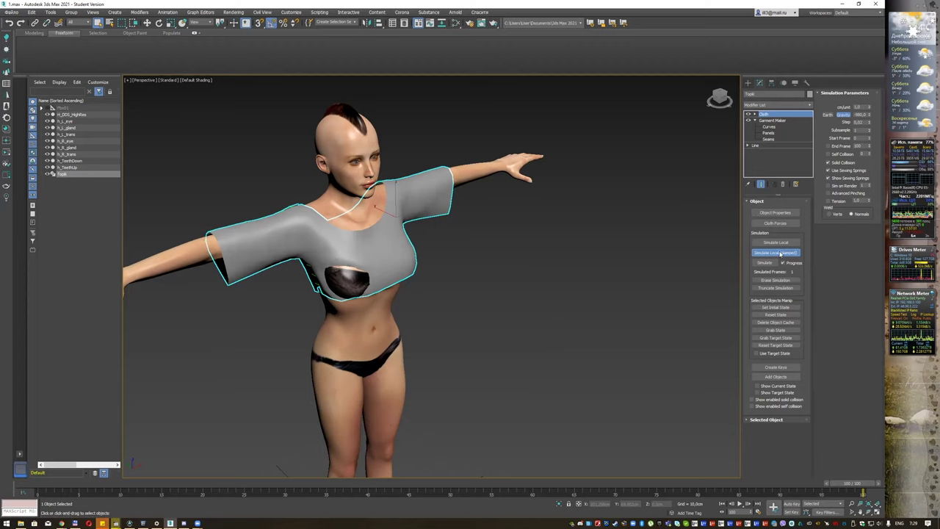
{"action": "left_click", "coordinate": [780, 253]}
Orbit and zoom around the character to inspect the draped shirt from all sides.
{"action": "mouse_move", "coordinate": [493, 267]}
{"action": "middle_mouse_down", "text": "alt"}
{"action": "mouse_move", "coordinate": [486, 248]}
{"action": "mouse_move", "coordinate": [507, 238]}
{"action": "mouse_move", "coordinate": [572, 249]}
{"action": "mouse_move", "coordinate": [561, 273]}
{"action": "mouse_move", "coordinate": [451, 260]}
{"action": "mouse_move", "coordinate": [543, 225]}
{"action": "middle_mouse_up", "text": "alt"}
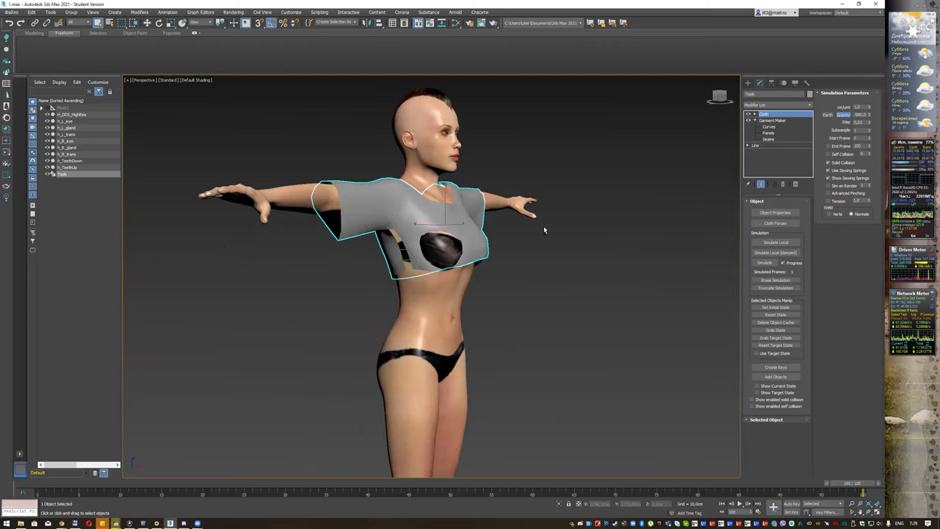
{"action": "middle_click_drag", "start_coordinate": [434, 282], "coordinate": [355, 213], "text": "alt"}
{"action": "scroll", "coordinate": [356, 212], "scroll_direction": "up", "scroll_amount": 3}
{"action": "scroll", "coordinate": [355, 212], "scroll_direction": "up", "scroll_amount": 3}
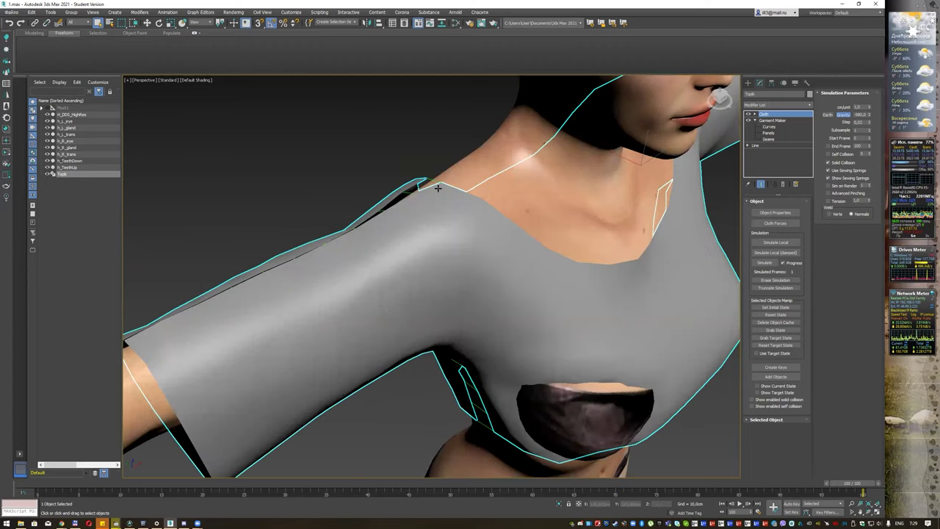
{"action": "scroll", "coordinate": [490, 220], "scroll_direction": "down", "scroll_amount": 5}
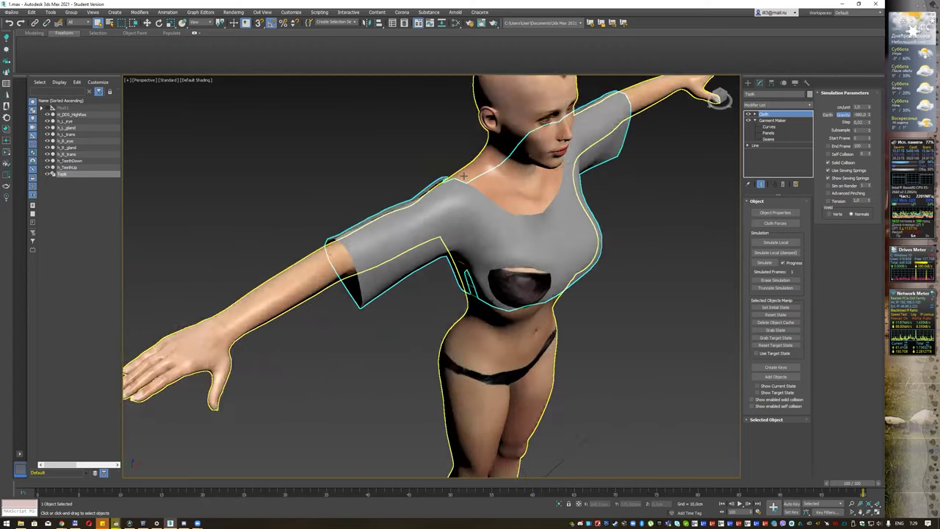
{"action": "scroll", "coordinate": [603, 194], "scroll_direction": "down", "scroll_amount": 2}
{"action": "mouse_move", "coordinate": [602, 194]}
{"action": "middle_mouse_down", "text": "alt"}
{"action": "mouse_move", "coordinate": [570, 210]}
{"action": "mouse_move", "coordinate": [613, 201]}
{"action": "mouse_move", "coordinate": [610, 178]}
{"action": "mouse_move", "coordinate": [561, 195]}
{"action": "middle_mouse_up", "text": "alt"}
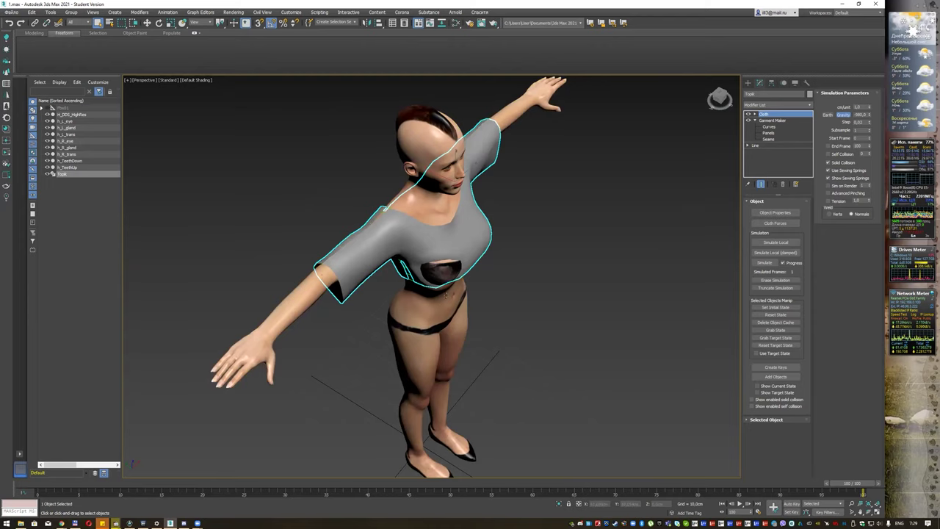
{"action": "middle_click_drag", "start_coordinate": [488, 130], "coordinate": [406, 228], "text": "alt"}
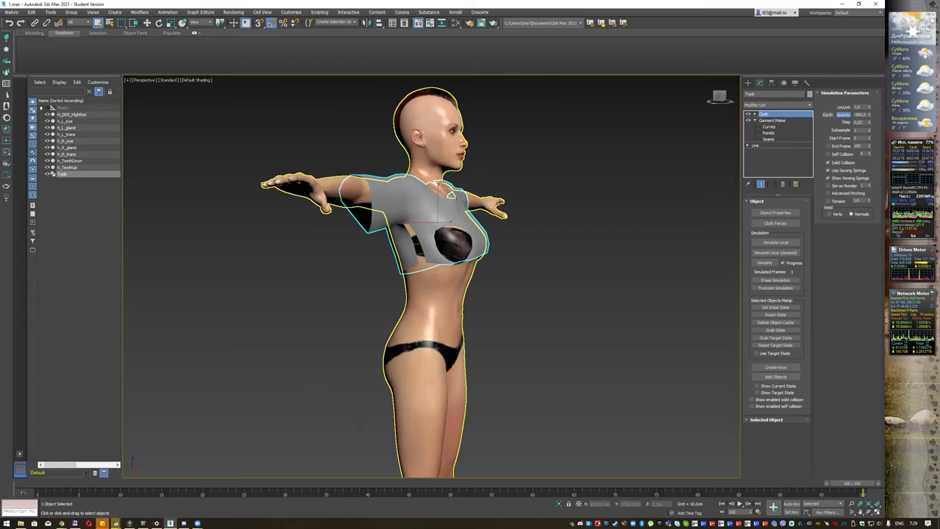
{"action": "middle_click_drag", "start_coordinate": [499, 202], "coordinate": [495, 216], "text": "alt"}
{"action": "scroll", "coordinate": [495, 216], "scroll_direction": "up", "scroll_amount": 3}
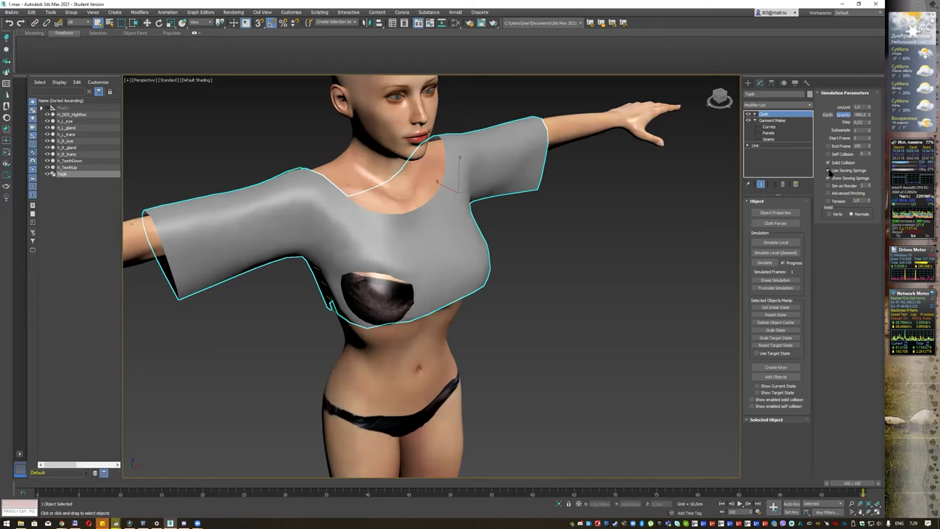
Undo to the flat panels, re-run the damped local simulation, stop it, and check the fit.
{"action": "key", "text": "ctrl+z"}
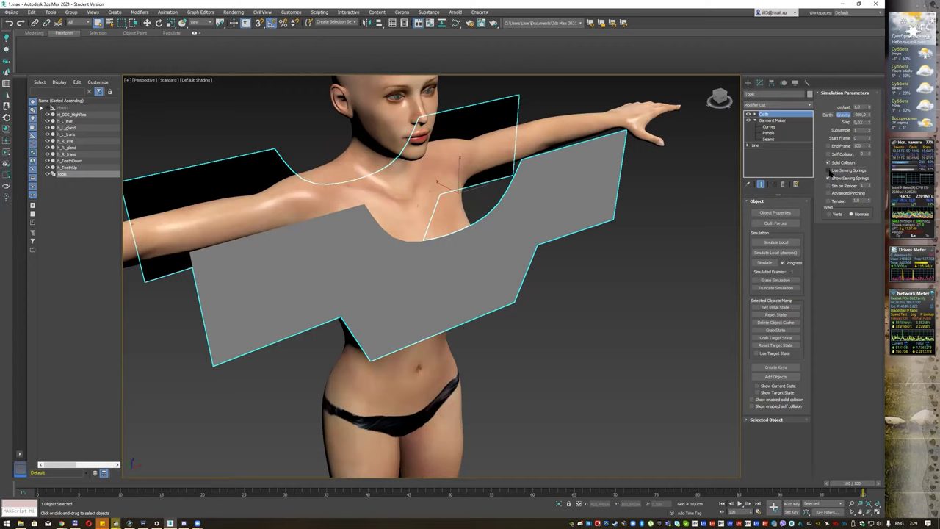
{"action": "left_click", "coordinate": [775, 253]}
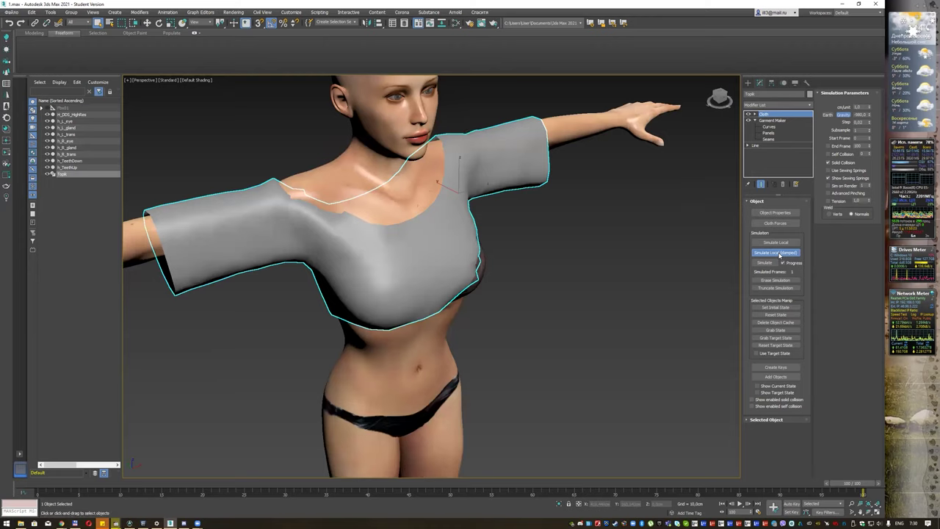
{"action": "left_click", "coordinate": [779, 253]}
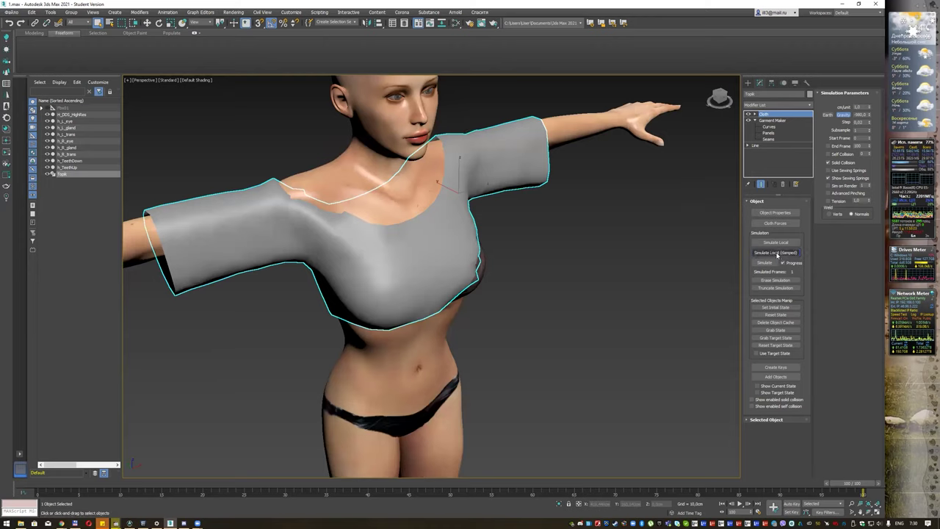
{"action": "mouse_move", "coordinate": [609, 251]}
{"action": "middle_mouse_down", "text": "alt"}
{"action": "mouse_move", "coordinate": [550, 215]}
{"action": "mouse_move", "coordinate": [551, 241]}
{"action": "mouse_move", "coordinate": [585, 250]}
{"action": "mouse_move", "coordinate": [644, 224]}
{"action": "mouse_move", "coordinate": [586, 243]}
{"action": "mouse_move", "coordinate": [606, 246]}
{"action": "middle_mouse_up", "text": "alt"}
{"action": "middle_click_drag", "start_coordinate": [524, 205], "coordinate": [547, 237], "text": "alt"}
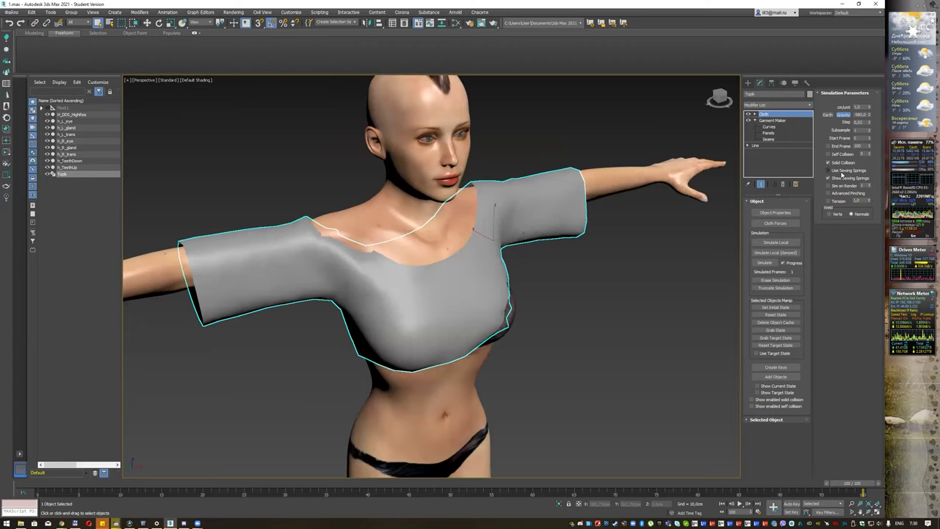
{"action": "left_click", "coordinate": [771, 254]}
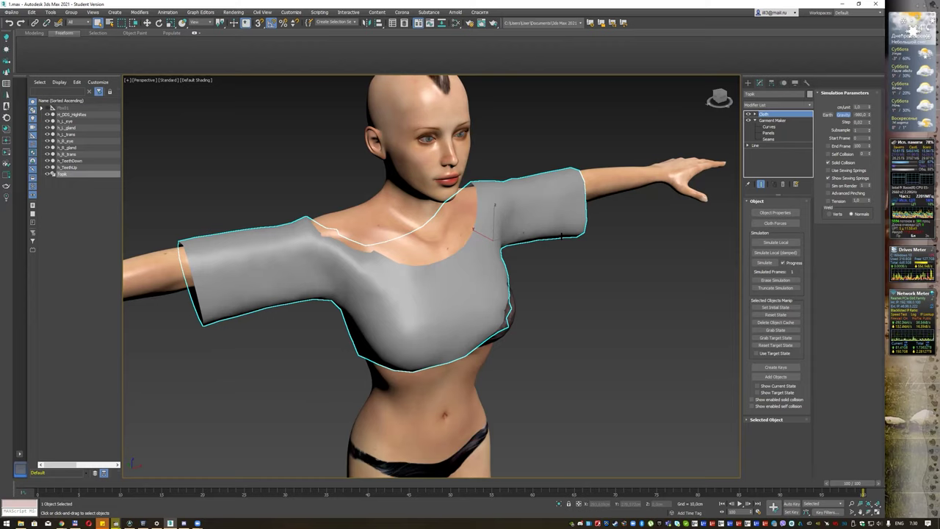
{"action": "mouse_move", "coordinate": [562, 236]}
{"action": "middle_mouse_down", "text": "alt"}
{"action": "mouse_move", "coordinate": [589, 256]}
{"action": "mouse_move", "coordinate": [574, 268]}
{"action": "middle_mouse_up", "text": "alt"}
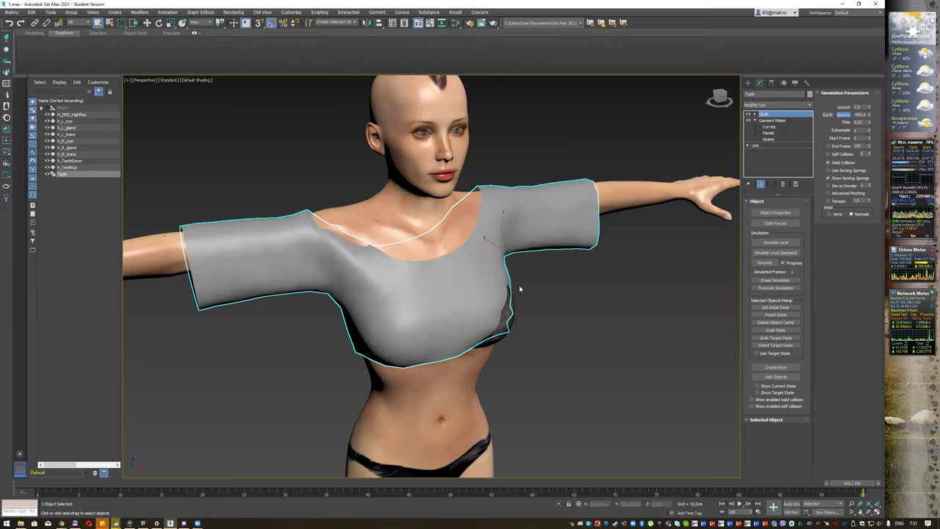
{"action": "mouse_move", "coordinate": [551, 279]}
{"action": "middle_mouse_down", "text": "alt"}
{"action": "mouse_move", "coordinate": [625, 273]}
{"action": "mouse_move", "coordinate": [566, 277]}
{"action": "mouse_move", "coordinate": [581, 258]}
{"action": "mouse_move", "coordinate": [514, 266]}
{"action": "mouse_move", "coordinate": [566, 267]}
{"action": "mouse_move", "coordinate": [564, 281]}
{"action": "middle_mouse_up", "text": "alt"}
Convert the draped Topk shirt to Editable Poly through the right-click menu.
{"action": "right_click", "coordinate": [468, 277]}
{"action": "mouse_move", "coordinate": [492, 351]}
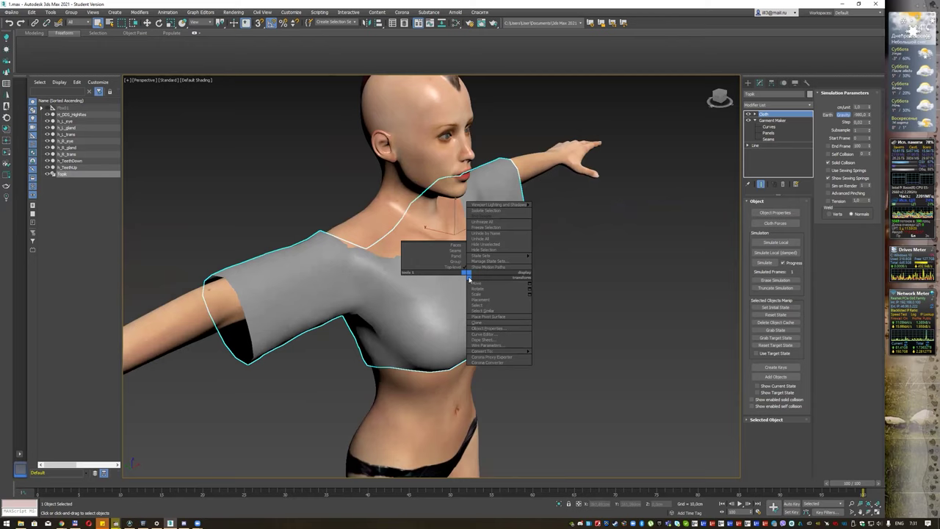
{"action": "left_click", "coordinate": [551, 357]}
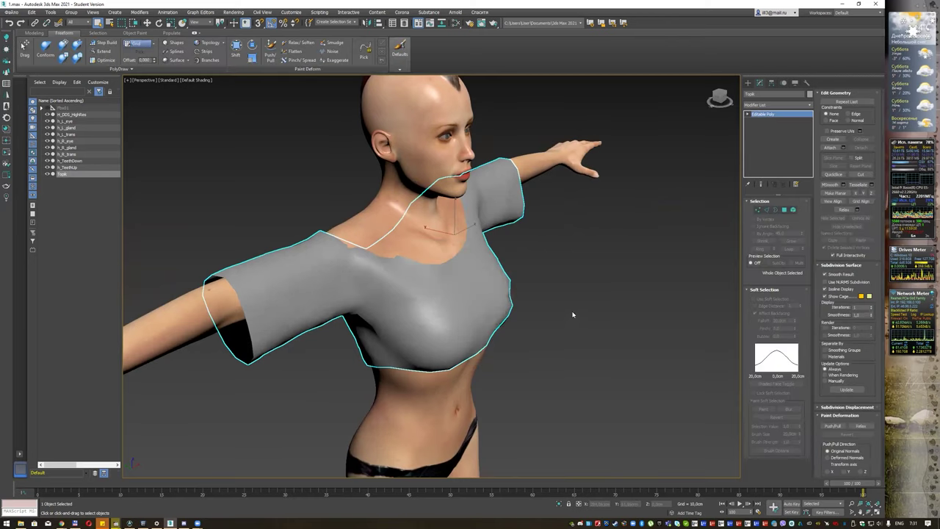
{"action": "mouse_move", "coordinate": [573, 315]}
{"action": "middle_mouse_down", "text": "alt"}
{"action": "mouse_move", "coordinate": [541, 234]}
{"action": "mouse_move", "coordinate": [557, 273]}
{"action": "mouse_move", "coordinate": [616, 281]}
{"action": "mouse_move", "coordinate": [609, 284]}
{"action": "mouse_move", "coordinate": [705, 265]}
{"action": "middle_mouse_up", "text": "alt"}
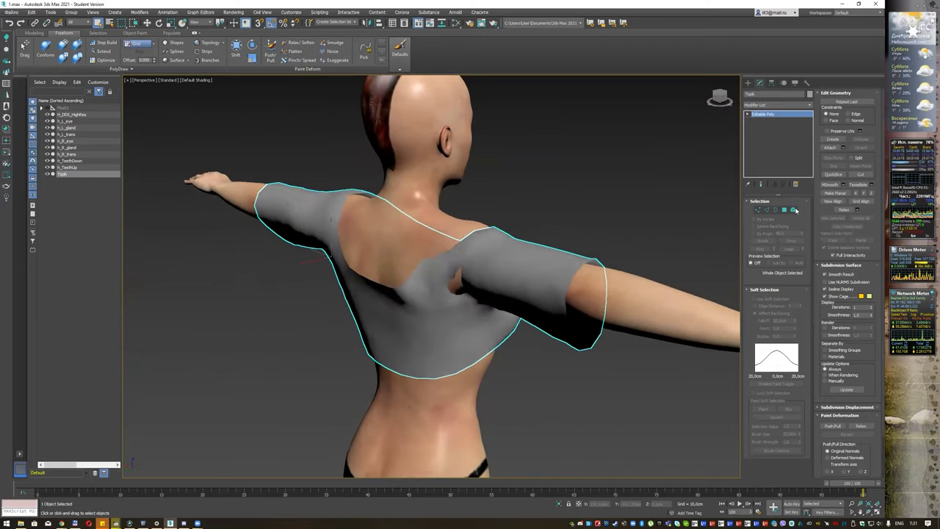
Add a Shell modifier via 'sh' and raise its outer amount to thicken the fabric.
{"action": "left_click", "coordinate": [808, 106]}
{"action": "type", "text": "sh"}
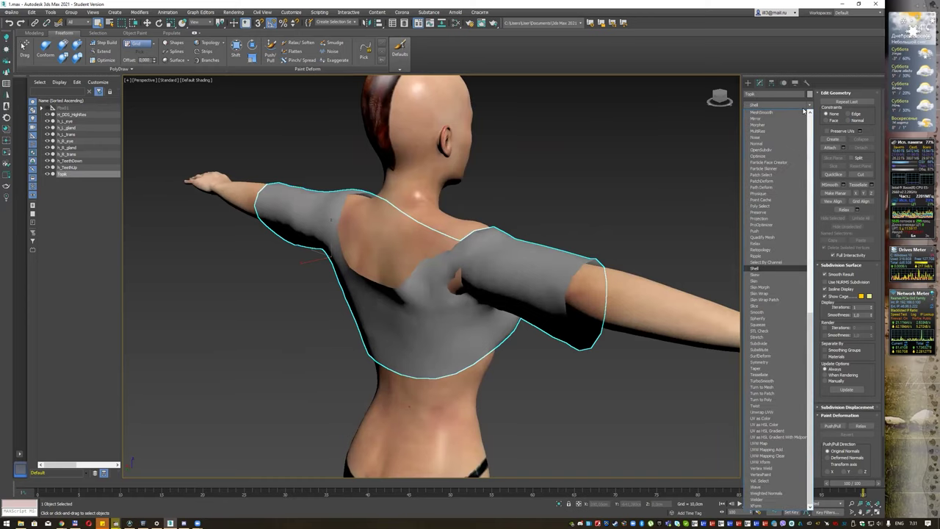
{"action": "key", "text": "Return"}
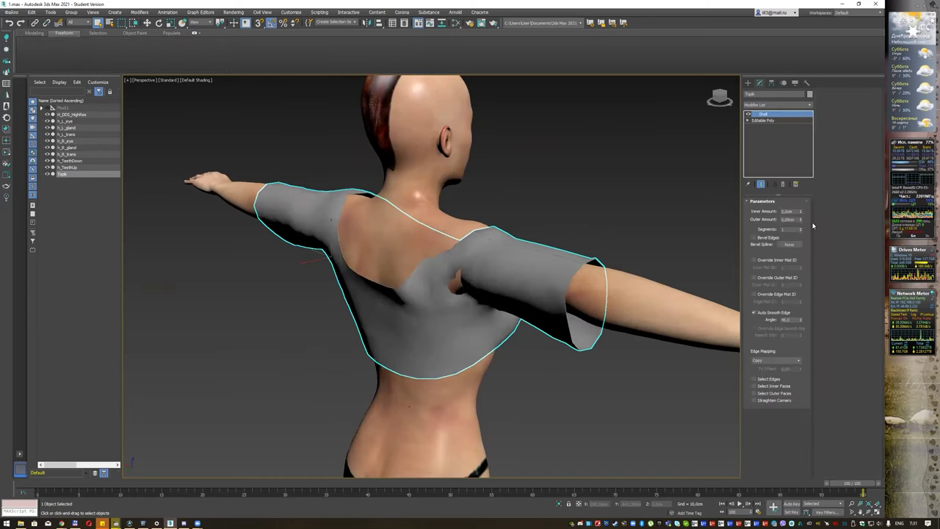
{"action": "mouse_move", "coordinate": [803, 222]}
{"action": "left_mouse_down"}
{"action": "mouse_move", "coordinate": [822, 123]}
{"action": "mouse_move", "coordinate": [807, 228]}
{"action": "mouse_move", "coordinate": [806, 217]}
{"action": "left_mouse_up"}
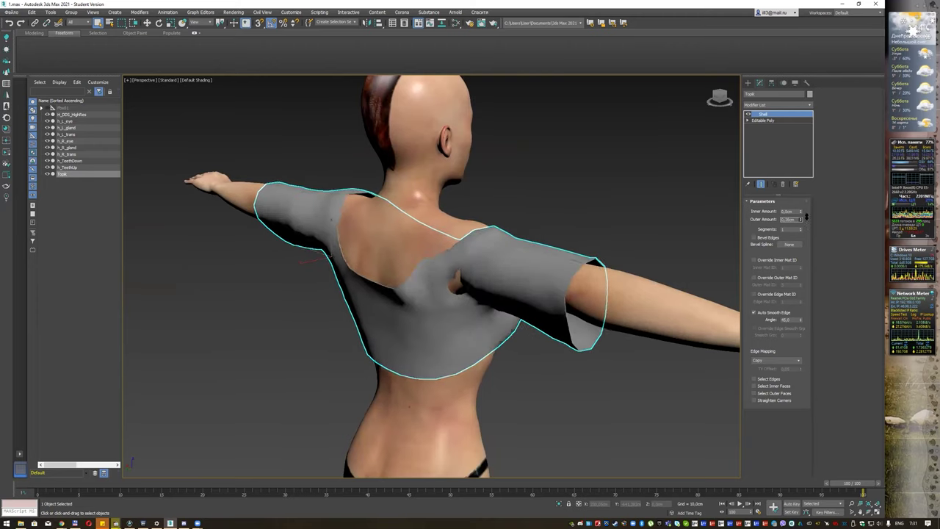
{"action": "mouse_move", "coordinate": [538, 228]}
{"action": "middle_mouse_down", "text": "alt"}
{"action": "mouse_move", "coordinate": [550, 210]}
{"action": "mouse_move", "coordinate": [526, 237]}
{"action": "mouse_move", "coordinate": [578, 215]}
{"action": "mouse_move", "coordinate": [580, 232]}
{"action": "mouse_move", "coordinate": [608, 235]}
{"action": "mouse_move", "coordinate": [564, 244]}
{"action": "mouse_move", "coordinate": [535, 235]}
{"action": "mouse_move", "coordinate": [493, 238]}
{"action": "middle_mouse_up", "text": "alt"}
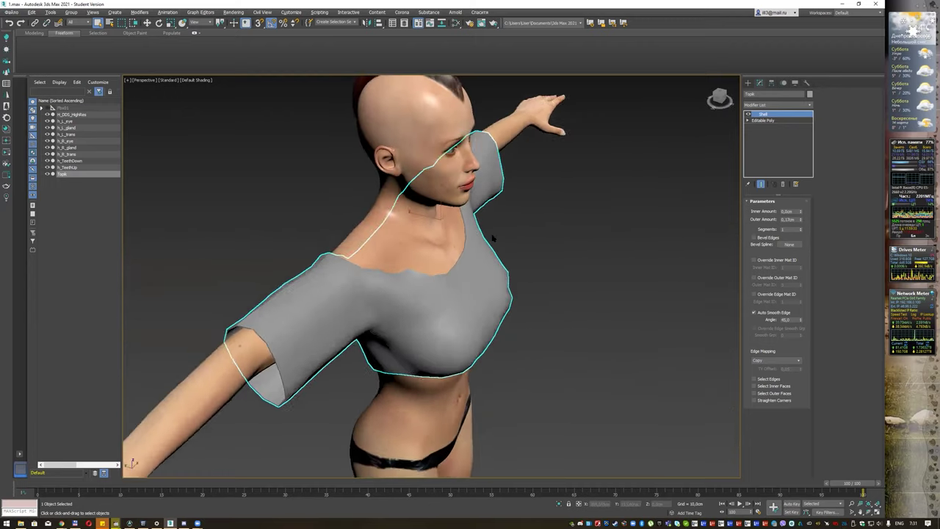
Add a Push modifier to the shirt, test inflating it, then reset Push Value to 0.
{"action": "left_click", "coordinate": [807, 106]}
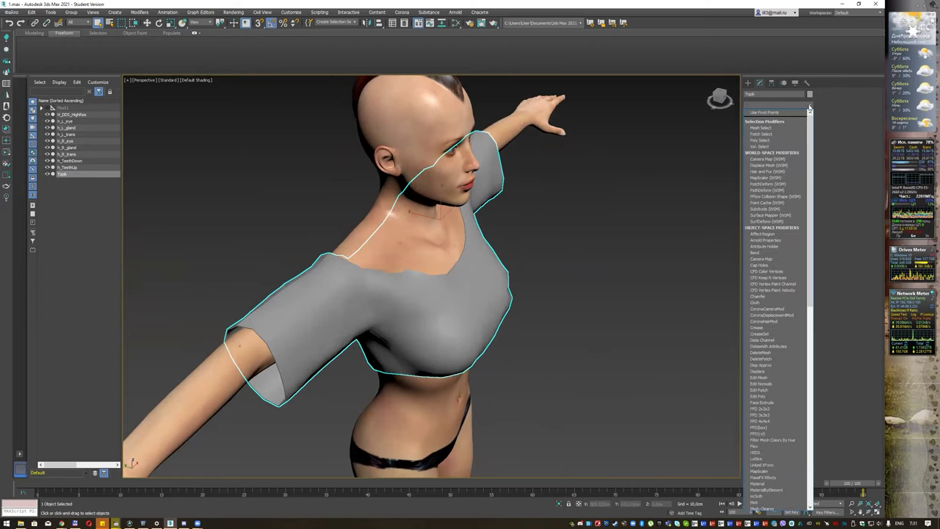
{"action": "type", "text": "push"}
{"action": "key", "text": "Return"}
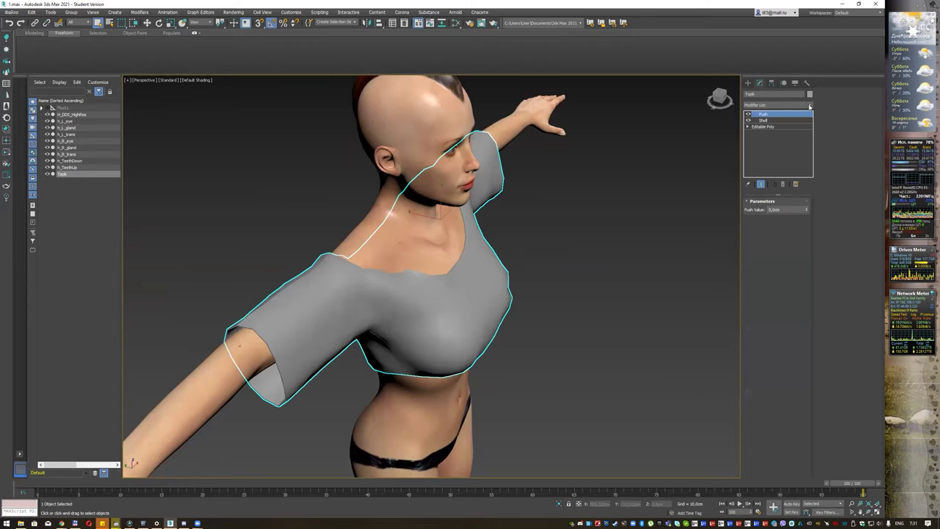
{"action": "left_click_drag", "start_coordinate": [808, 210], "coordinate": [808, 207]}
{"action": "middle_click_drag", "start_coordinate": [551, 218], "coordinate": [610, 197], "text": "alt"}
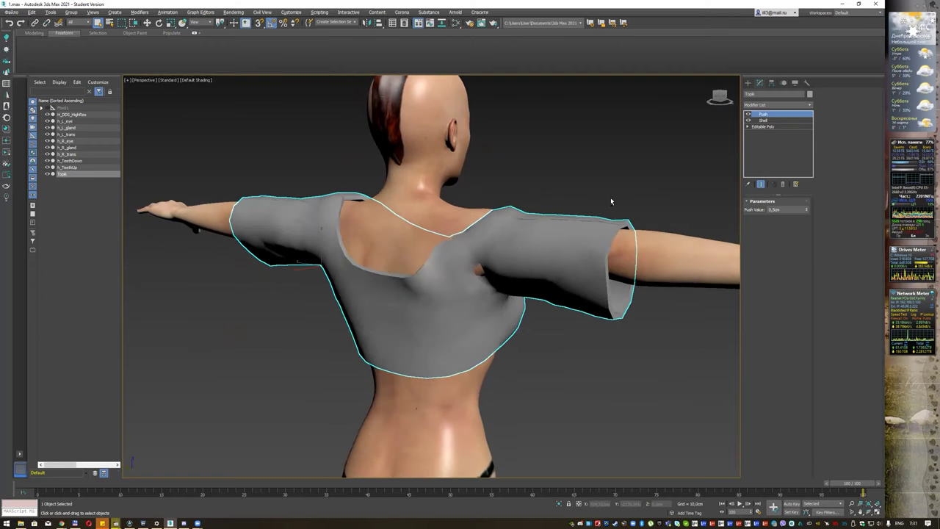
{"action": "key", "text": "ctrl+z"}
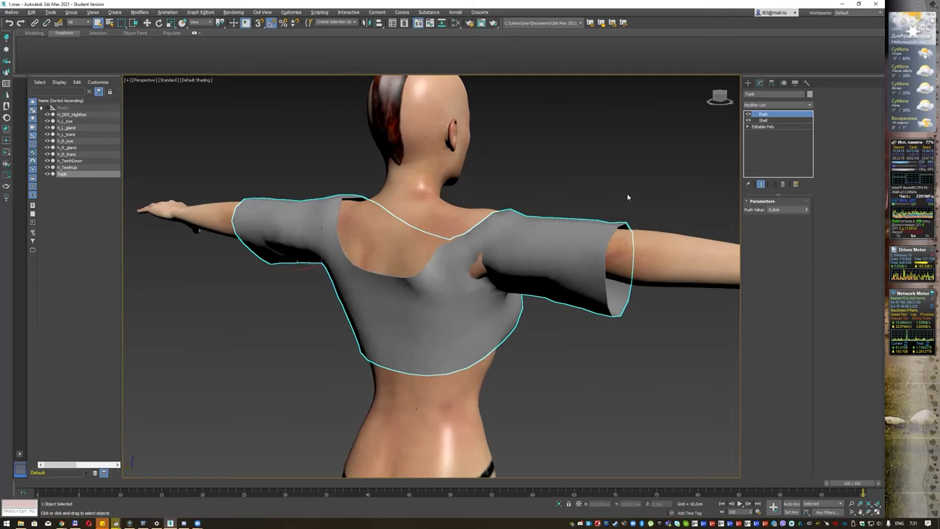
Convert the shirt to Editable Poly and enter Polygon sub-object level.
{"action": "right_click", "coordinate": [513, 224]}
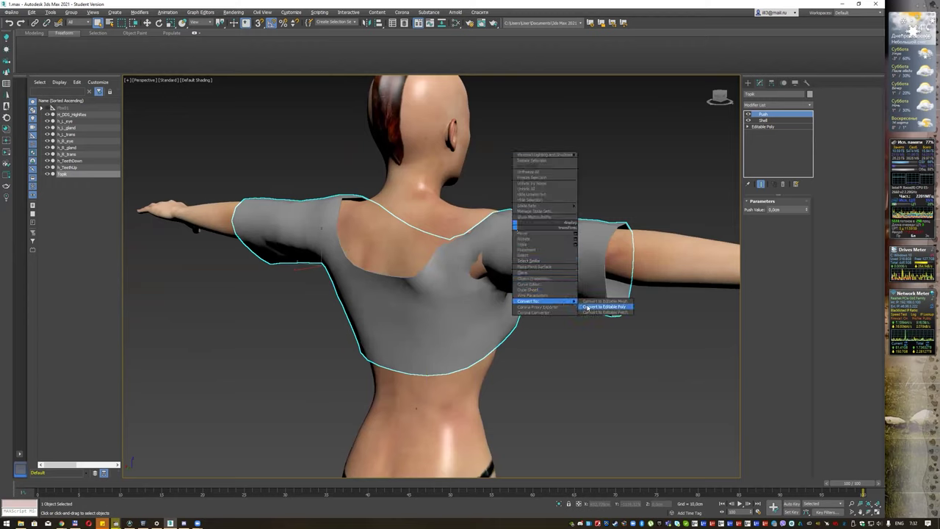
{"action": "left_click", "coordinate": [585, 306]}
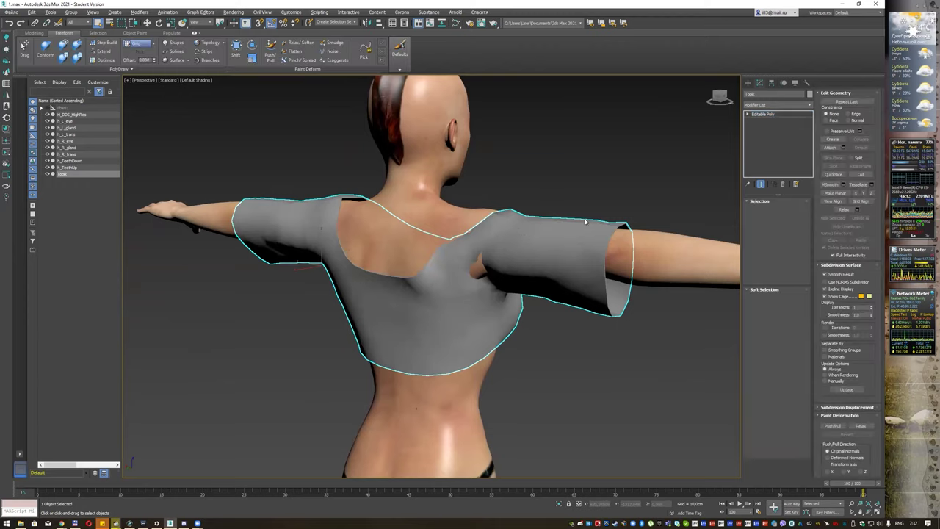
{"action": "left_click", "coordinate": [784, 210]}
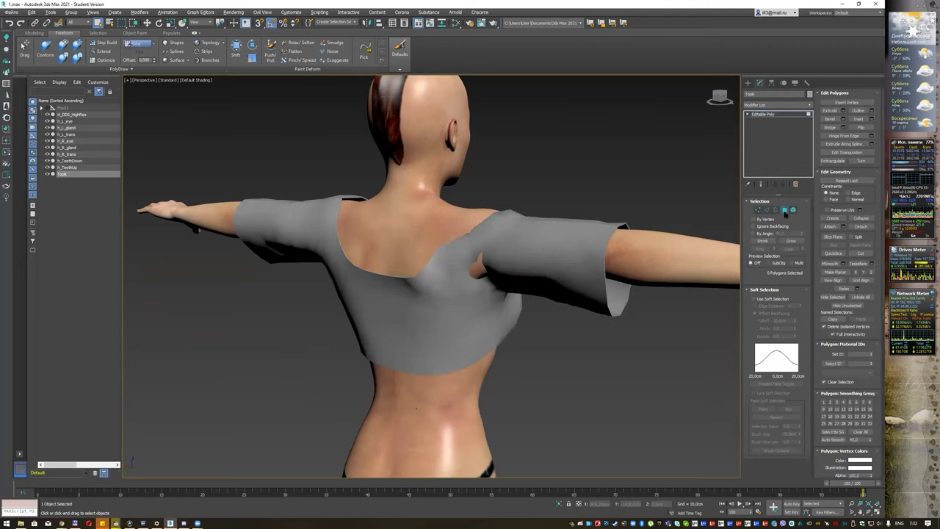
Select the six polygons over the clipping chest patch and switch to Move.
{"action": "middle_click_drag", "start_coordinate": [611, 187], "coordinate": [520, 240], "text": "alt"}
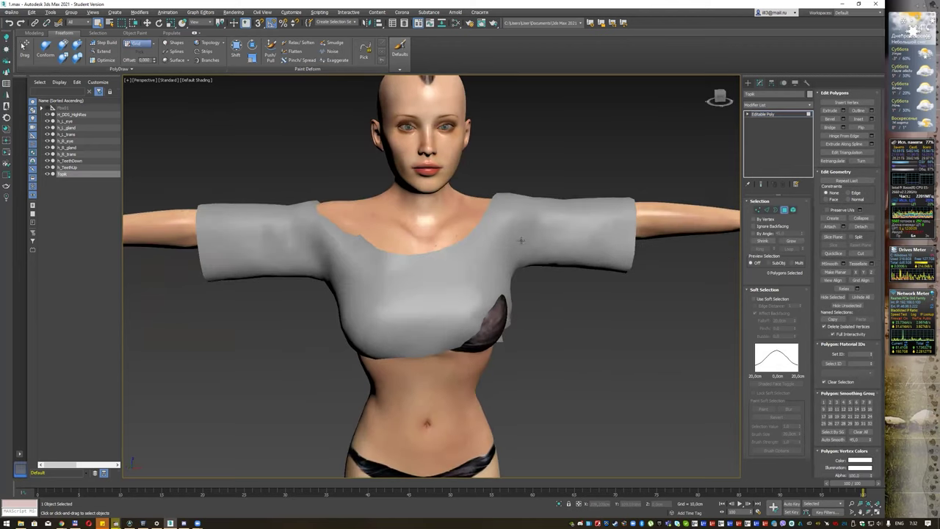
{"action": "middle_click_drag", "start_coordinate": [532, 325], "coordinate": [506, 321], "text": "alt"}
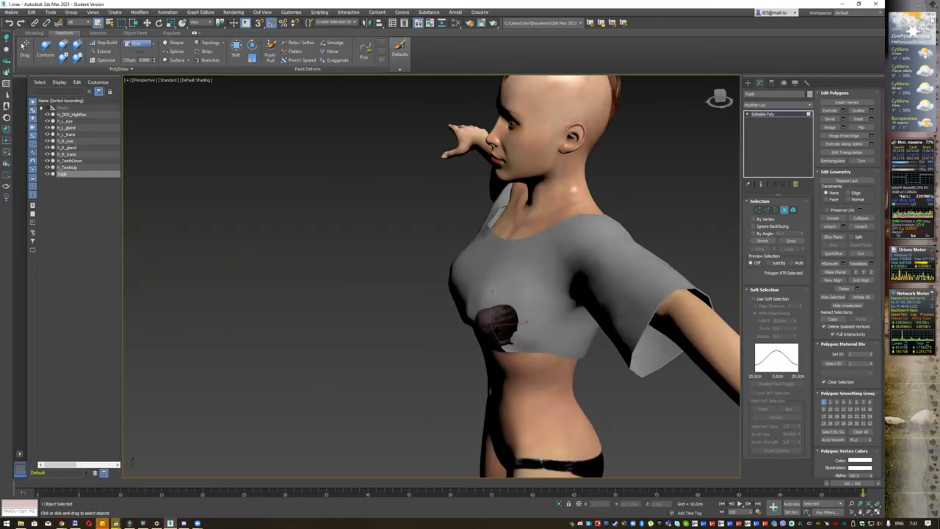
{"action": "left_click_drag", "start_coordinate": [488, 326], "coordinate": [518, 346]}
{"action": "key", "text": "w"}
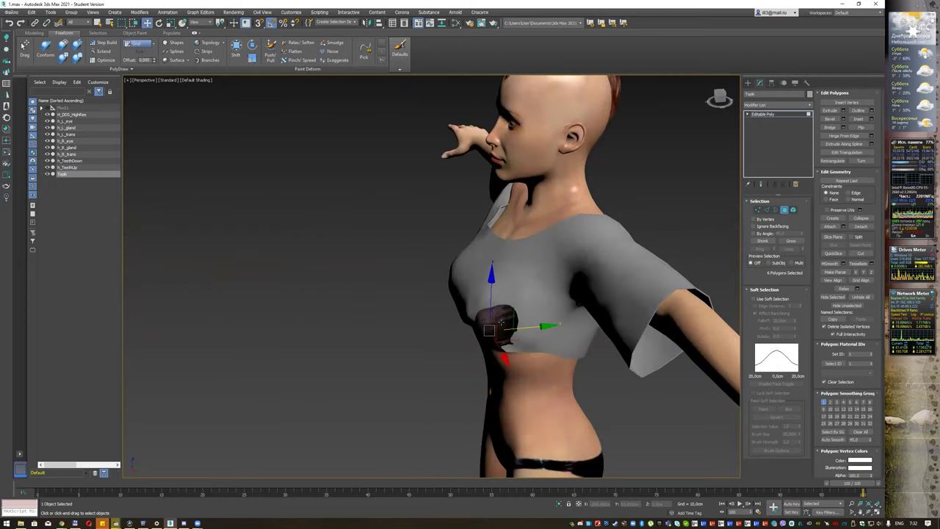
Check the mesh overlap in wireframe, return to shaded view, and reopen the Soft Selection rollout.
{"action": "middle_click_drag", "start_coordinate": [537, 264], "coordinate": [537, 273], "text": "alt"}
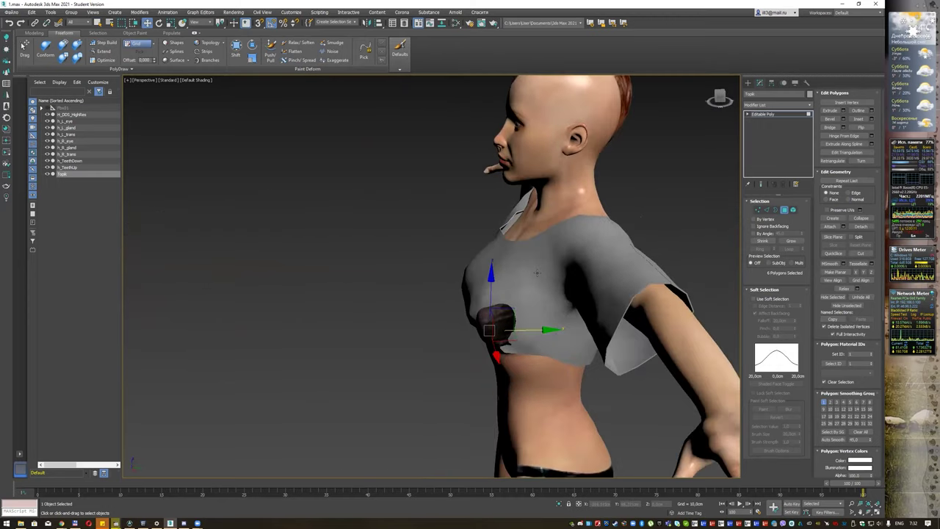
{"action": "key", "text": "F3"}
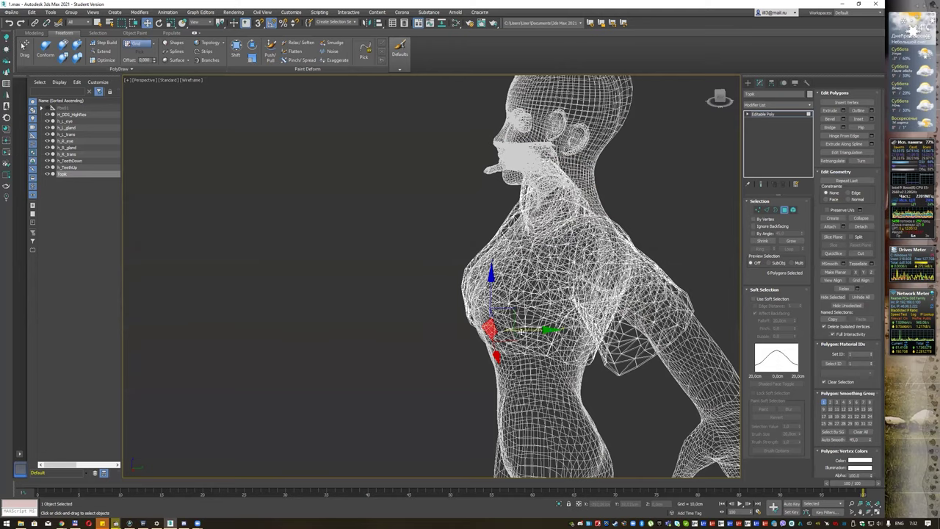
{"action": "middle_click_drag", "start_coordinate": [563, 320], "coordinate": [587, 316], "text": "alt"}
{"action": "key", "text": "F3"}
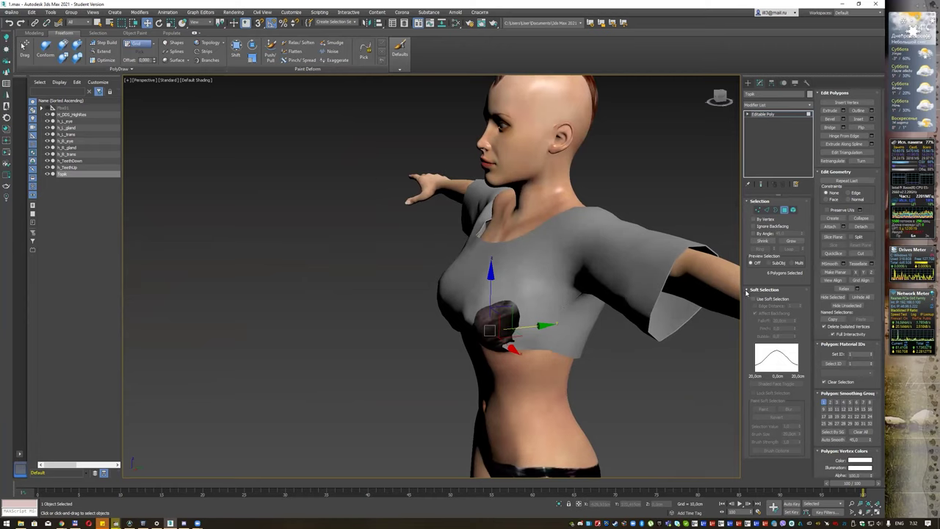
{"action": "left_click", "coordinate": [747, 290]}
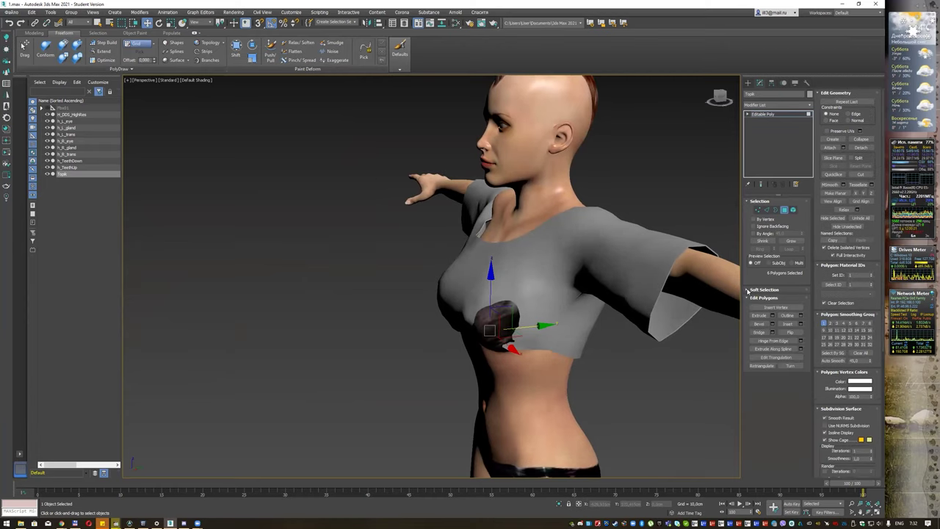
{"action": "left_click", "coordinate": [747, 291]}
Turn on Use Soft Selection, lower Falloff to 14.2 then 12.6 cm, and push the chest polygons outward.
{"action": "left_click", "coordinate": [760, 299]}
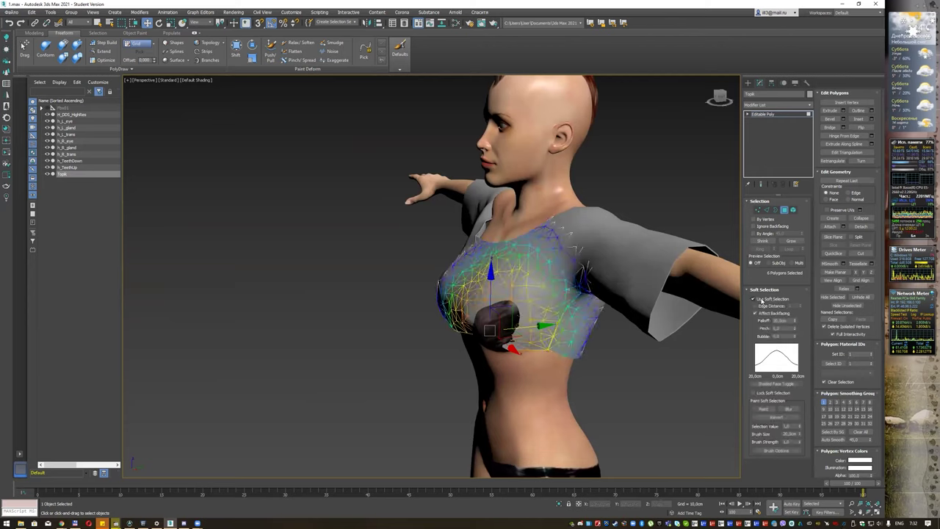
{"action": "middle_click_drag", "start_coordinate": [686, 309], "coordinate": [740, 336], "text": "alt"}
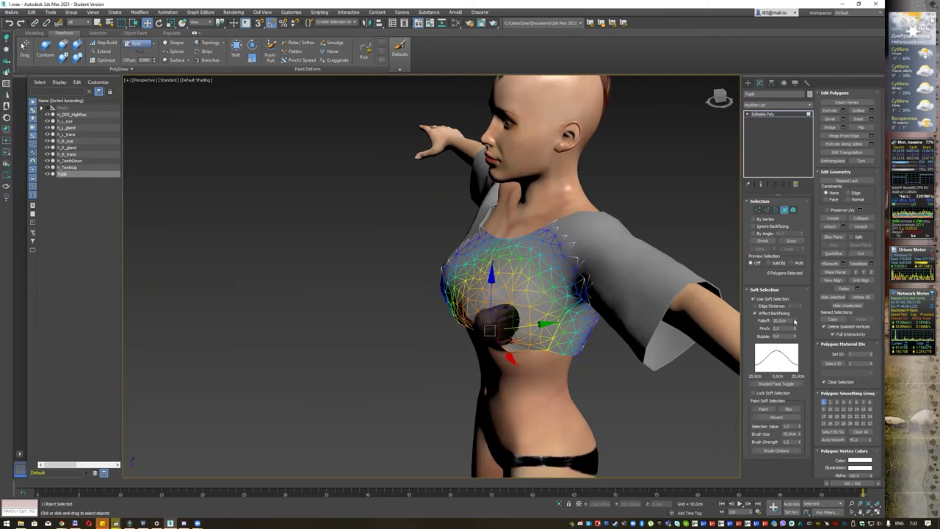
{"action": "left_click_drag", "start_coordinate": [795, 321], "coordinate": [794, 336]}
{"action": "middle_click_drag", "start_coordinate": [588, 297], "coordinate": [626, 308], "text": "alt"}
{"action": "left_click_drag", "start_coordinate": [496, 346], "coordinate": [502, 348]}
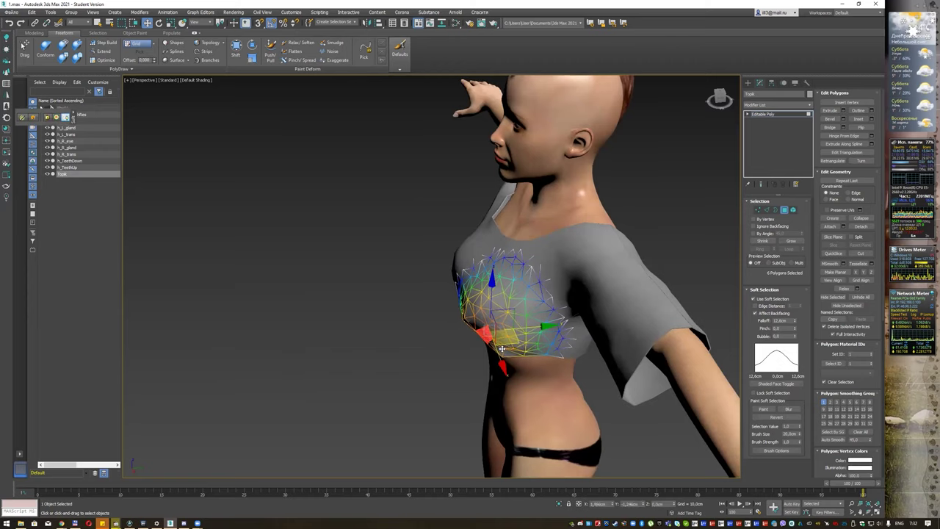
Select upper and lower chest polygons and move them outward over the dent.
{"action": "mouse_move", "coordinate": [502, 348]}
{"action": "middle_mouse_down", "text": "alt"}
{"action": "mouse_move", "coordinate": [441, 345]}
{"action": "mouse_move", "coordinate": [635, 321]}
{"action": "mouse_move", "coordinate": [354, 341]}
{"action": "middle_mouse_up", "text": "alt"}
{"action": "left_click", "coordinate": [339, 335]}
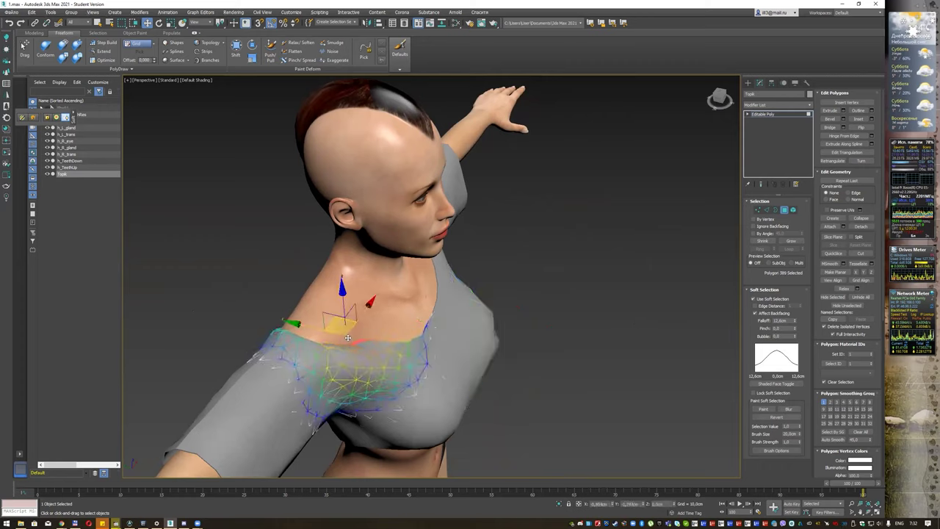
{"action": "middle_click_drag", "start_coordinate": [382, 328], "coordinate": [220, 331], "text": "alt"}
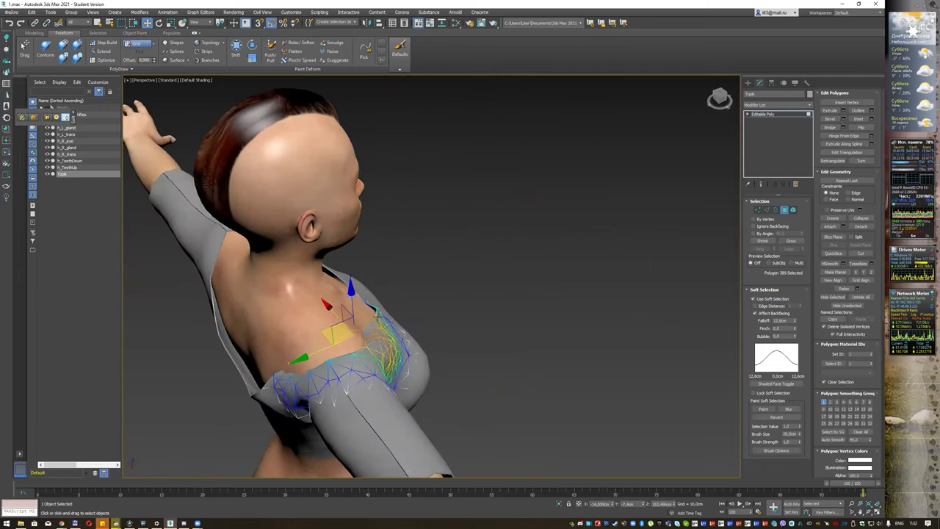
{"action": "left_click_drag", "start_coordinate": [354, 303], "coordinate": [344, 342]}
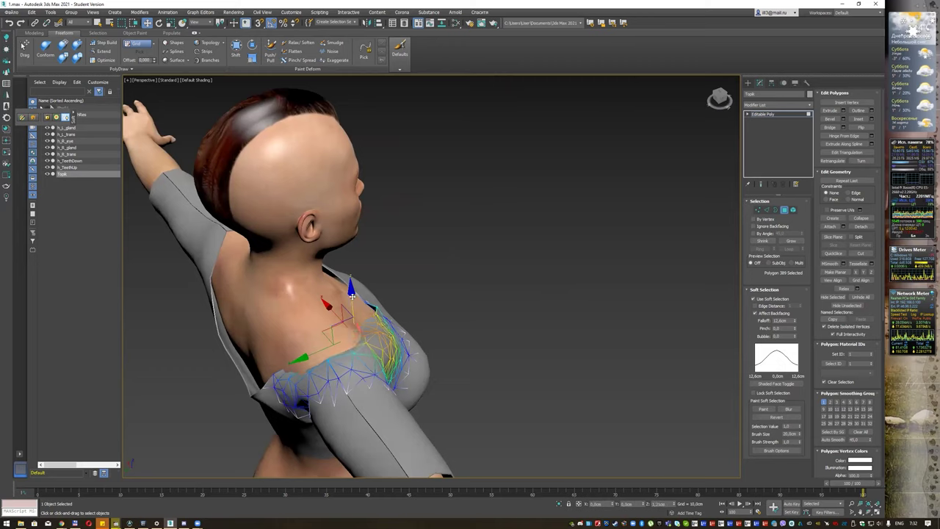
{"action": "left_click", "coordinate": [343, 352]}
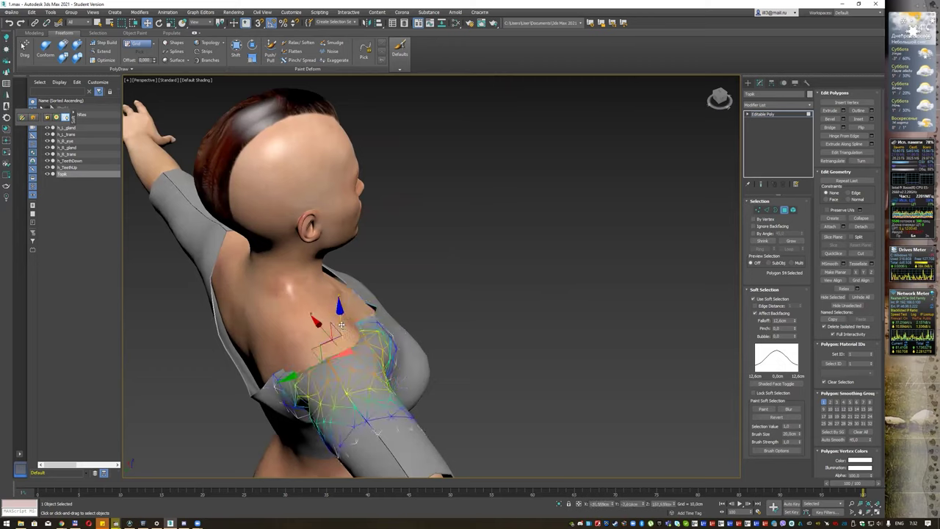
{"action": "left_click_drag", "start_coordinate": [342, 324], "coordinate": [340, 340]}
Select shoulder polygons and lift them off the skin, undoing an oversized selection.
{"action": "middle_click_drag", "start_coordinate": [343, 318], "coordinate": [320, 367], "text": "alt"}
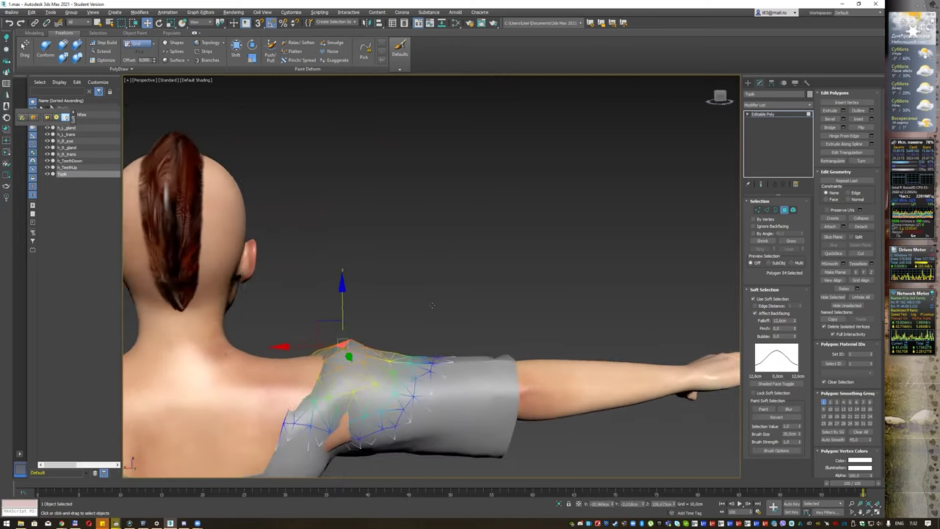
{"action": "left_click", "coordinate": [320, 367]}
{"action": "left_click_drag", "start_coordinate": [320, 367], "coordinate": [344, 346]}
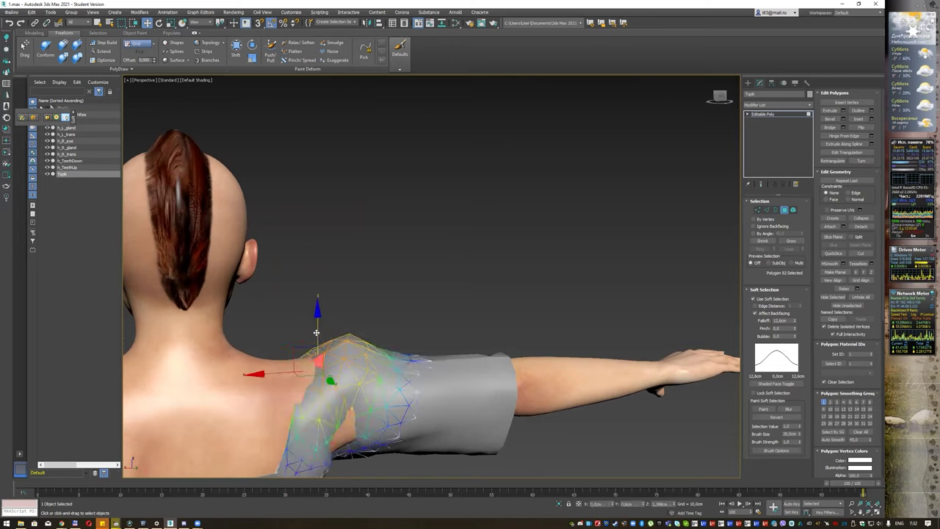
{"action": "left_click", "coordinate": [346, 336]}
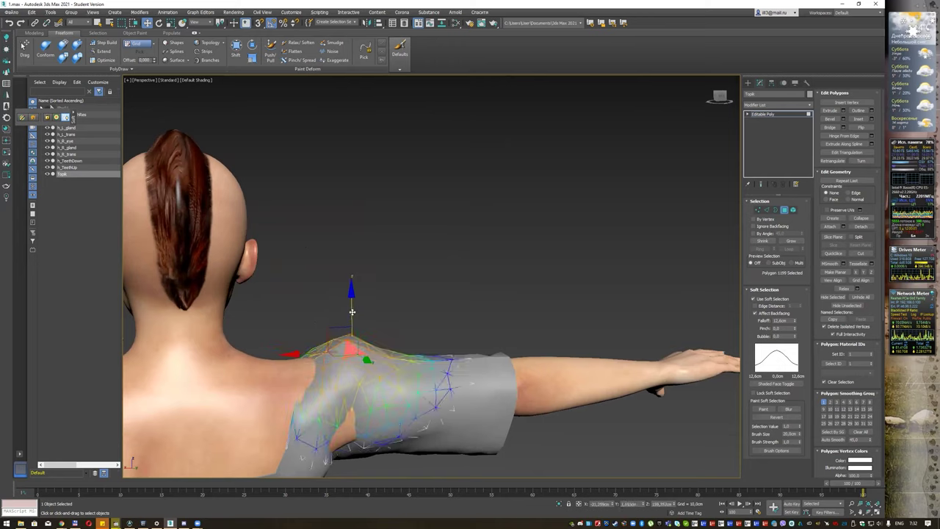
{"action": "key", "text": "ctrl+z"}
{"action": "left_click_drag", "start_coordinate": [284, 352], "coordinate": [309, 369]}
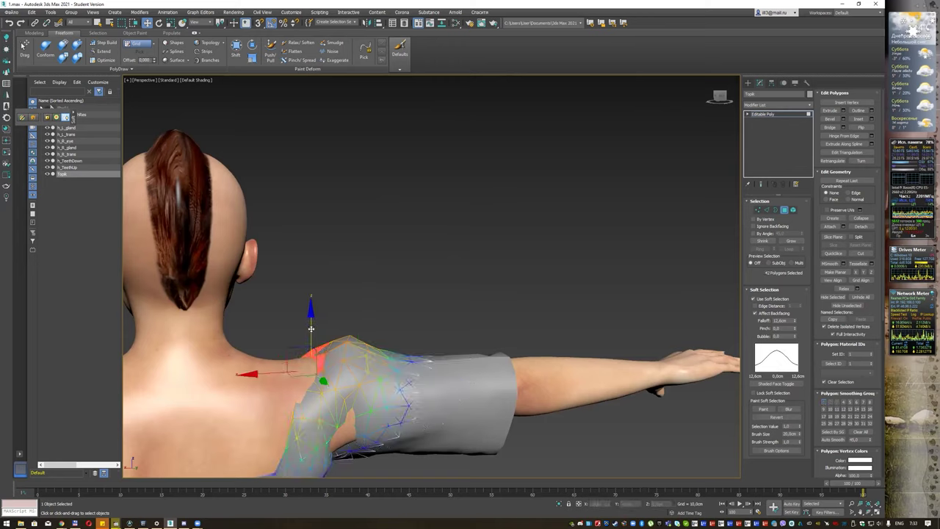
{"action": "mouse_move", "coordinate": [310, 328]}
{"action": "left_mouse_down"}
{"action": "mouse_move", "coordinate": [348, 322]}
{"action": "mouse_move", "coordinate": [362, 339]}
{"action": "left_mouse_up"}
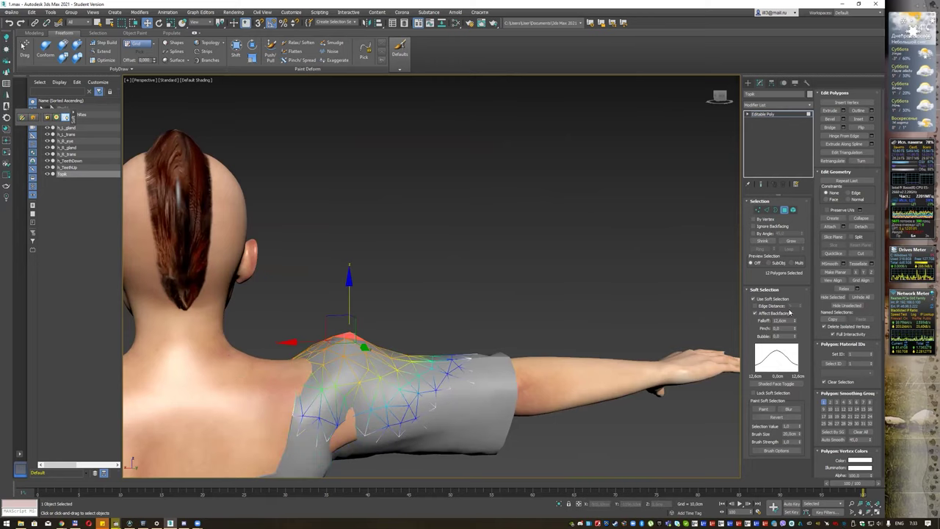
Narrow the soft selection falloff and reselect the shoulder polygons for moving.
{"action": "left_click_drag", "start_coordinate": [795, 323], "coordinate": [795, 348]}
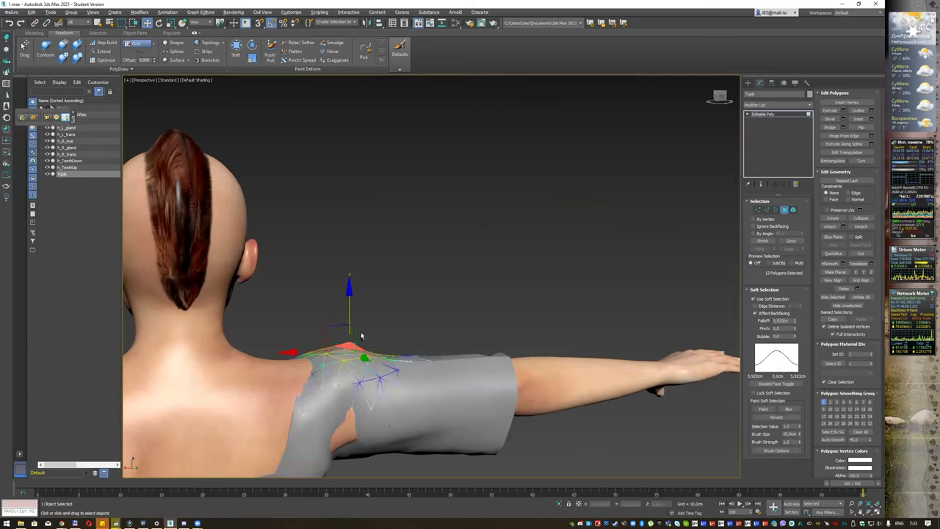
{"action": "middle_click_drag", "start_coordinate": [360, 336], "coordinate": [380, 337], "text": "alt"}
{"action": "key", "text": "q"}
{"action": "left_click_drag", "start_coordinate": [326, 396], "coordinate": [318, 370]}
{"action": "key", "text": "w"}
{"action": "middle_click_drag", "start_coordinate": [363, 354], "coordinate": [367, 359], "text": "alt"}
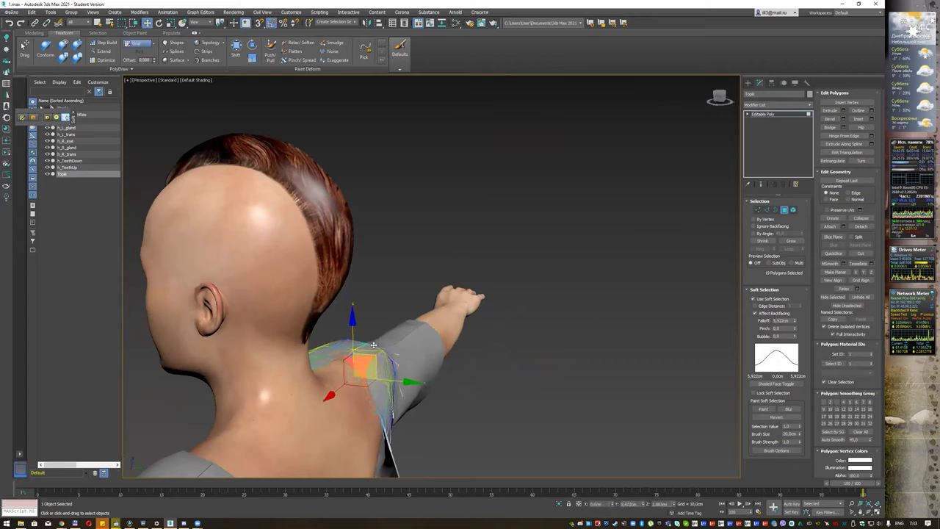
{"action": "mouse_move", "coordinate": [373, 347]}
{"action": "middle_mouse_down", "text": "alt"}
{"action": "mouse_move", "coordinate": [318, 409]}
{"action": "mouse_move", "coordinate": [367, 400]}
{"action": "middle_mouse_up", "text": "alt"}
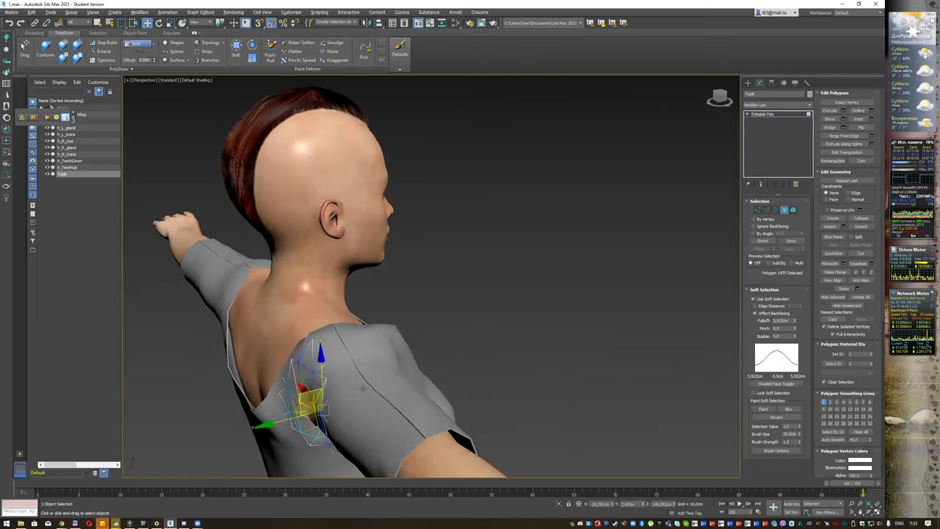
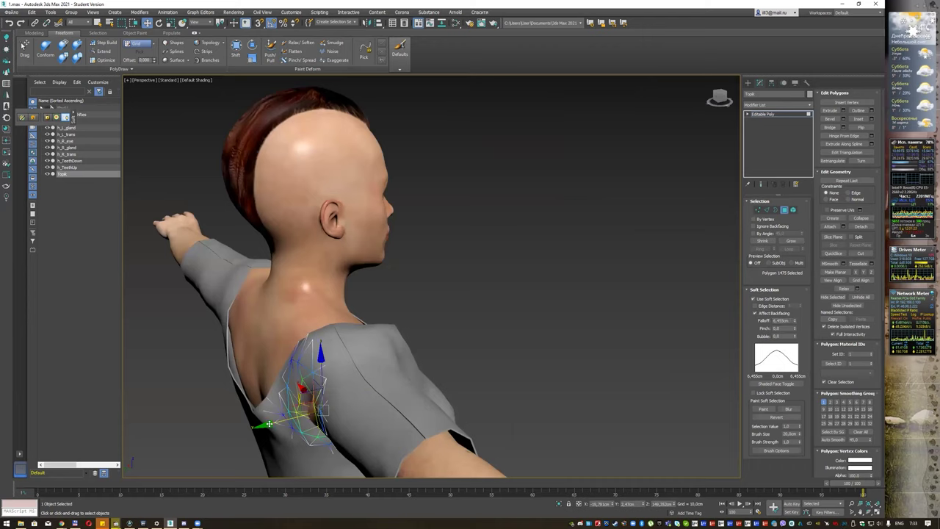
Select the shirt polygons on one shoulder and shrink the soft-selection falloff to about 3,55cm.
{"action": "middle_click_drag", "start_coordinate": [361, 388], "coordinate": [343, 438], "text": "alt"}
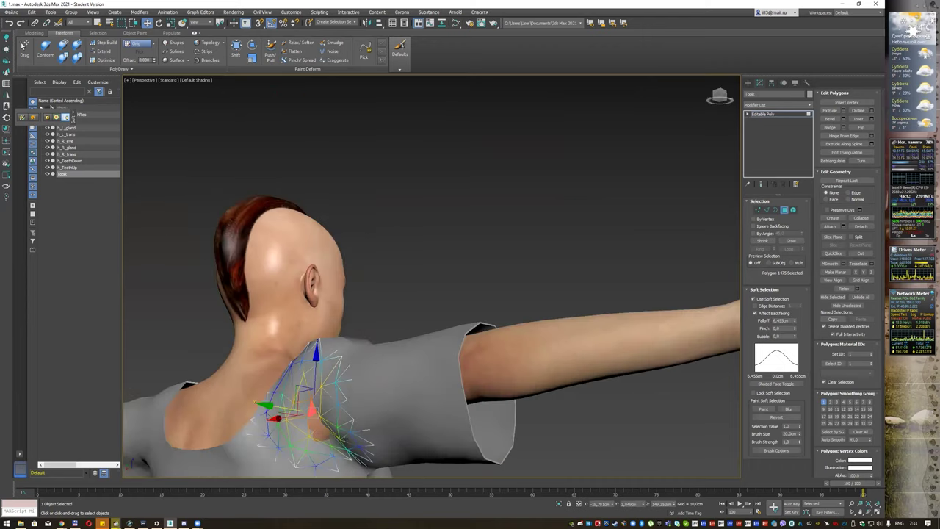
{"action": "left_click", "coordinate": [318, 429]}
{"action": "middle_click_drag", "start_coordinate": [377, 388], "coordinate": [343, 426], "text": "alt"}
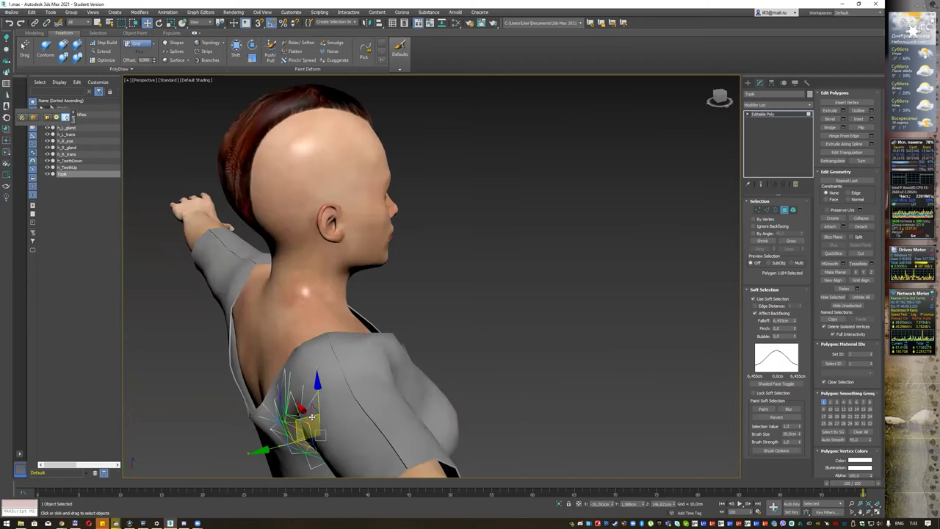
{"action": "mouse_move", "coordinate": [306, 449]}
{"action": "middle_mouse_down", "text": "alt"}
{"action": "mouse_move", "coordinate": [373, 386]}
{"action": "mouse_move", "coordinate": [503, 358]}
{"action": "mouse_move", "coordinate": [564, 394]}
{"action": "mouse_move", "coordinate": [301, 361]}
{"action": "middle_mouse_up", "text": "alt"}
{"action": "scroll", "coordinate": [391, 382], "scroll_direction": "down", "scroll_amount": 3}
{"action": "scroll", "coordinate": [301, 361], "scroll_direction": "up", "scroll_amount": 2}
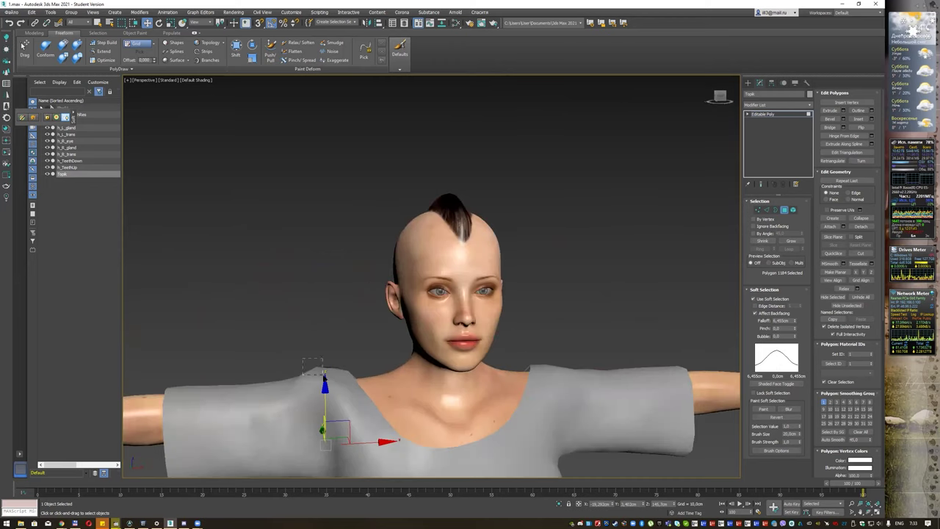
{"action": "left_click_drag", "start_coordinate": [323, 371], "coordinate": [325, 372]}
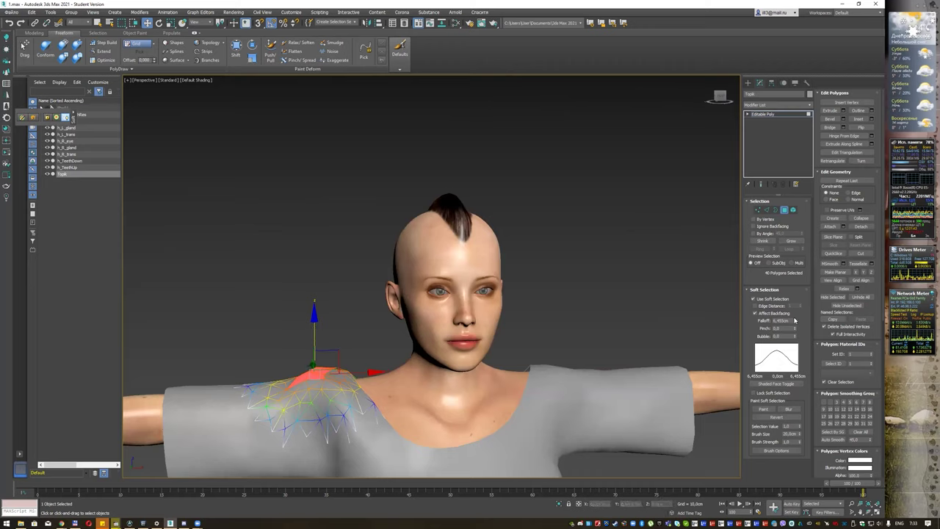
{"action": "left_click_drag", "start_coordinate": [796, 323], "coordinate": [787, 336]}
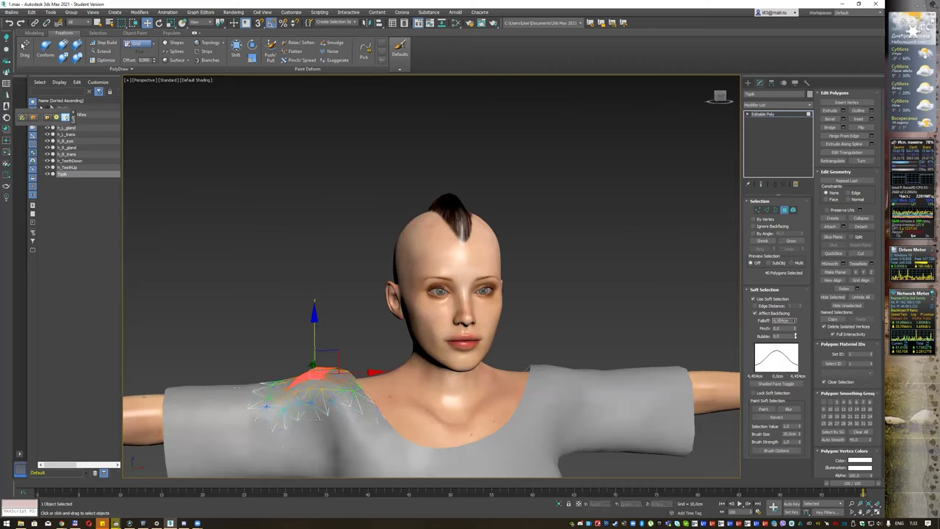
Move the selected shoulder polygons slightly down, then turn off Use Soft Selection.
{"action": "left_click_drag", "start_coordinate": [314, 331], "coordinate": [316, 337]}
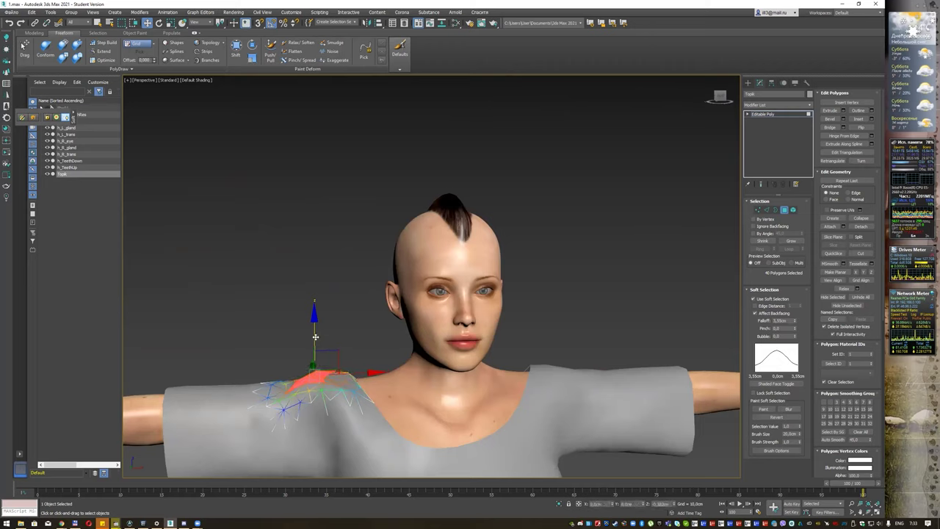
{"action": "left_click", "coordinate": [353, 385]}
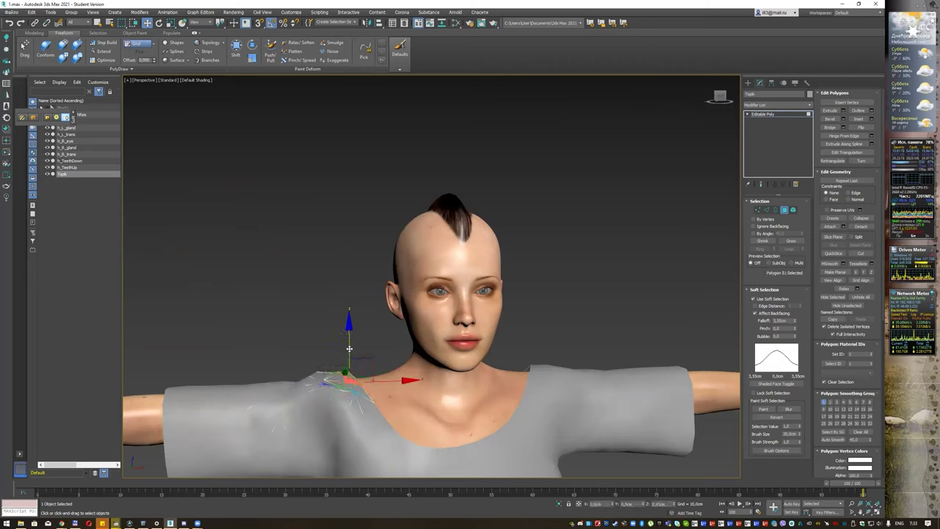
{"action": "left_click", "coordinate": [358, 302]}
{"action": "mouse_move", "coordinate": [361, 300]}
{"action": "middle_mouse_down", "text": "alt"}
{"action": "mouse_move", "coordinate": [414, 323]}
{"action": "mouse_move", "coordinate": [344, 307]}
{"action": "middle_mouse_up", "text": "alt"}
{"action": "mouse_move", "coordinate": [460, 288]}
{"action": "middle_mouse_down", "text": "alt"}
{"action": "mouse_move", "coordinate": [497, 340]}
{"action": "mouse_move", "coordinate": [511, 312]}
{"action": "middle_mouse_up", "text": "alt"}
{"action": "left_click", "coordinate": [766, 299]}
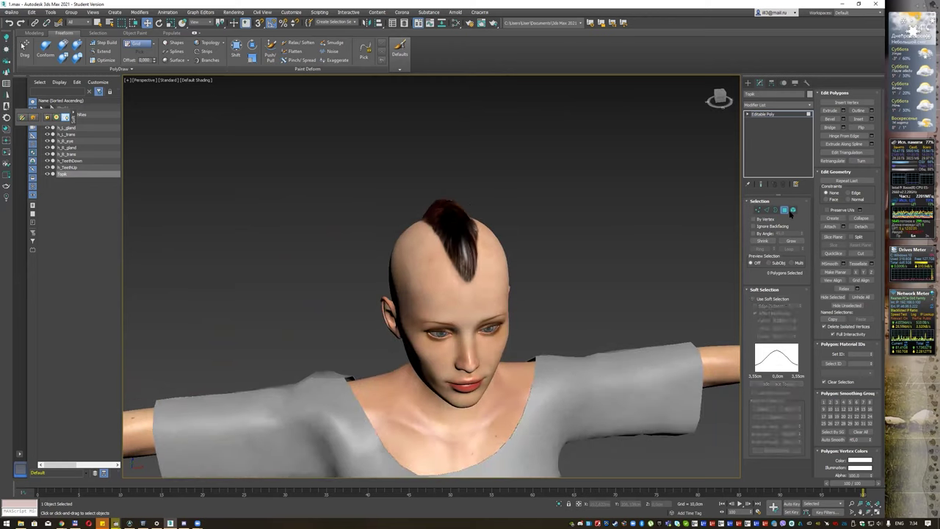
Leave Polygon mode and centre the shirt's pivot on the object using Affect Pivot Only.
{"action": "left_click", "coordinate": [785, 211]}
{"action": "scroll", "coordinate": [566, 254], "scroll_direction": "down", "scroll_amount": 8}
{"action": "scroll", "coordinate": [587, 242], "scroll_direction": "down", "scroll_amount": 1}
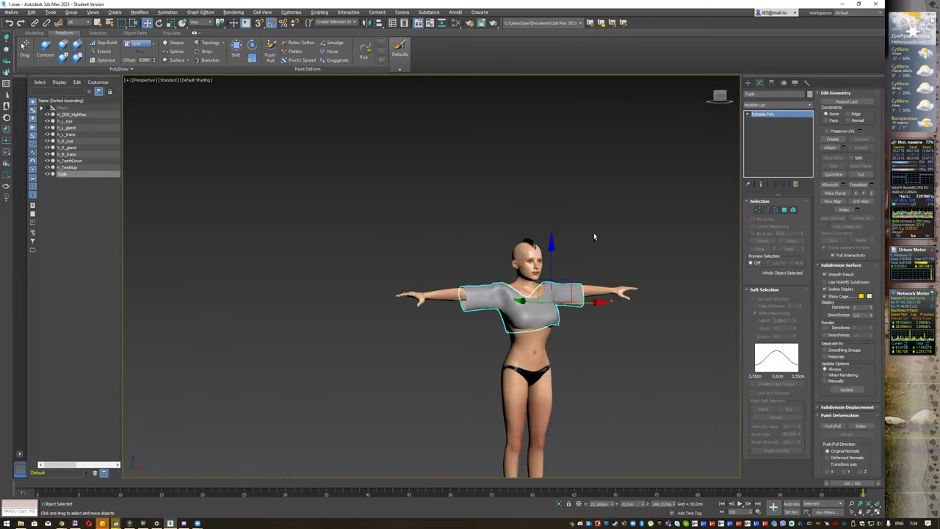
{"action": "middle_click_drag", "start_coordinate": [594, 235], "coordinate": [444, 260]}
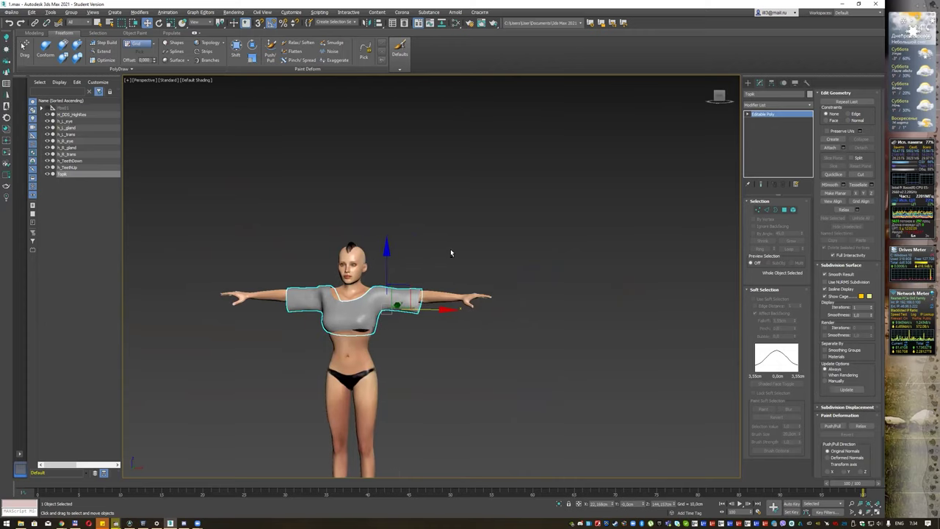
{"action": "scroll", "coordinate": [433, 263], "scroll_direction": "up", "scroll_amount": 2}
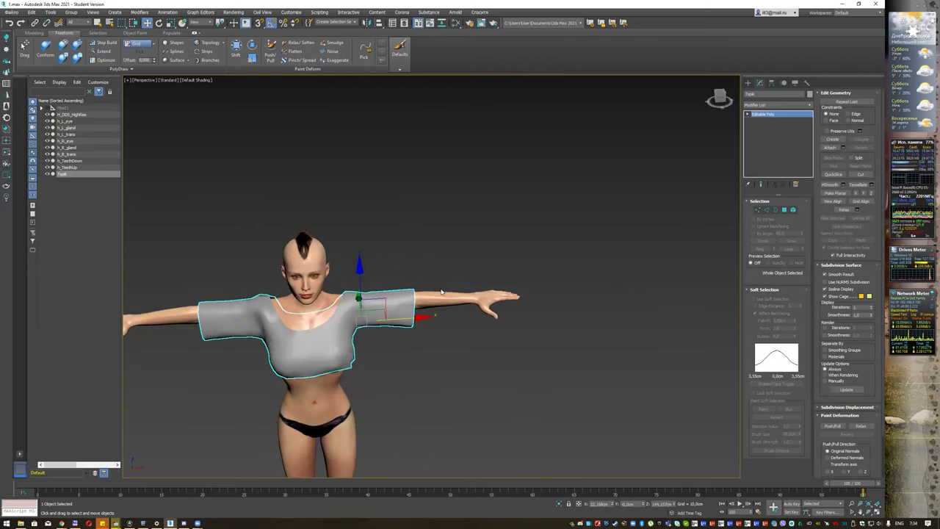
{"action": "left_click", "coordinate": [772, 84]}
{"action": "left_click", "coordinate": [777, 134]}
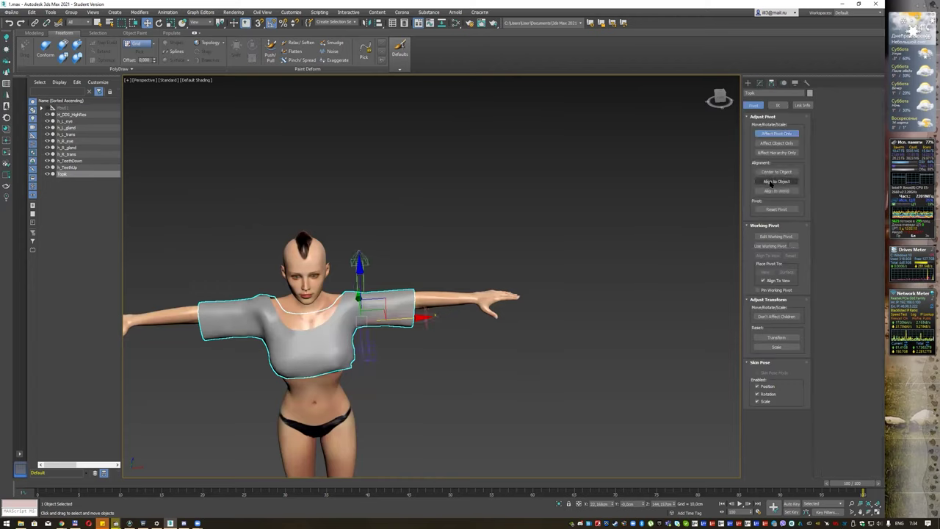
{"action": "left_click", "coordinate": [776, 171]}
{"action": "left_click", "coordinate": [776, 133]}
Select the H_DDS_HighRes body mesh.
{"action": "middle_click_drag", "start_coordinate": [504, 248], "coordinate": [505, 222], "text": "alt"}
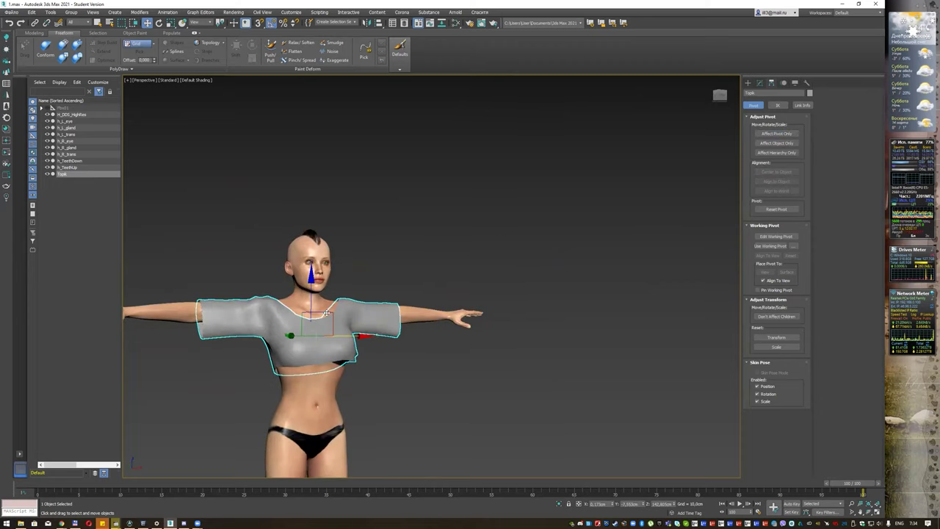
{"action": "key", "text": "q"}
{"action": "mouse_move", "coordinate": [392, 241]}
{"action": "middle_mouse_down"}
{"action": "mouse_move", "coordinate": [415, 178]}
{"action": "mouse_move", "coordinate": [373, 181]}
{"action": "mouse_move", "coordinate": [406, 179]}
{"action": "middle_mouse_up"}
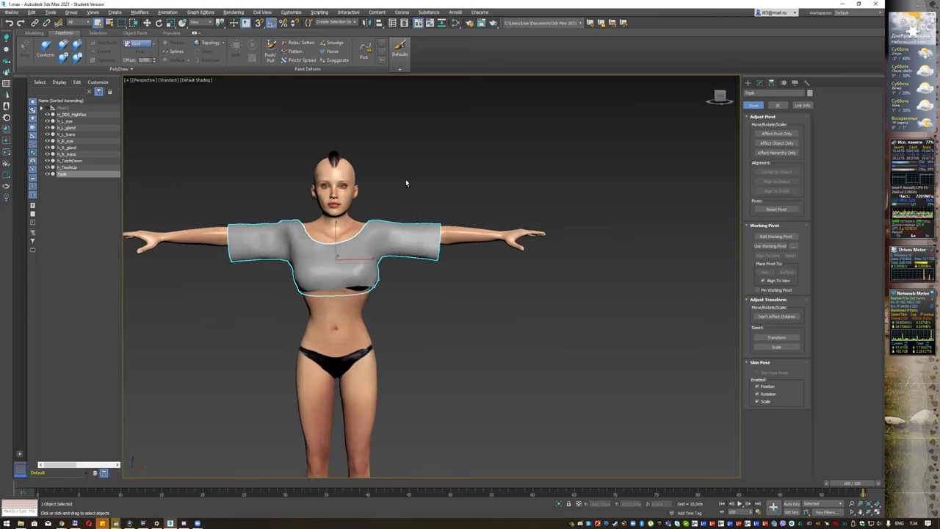
{"action": "left_click", "coordinate": [345, 324]}
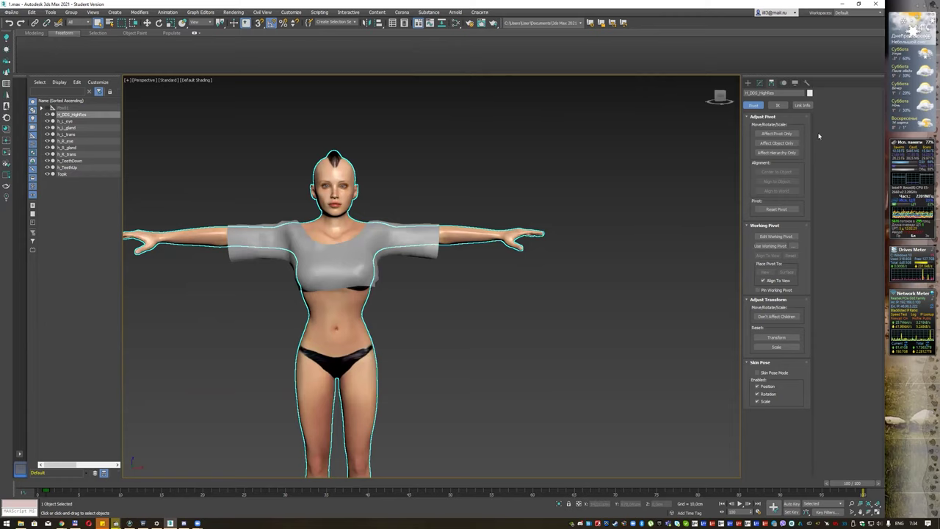
Delete the body's Cloth modifier, leaving Skin over Editable Poly, and view it front-on in wireframe.
{"action": "left_click", "coordinate": [764, 86]}
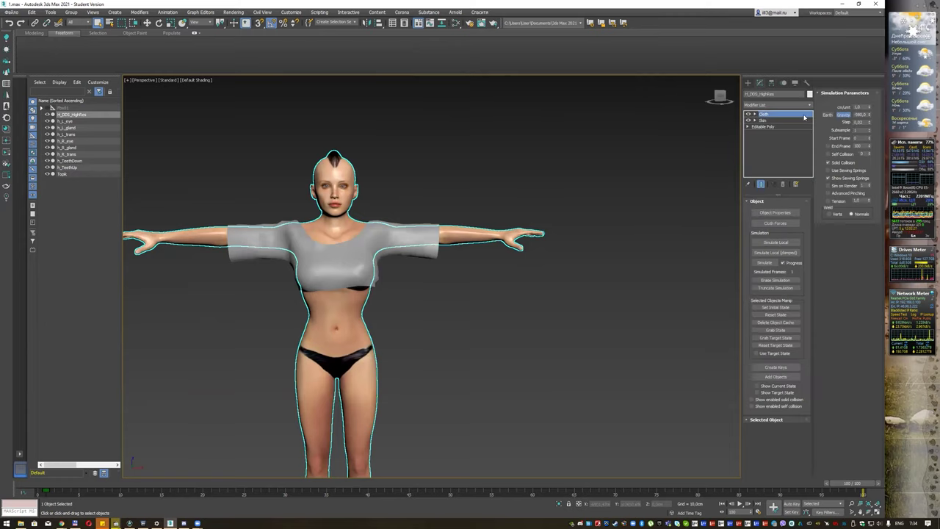
{"action": "left_click", "coordinate": [783, 185]}
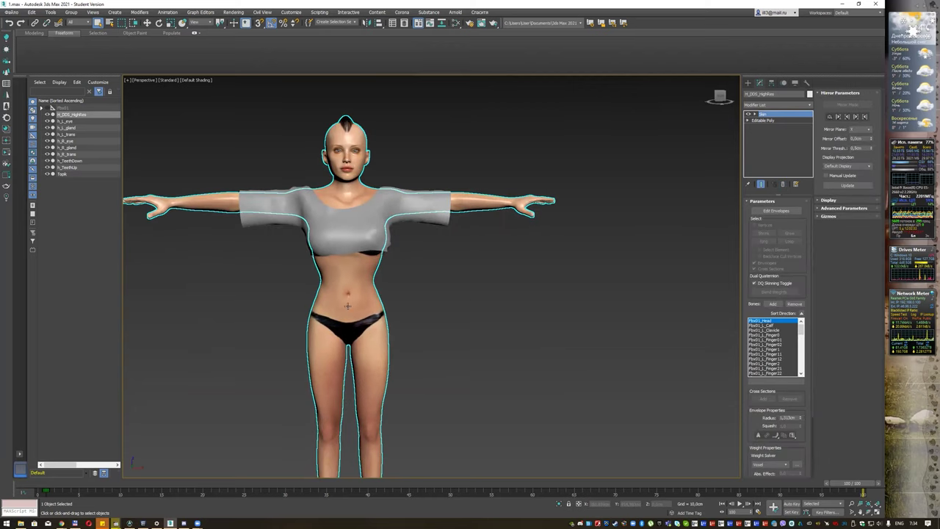
{"action": "key", "text": "f"}
{"action": "key", "text": "F3"}
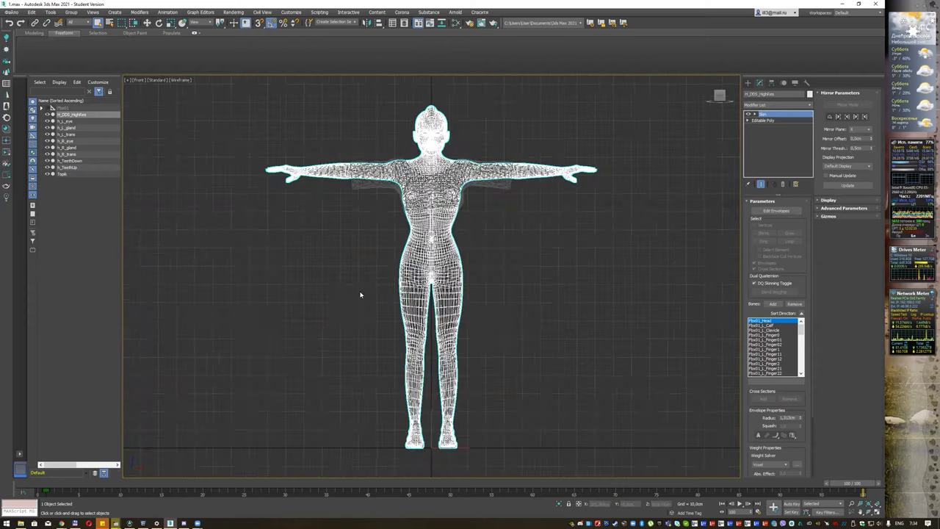
{"action": "scroll", "coordinate": [470, 280], "scroll_direction": "up", "scroll_amount": 2}
{"action": "scroll", "coordinate": [485, 283], "scroll_direction": "up", "scroll_amount": 2}
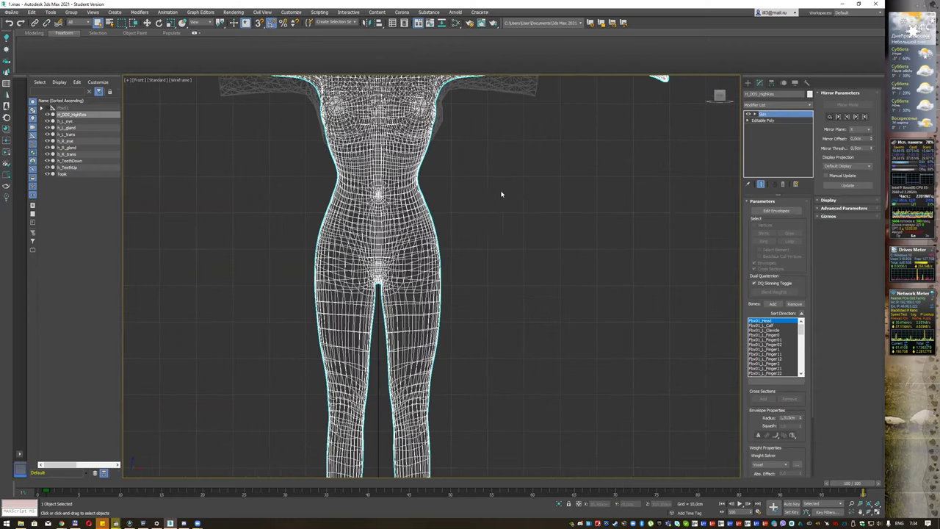
Draw Line001 through five points beside the waist, hip and upper thigh, then isolate it.
{"action": "left_click", "coordinate": [748, 82]}
{"action": "left_click", "coordinate": [755, 94]}
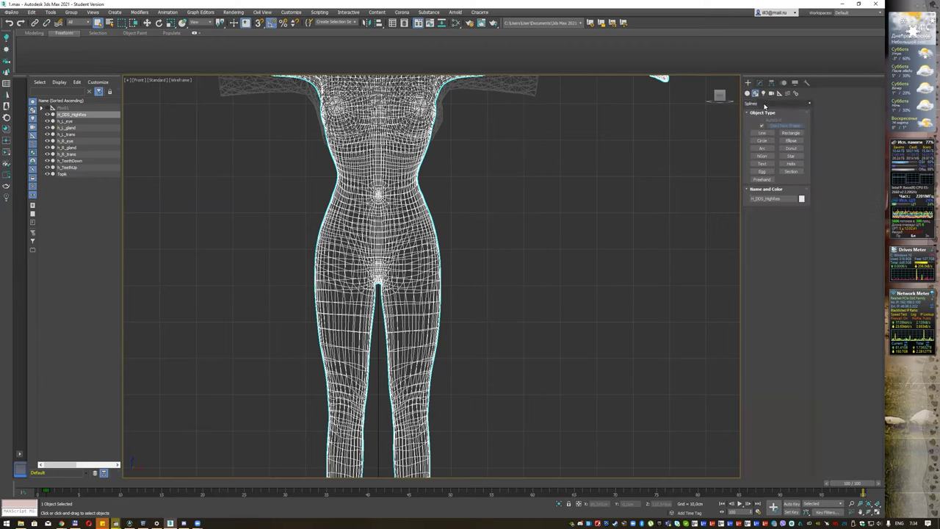
{"action": "left_click", "coordinate": [768, 132]}
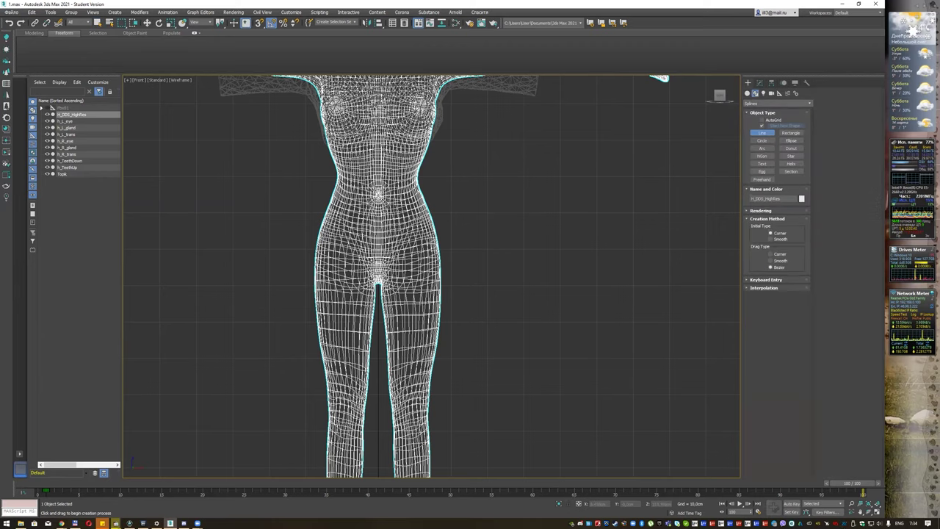
{"action": "left_click", "coordinate": [377, 196]}
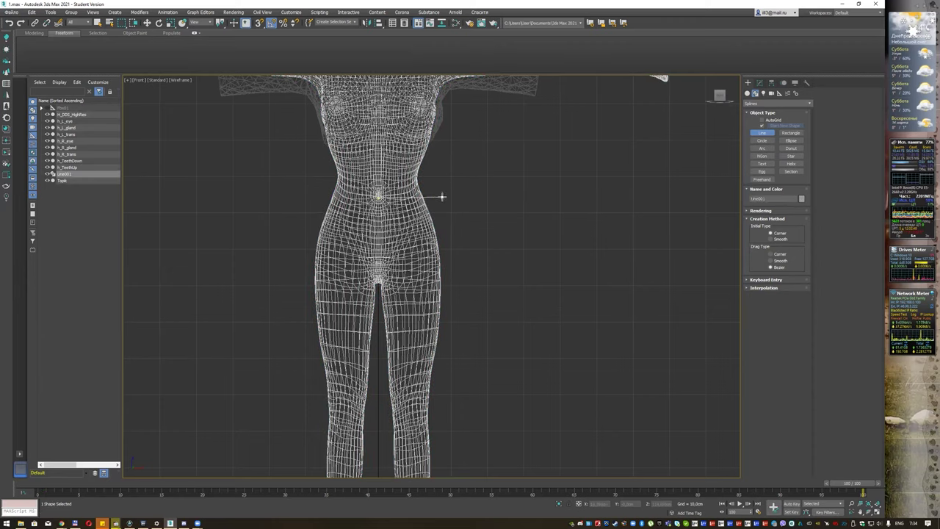
{"action": "left_click", "coordinate": [444, 197]}
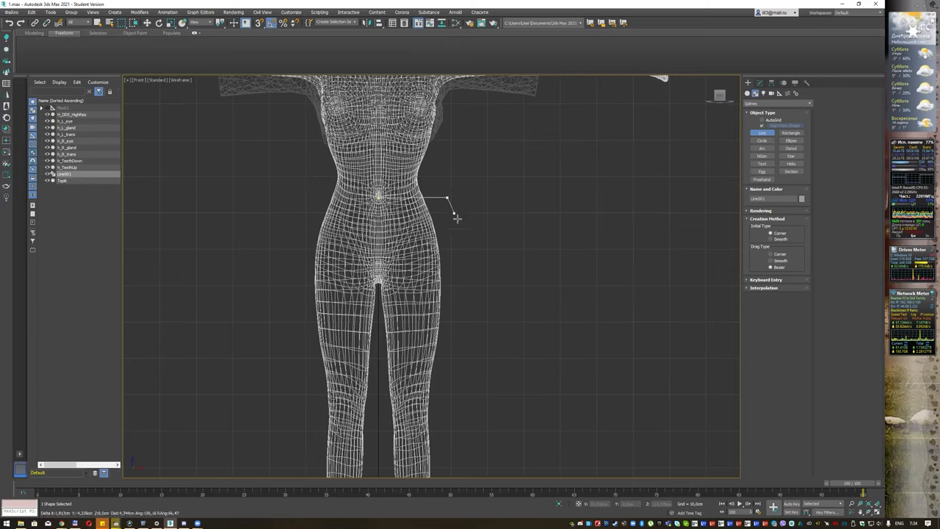
{"action": "left_click", "coordinate": [471, 310]}
{"action": "left_click", "coordinate": [460, 363]}
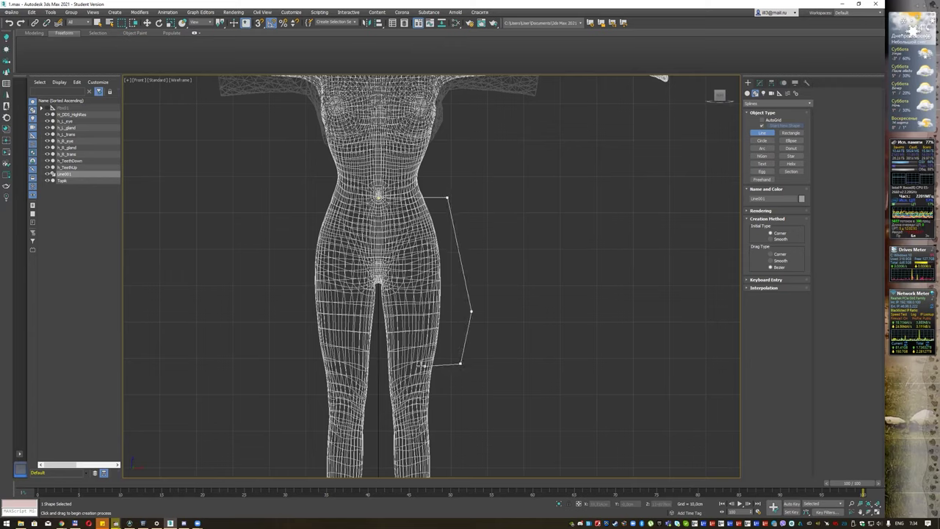
{"action": "left_click", "coordinate": [385, 366]}
{"action": "right_click", "coordinate": [385, 366]}
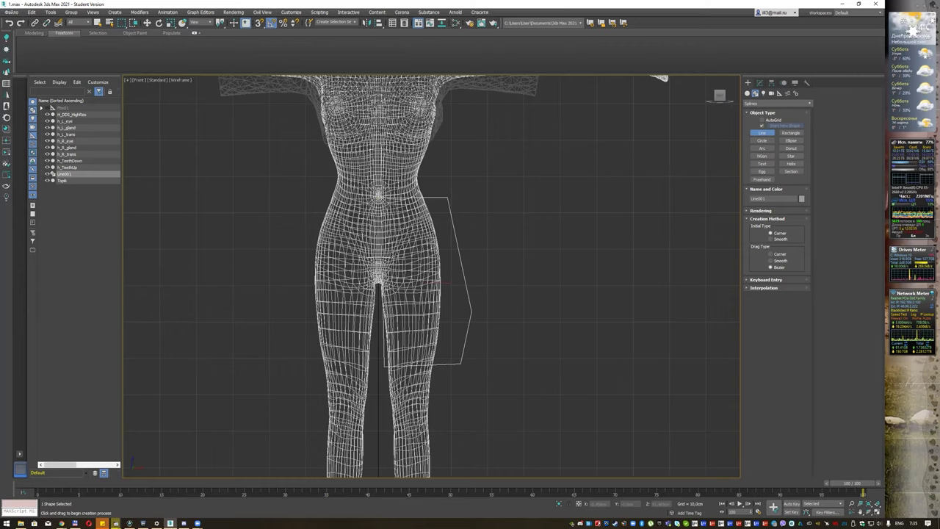
{"action": "key", "text": "alt+q"}
Mirror a copy of the half-outline spline and move it left to meet the original.
{"action": "right_click", "coordinate": [376, 273]}
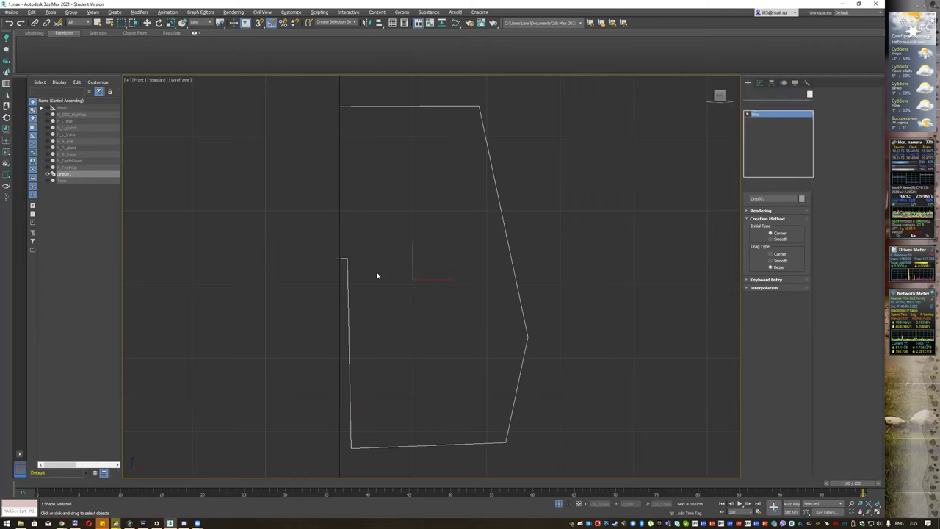
{"action": "middle_click_drag", "start_coordinate": [386, 248], "coordinate": [387, 230]}
{"action": "scroll", "coordinate": [387, 231], "scroll_direction": "down", "scroll_amount": 2}
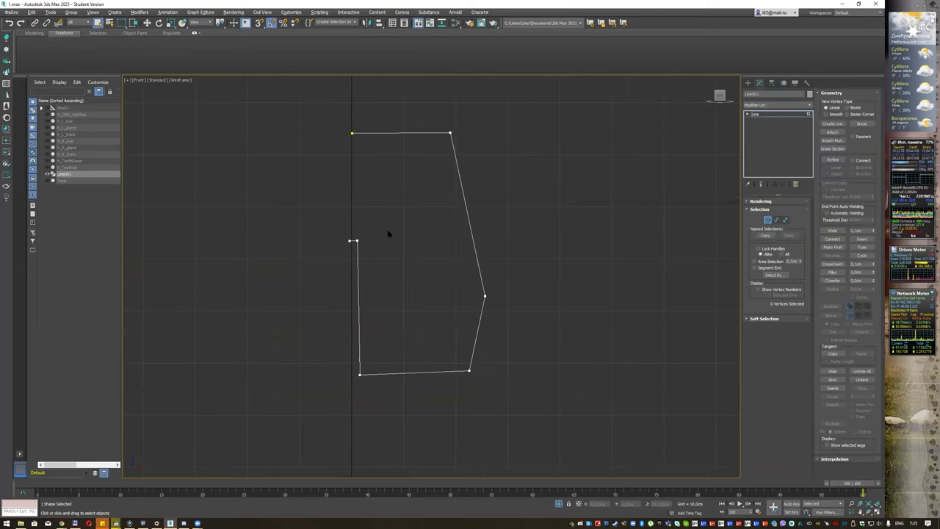
{"action": "key", "text": "3"}
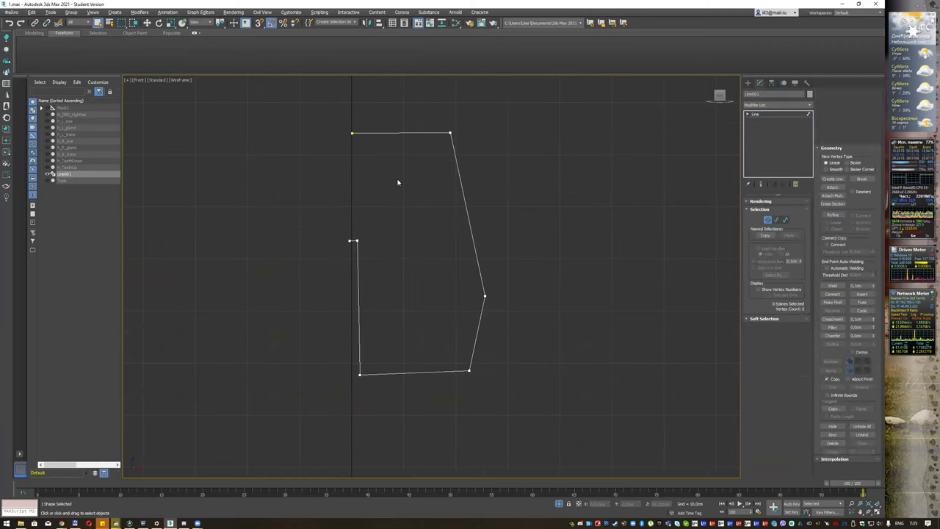
{"action": "left_click", "coordinate": [463, 276]}
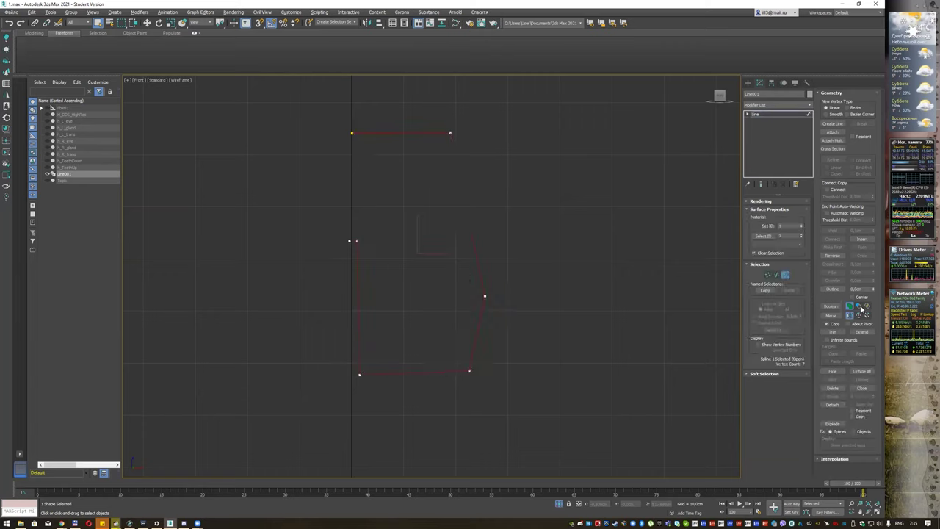
{"action": "left_click", "coordinate": [830, 315]}
{"action": "key", "text": "w"}
{"action": "left_click_drag", "start_coordinate": [476, 253], "coordinate": [342, 256]}
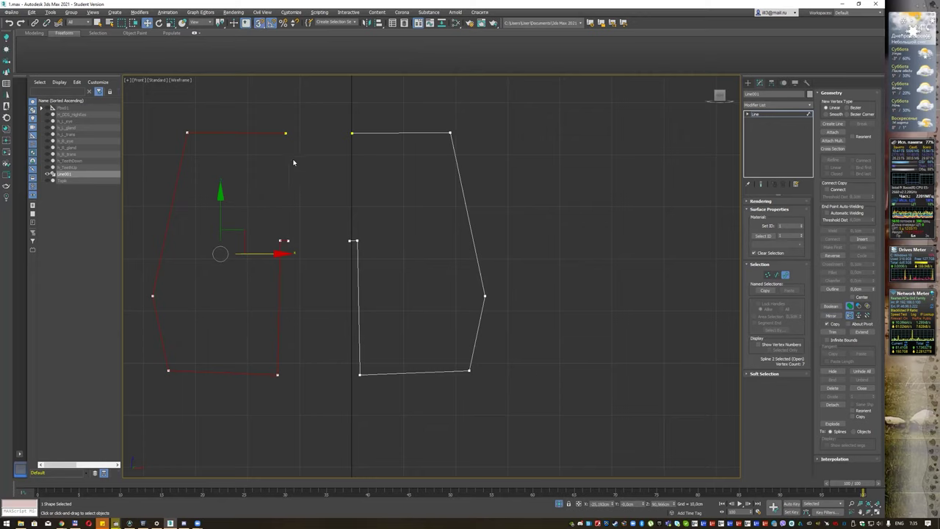
{"action": "left_click_drag", "start_coordinate": [316, 133], "coordinate": [352, 133]}
Fuse and weld the two overlapping vertices at the top of the centre slit.
{"action": "scroll", "coordinate": [366, 241], "scroll_direction": "up", "scroll_amount": 4}
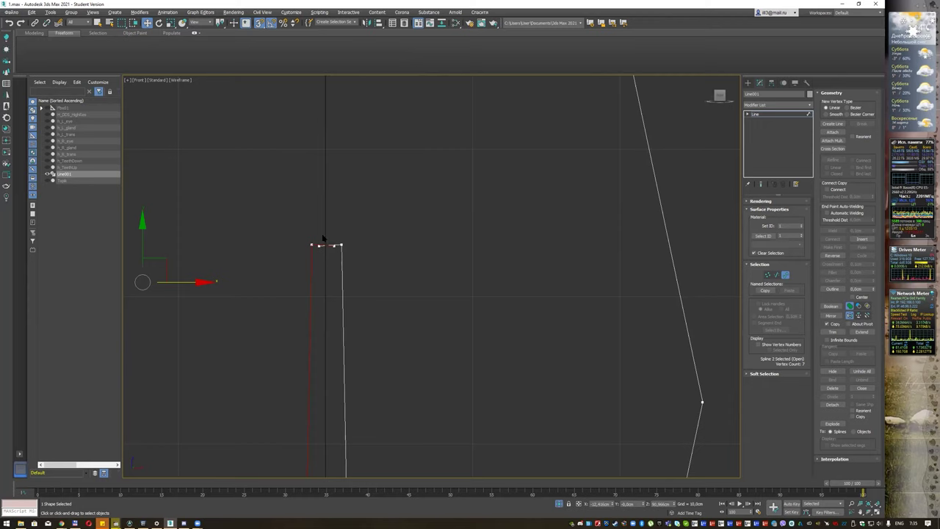
{"action": "key", "text": "1"}
{"action": "left_click", "coordinate": [335, 258]}
{"action": "left_click", "coordinate": [338, 258]}
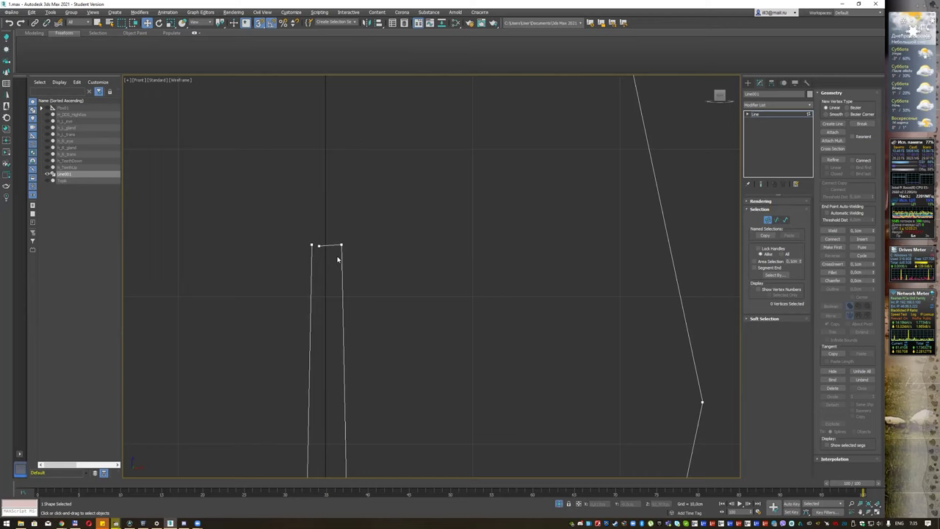
{"action": "left_click_drag", "start_coordinate": [298, 237], "coordinate": [327, 266]}
{"action": "left_click", "coordinate": [860, 248]}
{"action": "left_click", "coordinate": [832, 230]}
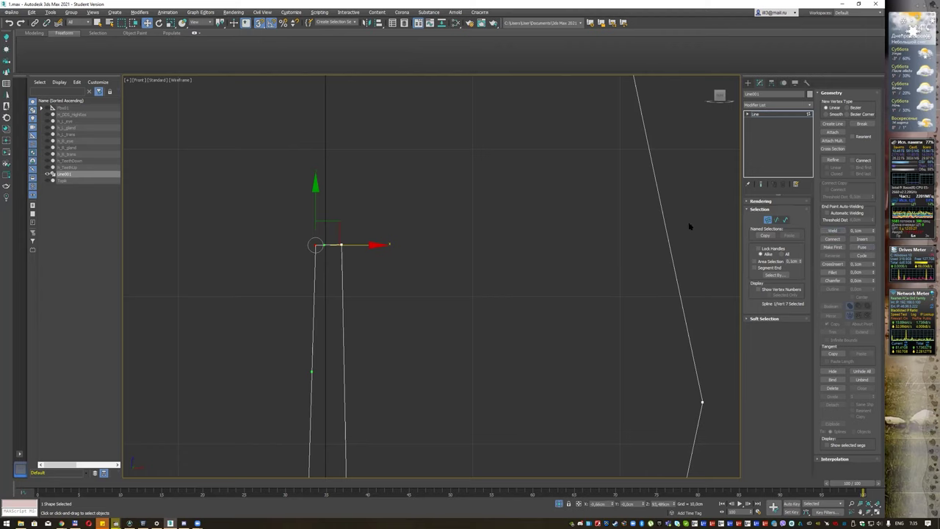
{"action": "scroll", "coordinate": [420, 218], "scroll_direction": "down", "scroll_amount": 2}
{"action": "scroll", "coordinate": [419, 216], "scroll_direction": "down", "scroll_amount": 2}
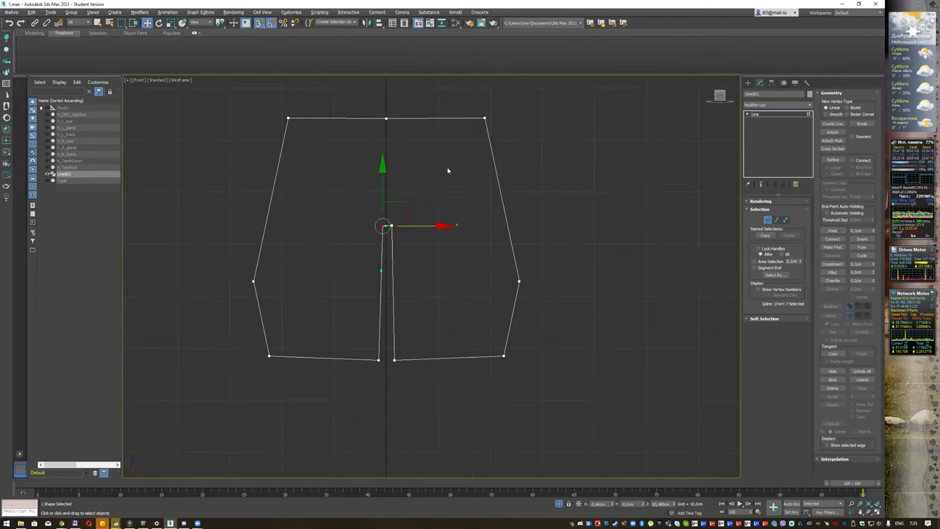
Weld the two top-middle vertices so Line001 becomes one closed 10-vertex spline.
{"action": "middle_click_drag", "start_coordinate": [482, 177], "coordinate": [402, 221]}
{"action": "scroll", "coordinate": [443, 235], "scroll_direction": "down", "scroll_amount": 2}
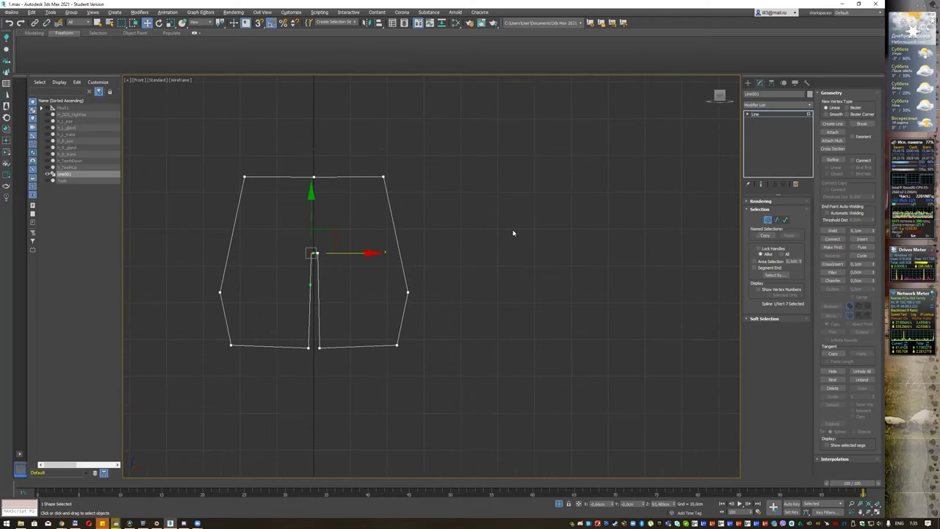
{"action": "left_click_drag", "start_coordinate": [324, 195], "coordinate": [326, 198]}
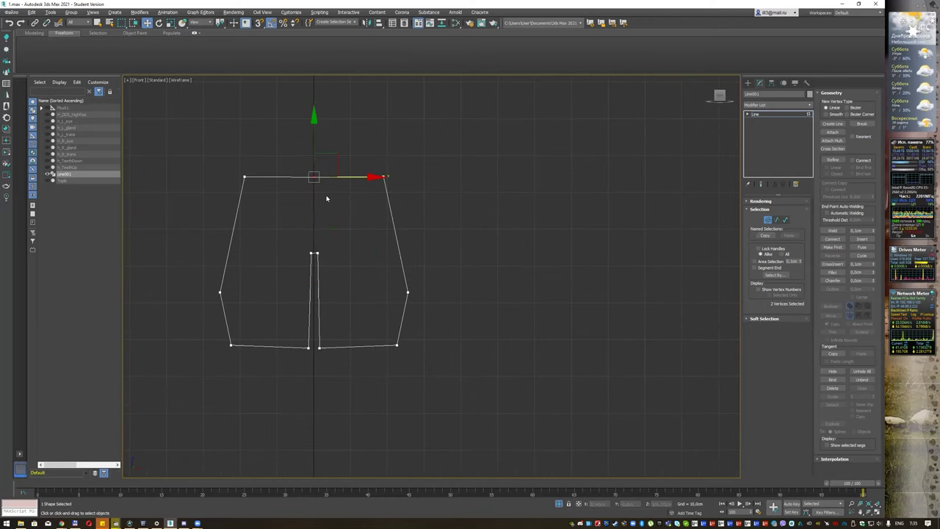
{"action": "key", "text": "ctrl+z"}
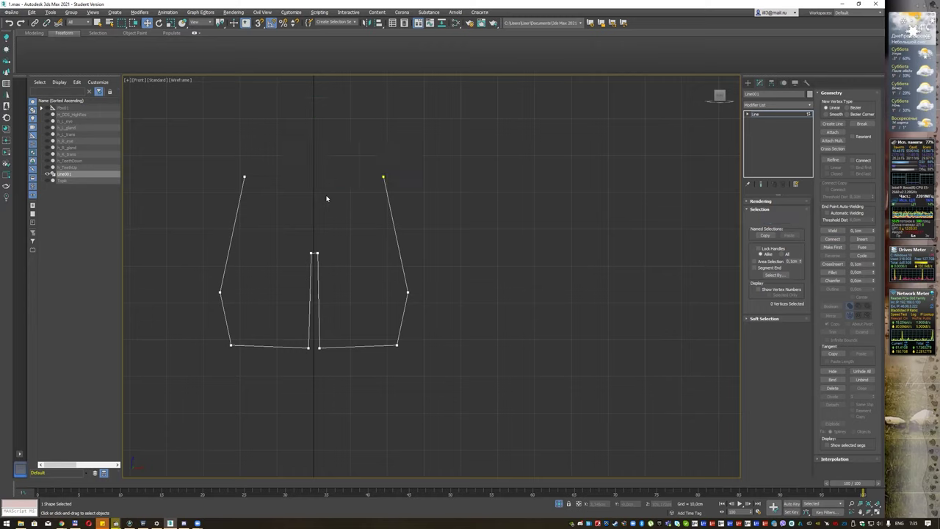
{"action": "key", "text": "ctrl+y"}
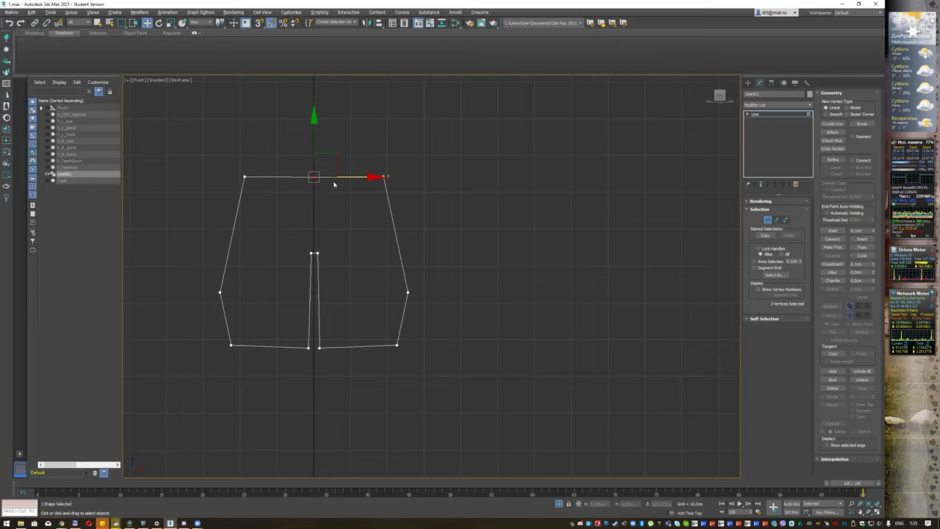
{"action": "left_click", "coordinate": [367, 154]}
{"action": "left_click_drag", "start_coordinate": [302, 163], "coordinate": [327, 189]}
{"action": "left_click", "coordinate": [840, 231]}
{"action": "left_click_drag", "start_coordinate": [341, 211], "coordinate": [341, 212]}
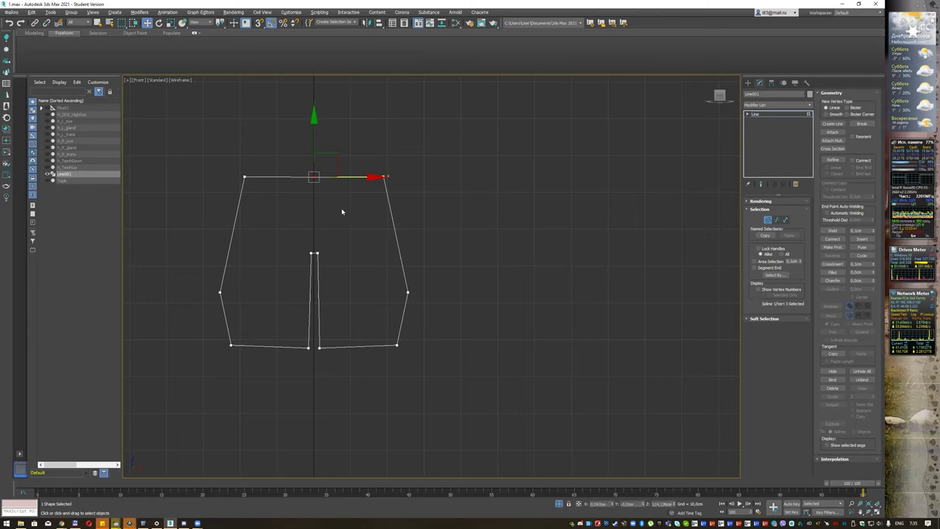
{"action": "key", "text": "Delete"}
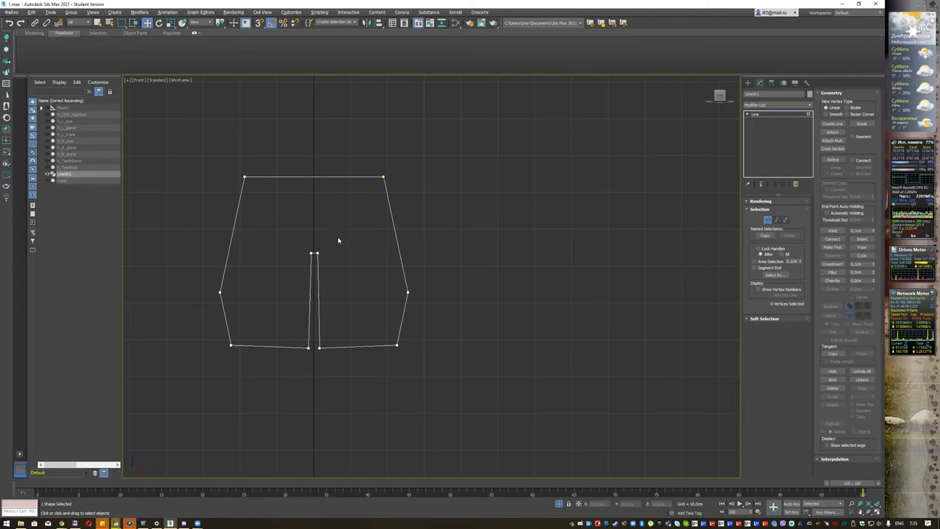
{"action": "left_click", "coordinate": [784, 218]}
Select the whole outline spline and Shift-copy it to the right.
{"action": "left_click", "coordinate": [338, 177]}
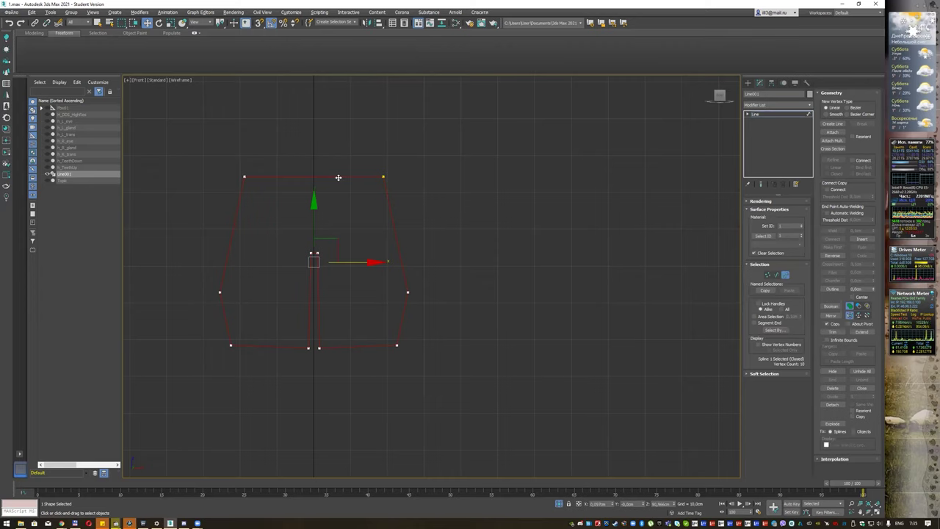
{"action": "key", "text": "1"}
{"action": "key", "text": "ctrl+a"}
{"action": "left_click", "coordinate": [256, 118]}
{"action": "left_click_drag", "start_coordinate": [199, 147], "coordinate": [472, 410]}
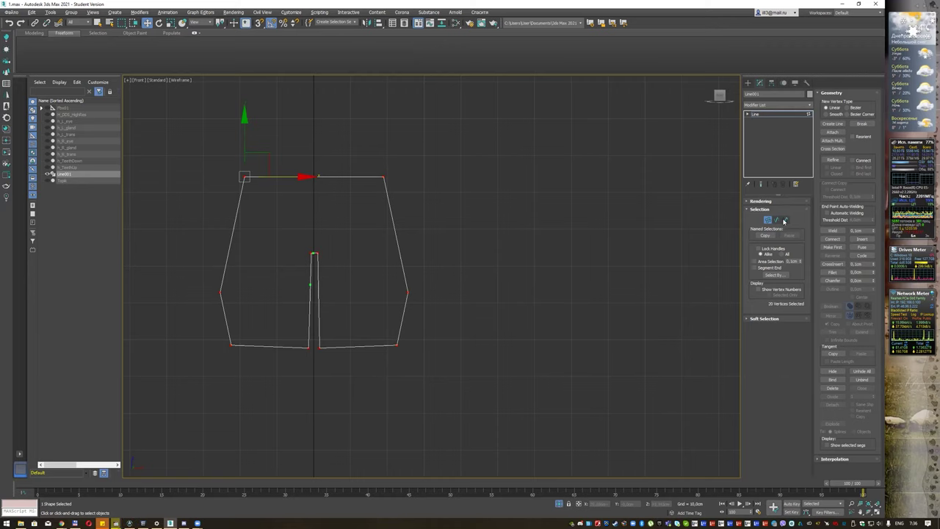
{"action": "left_click", "coordinate": [785, 220]}
{"action": "left_click_drag", "start_coordinate": [199, 164], "coordinate": [473, 407]}
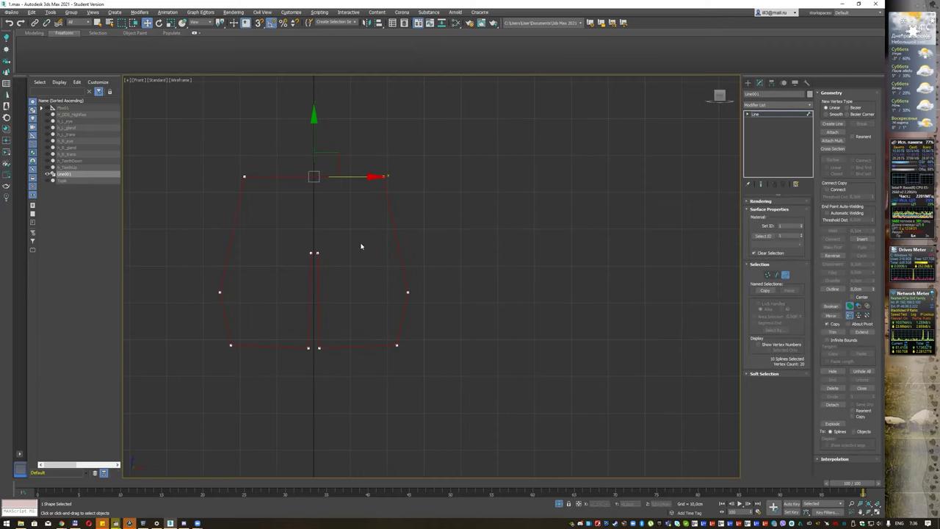
{"action": "left_click_drag", "start_coordinate": [350, 176], "coordinate": [579, 191], "text": "shift"}
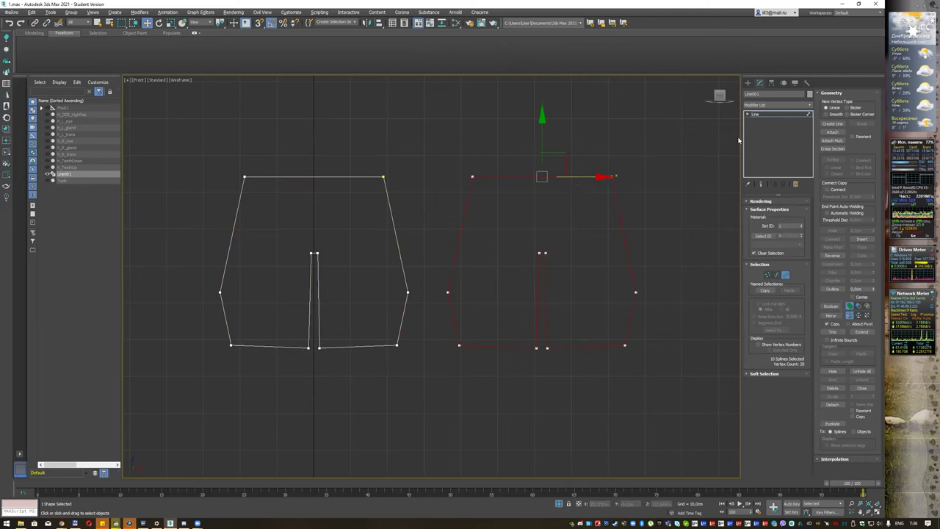
Apply a Garment Maker modifier to both outlines and unhide the body.
{"action": "left_click", "coordinate": [760, 114]}
{"action": "left_click", "coordinate": [793, 108]}
{"action": "key", "text": "g"}
{"action": "key", "text": "Return"}
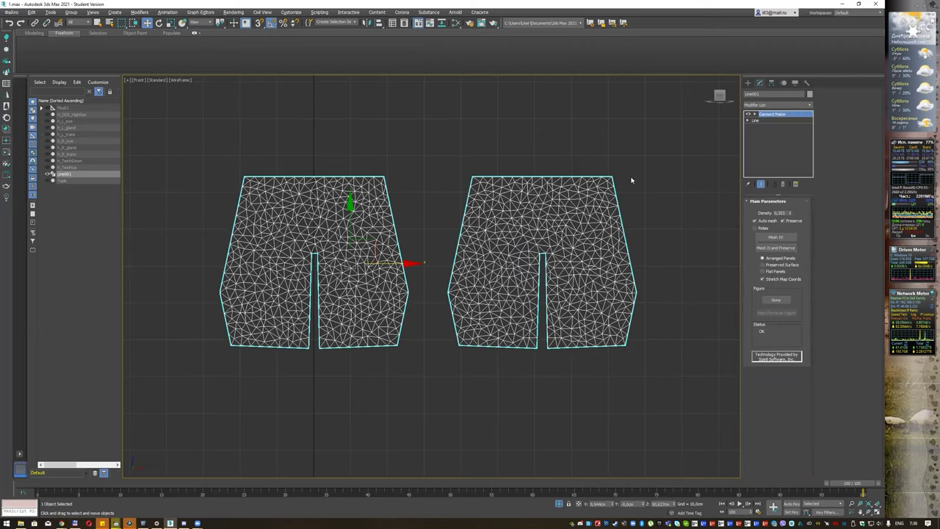
{"action": "left_click", "coordinate": [559, 504]}
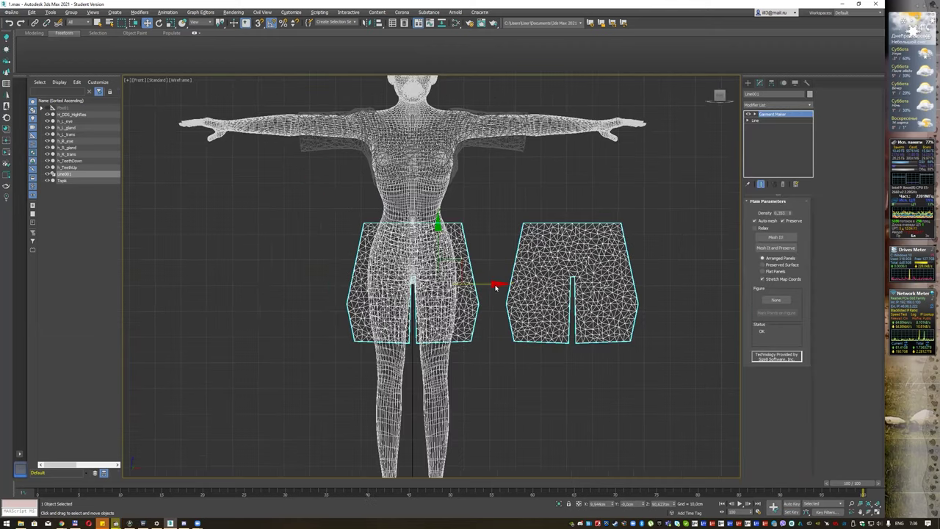
In Garment Maker Panels, move the right-hand panel in front of the body's hips.
{"action": "left_click", "coordinate": [754, 115]}
{"action": "left_click", "coordinate": [768, 126]}
{"action": "left_click", "coordinate": [600, 278]}
{"action": "left_click_drag", "start_coordinate": [617, 284], "coordinate": [457, 282]}
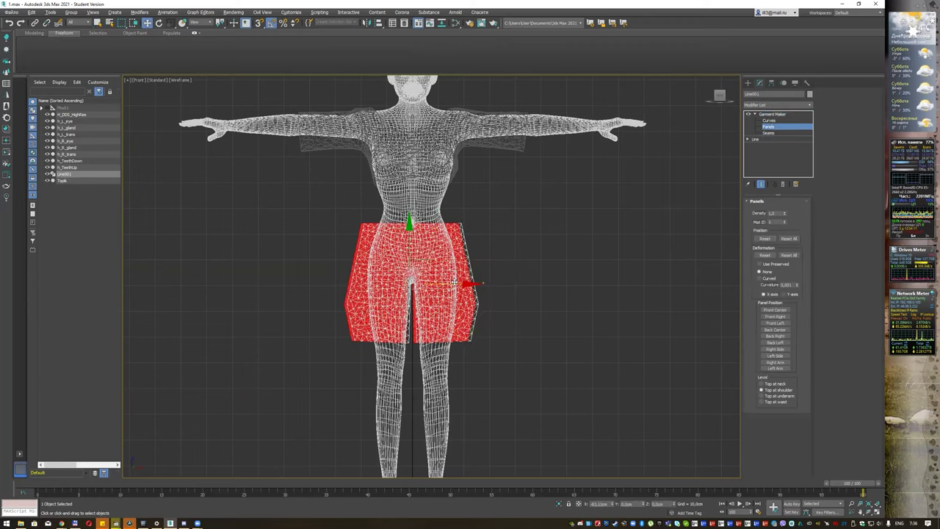
{"action": "key", "text": "p"}
{"action": "middle_click_drag", "start_coordinate": [458, 281], "coordinate": [468, 330], "text": "alt"}
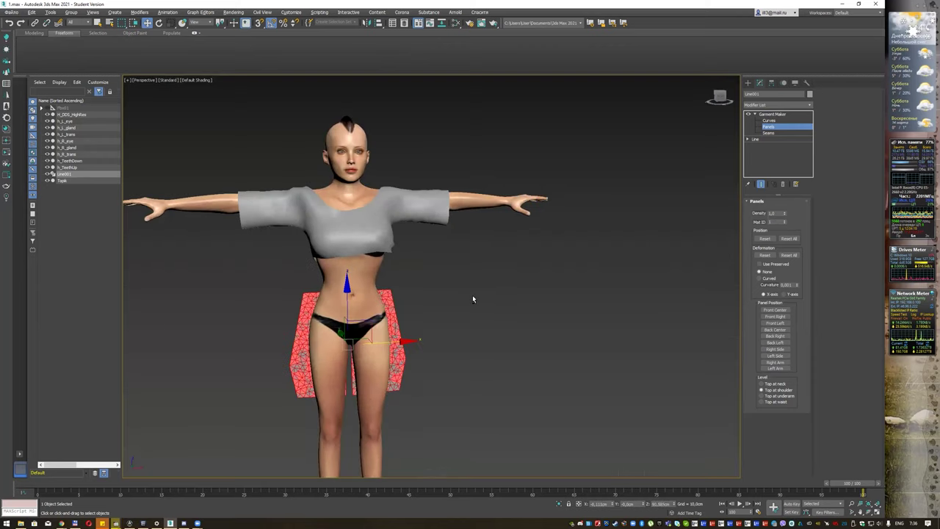
{"action": "mouse_move", "coordinate": [320, 337]}
{"action": "left_mouse_down"}
{"action": "mouse_move", "coordinate": [320, 365]}
{"action": "mouse_move", "coordinate": [362, 349]}
{"action": "left_mouse_up"}
{"action": "mouse_move", "coordinate": [361, 349]}
{"action": "middle_mouse_down", "text": "alt"}
{"action": "mouse_move", "coordinate": [366, 358]}
{"action": "mouse_move", "coordinate": [450, 338]}
{"action": "mouse_move", "coordinate": [400, 347]}
{"action": "middle_mouse_up", "text": "alt"}
Rotate the other garment panel so it stands behind the body.
{"action": "left_click", "coordinate": [309, 348]}
{"action": "key", "text": "e"}
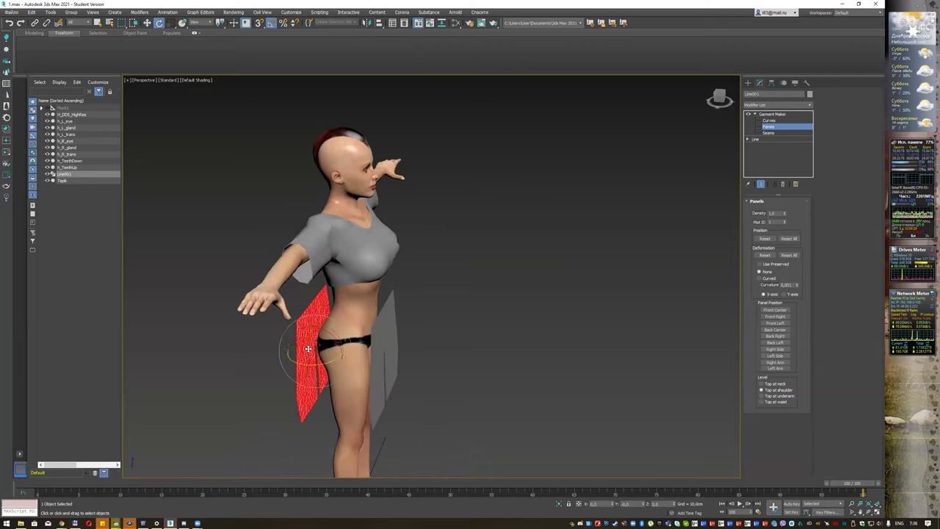
{"action": "left_click_drag", "start_coordinate": [356, 358], "coordinate": [358, 357]}
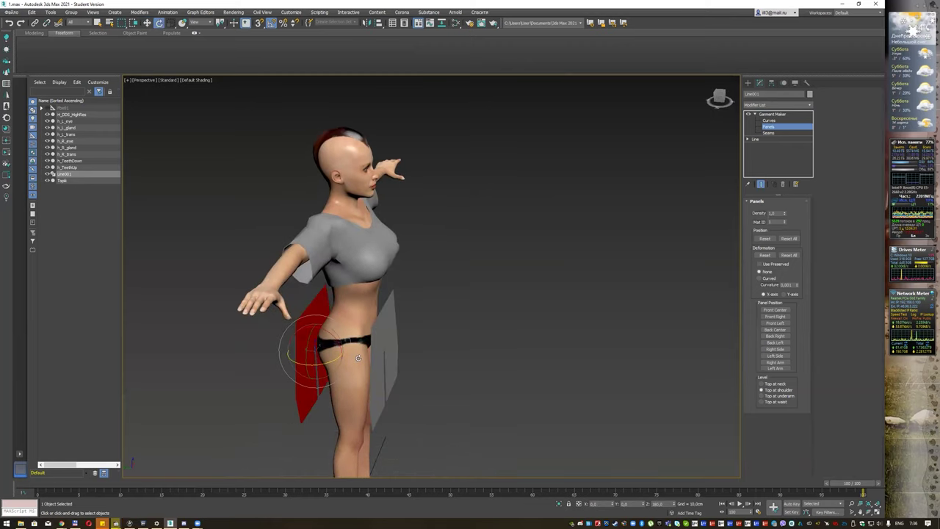
{"action": "middle_click_drag", "start_coordinate": [440, 322], "coordinate": [450, 309], "text": "alt"}
{"action": "left_click", "coordinate": [768, 132]}
{"action": "mouse_move", "coordinate": [709, 203]}
{"action": "middle_mouse_down", "text": "alt"}
{"action": "mouse_move", "coordinate": [524, 256]}
{"action": "mouse_move", "coordinate": [544, 254]}
{"action": "middle_mouse_up", "text": "alt"}
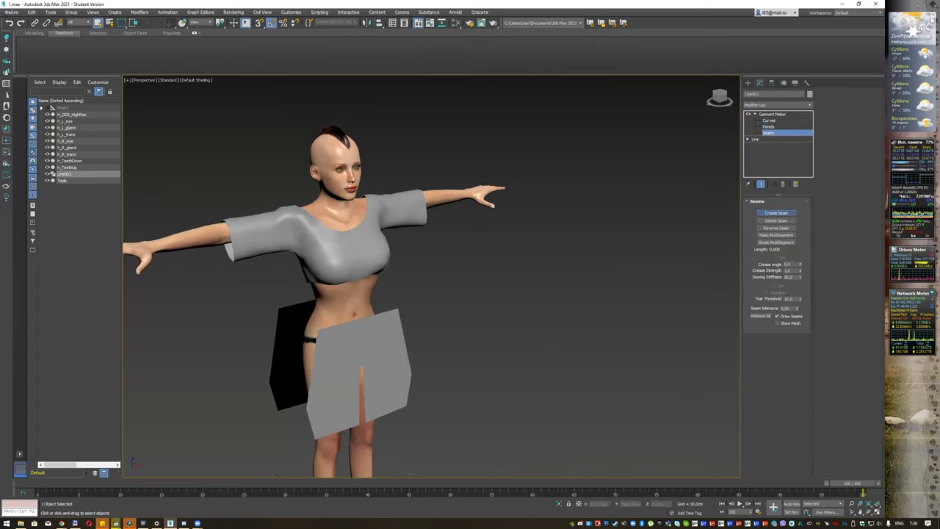
Create seams joining the side edges of the front and back panels.
{"action": "left_click", "coordinate": [274, 339]}
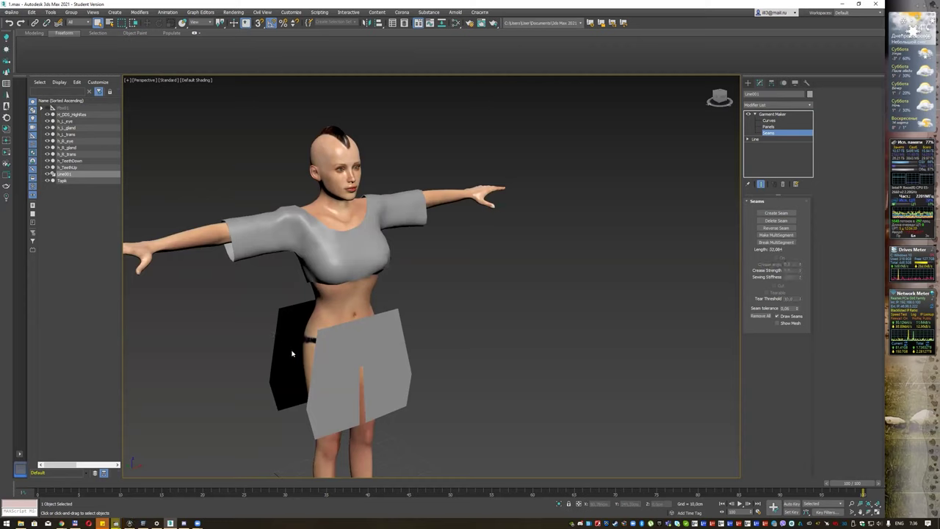
{"action": "left_click", "coordinate": [765, 243]}
{"action": "left_click", "coordinate": [271, 404]}
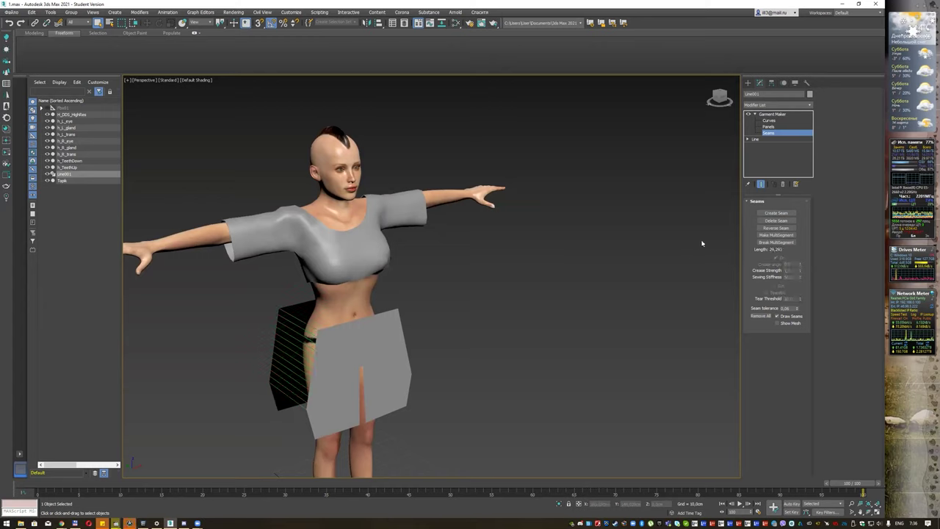
{"action": "left_click", "coordinate": [775, 213]}
{"action": "middle_click_drag", "start_coordinate": [550, 312], "coordinate": [407, 330], "text": "alt"}
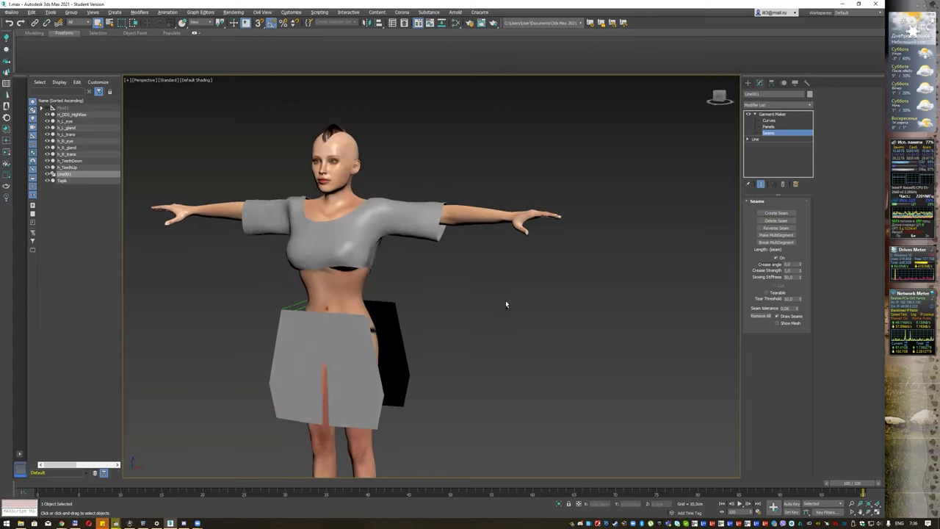
{"action": "left_click_drag", "start_coordinate": [409, 330], "coordinate": [370, 355]}
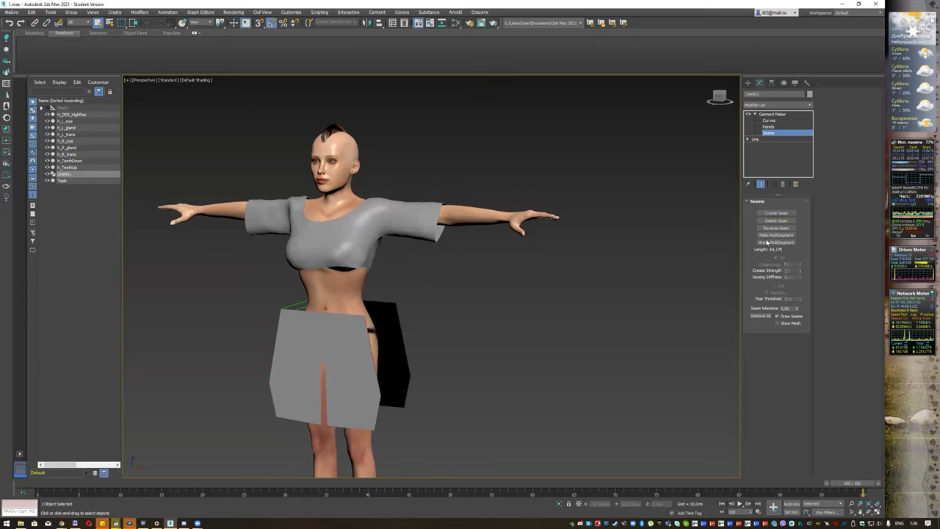
{"action": "left_click", "coordinate": [400, 422]}
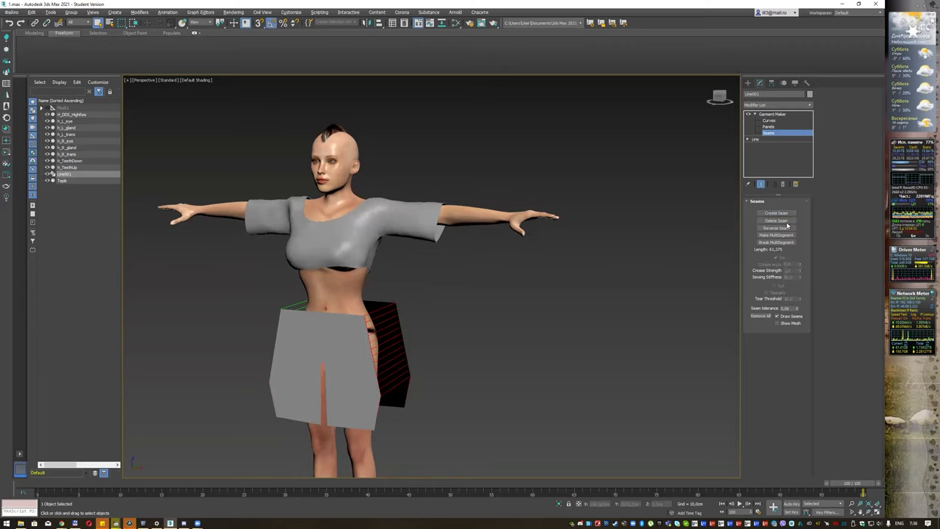
{"action": "mouse_move", "coordinate": [556, 324]}
{"action": "middle_mouse_down", "text": "alt"}
{"action": "mouse_move", "coordinate": [505, 346]}
{"action": "mouse_move", "coordinate": [442, 395]}
{"action": "middle_mouse_up", "text": "alt"}
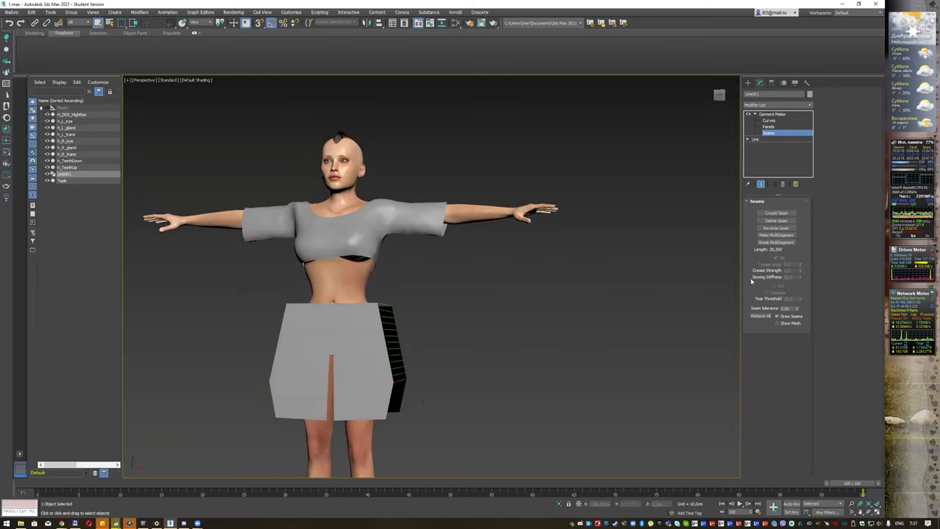
{"action": "left_click", "coordinate": [775, 212]}
{"action": "mouse_move", "coordinate": [481, 367]}
{"action": "middle_mouse_down", "text": "alt"}
{"action": "mouse_move", "coordinate": [464, 357]}
{"action": "mouse_move", "coordinate": [464, 366]}
{"action": "middle_mouse_up", "text": "alt"}
Isolate the skirt panels and create a seam joining their inner edges.
{"action": "key", "text": "alt+q"}
{"action": "mouse_move", "coordinate": [264, 316]}
{"action": "middle_mouse_down", "text": "alt"}
{"action": "mouse_move", "coordinate": [279, 315]}
{"action": "mouse_move", "coordinate": [279, 300]}
{"action": "mouse_move", "coordinate": [266, 394]}
{"action": "middle_mouse_up", "text": "alt"}
{"action": "left_click", "coordinate": [266, 395]}
{"action": "left_click", "coordinate": [776, 213]}
{"action": "left_click", "coordinate": [266, 360]}
{"action": "left_click", "coordinate": [271, 373]}
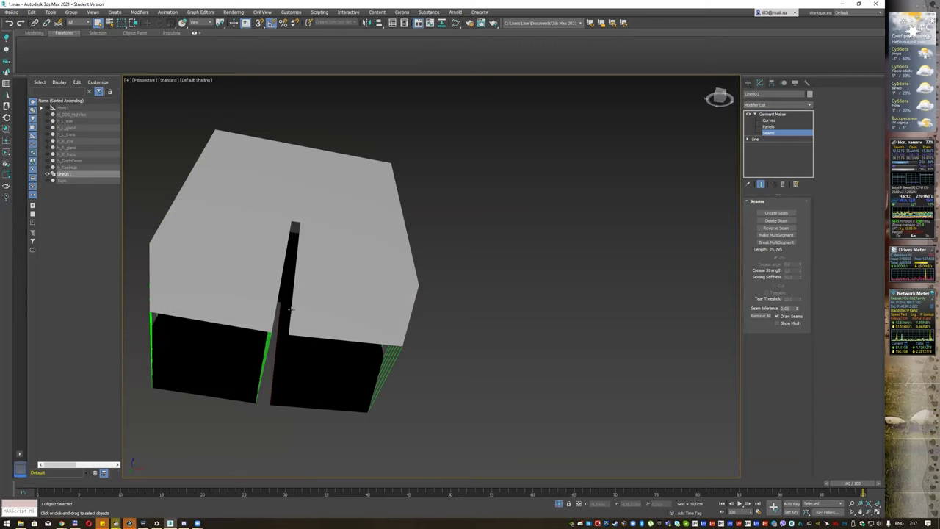
{"action": "left_click", "coordinate": [776, 213]}
{"action": "left_click", "coordinate": [285, 315]}
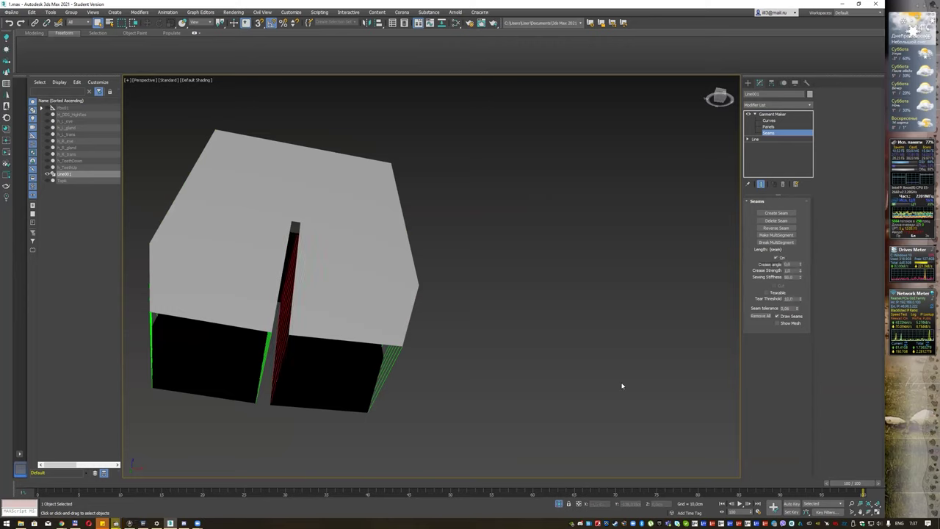
Exit isolation to show the whole character and return to the Garment Maker level.
{"action": "left_click", "coordinate": [560, 503]}
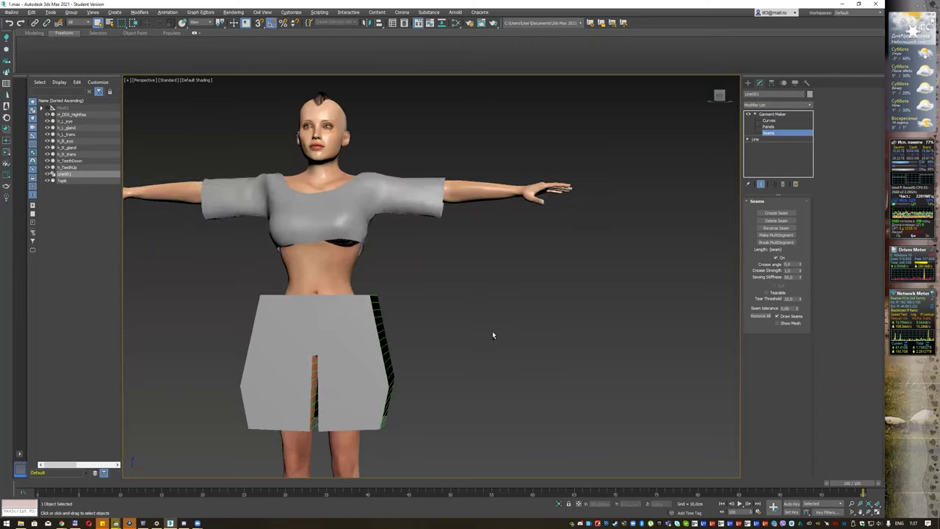
{"action": "middle_click_drag", "start_coordinate": [495, 331], "coordinate": [516, 338], "text": "alt"}
{"action": "left_click", "coordinate": [792, 113]}
Add a Cloth modifier to the garment and rename the object to shortik.
{"action": "left_click", "coordinate": [795, 106]}
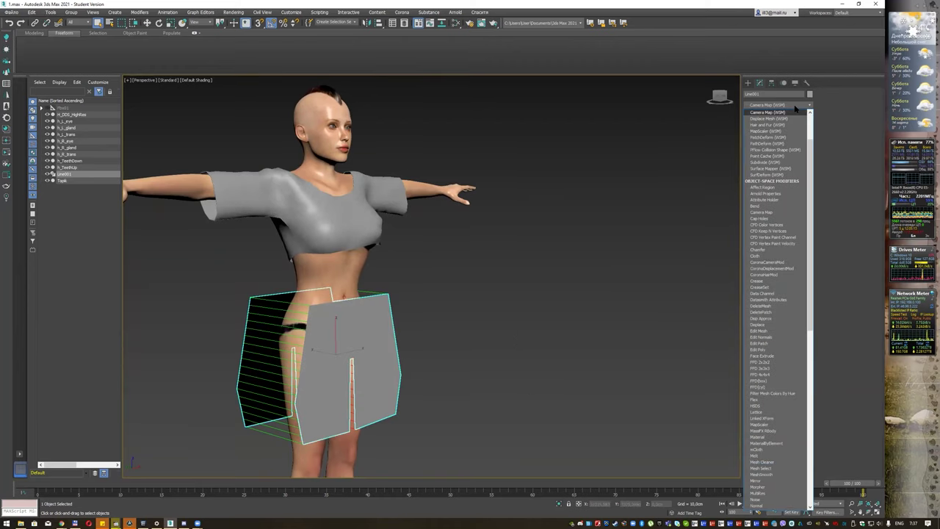
{"action": "scroll", "coordinate": [795, 107], "scroll_direction": "down", "scroll_amount": 8}
{"action": "left_click", "coordinate": [794, 110]}
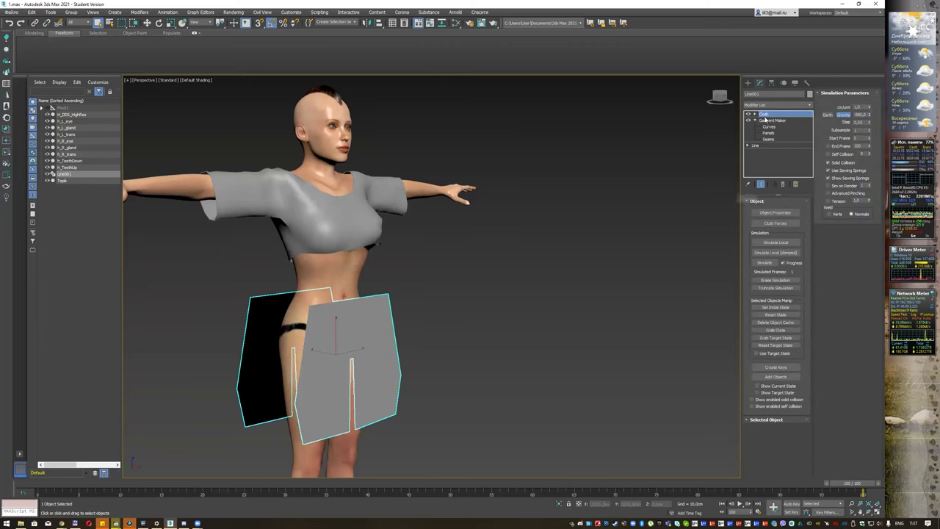
{"action": "left_click", "coordinate": [768, 94]}
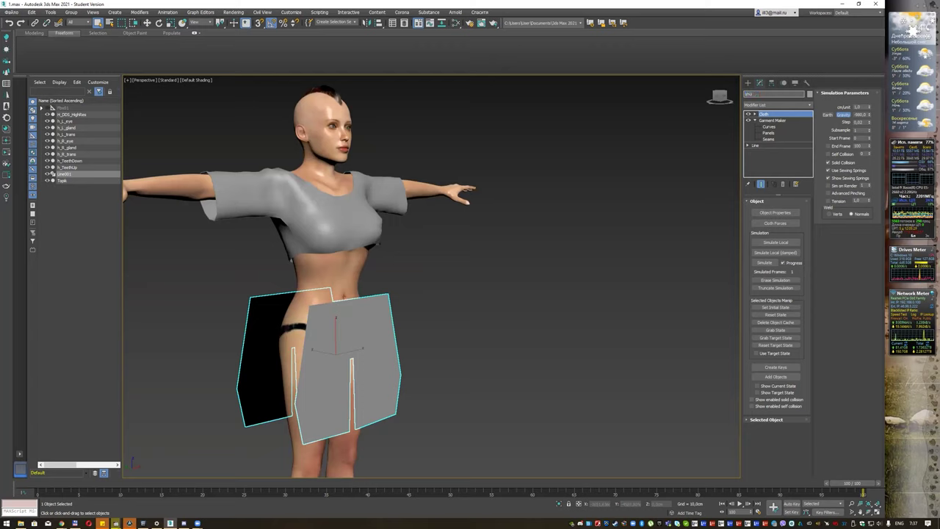
{"action": "key", "text": "Return"}
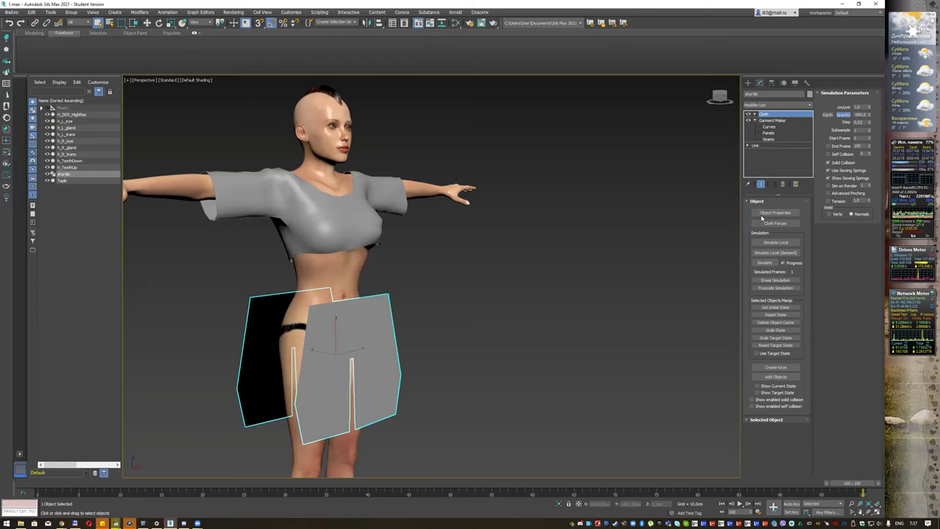
Set shortik as cloth with the Silk preset and add H_DDS_HighRes to the simulation.
{"action": "left_click", "coordinate": [387, 162]}
{"action": "left_click", "coordinate": [425, 152]}
{"action": "left_click", "coordinate": [450, 172]}
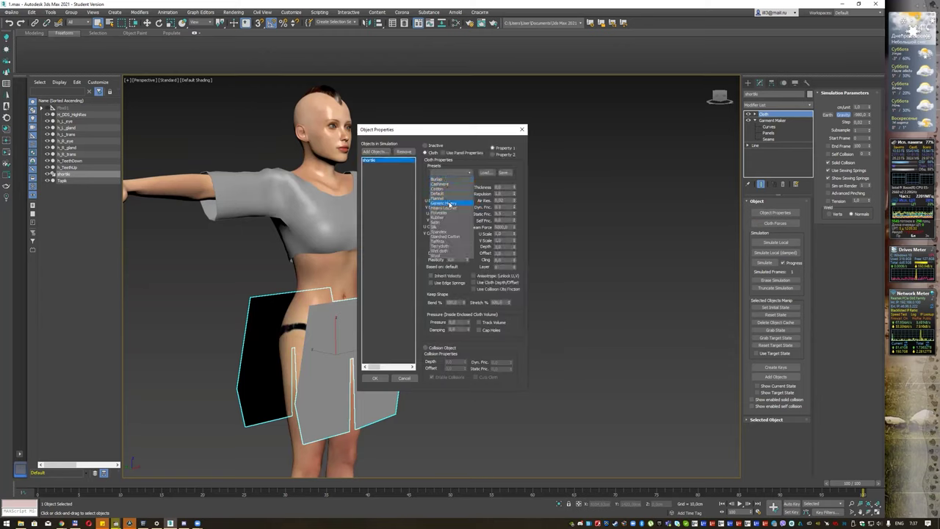
{"action": "left_click", "coordinate": [440, 227]}
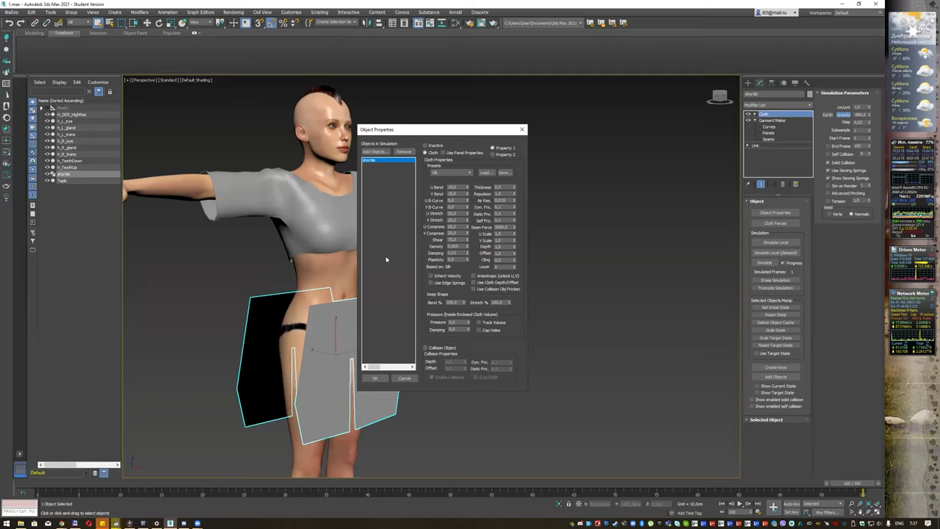
{"action": "left_click", "coordinate": [375, 152]}
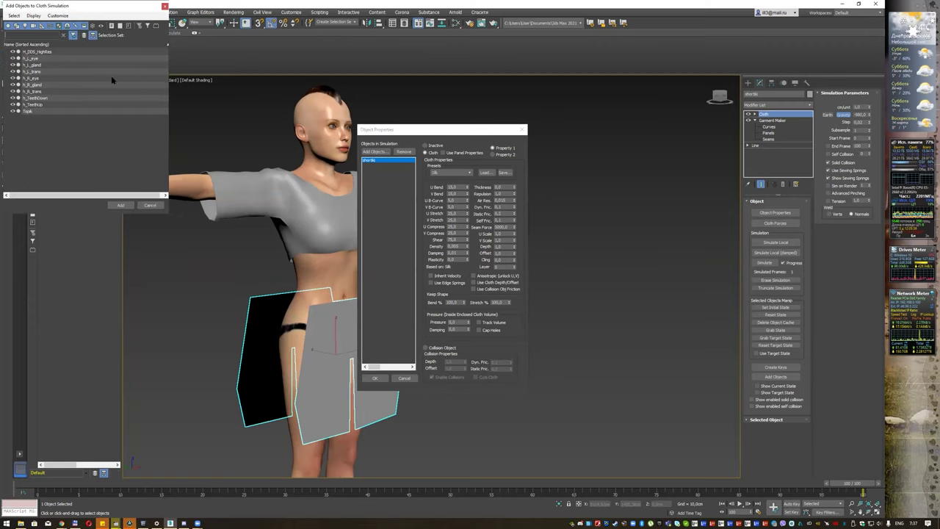
{"action": "left_click", "coordinate": [47, 46]}
{"action": "left_click", "coordinate": [45, 58]}
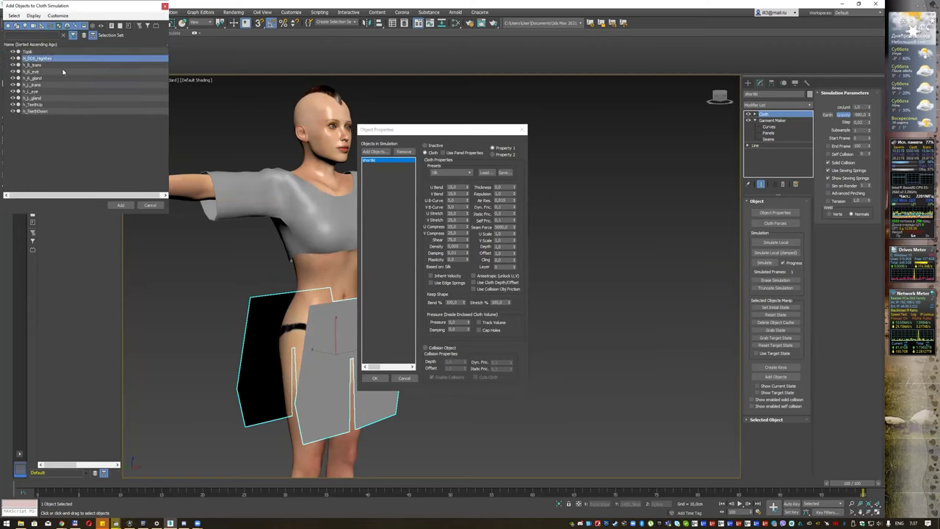
{"action": "left_click", "coordinate": [121, 206]}
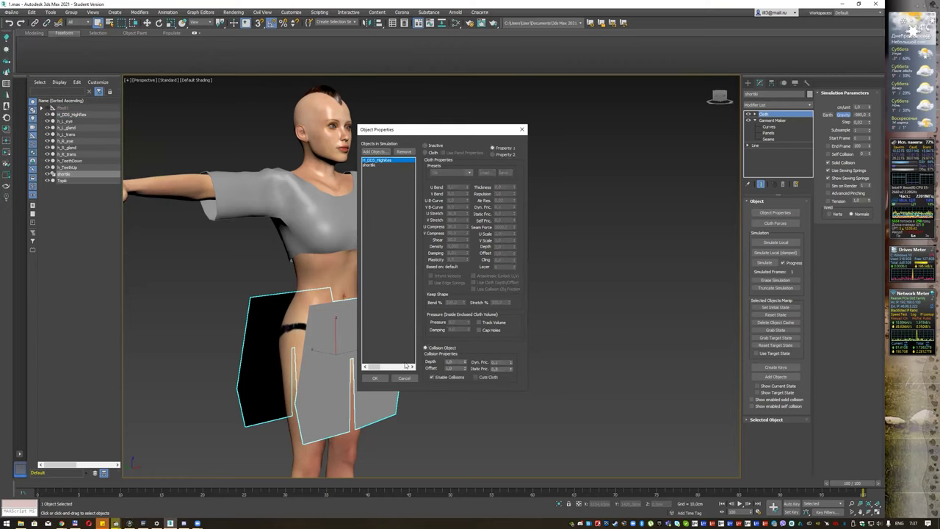
{"action": "left_click", "coordinate": [374, 378]}
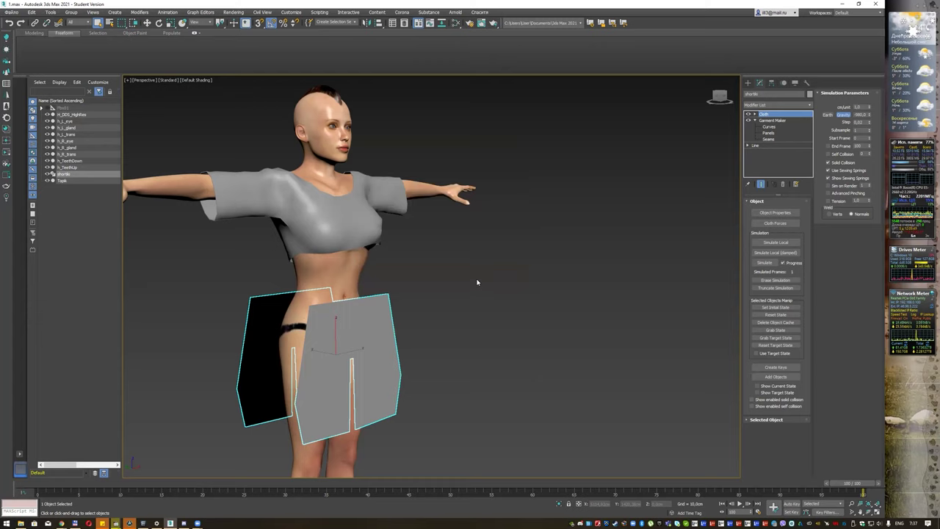
Centre the character, run a damped local cloth simulation on the shorts, stop it, and inspect the drape.
{"action": "scroll", "coordinate": [477, 282], "scroll_direction": "down", "scroll_amount": 3}
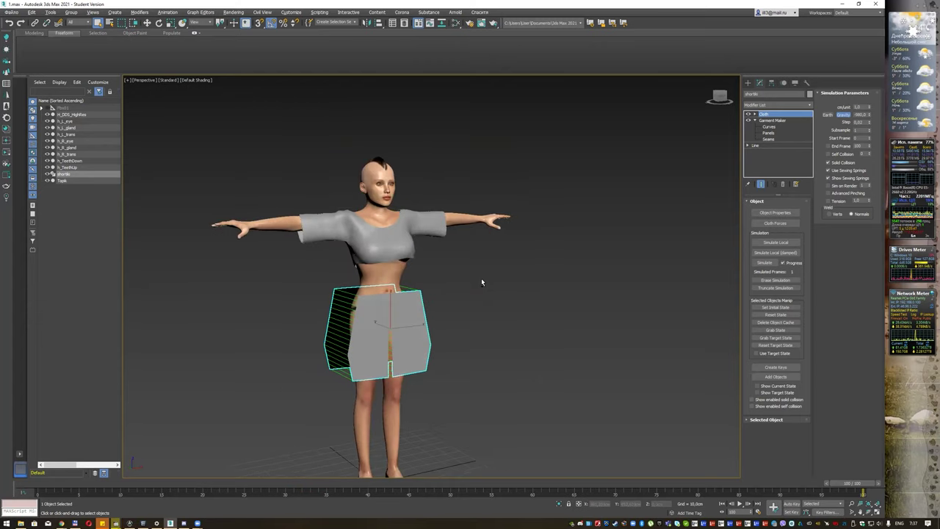
{"action": "scroll", "coordinate": [480, 278], "scroll_direction": "up", "scroll_amount": 3}
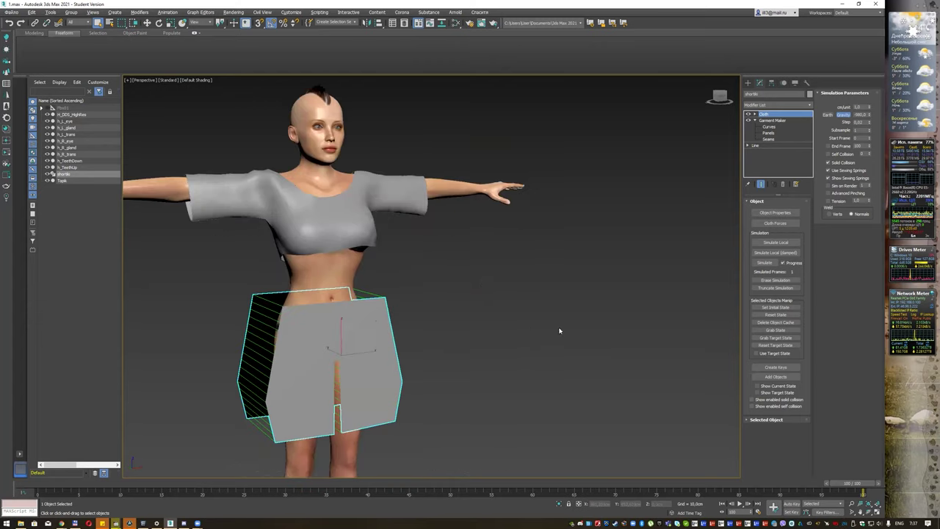
{"action": "middle_click_drag", "start_coordinate": [558, 330], "coordinate": [529, 260]}
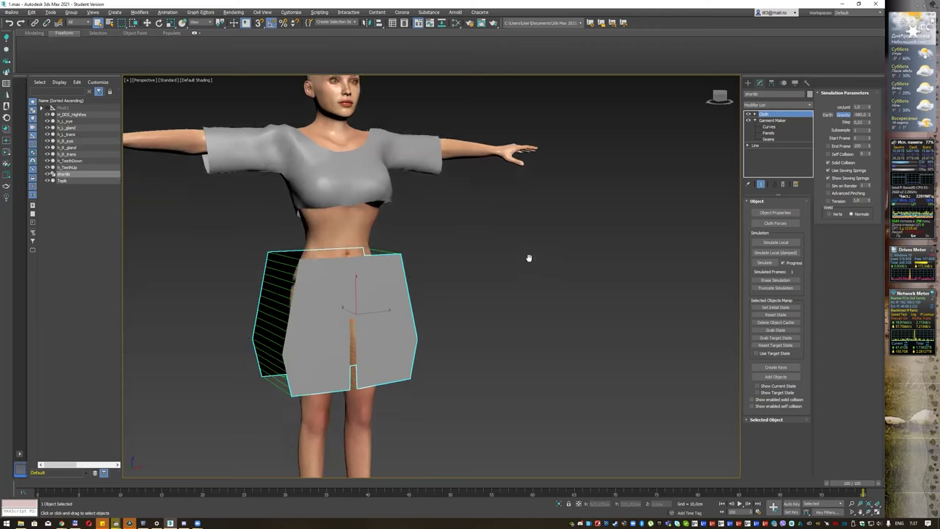
{"action": "left_click", "coordinate": [769, 254]}
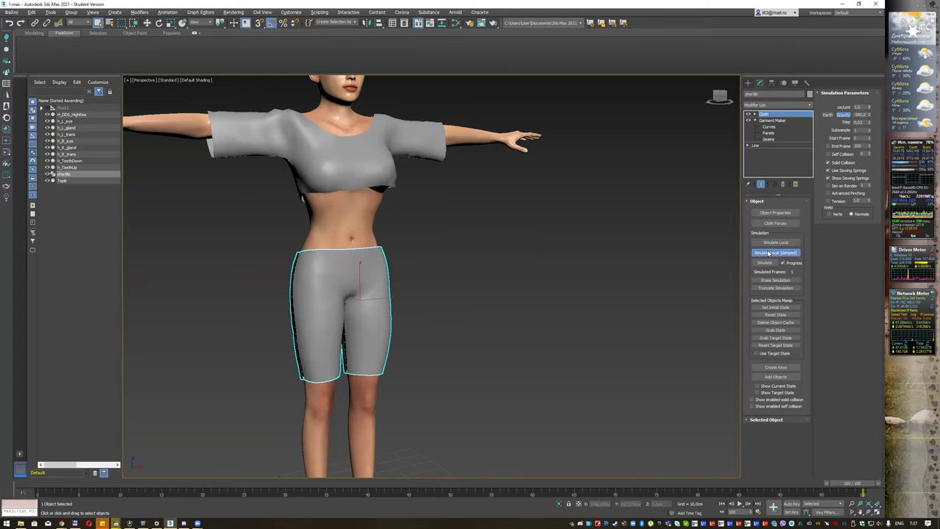
{"action": "mouse_move", "coordinate": [574, 272]}
{"action": "middle_mouse_down", "text": "alt"}
{"action": "mouse_move", "coordinate": [474, 273]}
{"action": "mouse_move", "coordinate": [586, 273]}
{"action": "middle_mouse_up", "text": "alt"}
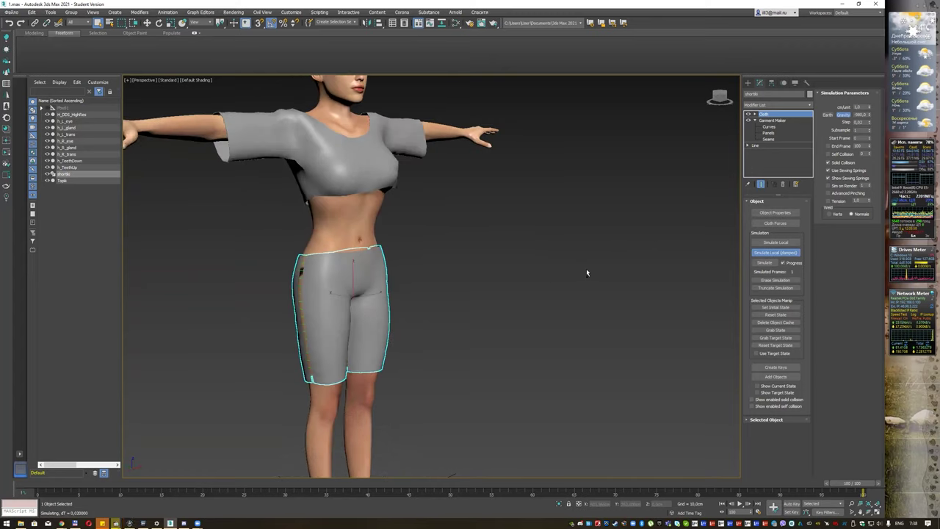
{"action": "key", "text": "Escape"}
{"action": "mouse_move", "coordinate": [355, 249]}
{"action": "middle_mouse_down", "text": "alt"}
{"action": "mouse_move", "coordinate": [464, 278]}
{"action": "mouse_move", "coordinate": [398, 286]}
{"action": "middle_mouse_up", "text": "alt"}
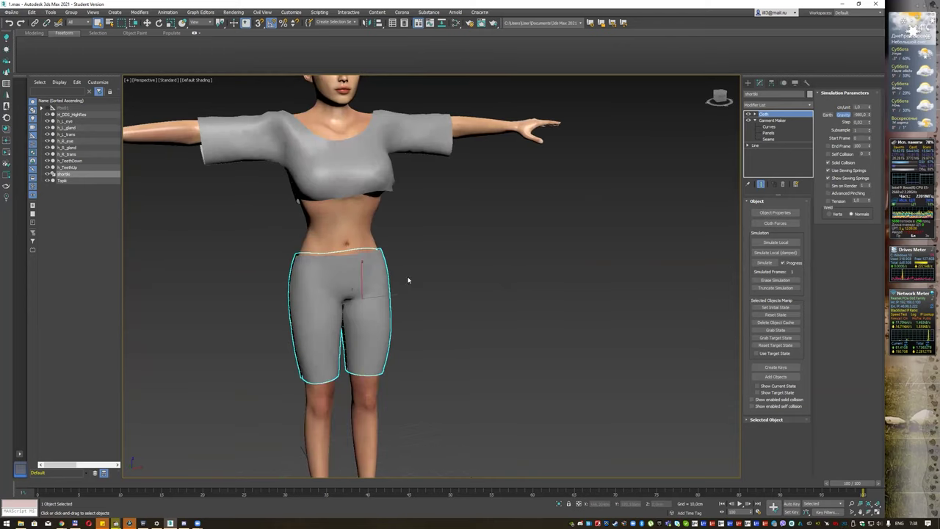
Erase the simulation and edit the shorts' static and dynamic friction in the cloth object properties.
{"action": "left_click", "coordinate": [774, 280]}
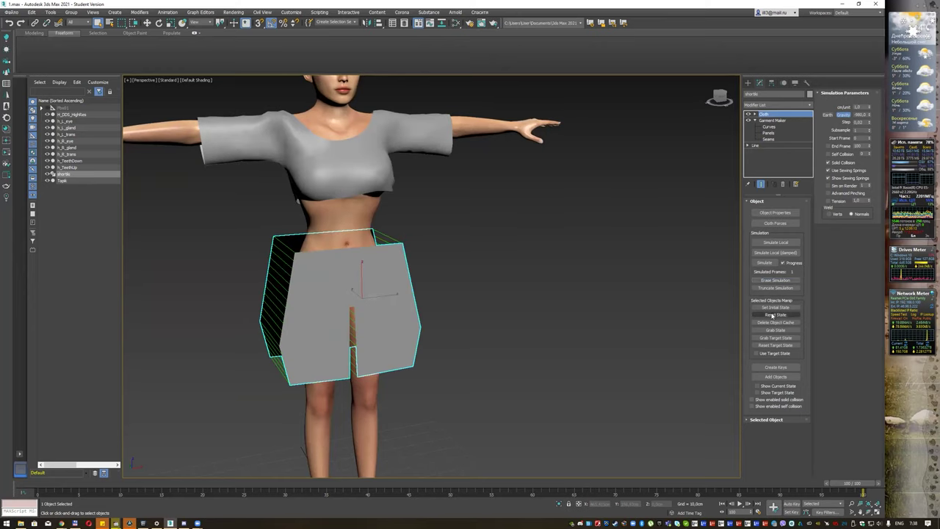
{"action": "left_click", "coordinate": [771, 212]}
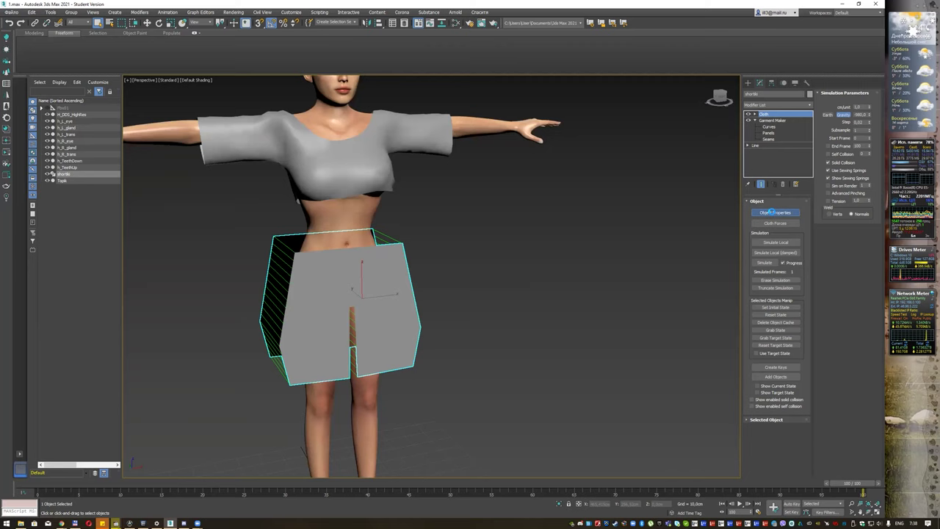
{"action": "left_click", "coordinate": [375, 165]}
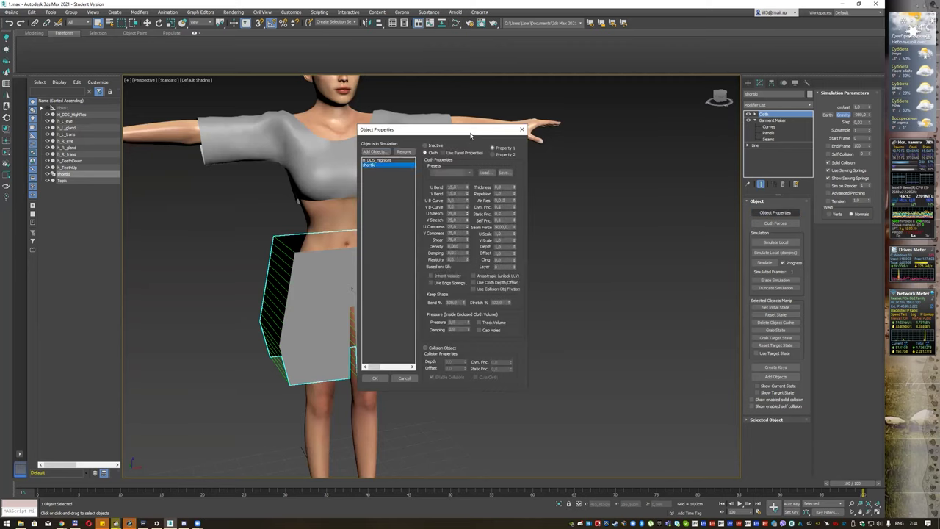
{"action": "left_click_drag", "start_coordinate": [470, 135], "coordinate": [549, 113]}
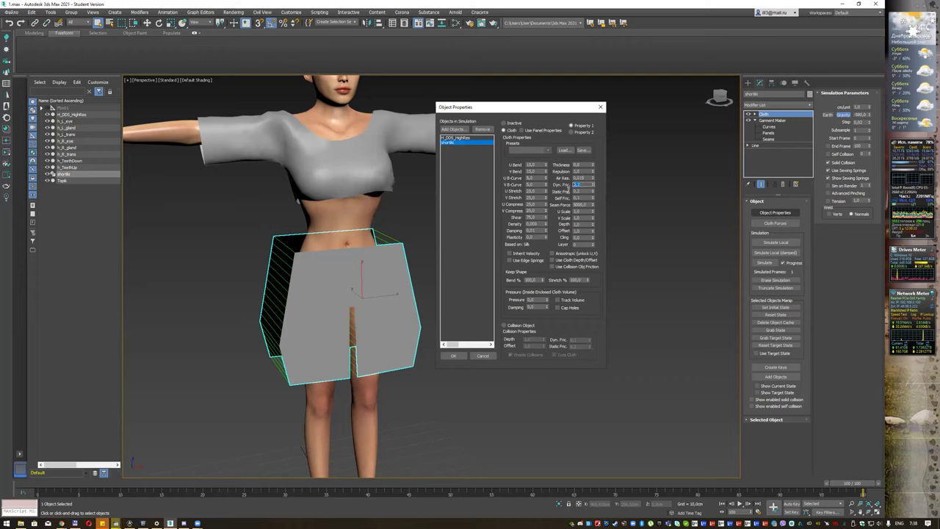
{"action": "key", "text": "Tab"}
{"action": "double_click", "coordinate": [578, 185]}
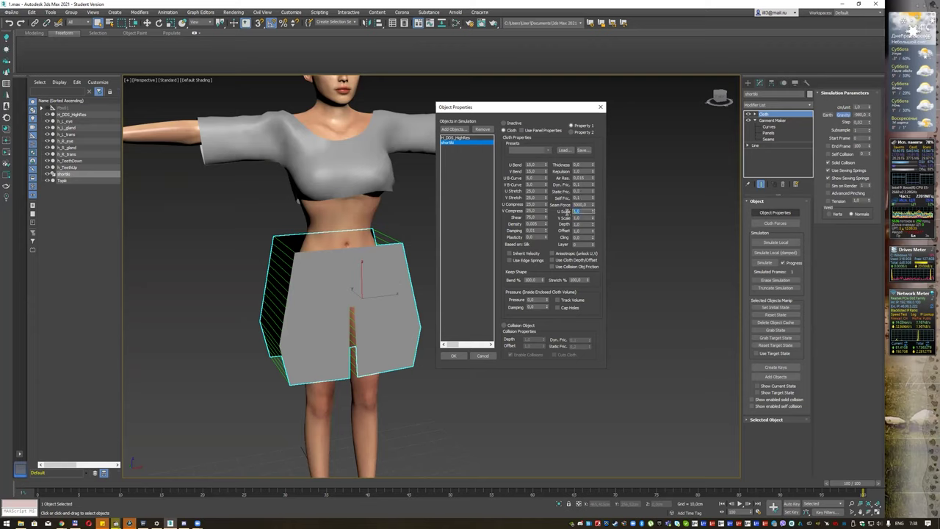
{"action": "left_click", "coordinate": [600, 107]}
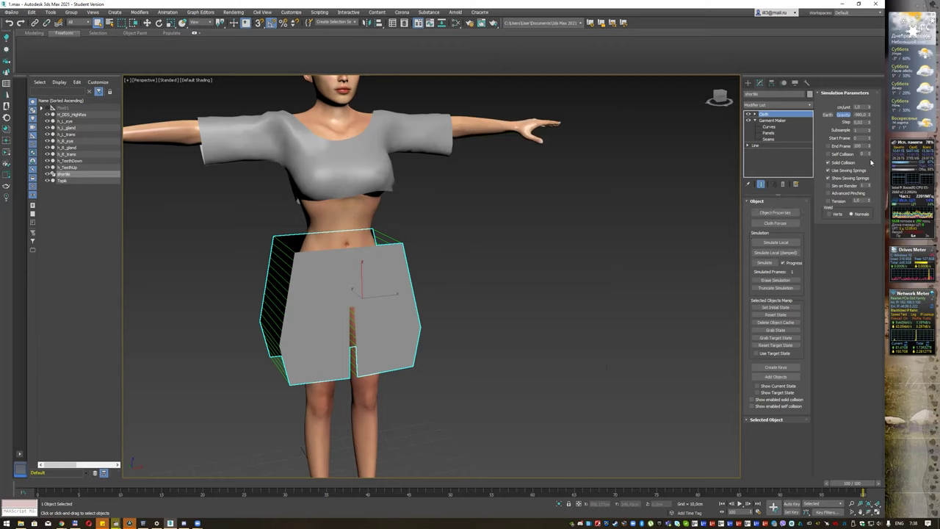
Turn off sewing springs for the shorts and rerun the damped local simulation, then stop it.
{"action": "left_click", "coordinate": [834, 171]}
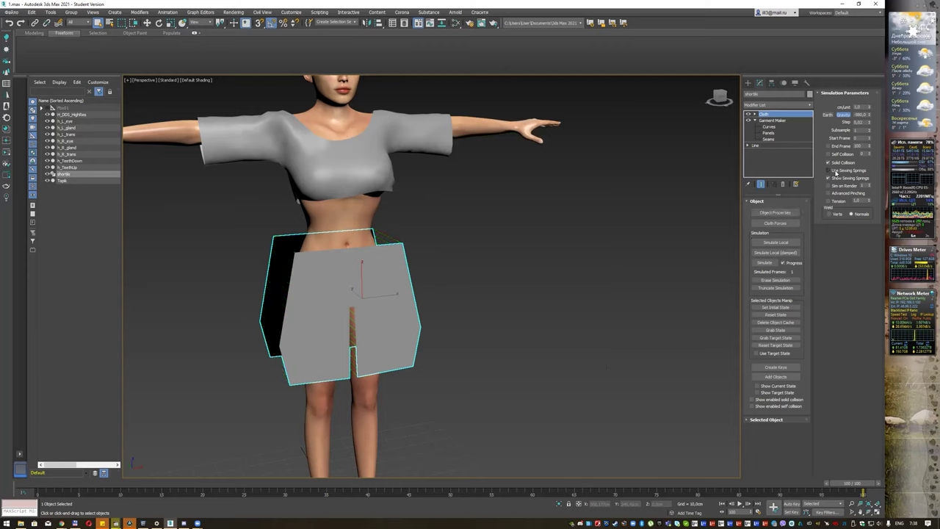
{"action": "left_click", "coordinate": [771, 252]}
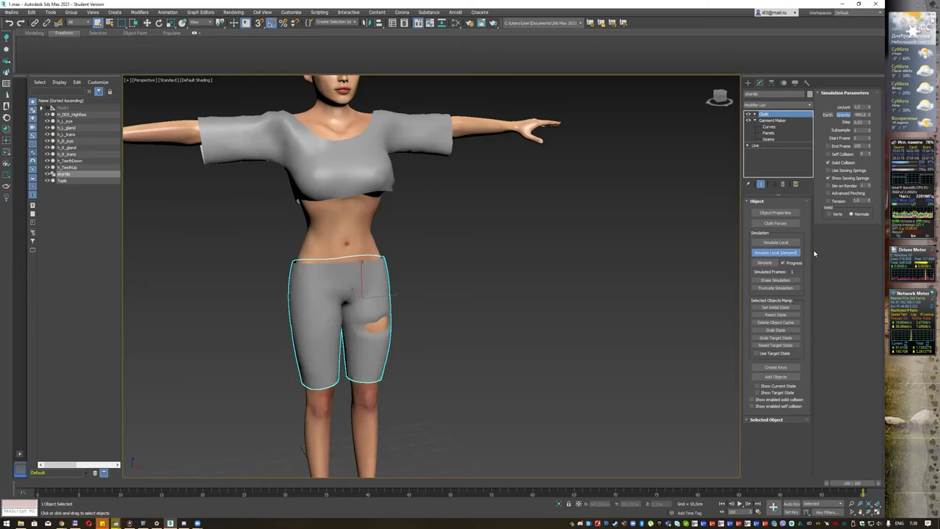
{"action": "left_click", "coordinate": [776, 252]}
Collapse the shorts to an Editable Poly and select all its polygons.
{"action": "right_click", "coordinate": [373, 282]}
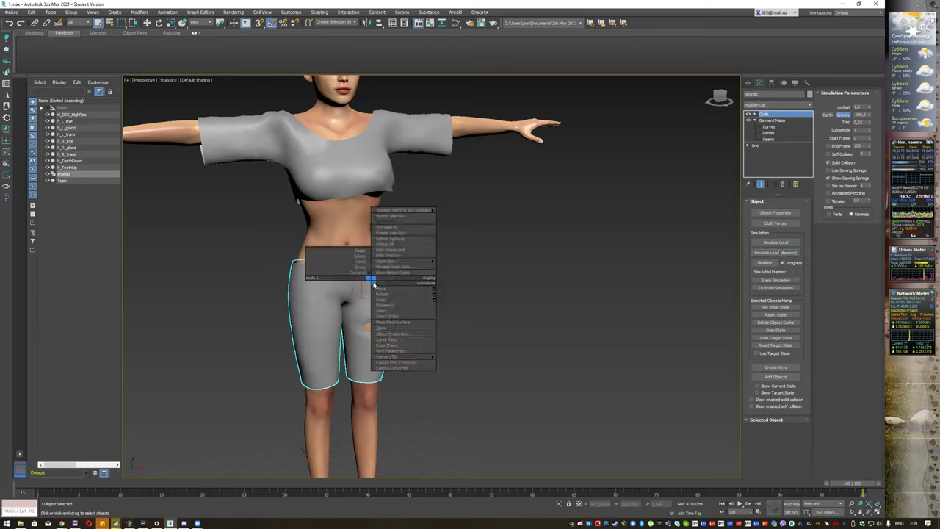
{"action": "left_click", "coordinate": [452, 362]}
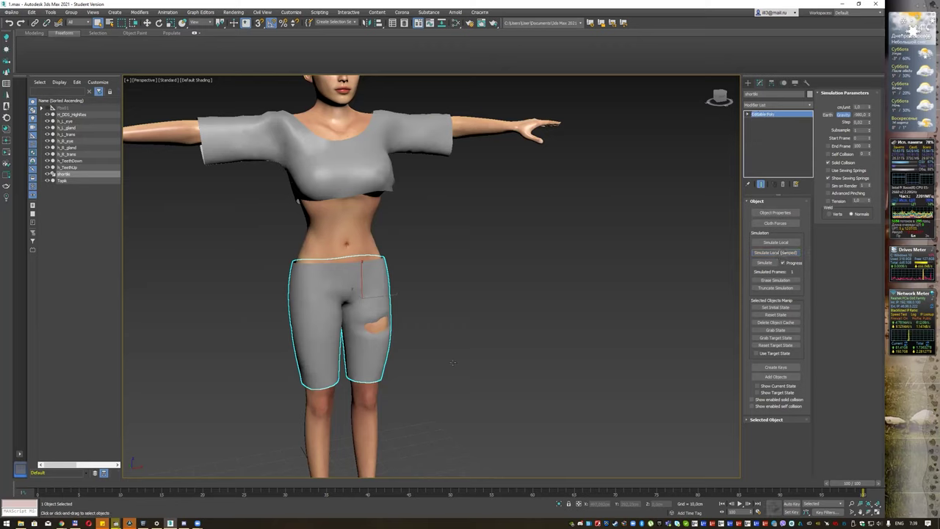
{"action": "mouse_move", "coordinate": [434, 309]}
{"action": "middle_mouse_down", "text": "alt"}
{"action": "mouse_move", "coordinate": [481, 310]}
{"action": "mouse_move", "coordinate": [539, 293]}
{"action": "mouse_move", "coordinate": [464, 309]}
{"action": "mouse_move", "coordinate": [494, 291]}
{"action": "mouse_move", "coordinate": [529, 292]}
{"action": "mouse_move", "coordinate": [519, 291]}
{"action": "middle_mouse_up", "text": "alt"}
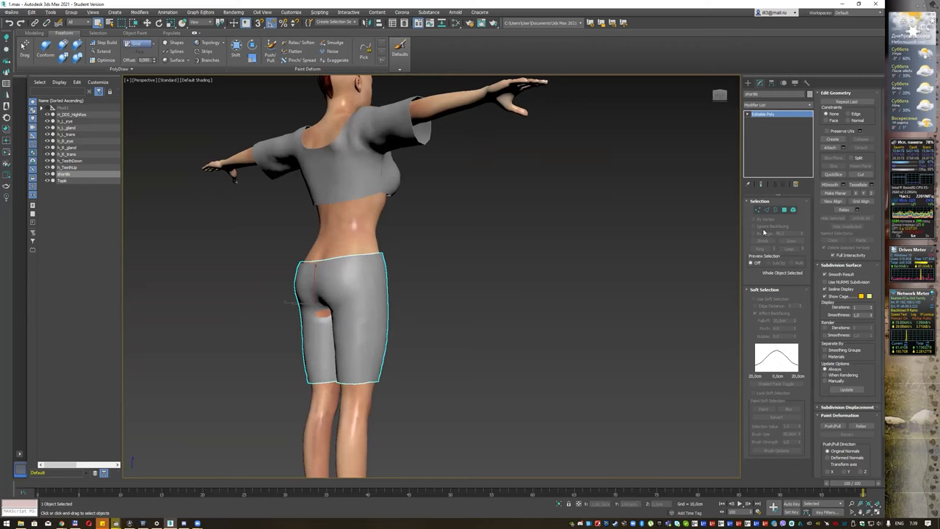
{"action": "left_click", "coordinate": [783, 209]}
{"action": "key", "text": "ctrl+a"}
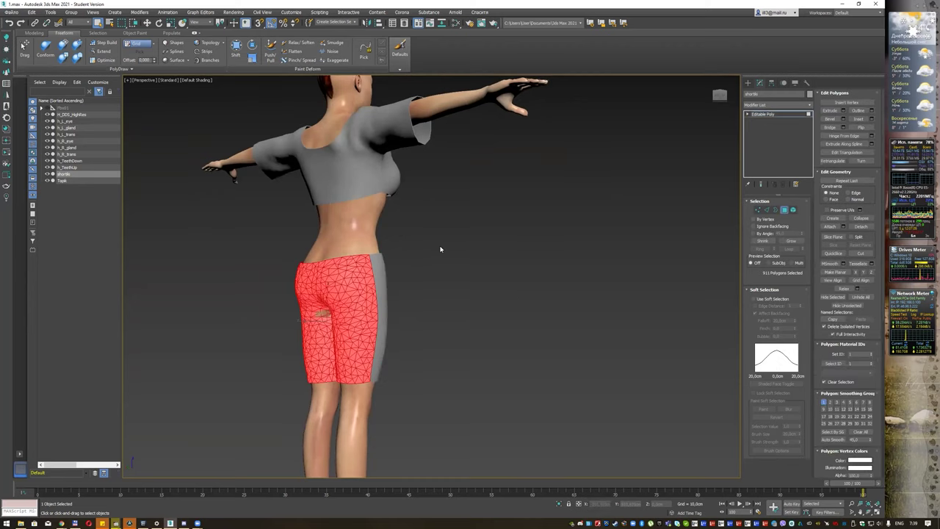
{"action": "mouse_move", "coordinate": [442, 250]}
{"action": "middle_mouse_down", "text": "alt"}
{"action": "mouse_move", "coordinate": [454, 252]}
{"action": "mouse_move", "coordinate": [374, 268]}
{"action": "mouse_move", "coordinate": [383, 265]}
{"action": "middle_mouse_up", "text": "alt"}
Pick a polygon on the back of the shorts with Soft Selection on and a smaller falloff.
{"action": "left_click", "coordinate": [339, 285]}
{"action": "middle_click_drag", "start_coordinate": [339, 286], "coordinate": [470, 274], "text": "alt"}
{"action": "middle_click_drag", "start_coordinate": [322, 299], "coordinate": [310, 312], "text": "alt"}
{"action": "left_click", "coordinate": [247, 342]}
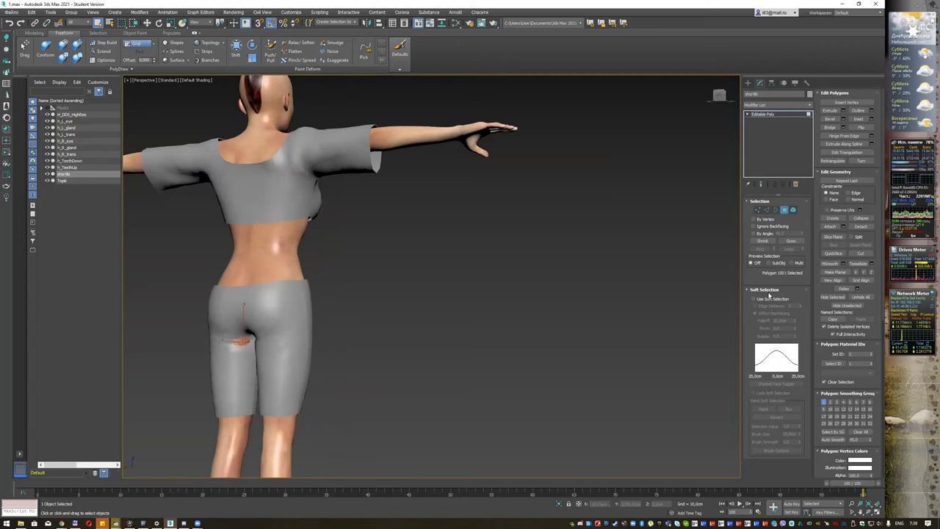
{"action": "left_click", "coordinate": [766, 299]}
{"action": "left_click_drag", "start_coordinate": [795, 324], "coordinate": [793, 351]}
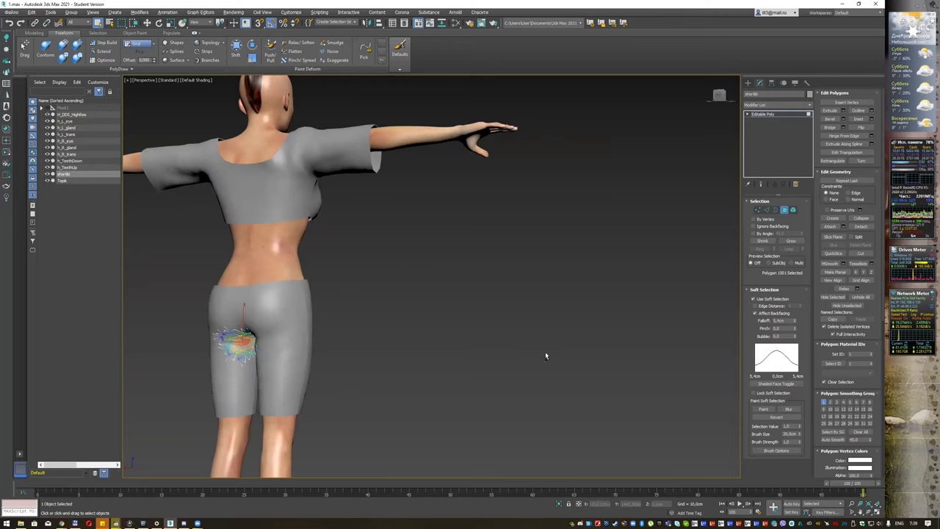
Move polygons on the back of the shorts and upper thigh into shape.
{"action": "middle_click_drag", "start_coordinate": [545, 356], "coordinate": [534, 358], "text": "alt"}
{"action": "key", "text": "w"}
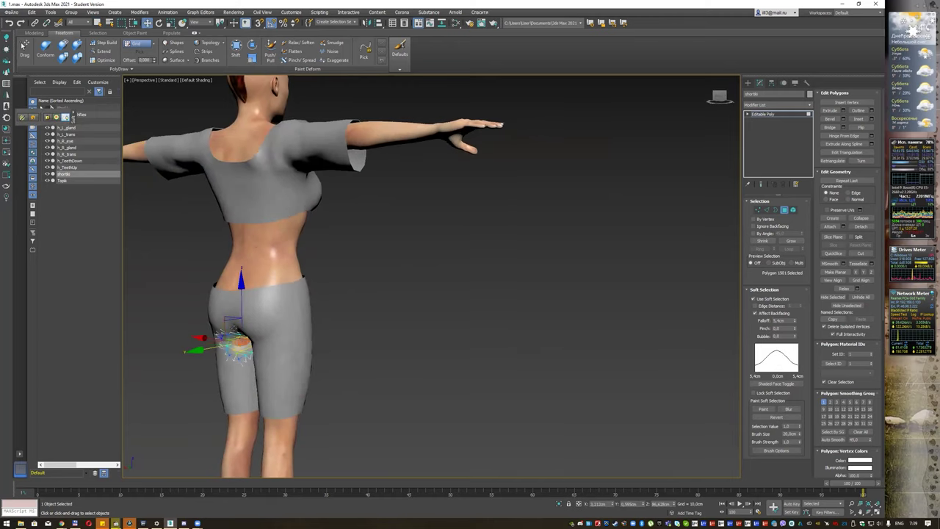
{"action": "middle_click_drag", "start_coordinate": [220, 344], "coordinate": [217, 346], "text": "alt"}
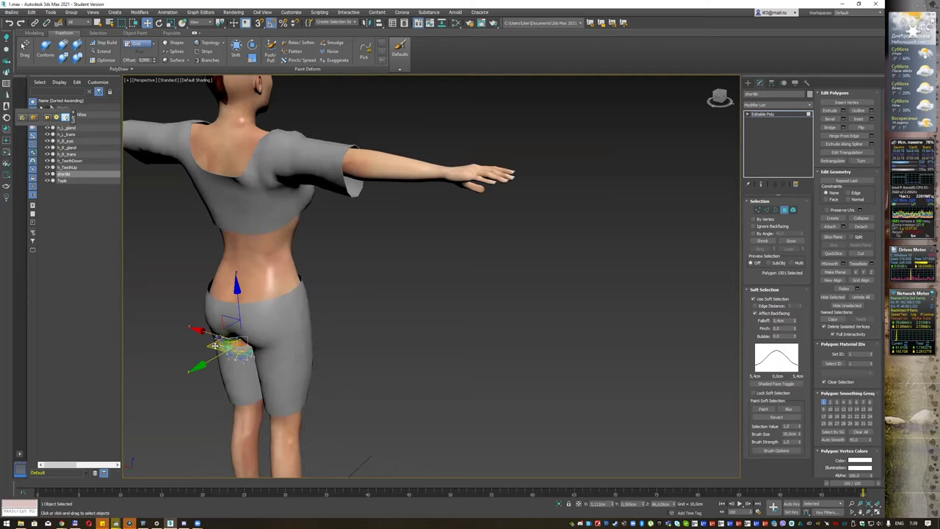
{"action": "mouse_move", "coordinate": [214, 345]}
{"action": "middle_mouse_down", "text": "alt"}
{"action": "mouse_move", "coordinate": [291, 303]}
{"action": "mouse_move", "coordinate": [309, 383]}
{"action": "mouse_move", "coordinate": [273, 350]}
{"action": "middle_mouse_up", "text": "alt"}
{"action": "left_click", "coordinate": [282, 359]}
{"action": "left_click", "coordinate": [276, 352]}
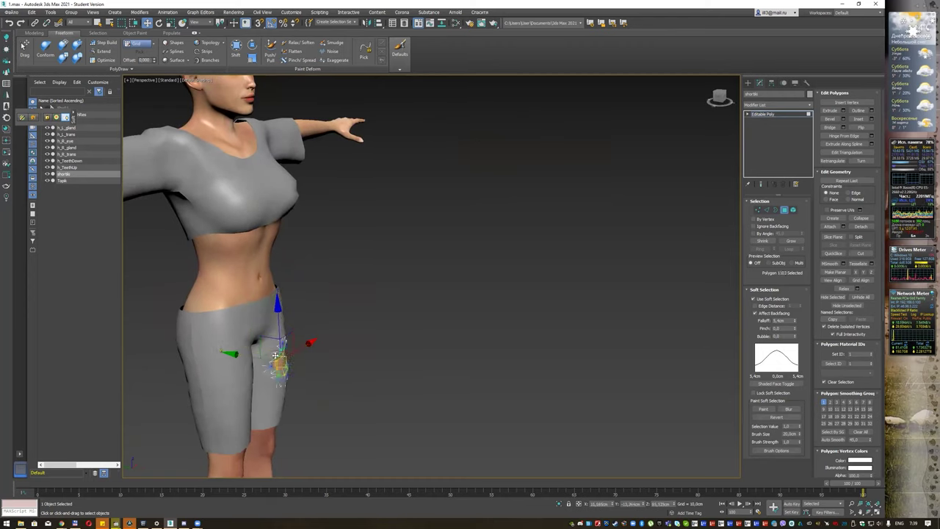
{"action": "middle_click_drag", "start_coordinate": [279, 354], "coordinate": [178, 337], "text": "alt"}
Reshape polygons around the crotch of the shorts, then clear the selection and exit polygon mode.
{"action": "left_click", "coordinate": [327, 339]}
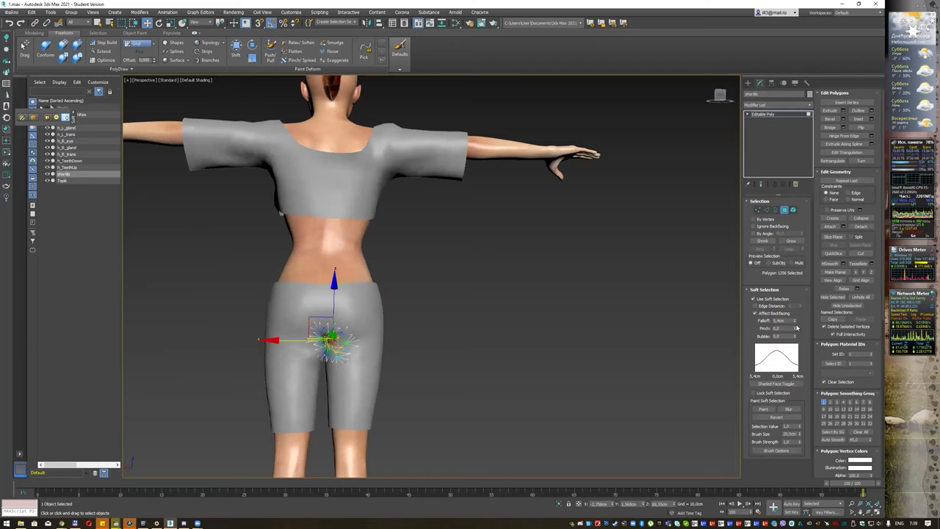
{"action": "left_click", "coordinate": [518, 294]}
{"action": "middle_click_drag", "start_coordinate": [519, 291], "coordinate": [481, 291], "text": "alt"}
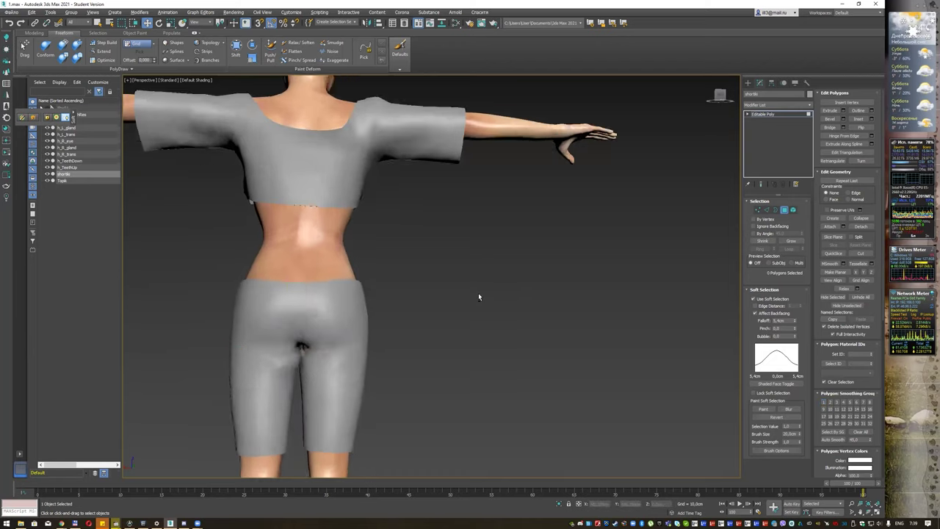
{"action": "left_click", "coordinate": [287, 361]}
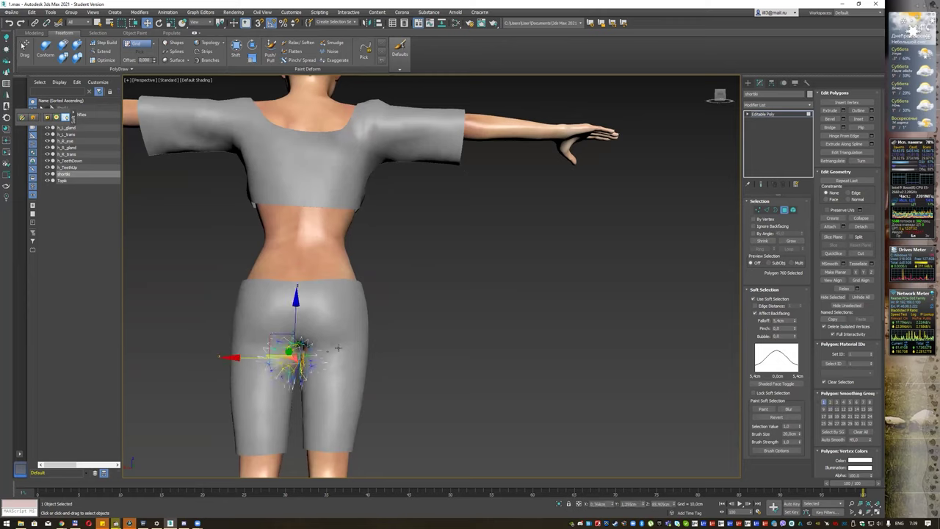
{"action": "middle_click_drag", "start_coordinate": [287, 361], "coordinate": [308, 373], "text": "alt"}
{"action": "left_click", "coordinate": [273, 360]}
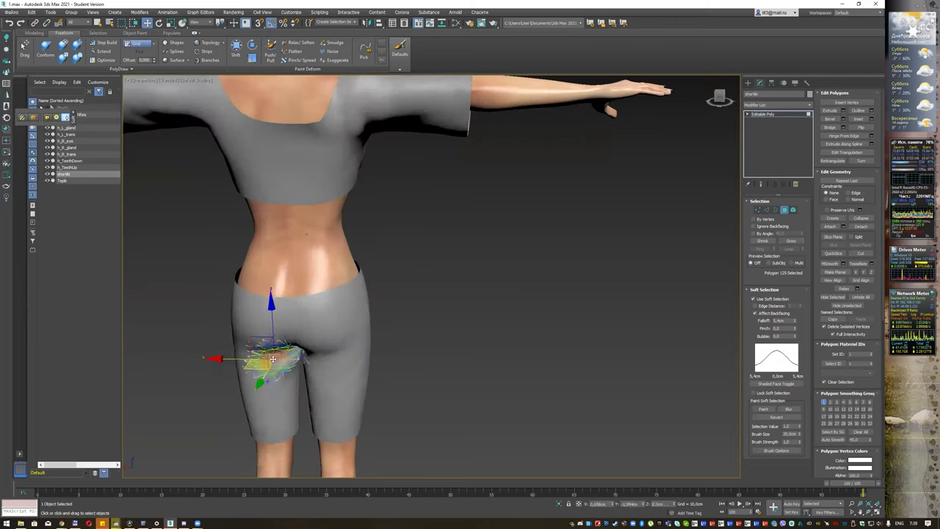
{"action": "left_click", "coordinate": [421, 319]}
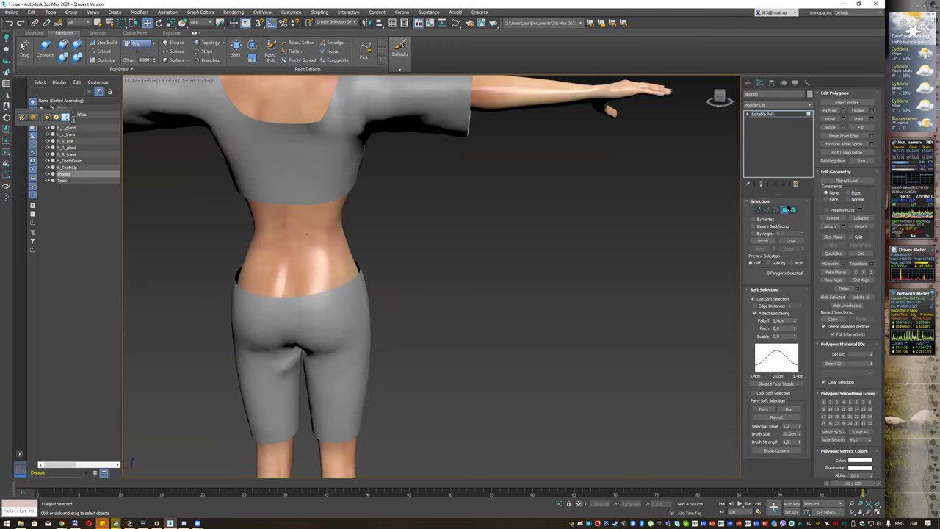
{"action": "left_click", "coordinate": [784, 210]}
{"action": "left_click", "coordinate": [791, 108]}
Add a Shell modifier to the shorts and increase its Outer Amount.
{"action": "type", "text": "sh"}
{"action": "key", "text": "Return"}
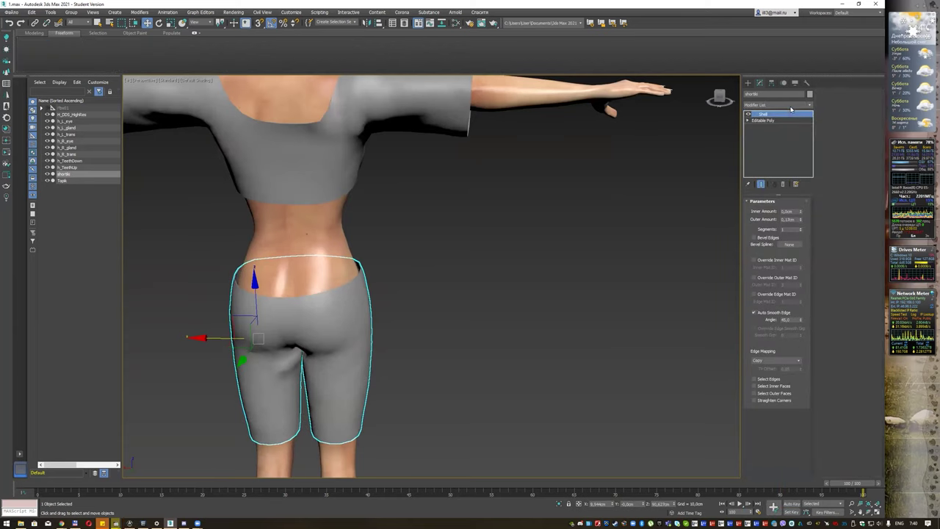
{"action": "mouse_move", "coordinate": [433, 317]}
{"action": "middle_mouse_down", "text": "alt"}
{"action": "mouse_move", "coordinate": [497, 286]}
{"action": "mouse_move", "coordinate": [431, 289]}
{"action": "middle_mouse_up", "text": "alt"}
{"action": "left_click_drag", "start_coordinate": [801, 220], "coordinate": [800, 217]}
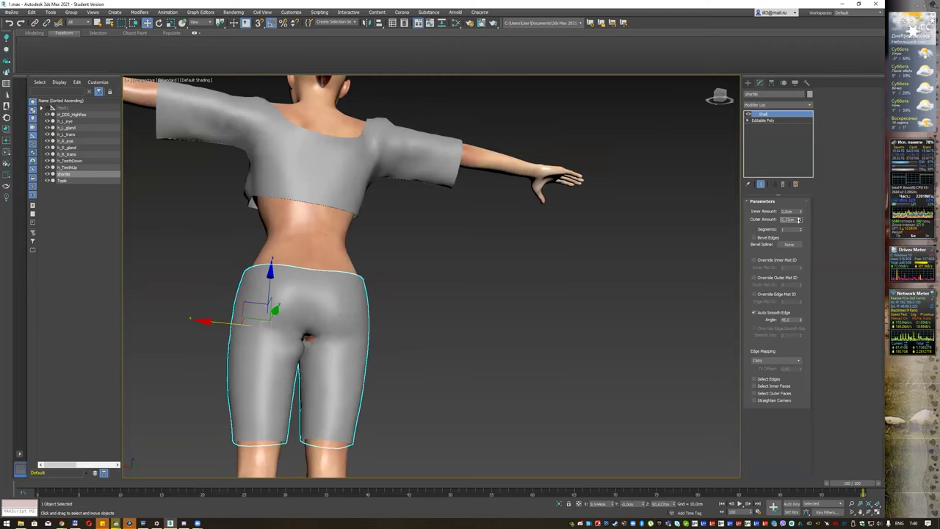
Reselect the shorts and drop to their Editable Poly level in the stack.
{"action": "left_click", "coordinate": [760, 122]}
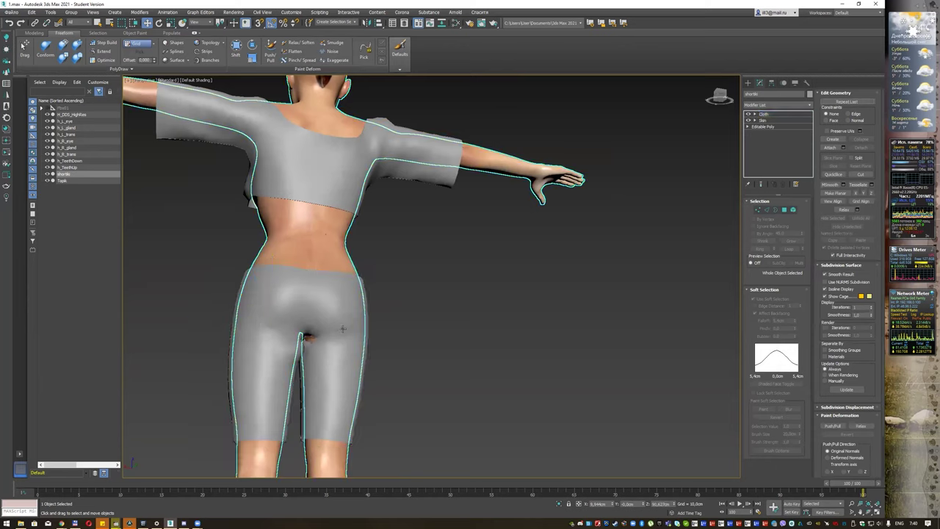
{"action": "left_click", "coordinate": [342, 328]}
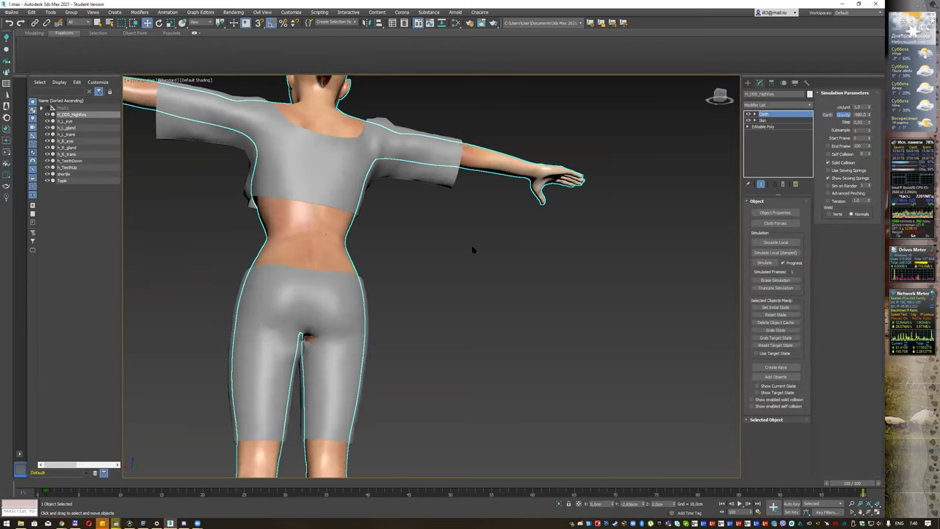
{"action": "left_click", "coordinate": [357, 305]}
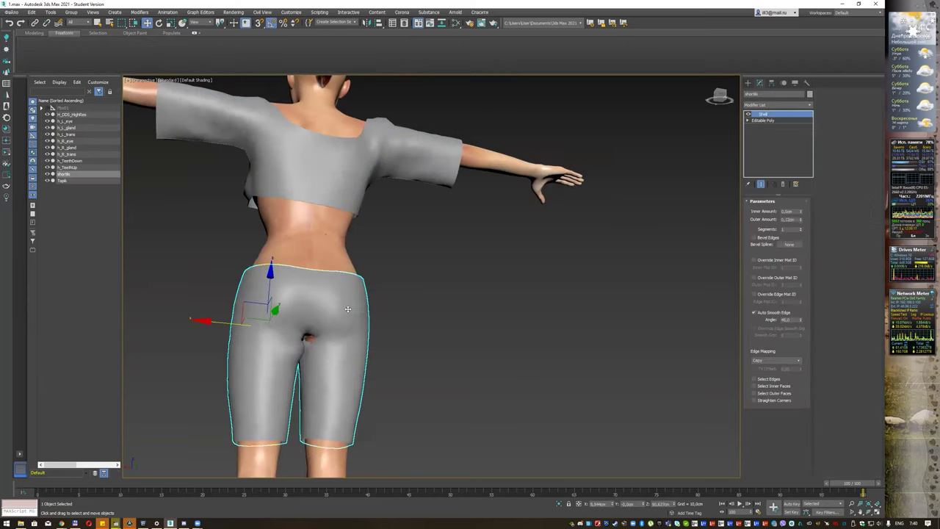
{"action": "left_click", "coordinate": [764, 121]}
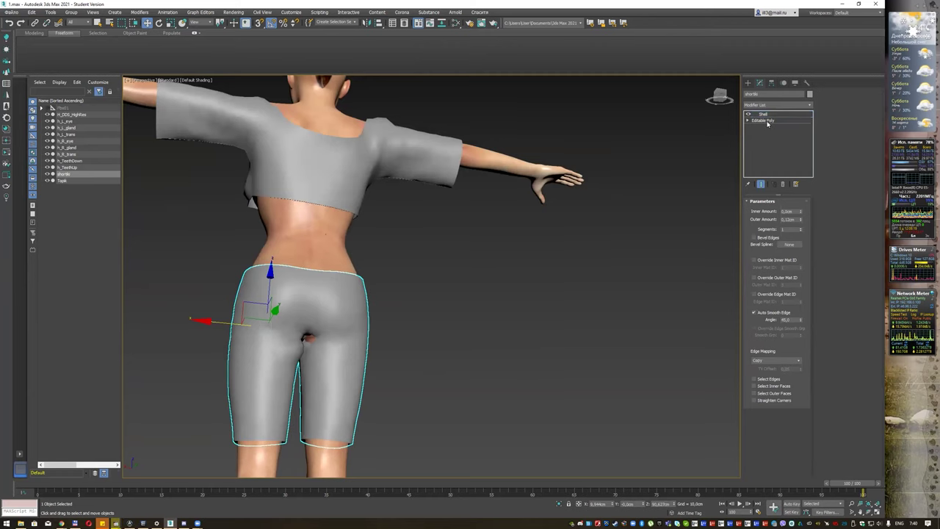
Enter Polygon mode on the shorts and inspect the crotch and waistband polygons up close.
{"action": "key", "text": "4"}
{"action": "left_click", "coordinate": [317, 342]}
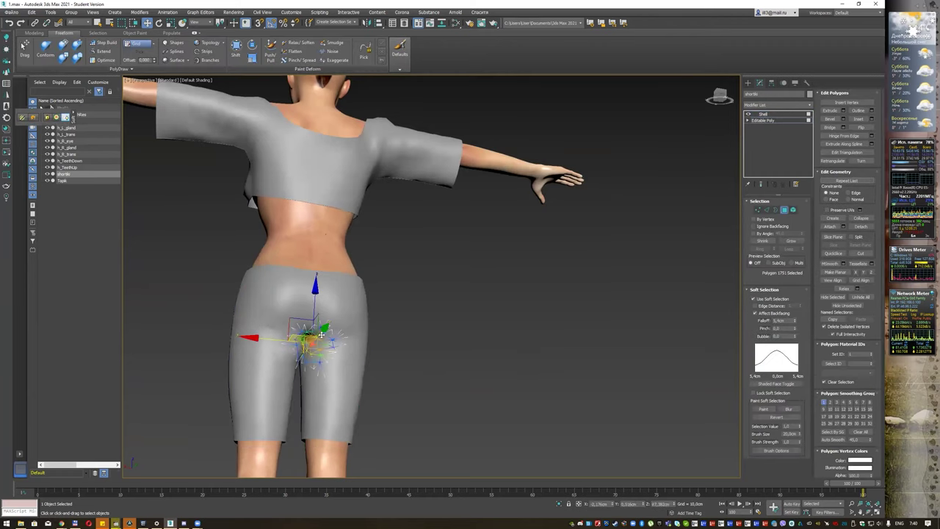
{"action": "mouse_move", "coordinate": [317, 343]}
{"action": "middle_mouse_down", "text": "alt"}
{"action": "mouse_move", "coordinate": [316, 351]}
{"action": "mouse_move", "coordinate": [310, 324]}
{"action": "middle_mouse_up", "text": "alt"}
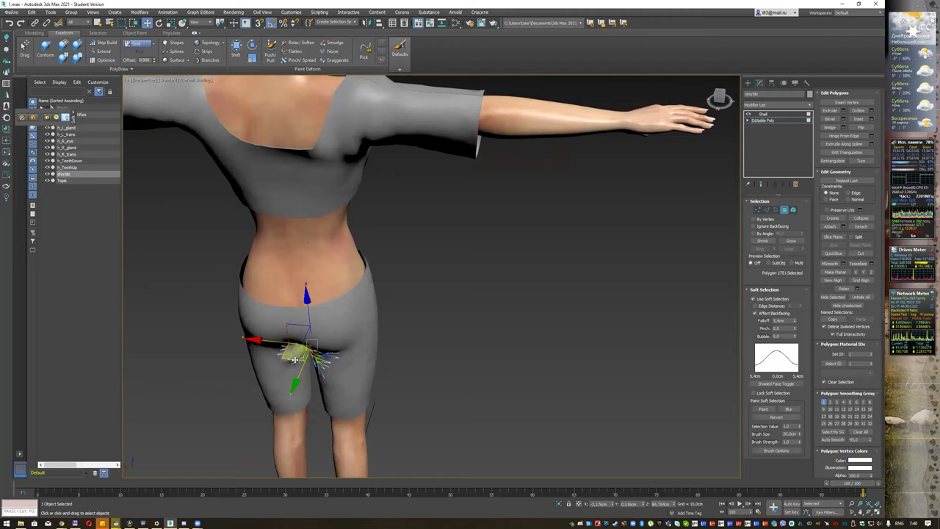
{"action": "mouse_move", "coordinate": [294, 359]}
{"action": "middle_mouse_down", "text": "alt"}
{"action": "mouse_move", "coordinate": [384, 311]}
{"action": "mouse_move", "coordinate": [323, 334]}
{"action": "middle_mouse_up", "text": "alt"}
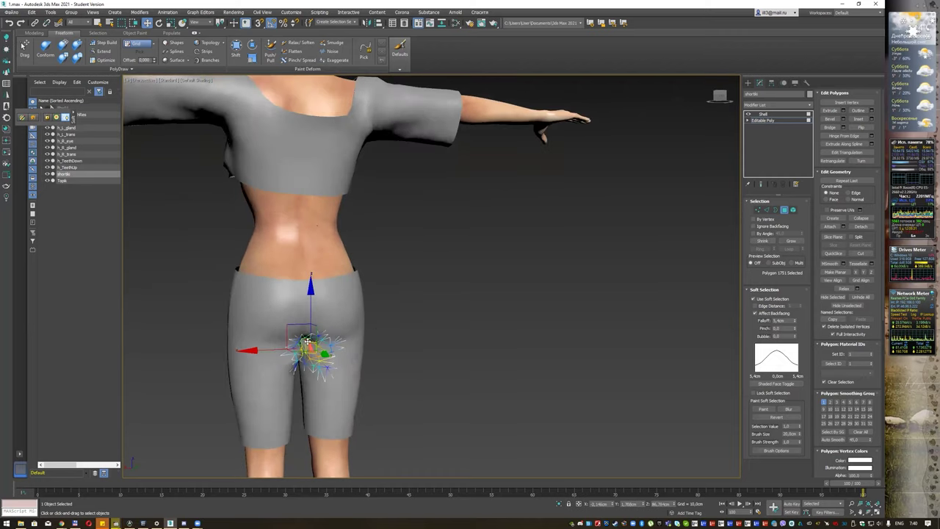
{"action": "scroll", "coordinate": [307, 342], "scroll_direction": "up", "scroll_amount": 2}
{"action": "scroll", "coordinate": [305, 330], "scroll_direction": "up", "scroll_amount": 2}
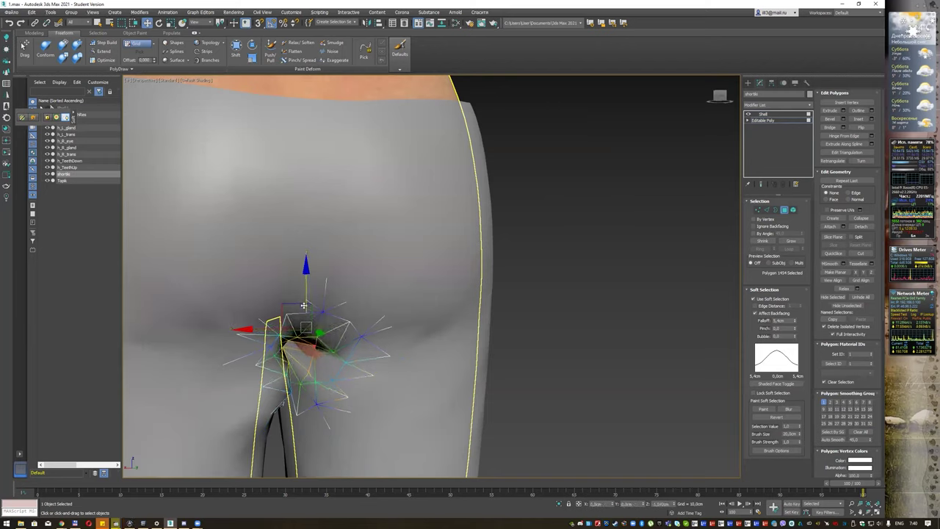
{"action": "mouse_move", "coordinate": [304, 290]}
{"action": "middle_mouse_down", "text": "alt"}
{"action": "mouse_move", "coordinate": [343, 323]}
{"action": "mouse_move", "coordinate": [295, 344]}
{"action": "middle_mouse_up", "text": "alt"}
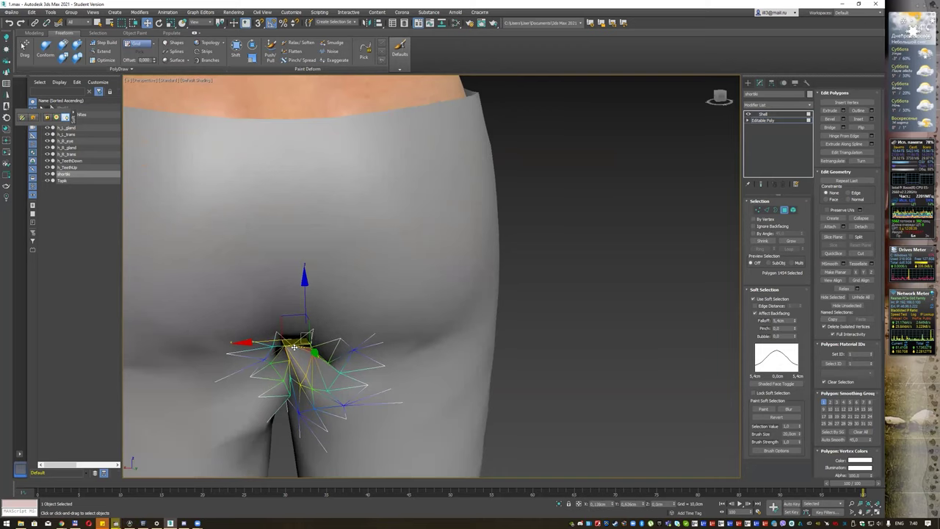
{"action": "scroll", "coordinate": [606, 269], "scroll_direction": "down", "scroll_amount": 2}
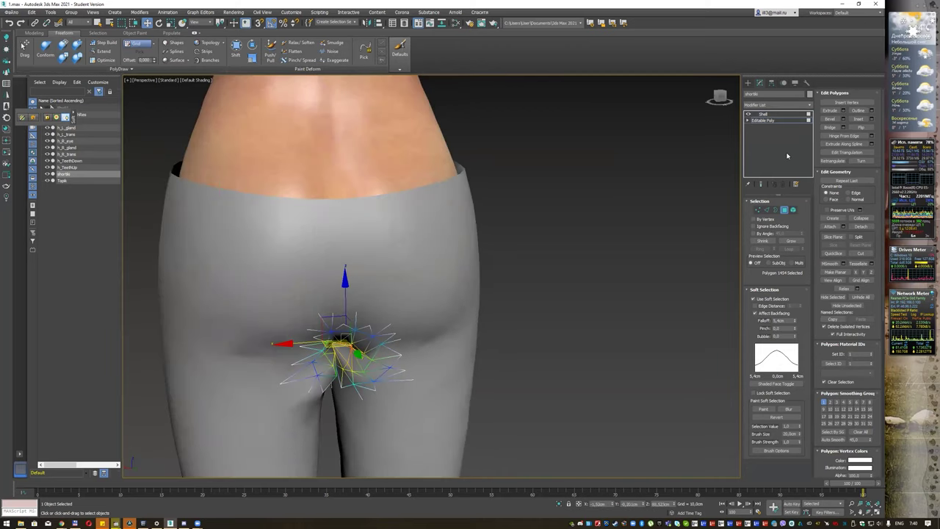
Return the shorts to the Shell modifier level and view the thickened result from the front.
{"action": "left_click", "coordinate": [787, 122]}
{"action": "left_click", "coordinate": [787, 116]}
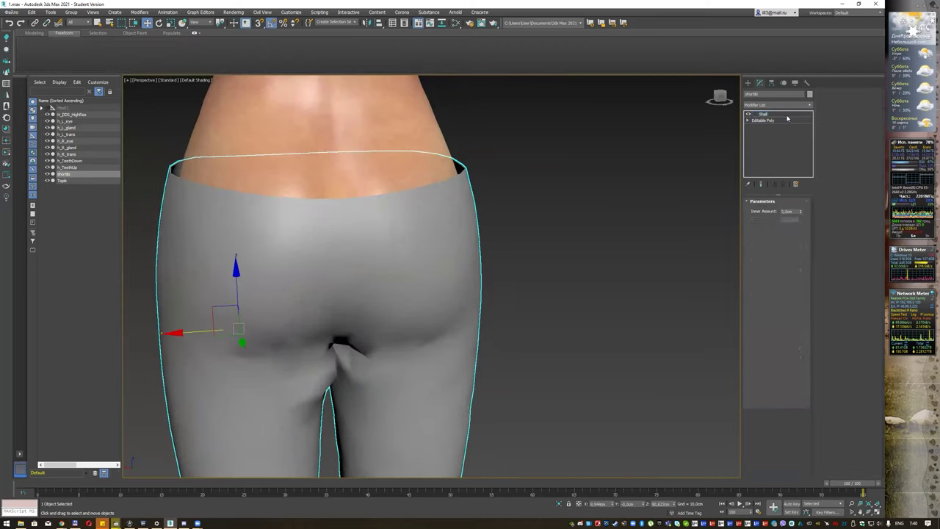
{"action": "scroll", "coordinate": [517, 255], "scroll_direction": "down", "scroll_amount": 3}
{"action": "mouse_move", "coordinate": [520, 250]}
{"action": "middle_mouse_down", "text": "alt"}
{"action": "mouse_move", "coordinate": [638, 246]}
{"action": "mouse_move", "coordinate": [632, 261]}
{"action": "mouse_move", "coordinate": [640, 253]}
{"action": "middle_mouse_up", "text": "alt"}
{"action": "mouse_move", "coordinate": [639, 254]}
{"action": "left_mouse_down"}
{"action": "mouse_move", "coordinate": [579, 252]}
{"action": "mouse_move", "coordinate": [590, 254]}
{"action": "left_mouse_up"}
{"action": "left_click", "coordinate": [488, 272]}
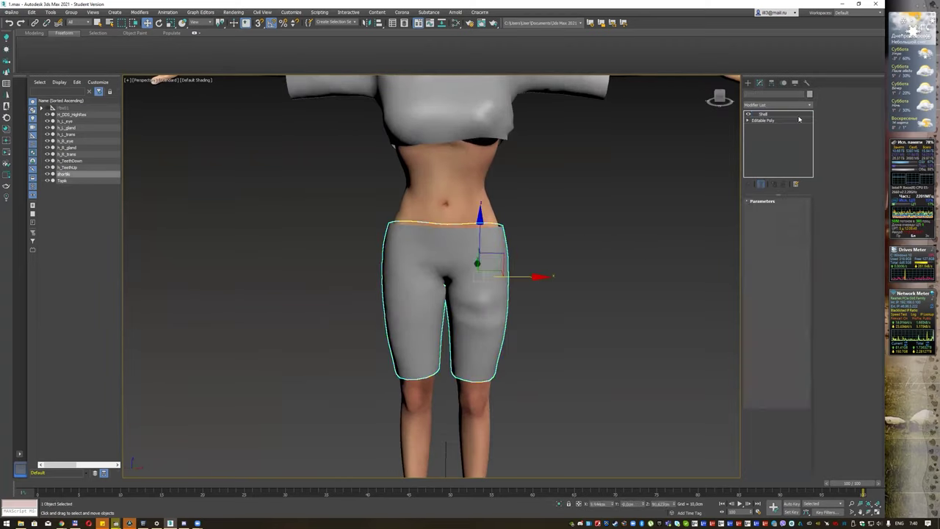
Centre the shorts' pivot on the object using Affect Pivot Only.
{"action": "left_click", "coordinate": [769, 83]}
{"action": "left_click", "coordinate": [776, 133]}
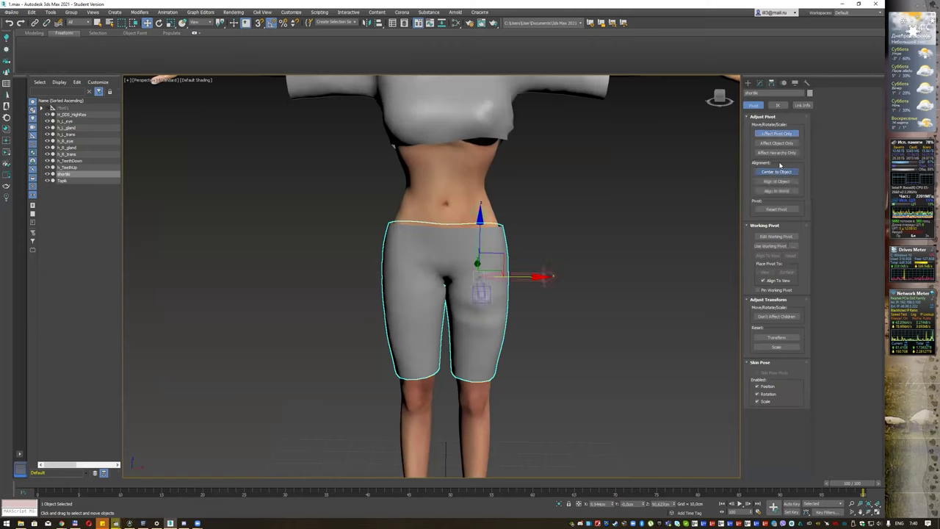
{"action": "left_click", "coordinate": [777, 171]}
{"action": "left_click", "coordinate": [777, 133]}
Copy the top and shorts to the right of the figure.
{"action": "scroll", "coordinate": [499, 213], "scroll_direction": "down", "scroll_amount": 3}
{"action": "mouse_move", "coordinate": [504, 202]}
{"action": "middle_mouse_down"}
{"action": "mouse_move", "coordinate": [423, 219]}
{"action": "mouse_move", "coordinate": [375, 252]}
{"action": "middle_mouse_up"}
{"action": "scroll", "coordinate": [441, 246], "scroll_direction": "down", "scroll_amount": 1}
{"action": "scroll", "coordinate": [443, 247], "scroll_direction": "down", "scroll_amount": 2}
{"action": "left_click", "coordinate": [294, 209]}
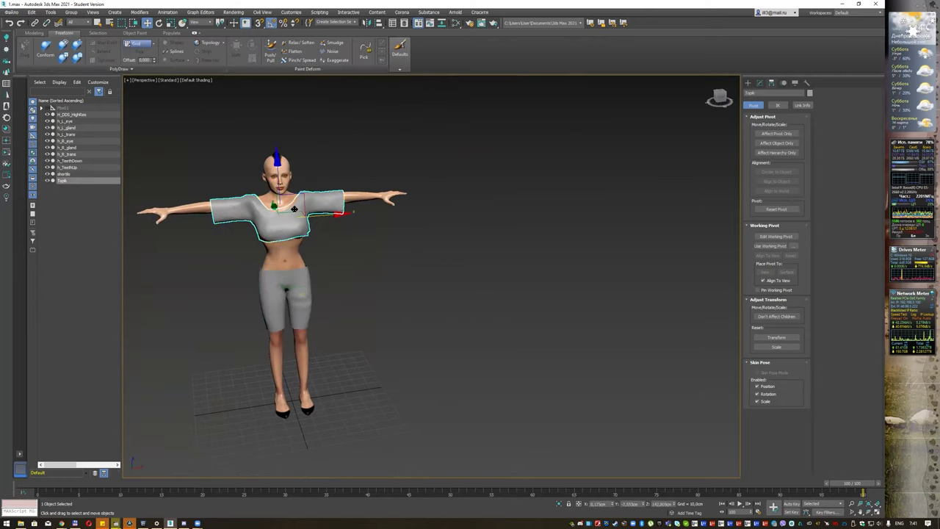
{"action": "left_click", "coordinate": [303, 270], "text": "ctrl"}
{"action": "mouse_move", "coordinate": [343, 252]}
{"action": "left_mouse_down"}
{"action": "mouse_move", "coordinate": [442, 241]}
{"action": "mouse_move", "coordinate": [486, 253]}
{"action": "left_mouse_up"}
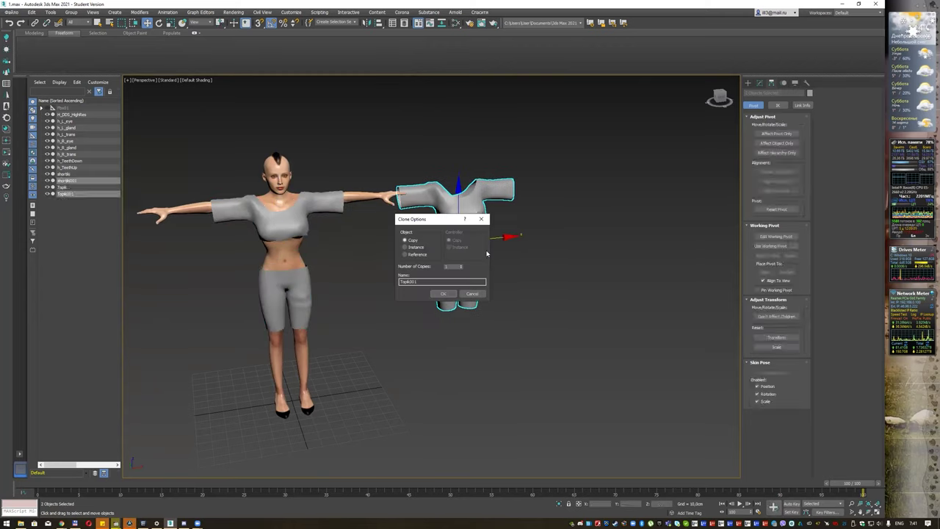
{"action": "left_click", "coordinate": [443, 293]}
{"action": "mouse_move", "coordinate": [457, 242]}
{"action": "left_mouse_down"}
{"action": "mouse_move", "coordinate": [527, 254]}
{"action": "mouse_move", "coordinate": [609, 319]}
{"action": "left_mouse_up"}
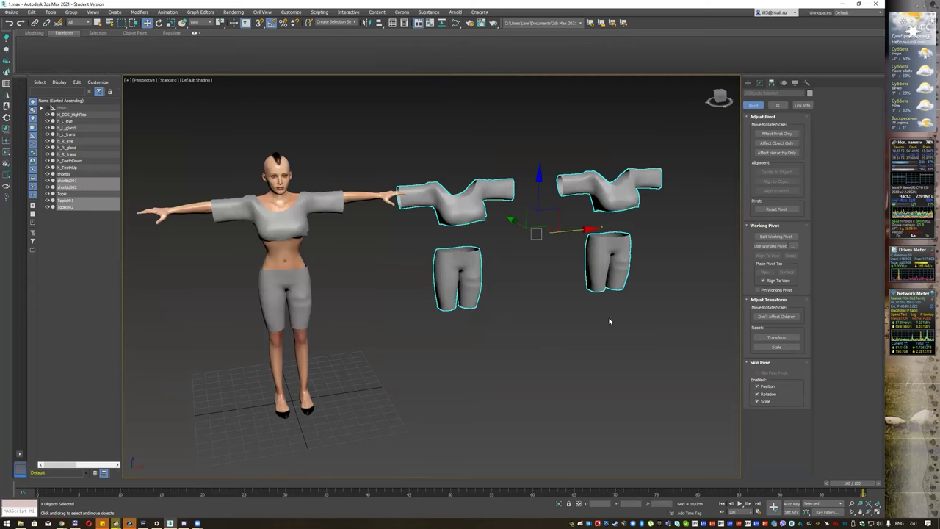
Copy the four clothing pieces to the left of the figure, then deselect.
{"action": "scroll", "coordinate": [580, 308], "scroll_direction": "down", "scroll_amount": 3}
{"action": "left_click_drag", "start_coordinate": [599, 261], "coordinate": [239, 287], "text": "shift"}
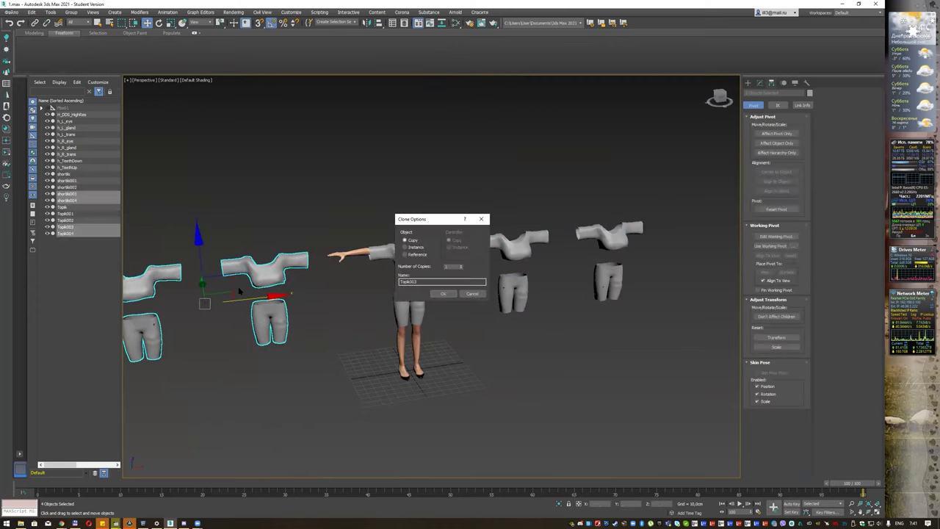
{"action": "left_click", "coordinate": [447, 295]}
{"action": "left_click", "coordinate": [359, 206]}
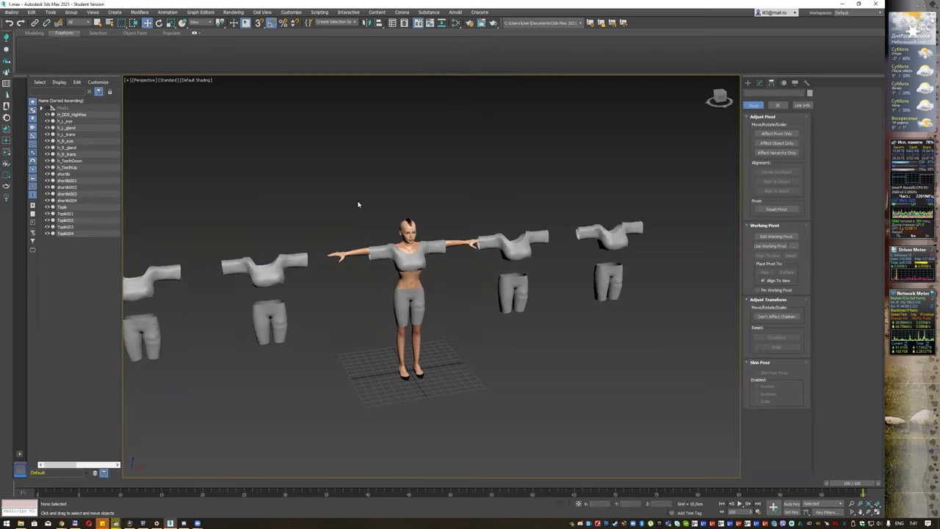
{"action": "mouse_move", "coordinate": [465, 331]}
{"action": "middle_mouse_down", "text": "alt"}
{"action": "mouse_move", "coordinate": [485, 318]}
{"action": "mouse_move", "coordinate": [461, 331]}
{"action": "middle_mouse_up", "text": "alt"}
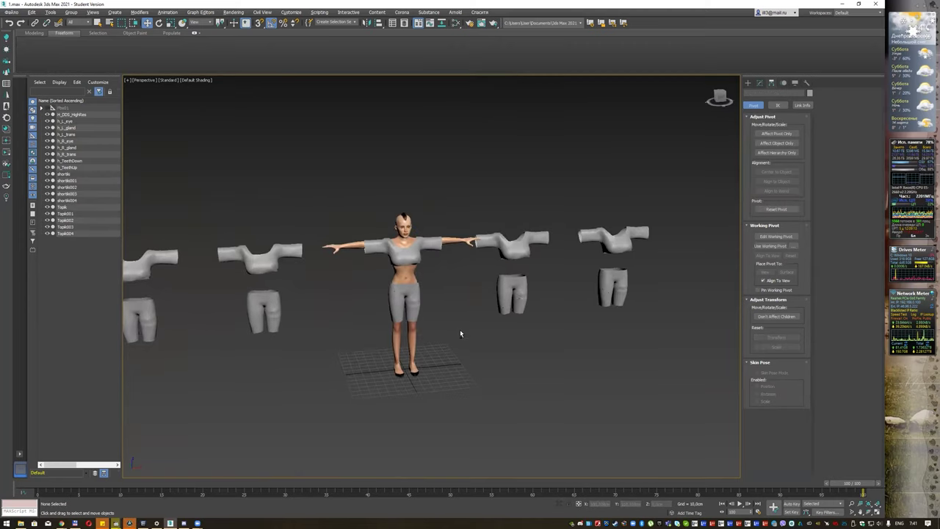
{"action": "scroll", "coordinate": [537, 301], "scroll_direction": "up", "scroll_amount": 2}
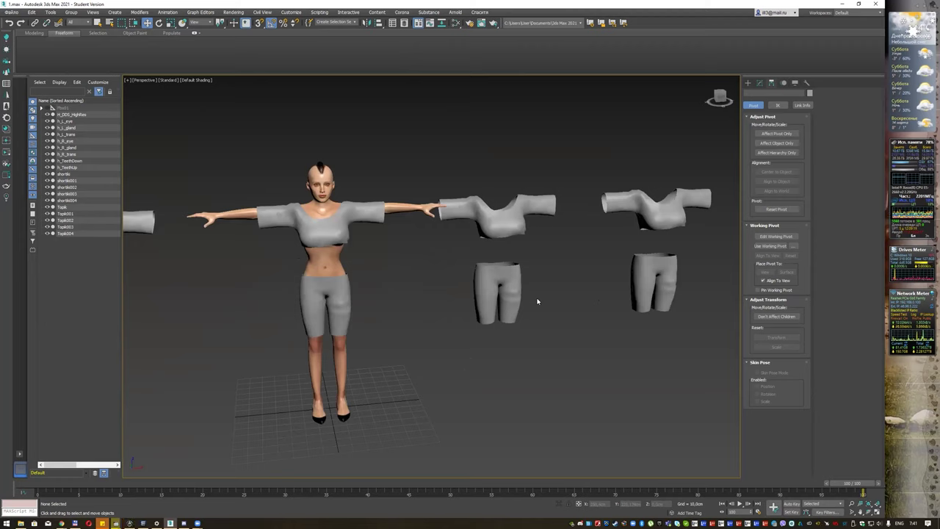
In Explorer, go from F3 up to rstol, into 3Ds Max Textures, and open Cloth.
{"action": "left_click", "coordinate": [20, 523]}
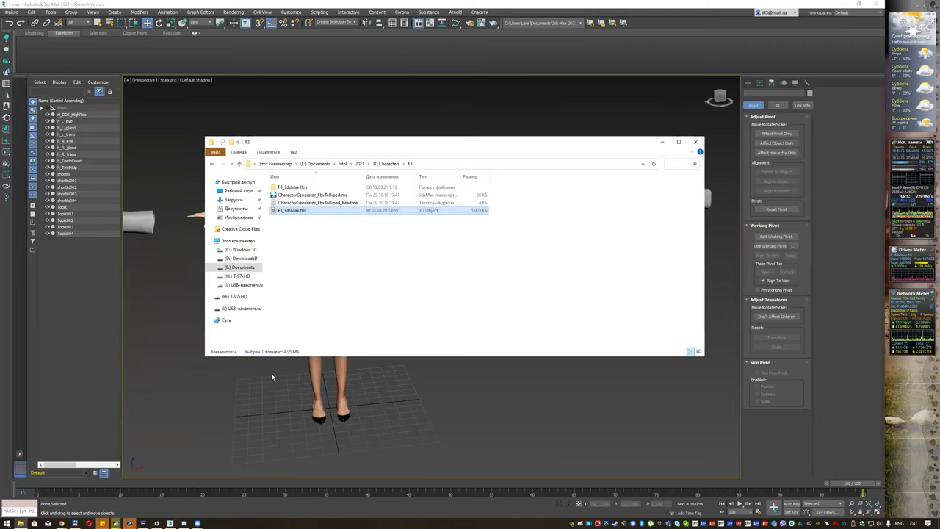
{"action": "key", "text": "alt+Up"}
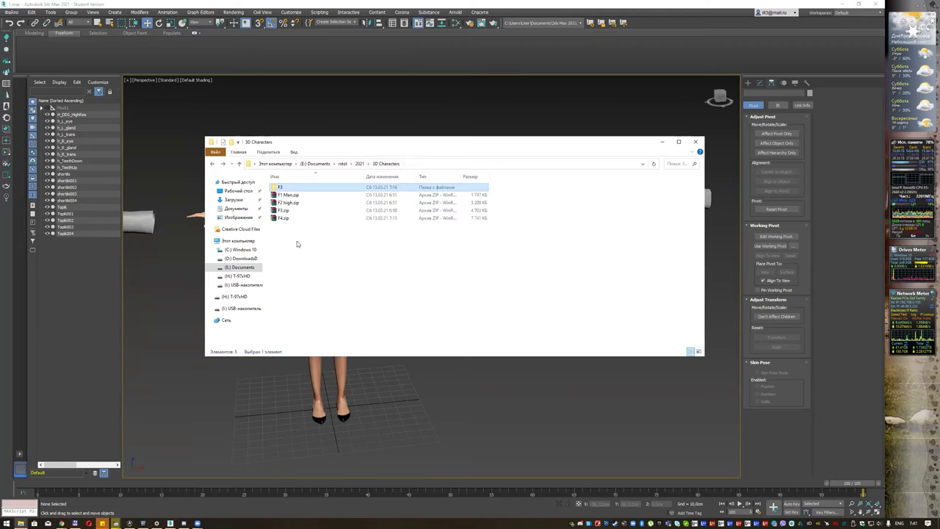
{"action": "key", "text": "alt+Left"}
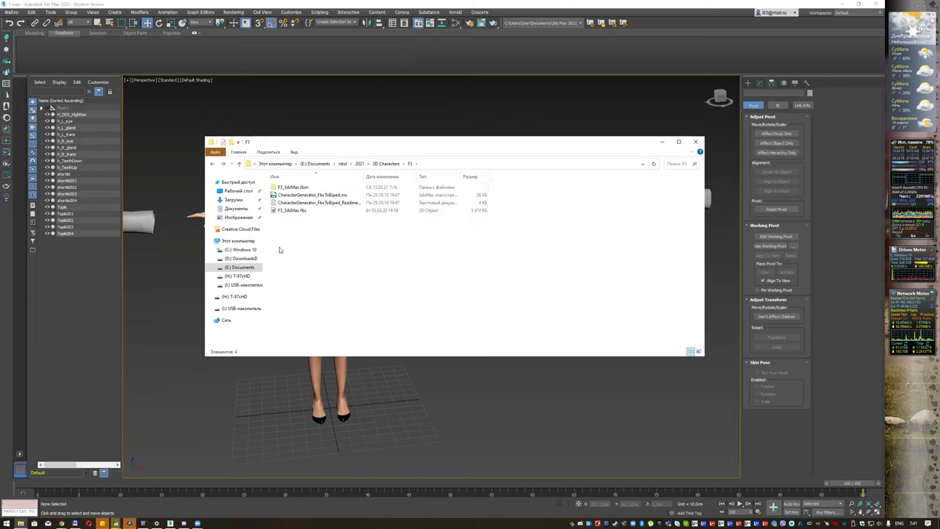
{"action": "left_click", "coordinate": [346, 164]}
{"action": "double_click", "coordinate": [294, 195]}
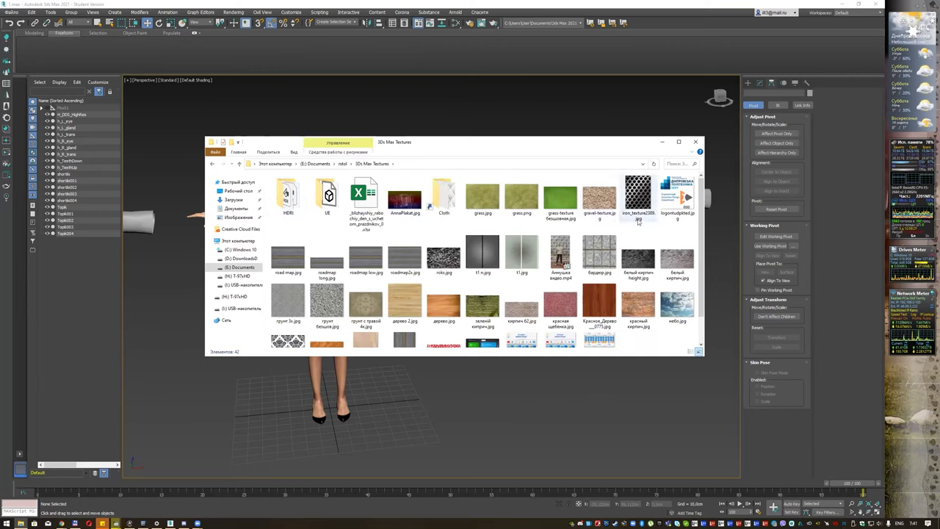
{"action": "left_click", "coordinate": [448, 207]}
{"action": "double_click", "coordinate": [448, 205]}
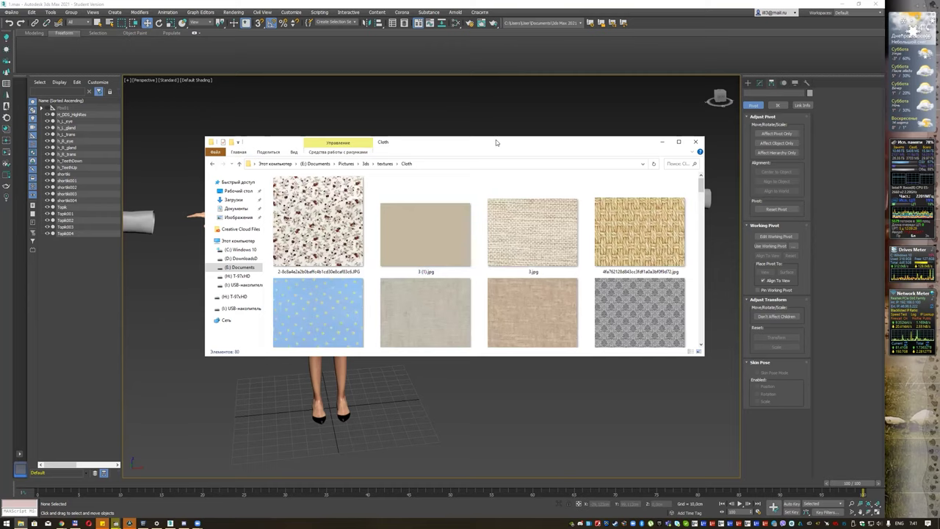
{"action": "left_click_drag", "start_coordinate": [496, 140], "coordinate": [688, 259]}
{"action": "left_click_drag", "start_coordinate": [510, 340], "coordinate": [513, 218]}
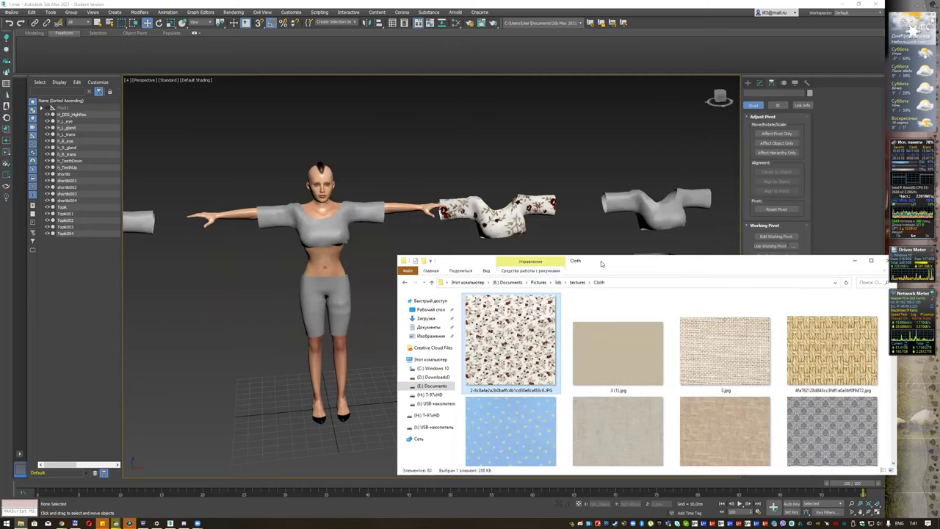
Apply the floral fabric to one cloned shirt and shorts, and blue dotted fabric to another.
{"action": "left_click_drag", "start_coordinate": [477, 260], "coordinate": [656, 237]}
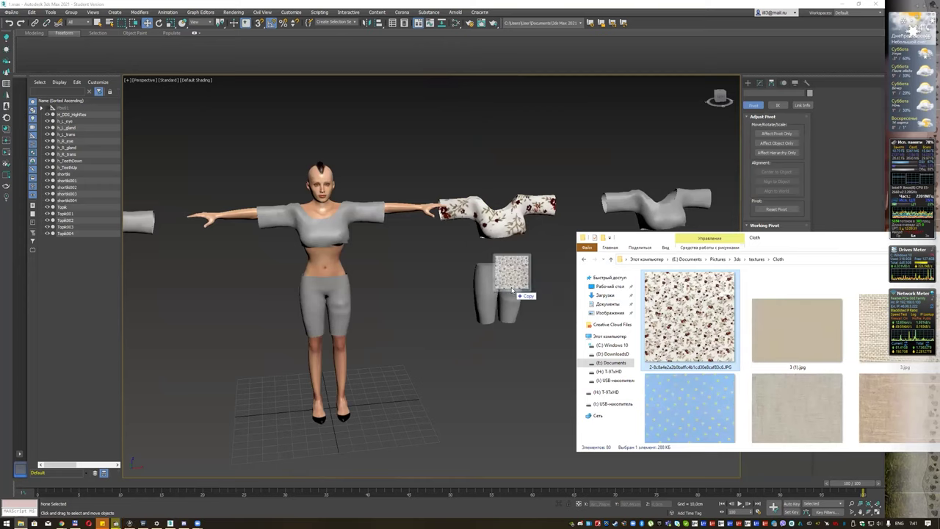
{"action": "left_click_drag", "start_coordinate": [688, 317], "coordinate": [506, 294]}
{"action": "middle_click_drag", "start_coordinate": [597, 186], "coordinate": [429, 189]}
{"action": "key", "text": "alt+Tab"}
{"action": "left_click_drag", "start_coordinate": [803, 244], "coordinate": [589, 305]}
{"action": "left_click_drag", "start_coordinate": [477, 469], "coordinate": [514, 224]}
{"action": "left_click_drag", "start_coordinate": [478, 469], "coordinate": [502, 282]}
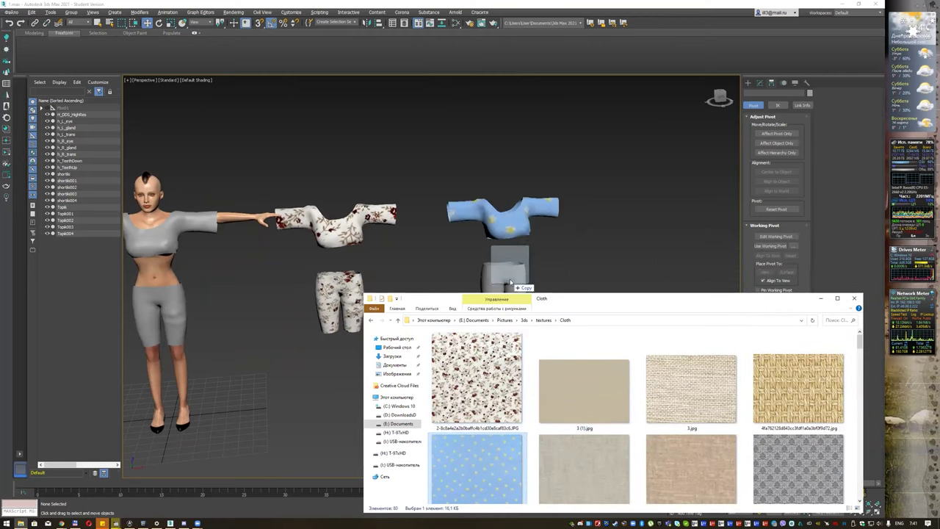
{"action": "mouse_move", "coordinate": [276, 251]}
{"action": "middle_mouse_down", "text": "alt"}
{"action": "mouse_move", "coordinate": [528, 235]}
{"action": "mouse_move", "coordinate": [583, 243]}
{"action": "mouse_move", "coordinate": [497, 277]}
{"action": "mouse_move", "coordinate": [523, 267]}
{"action": "middle_mouse_up", "text": "alt"}
Drag the yellow LOLLIPOP print and other fabric images onto the cloned shirts.
{"action": "key", "text": "alt+Tab"}
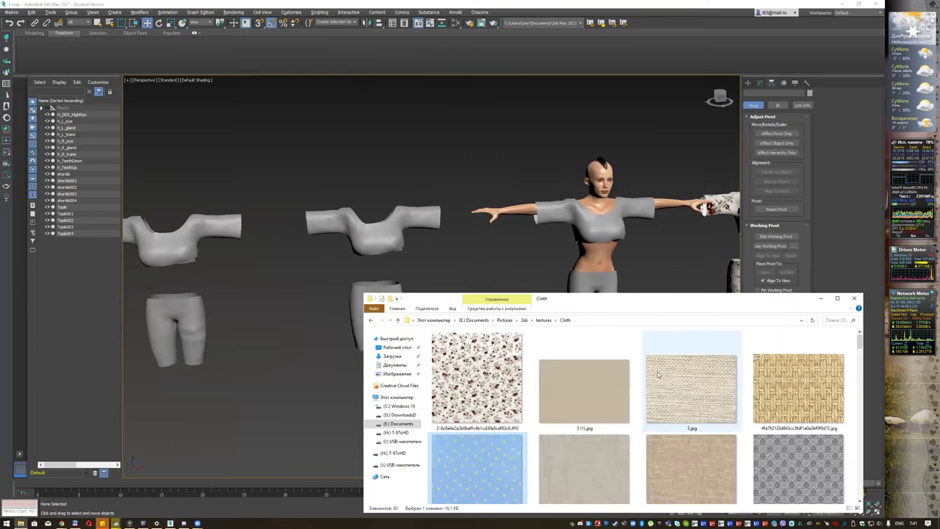
{"action": "scroll", "coordinate": [714, 390], "scroll_direction": "down", "scroll_amount": 2}
{"action": "scroll", "coordinate": [714, 397], "scroll_direction": "down", "scroll_amount": 3}
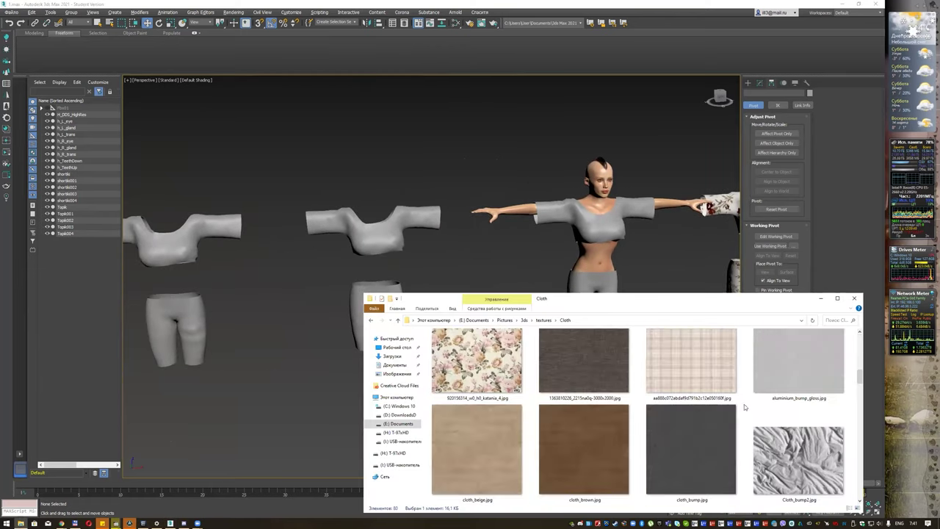
{"action": "scroll", "coordinate": [714, 398], "scroll_direction": "down", "scroll_amount": 3}
{"action": "left_click_drag", "start_coordinate": [713, 436], "coordinate": [382, 228]}
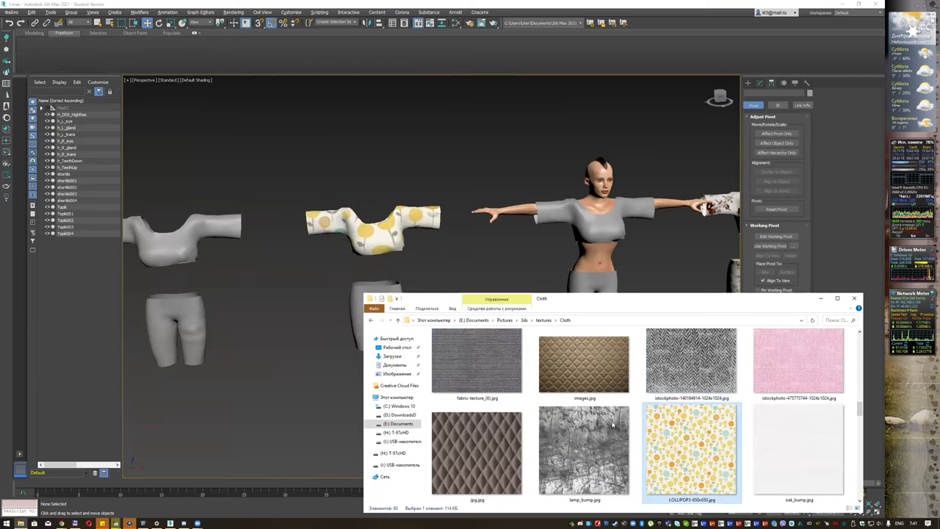
{"action": "left_click_drag", "start_coordinate": [350, 303], "coordinate": [370, 293]}
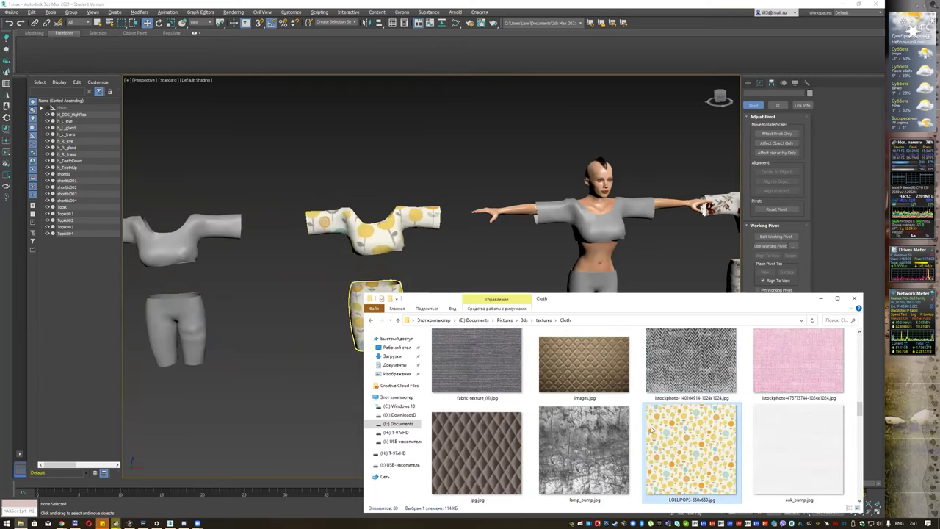
{"action": "scroll", "coordinate": [670, 423], "scroll_direction": "down", "scroll_amount": 3}
{"action": "scroll", "coordinate": [669, 423], "scroll_direction": "down", "scroll_amount": 3}
{"action": "scroll", "coordinate": [679, 423], "scroll_direction": "down", "scroll_amount": 2}
{"action": "scroll", "coordinate": [687, 424], "scroll_direction": "down", "scroll_amount": 2}
{"action": "scroll", "coordinate": [687, 424], "scroll_direction": "down", "scroll_amount": 2}
{"action": "left_click_drag", "start_coordinate": [476, 365], "coordinate": [184, 238]}
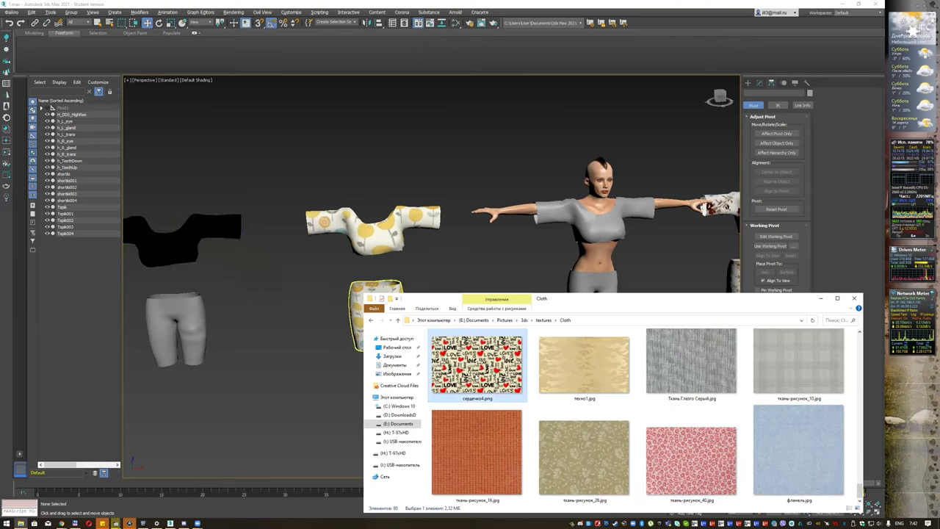
{"action": "scroll", "coordinate": [583, 395], "scroll_direction": "up", "scroll_amount": 2}
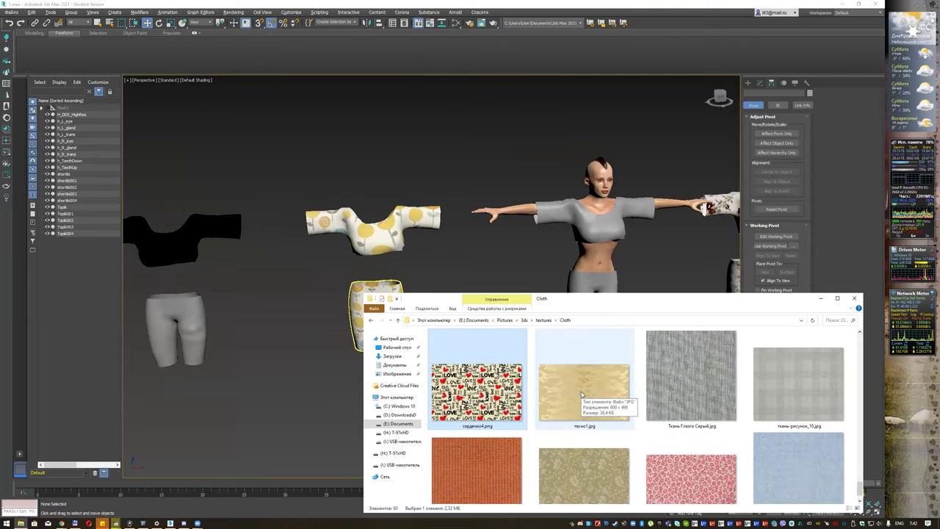
{"action": "mouse_move", "coordinate": [799, 389]}
{"action": "left_mouse_down"}
{"action": "mouse_move", "coordinate": [317, 299]}
{"action": "mouse_move", "coordinate": [166, 247]}
{"action": "left_mouse_up"}
Apply the red-heart fabric to the shorts and black shirt, then minimize Explorer.
{"action": "left_click_drag", "start_coordinate": [695, 391], "coordinate": [179, 323]}
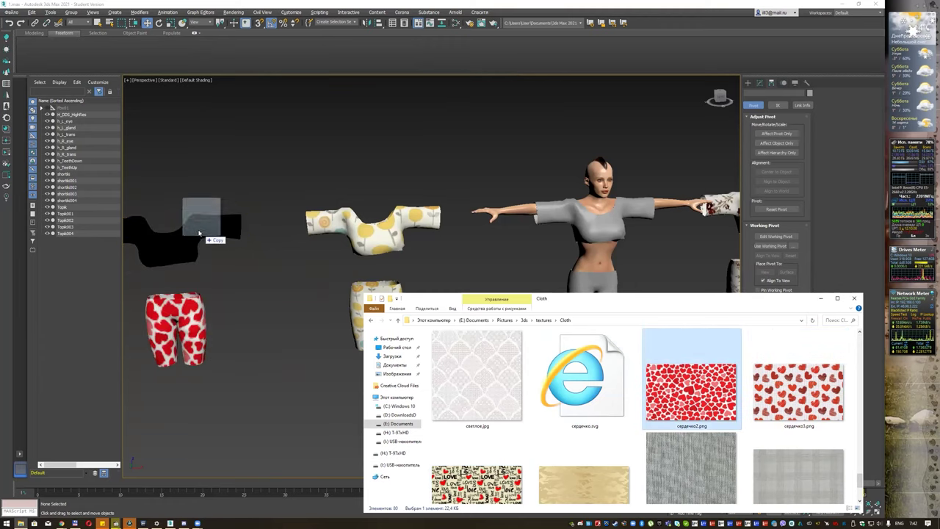
{"action": "left_click_drag", "start_coordinate": [331, 301], "coordinate": [197, 228]}
{"action": "left_click", "coordinate": [824, 299]}
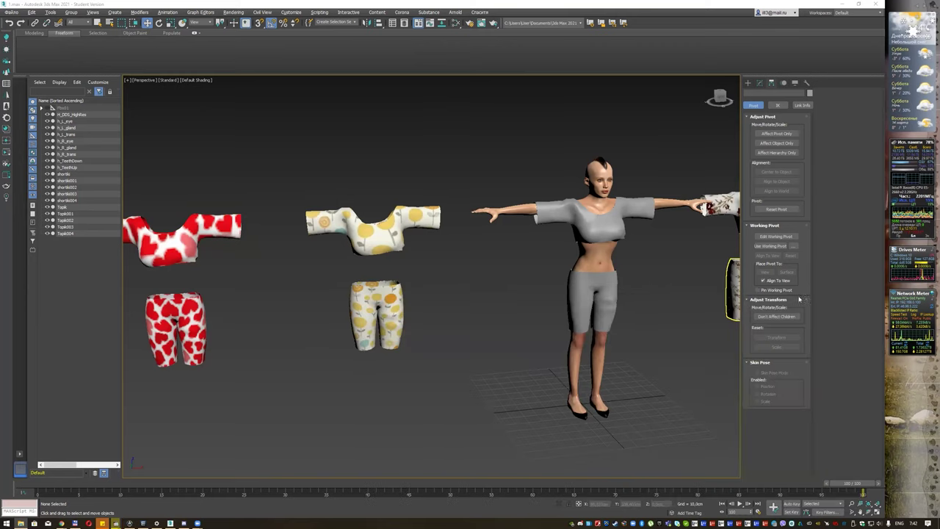
{"action": "scroll", "coordinate": [484, 266], "scroll_direction": "up", "scroll_amount": 2}
{"action": "scroll", "coordinate": [492, 263], "scroll_direction": "up", "scroll_amount": 2}
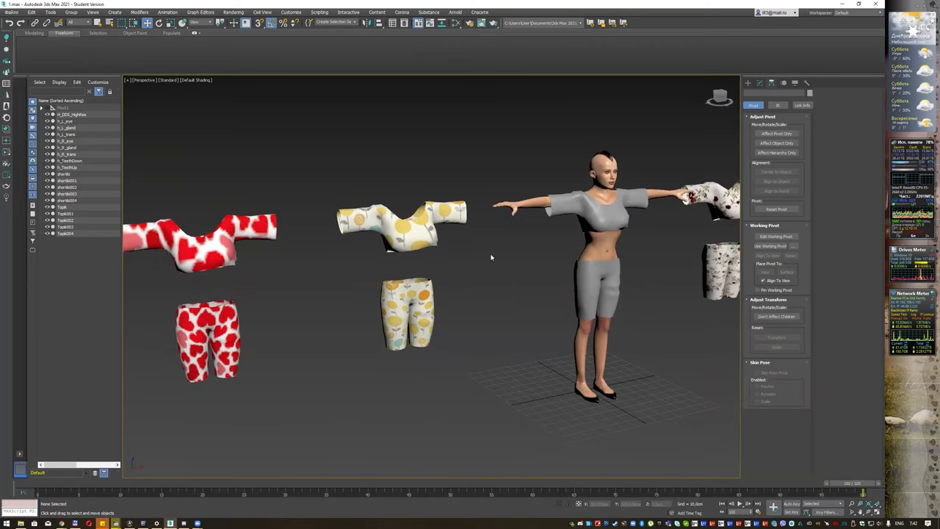
{"action": "mouse_move", "coordinate": [367, 219]}
{"action": "middle_mouse_down", "text": "alt"}
{"action": "mouse_move", "coordinate": [511, 238]}
{"action": "mouse_move", "coordinate": [420, 243]}
{"action": "mouse_move", "coordinate": [444, 245]}
{"action": "middle_mouse_up", "text": "alt"}
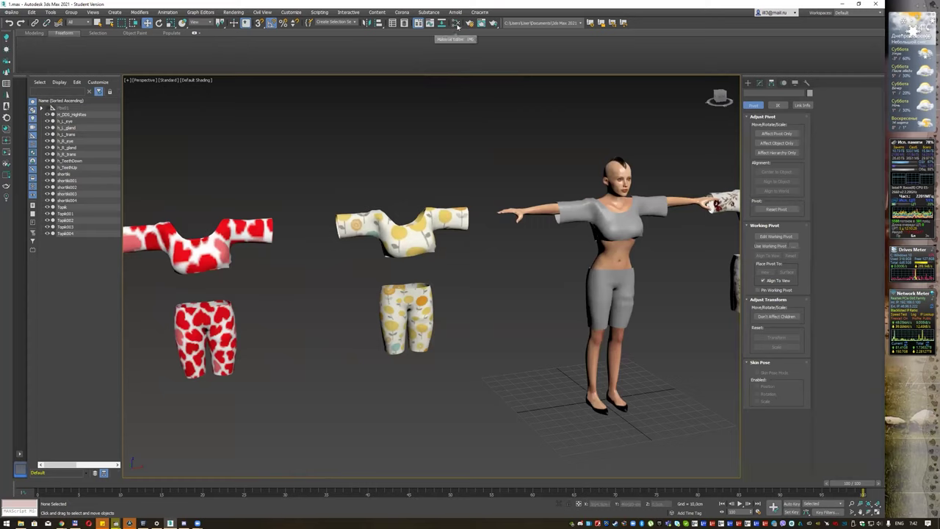
Open the Slate Material Editor, move it up, and switch to picking a material from the scene.
{"action": "left_click", "coordinate": [456, 23]}
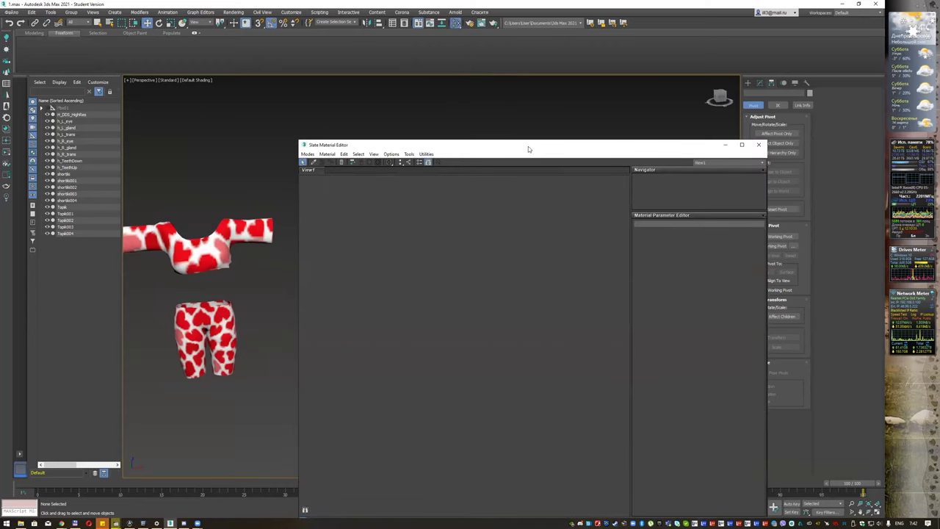
{"action": "left_click_drag", "start_coordinate": [528, 146], "coordinate": [614, 101]}
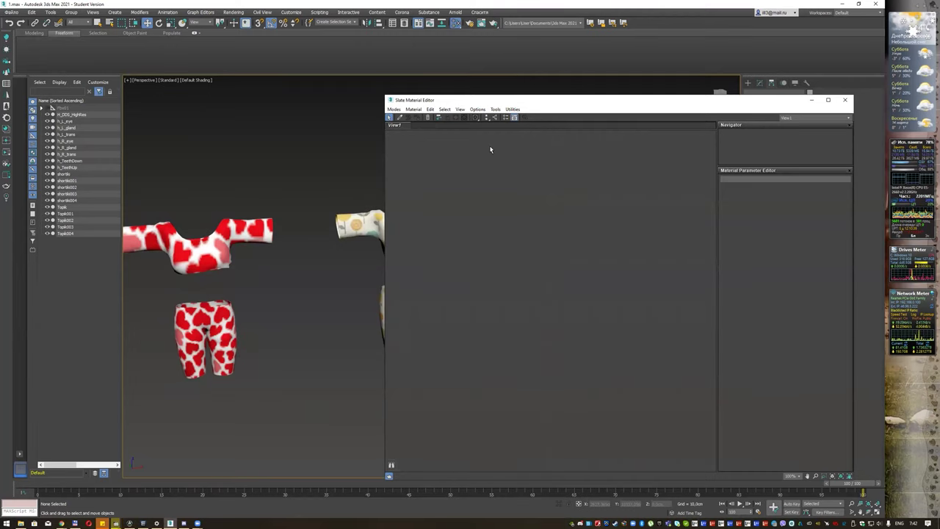
{"action": "left_click", "coordinate": [460, 109]}
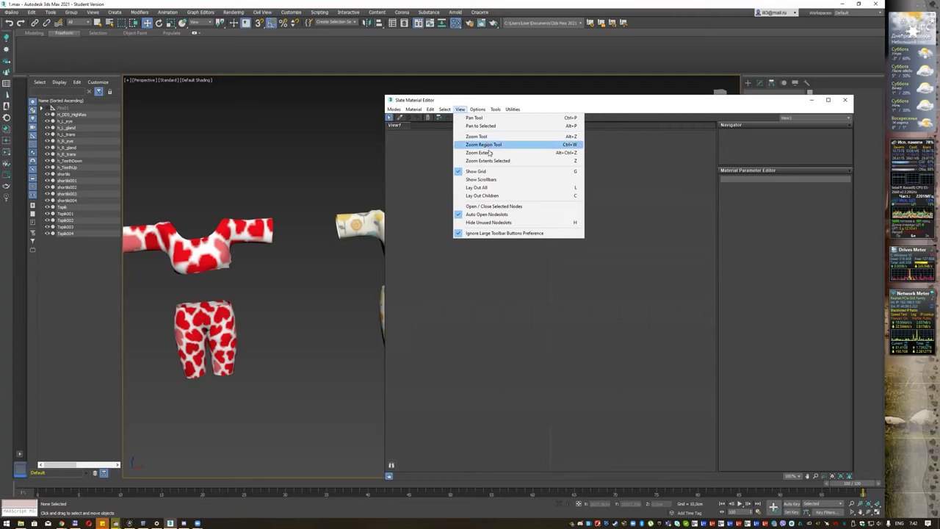
{"action": "left_click", "coordinate": [423, 139]}
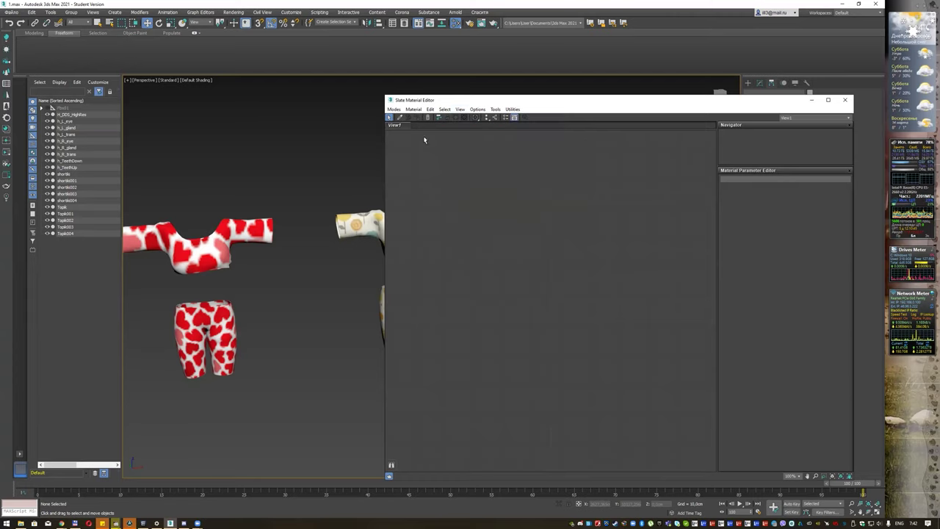
{"action": "left_click", "coordinate": [400, 118]}
Load the red-heart shirt's material into Slate and open its heart bitmap's parameters.
{"action": "left_click", "coordinate": [226, 234]}
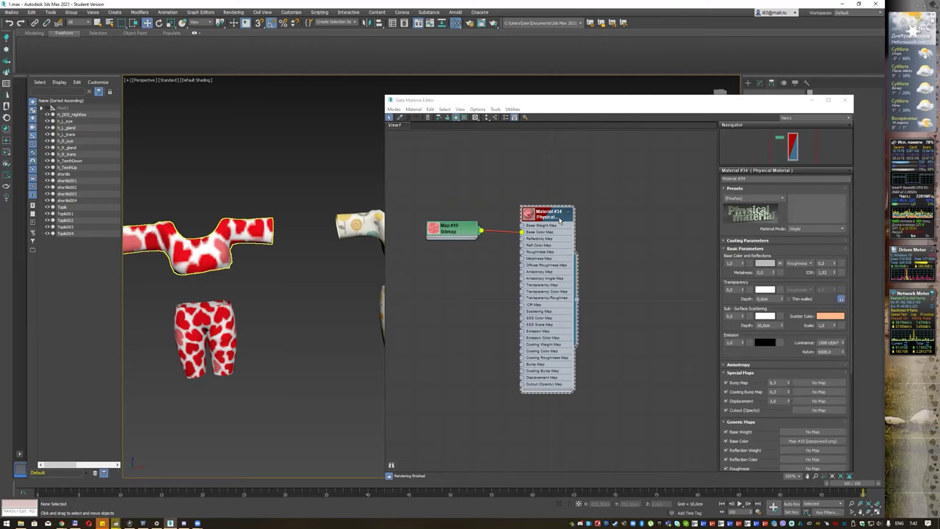
{"action": "left_click", "coordinate": [511, 215]}
{"action": "left_click_drag", "start_coordinate": [461, 230], "coordinate": [459, 223]}
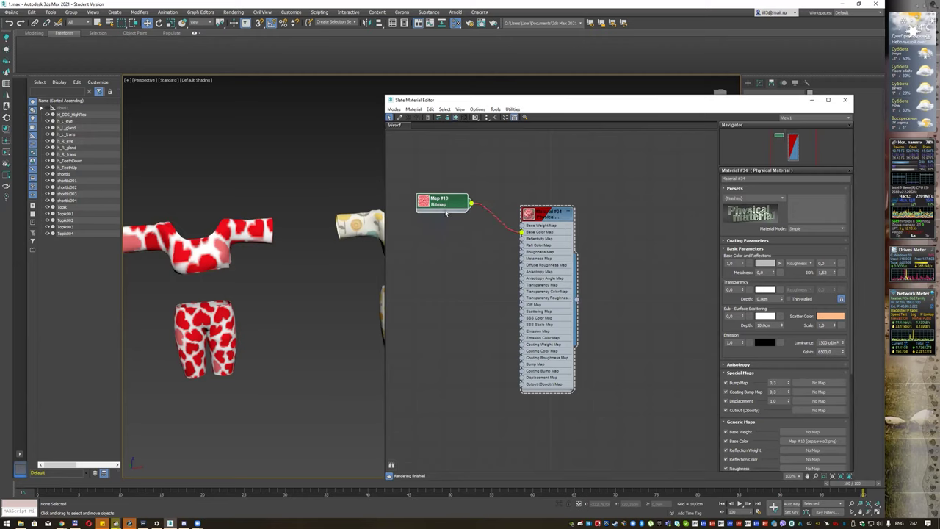
{"action": "double_click", "coordinate": [434, 220]}
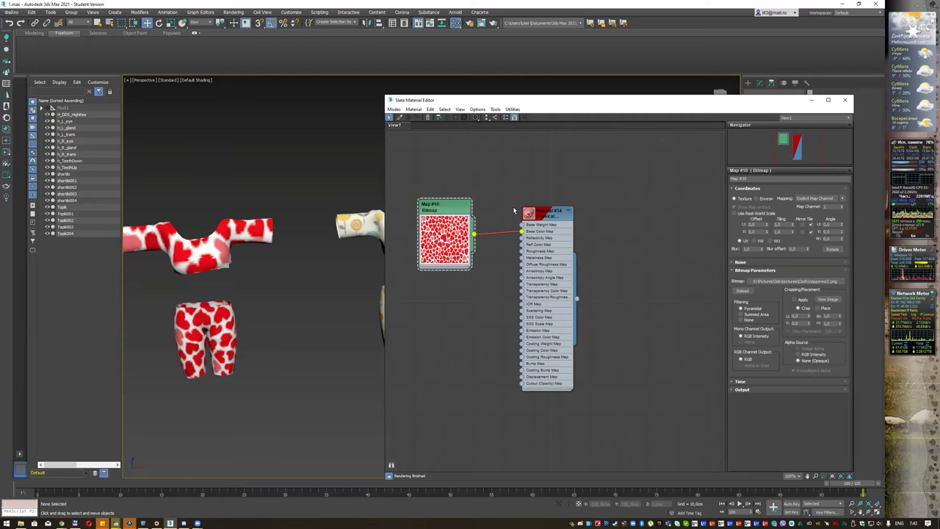
{"action": "double_click", "coordinate": [563, 218]}
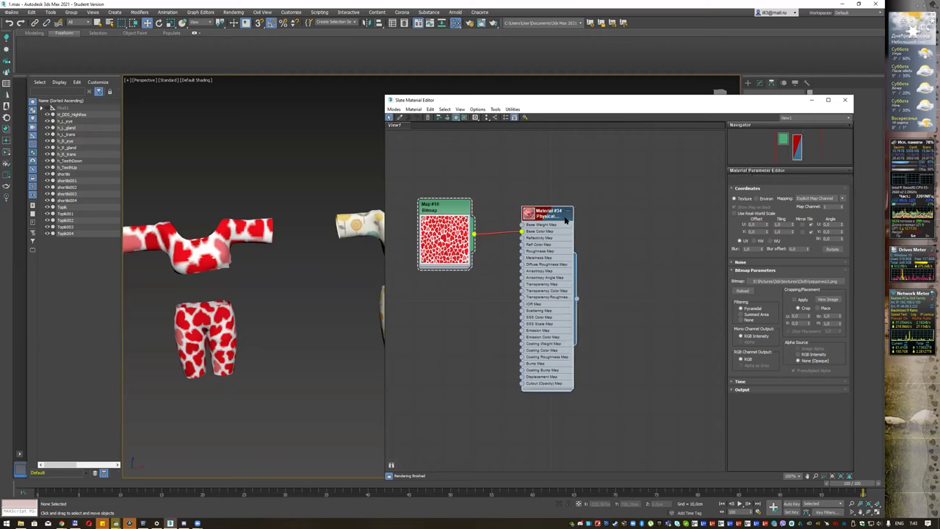
{"action": "left_click", "coordinate": [431, 205]}
{"action": "double_click", "coordinate": [431, 205]}
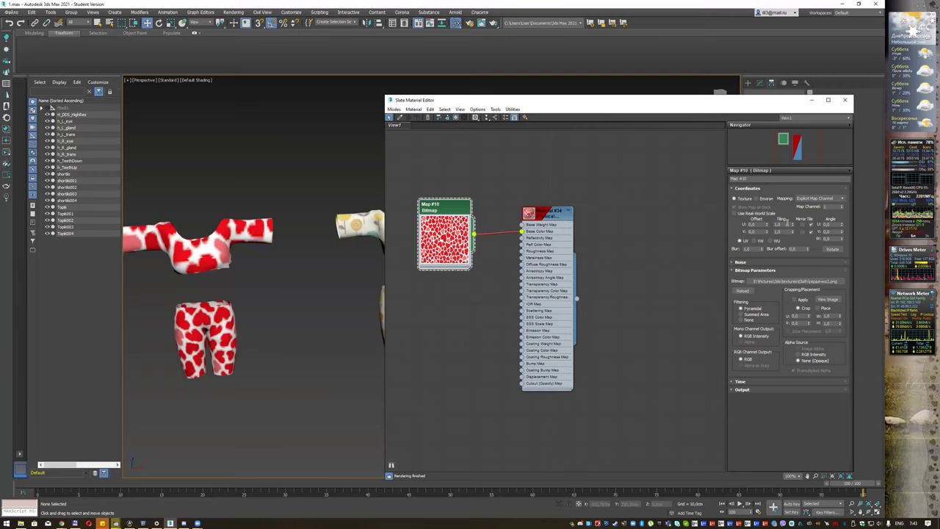
Set the heart bitmap's U and V tiling to 7 so many small hearts appear.
{"action": "double_click", "coordinate": [786, 223]}
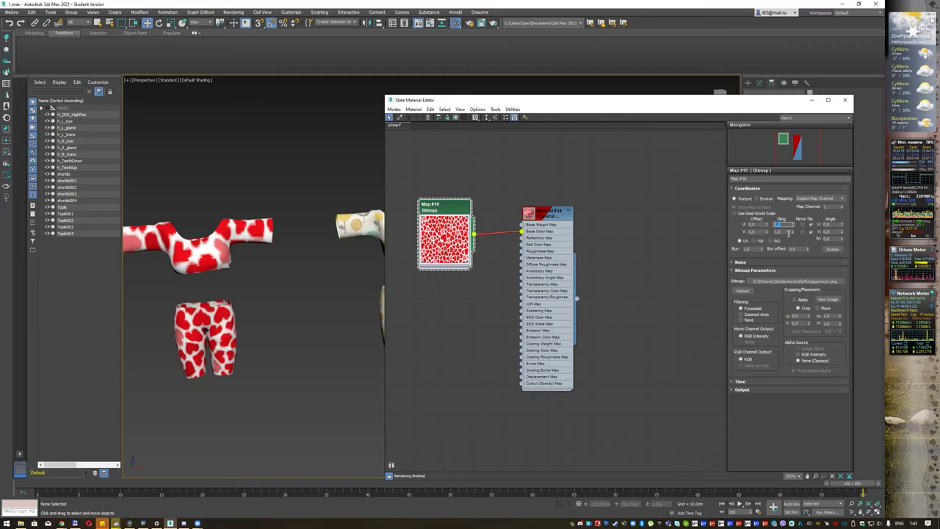
{"action": "type", "text": "7"}
{"action": "key", "text": "Tab"}
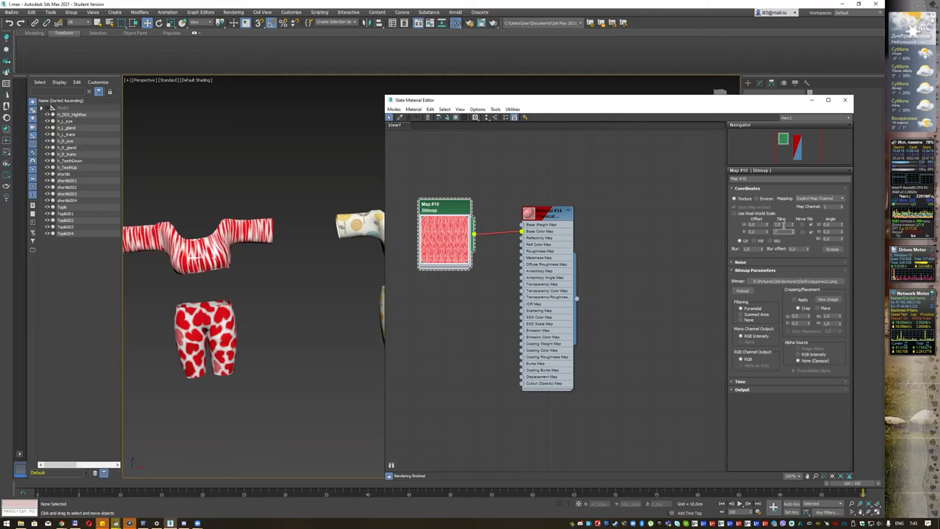
{"action": "type", "text": "7"}
{"action": "key", "text": "Return"}
{"action": "left_click", "coordinate": [187, 222]}
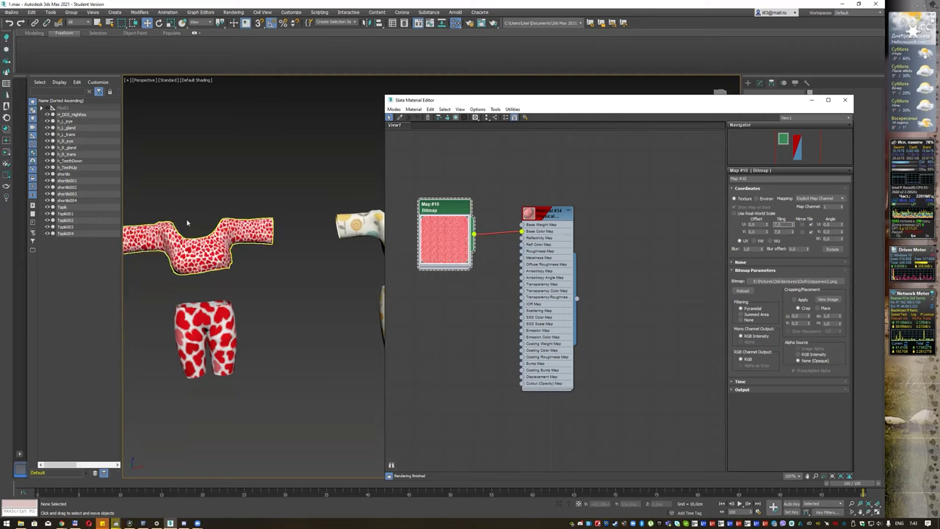
{"action": "left_click_drag", "start_coordinate": [273, 288], "coordinate": [292, 286]}
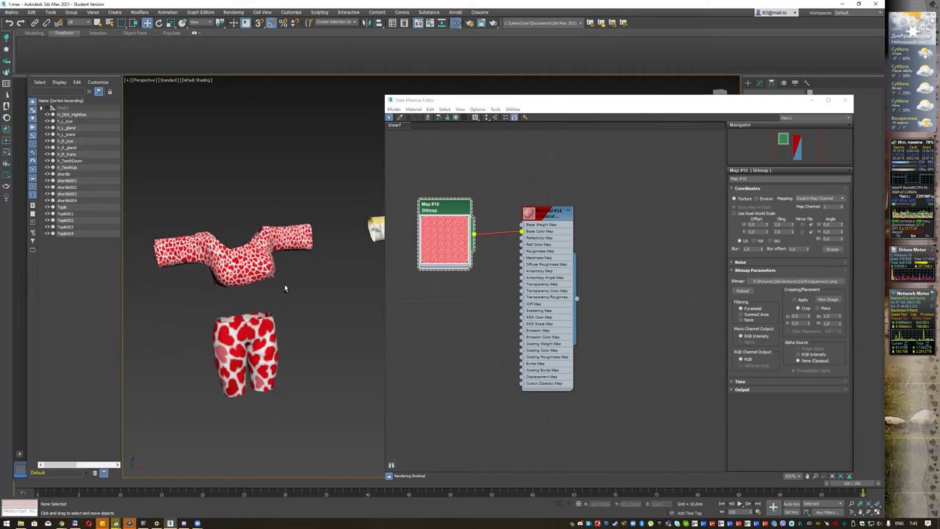
Minimize the material editor and briefly check the folder of texture images.
{"action": "left_click", "coordinate": [808, 104]}
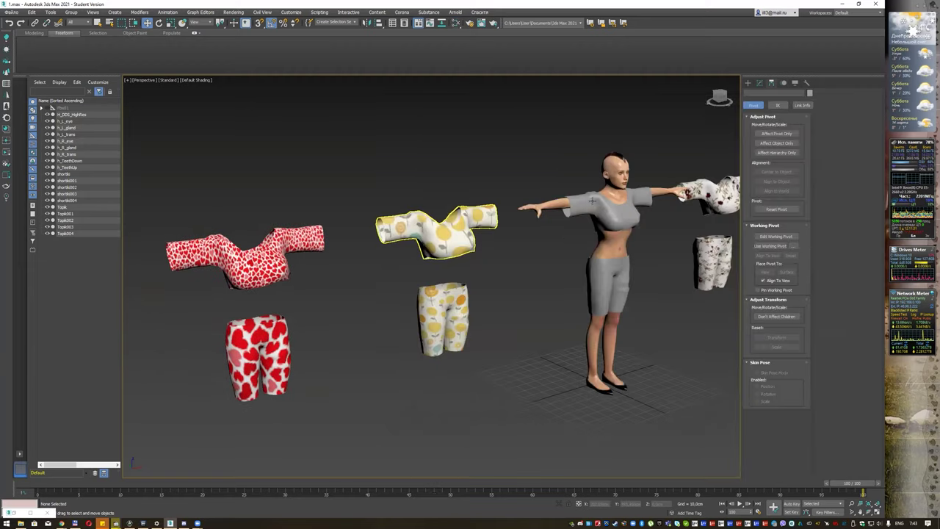
{"action": "mouse_move", "coordinate": [373, 299]}
{"action": "middle_mouse_down", "text": "alt"}
{"action": "mouse_move", "coordinate": [425, 294]}
{"action": "mouse_move", "coordinate": [374, 301]}
{"action": "mouse_move", "coordinate": [409, 295]}
{"action": "middle_mouse_up", "text": "alt"}
{"action": "left_click", "coordinate": [129, 523]}
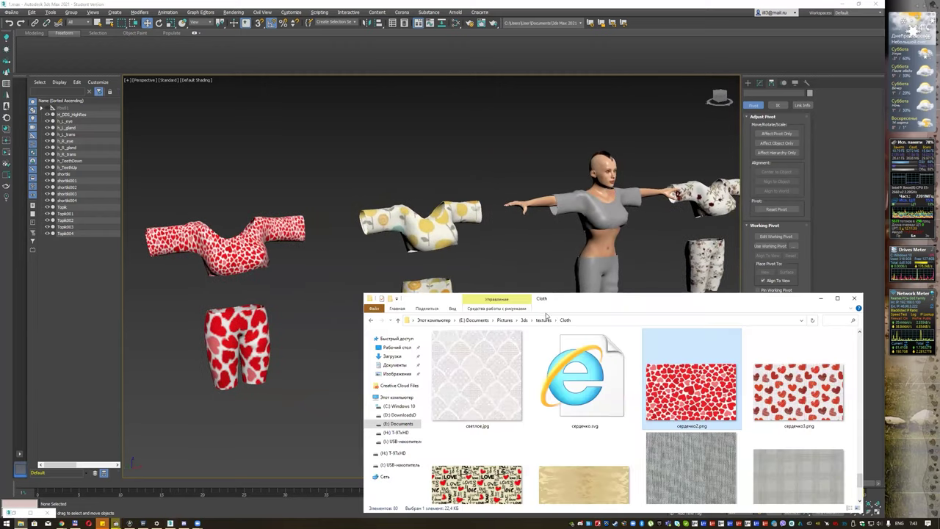
{"action": "left_click", "coordinate": [470, 45]}
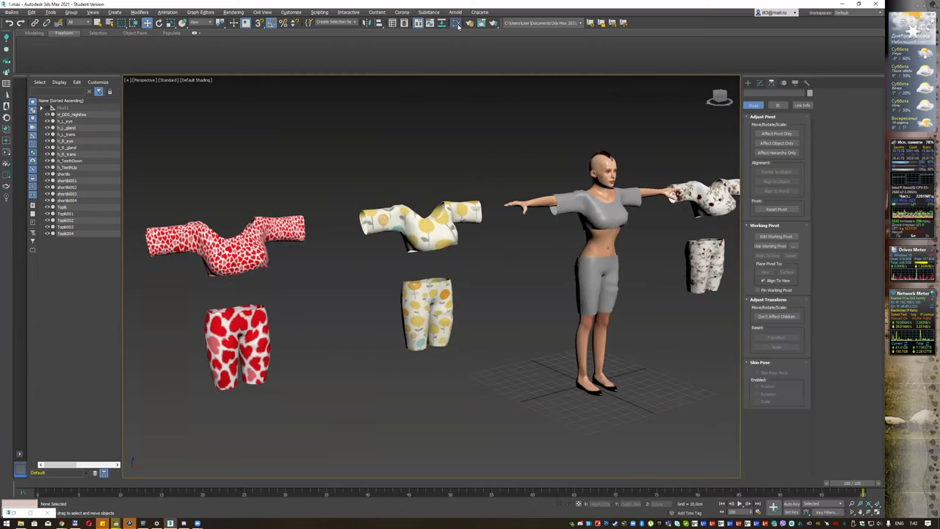
Load the heart shorts' material in Slate, set its bitmap tiling to 3, and minimize the editor.
{"action": "left_click", "coordinate": [455, 23]}
{"action": "middle_click_drag", "start_coordinate": [581, 272], "coordinate": [522, 246]}
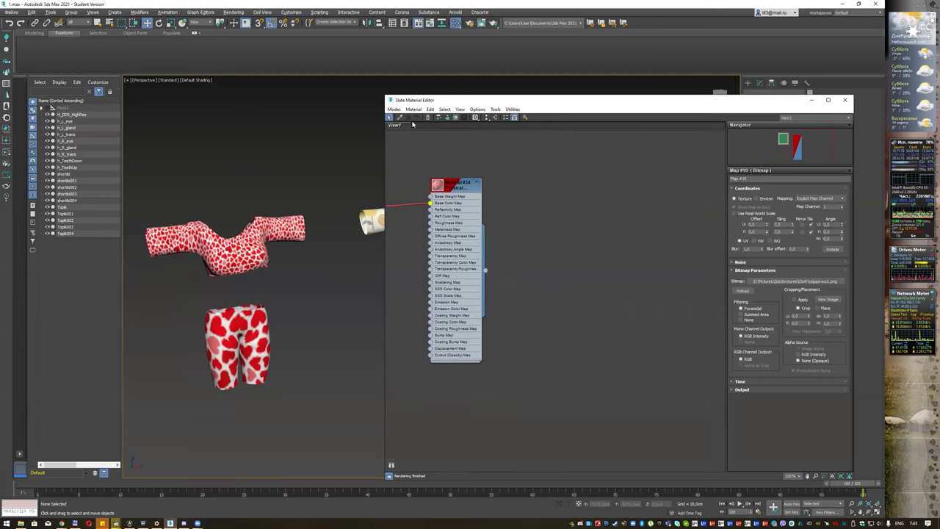
{"action": "left_click", "coordinate": [389, 117]}
{"action": "left_click", "coordinate": [262, 332]}
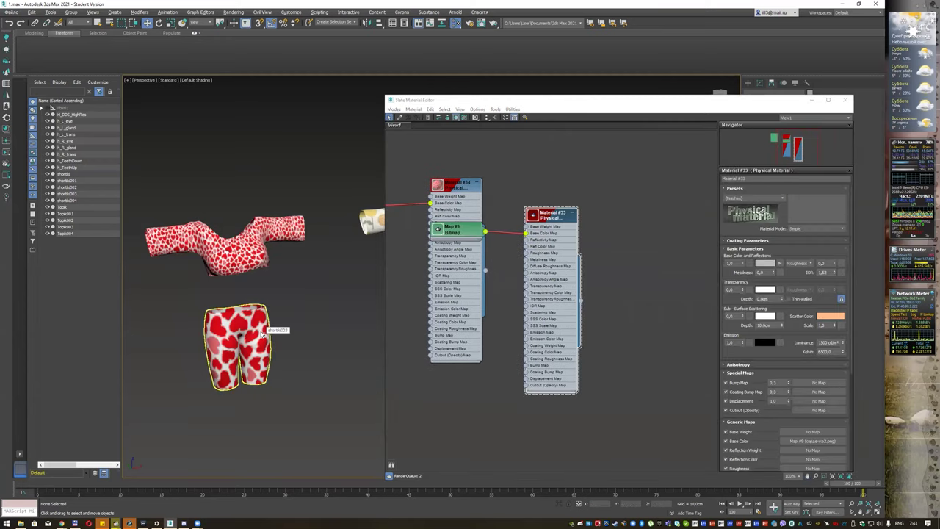
{"action": "left_click_drag", "start_coordinate": [551, 215], "coordinate": [625, 185]}
{"action": "left_click_drag", "start_coordinate": [459, 229], "coordinate": [550, 193]}
{"action": "double_click", "coordinate": [543, 193]}
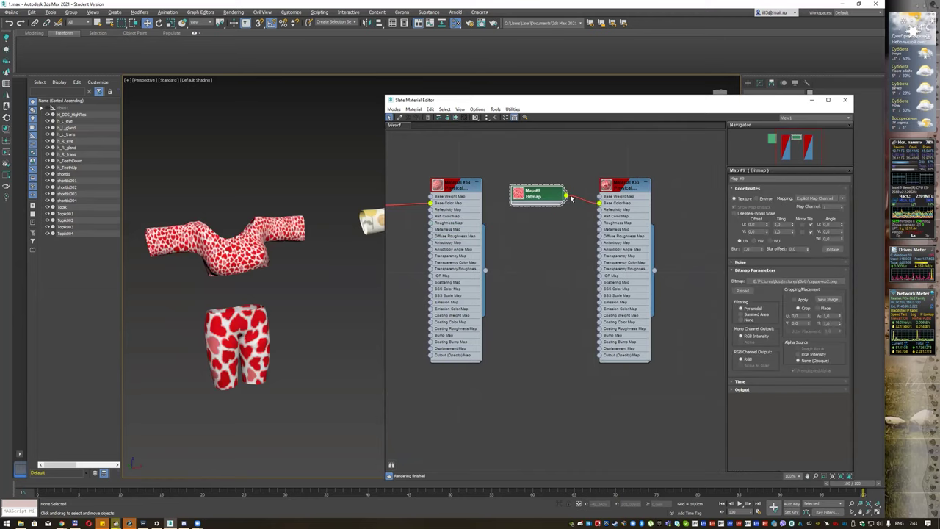
{"action": "left_click", "coordinate": [777, 225]}
{"action": "type", "text": "3"}
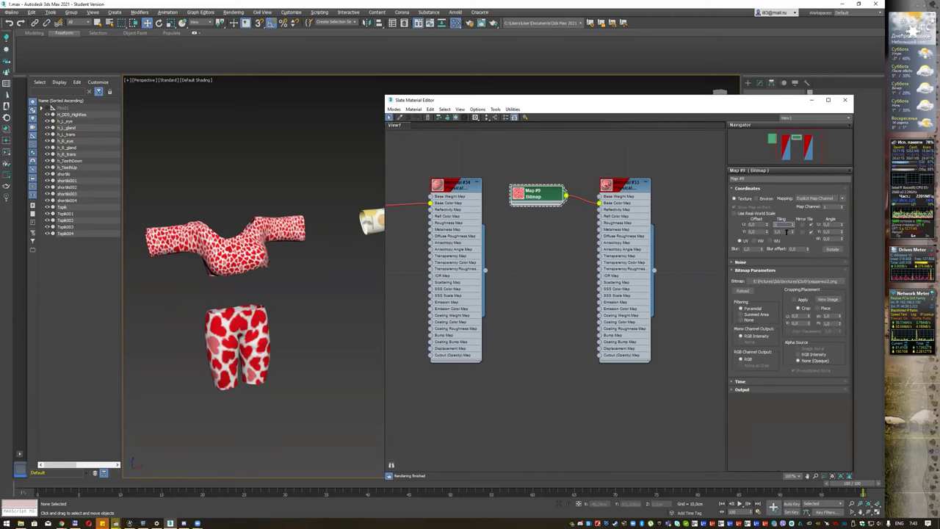
{"action": "key", "text": "Tab"}
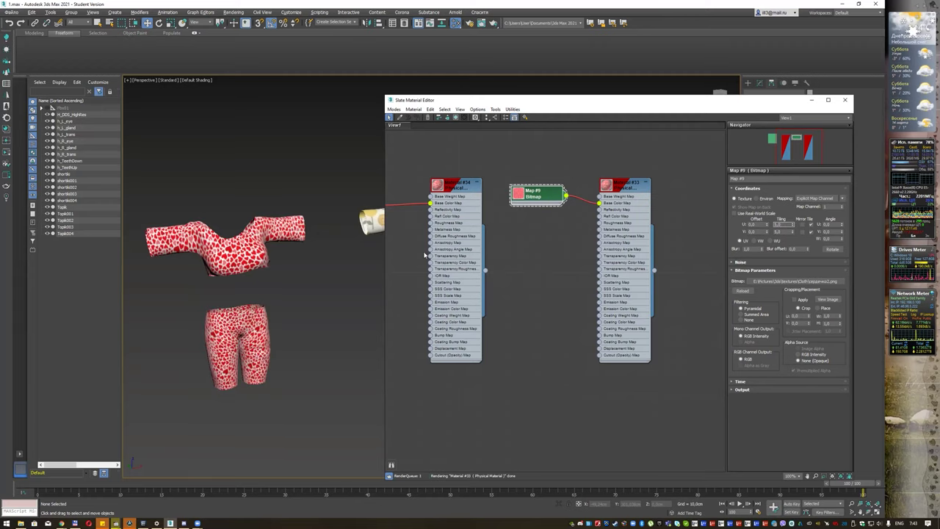
{"action": "left_click", "coordinate": [813, 101]}
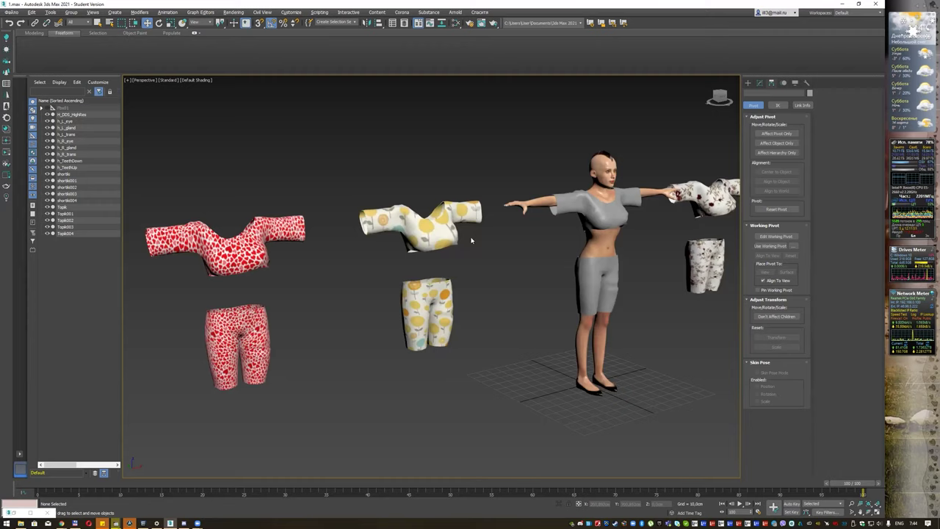
Select the yellow floral shirt and start Viewport Canvas's Paint brush to list its paintable maps.
{"action": "left_click", "coordinate": [451, 231]}
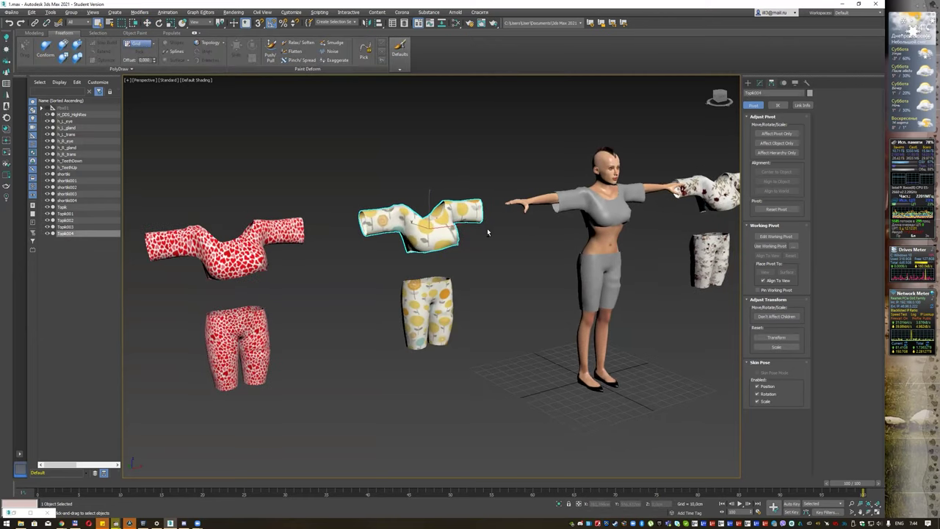
{"action": "scroll", "coordinate": [487, 230], "scroll_direction": "up", "scroll_amount": 3}
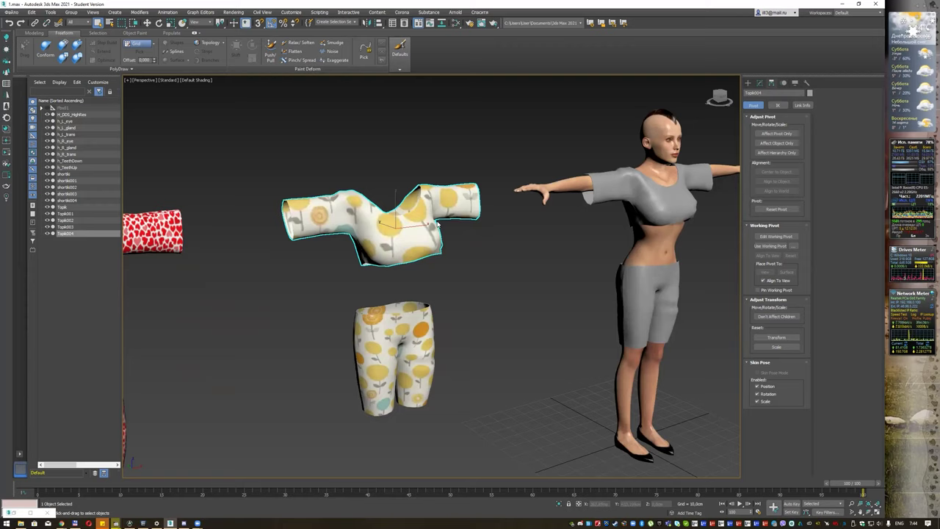
{"action": "left_click", "coordinate": [50, 12]}
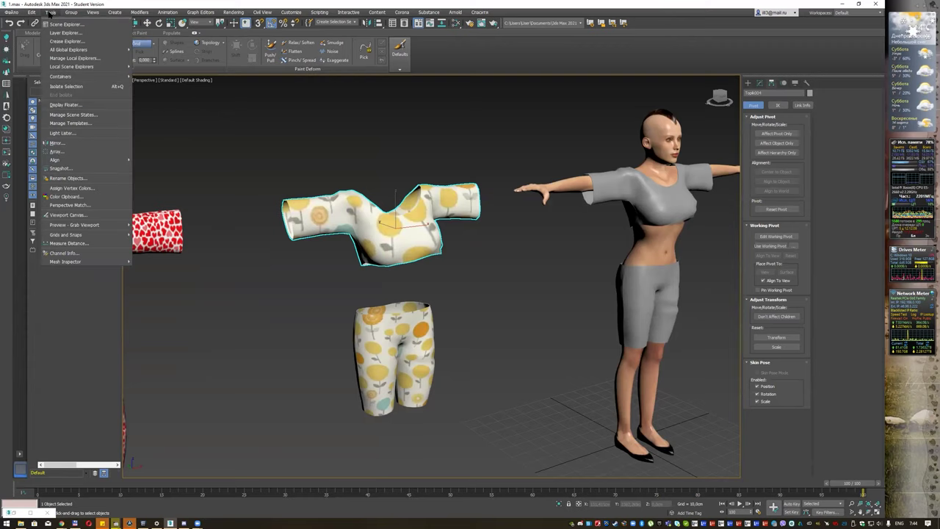
{"action": "left_click", "coordinate": [96, 214]}
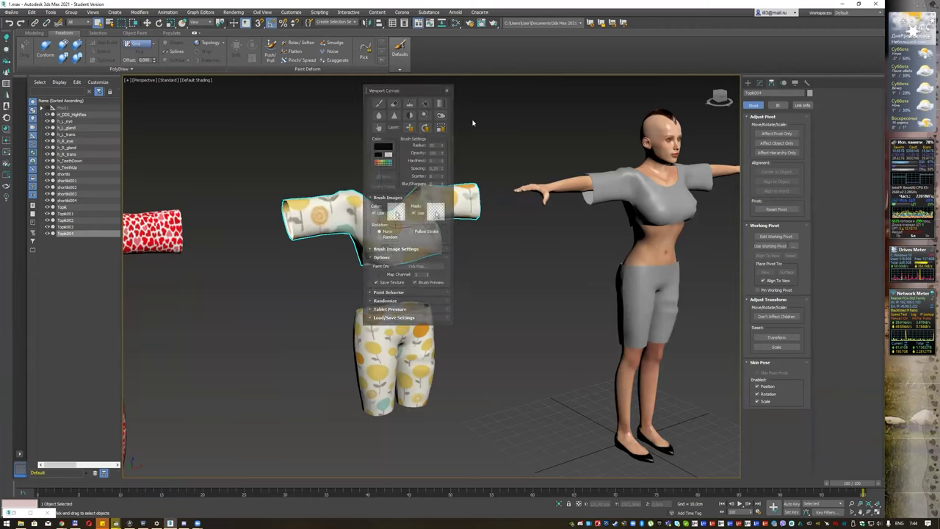
{"action": "left_click_drag", "start_coordinate": [390, 93], "coordinate": [531, 115]}
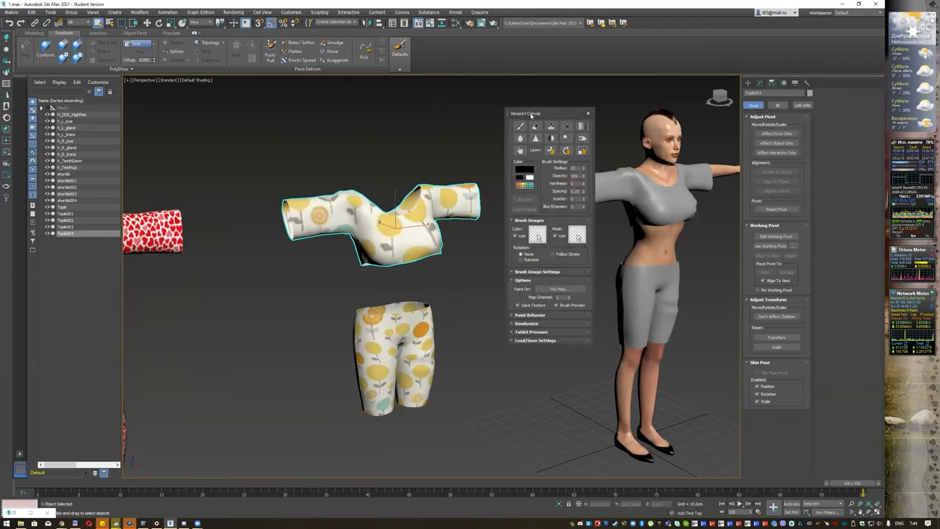
{"action": "left_click", "coordinate": [521, 126]}
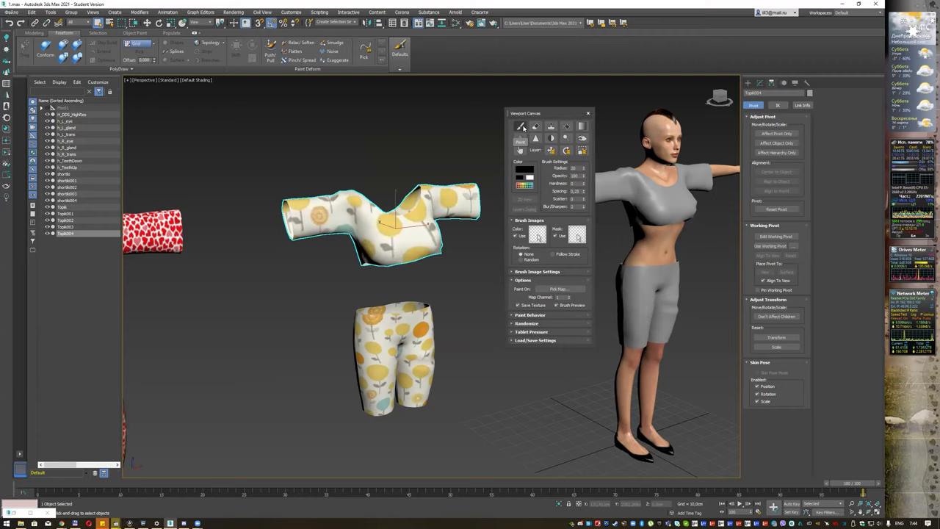
{"action": "left_click", "coordinate": [523, 127]}
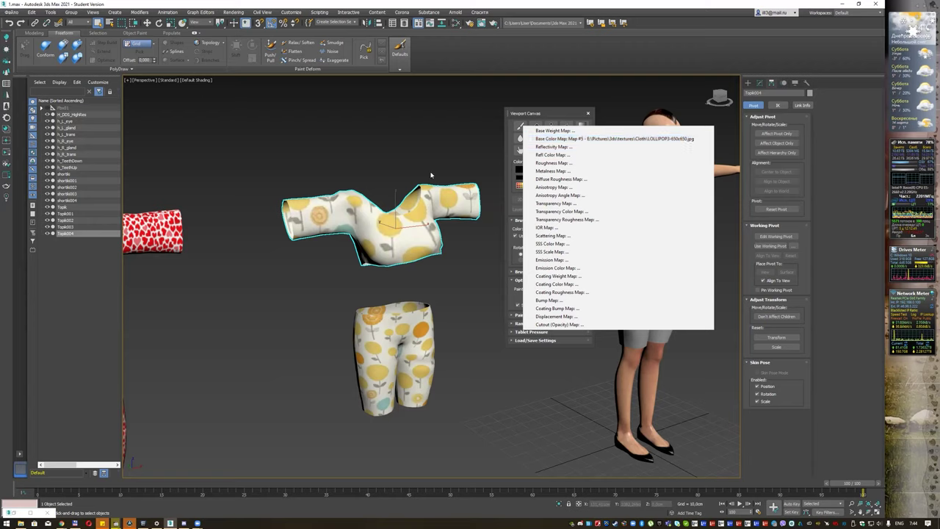
Paint onto Base Color Map #5 with a new Layer 1 above Background and an adjusted brush radius.
{"action": "left_click", "coordinate": [622, 142]}
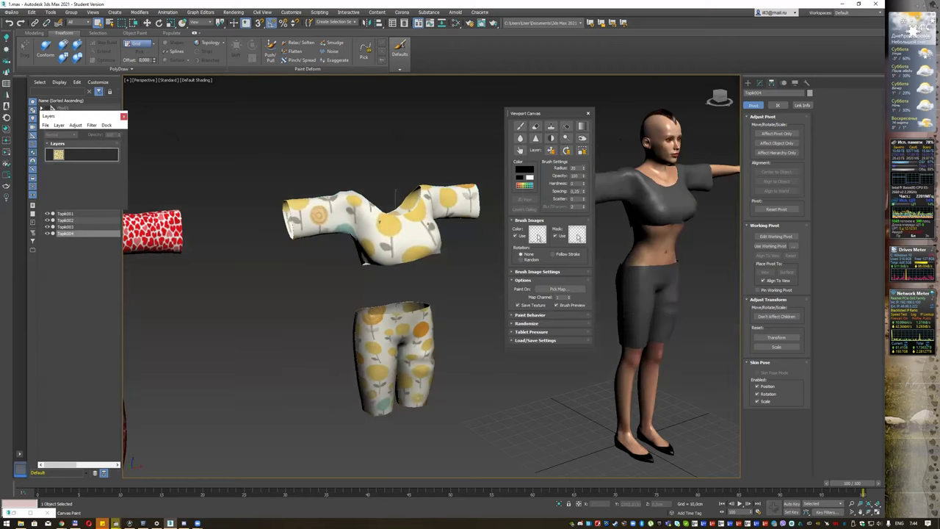
{"action": "mouse_move", "coordinate": [81, 116]}
{"action": "left_mouse_down"}
{"action": "mouse_move", "coordinate": [189, 113]}
{"action": "mouse_move", "coordinate": [178, 109]}
{"action": "left_mouse_up"}
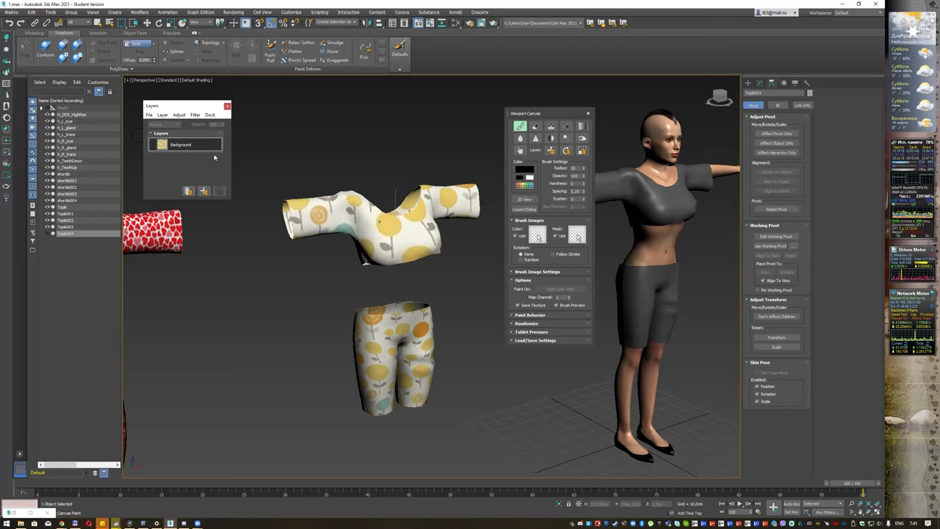
{"action": "left_click", "coordinate": [204, 191]}
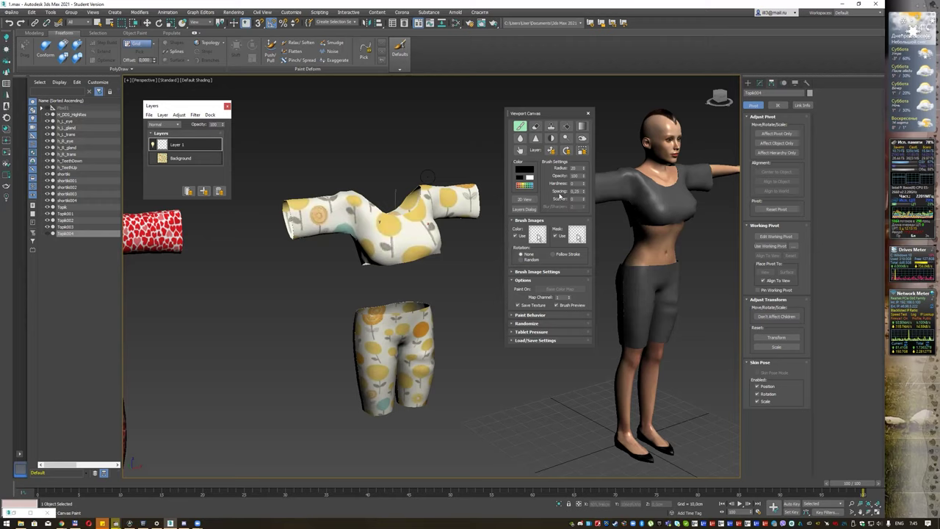
{"action": "left_click", "coordinate": [585, 168]}
{"action": "left_click_drag", "start_coordinate": [585, 168], "coordinate": [584, 170]}
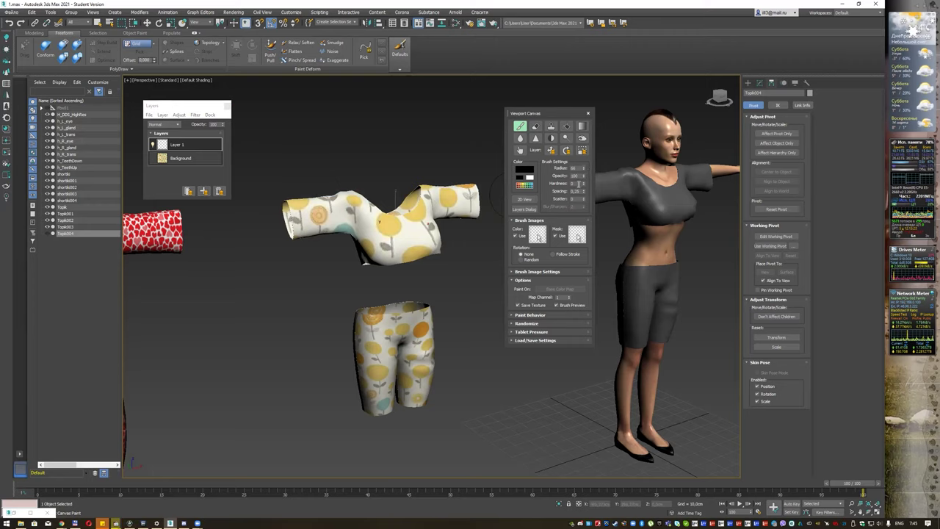
{"action": "left_click_drag", "start_coordinate": [583, 173], "coordinate": [570, 182]}
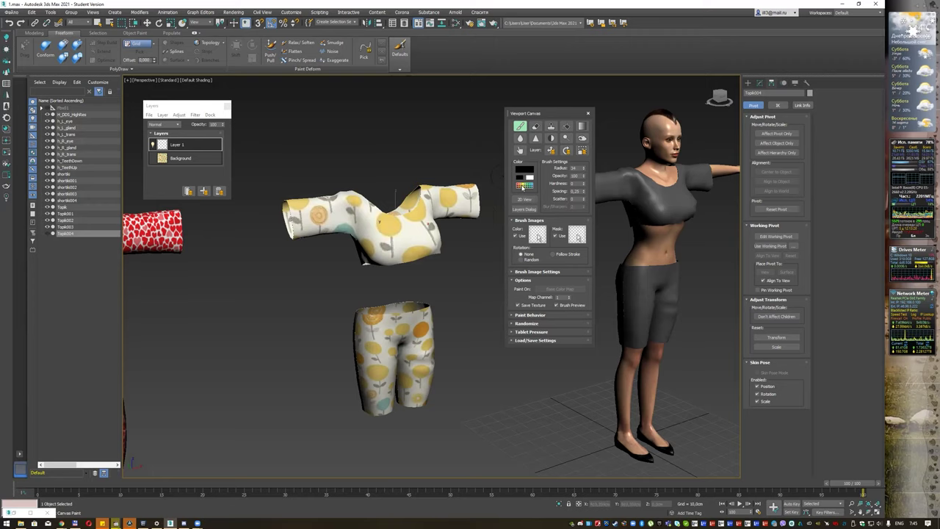
{"action": "left_click", "coordinate": [523, 185]}
Pick red and paint a left-sleeve stripe, the right sleeve cuff and the hem band.
{"action": "left_click_drag", "start_coordinate": [120, 108], "coordinate": [296, 102]}
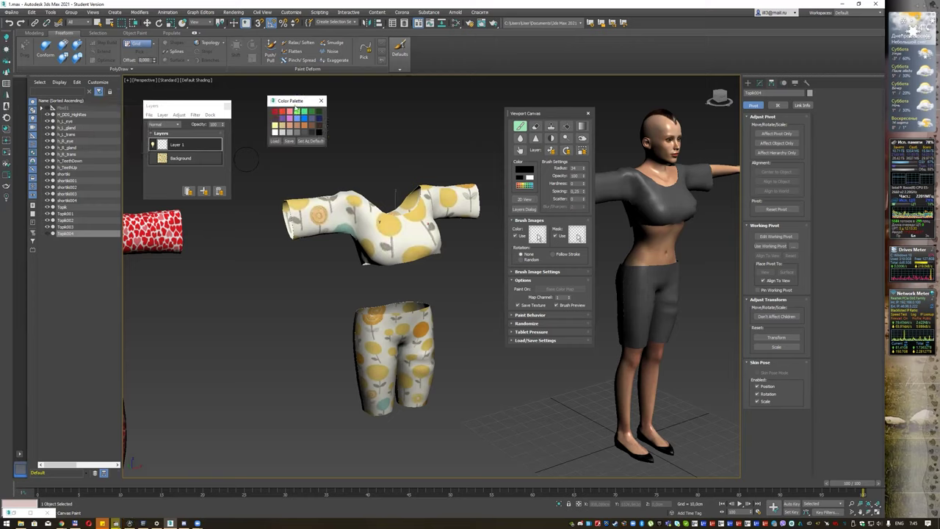
{"action": "left_click", "coordinate": [283, 113]}
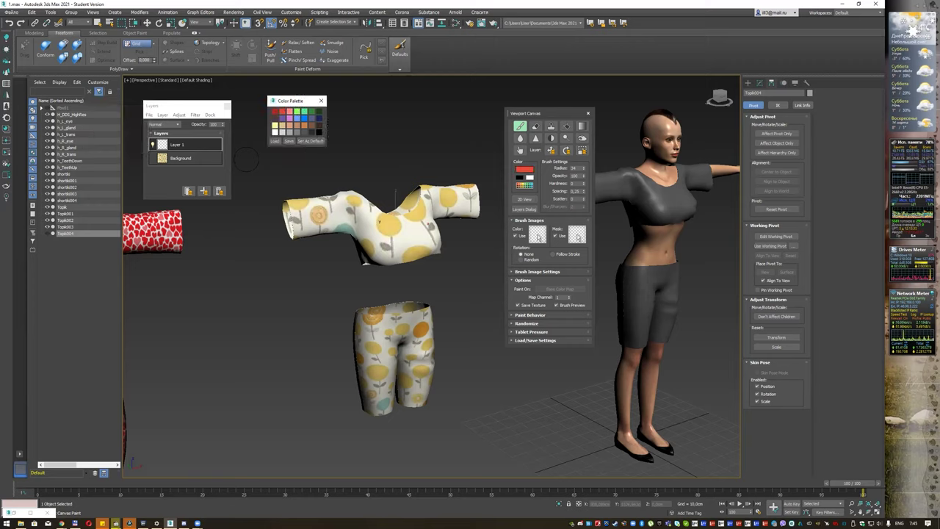
{"action": "mouse_move", "coordinate": [309, 201]}
{"action": "left_mouse_down"}
{"action": "mouse_move", "coordinate": [291, 206]}
{"action": "mouse_move", "coordinate": [297, 228]}
{"action": "left_mouse_up"}
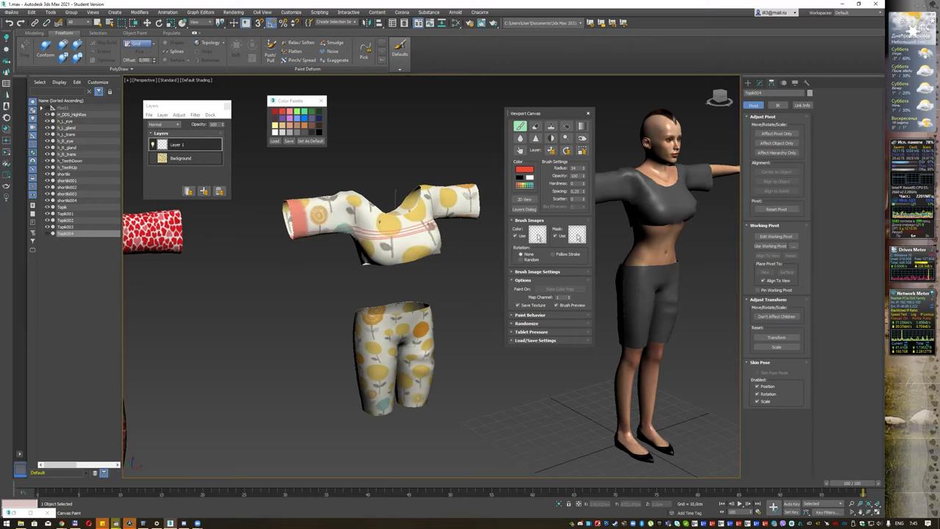
{"action": "mouse_move", "coordinate": [404, 200]}
{"action": "left_mouse_down"}
{"action": "mouse_move", "coordinate": [444, 206]}
{"action": "mouse_move", "coordinate": [468, 187]}
{"action": "mouse_move", "coordinate": [476, 207]}
{"action": "mouse_move", "coordinate": [472, 186]}
{"action": "left_mouse_up"}
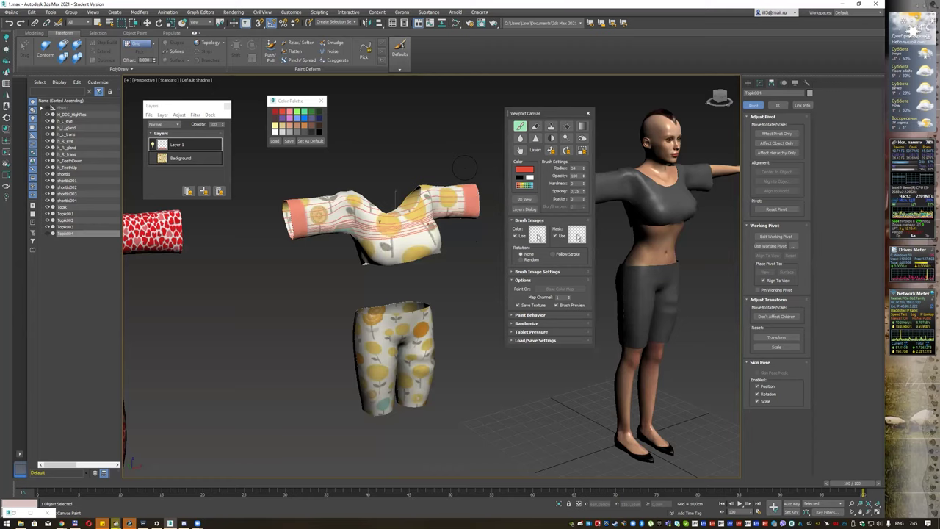
{"action": "scroll", "coordinate": [462, 165], "scroll_direction": "up", "scroll_amount": 1}
{"action": "scroll", "coordinate": [459, 160], "scroll_direction": "up", "scroll_amount": 2}
{"action": "scroll", "coordinate": [455, 154], "scroll_direction": "up", "scroll_amount": 2}
{"action": "middle_click_drag", "start_coordinate": [455, 154], "coordinate": [433, 244], "text": "alt"}
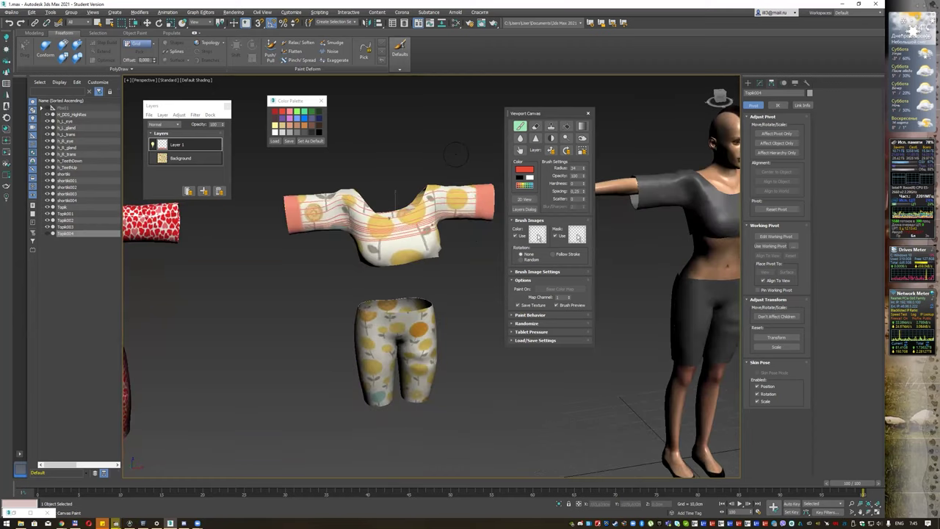
{"action": "left_click_drag", "start_coordinate": [433, 245], "coordinate": [407, 253]}
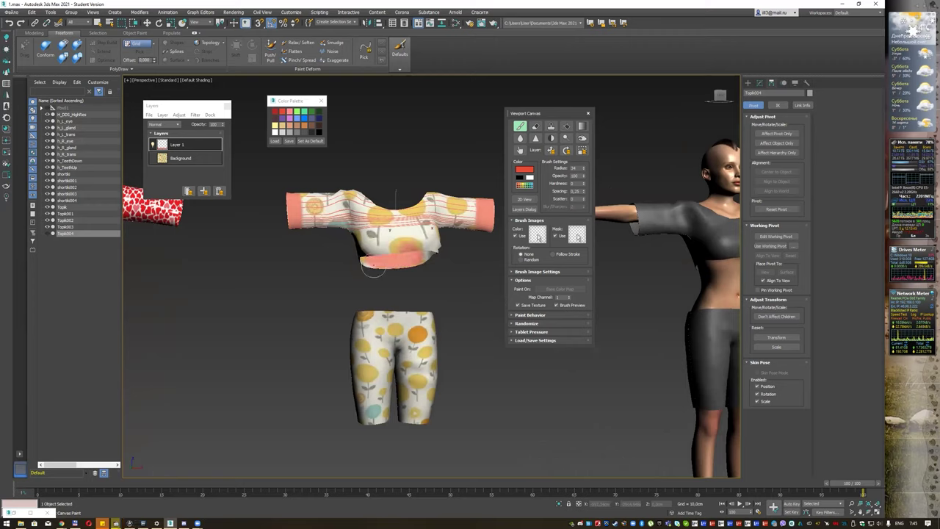
Paint stripes across the left sleeve and the chest.
{"action": "mouse_move", "coordinate": [429, 246]}
{"action": "middle_mouse_down", "text": "alt"}
{"action": "mouse_move", "coordinate": [445, 249]}
{"action": "mouse_move", "coordinate": [412, 276]}
{"action": "middle_mouse_up", "text": "alt"}
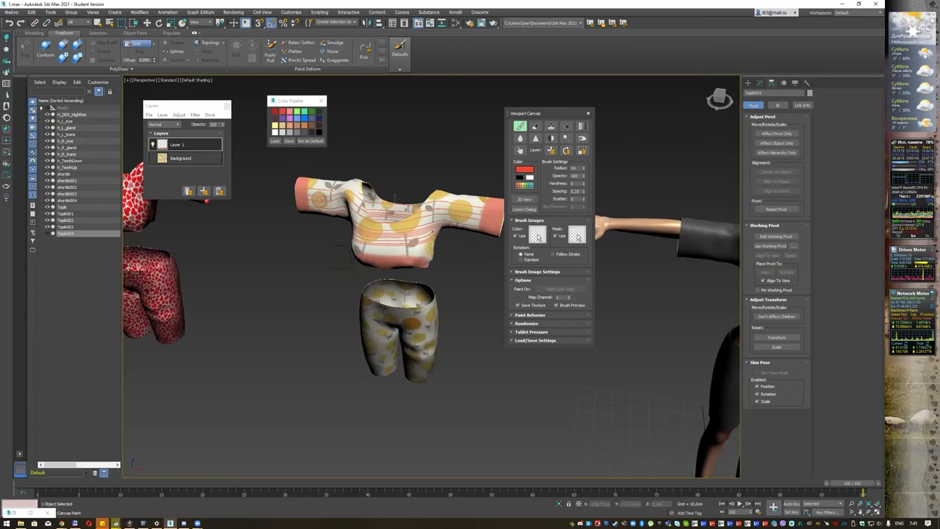
{"action": "middle_click_drag", "start_coordinate": [429, 259], "coordinate": [444, 265], "text": "alt"}
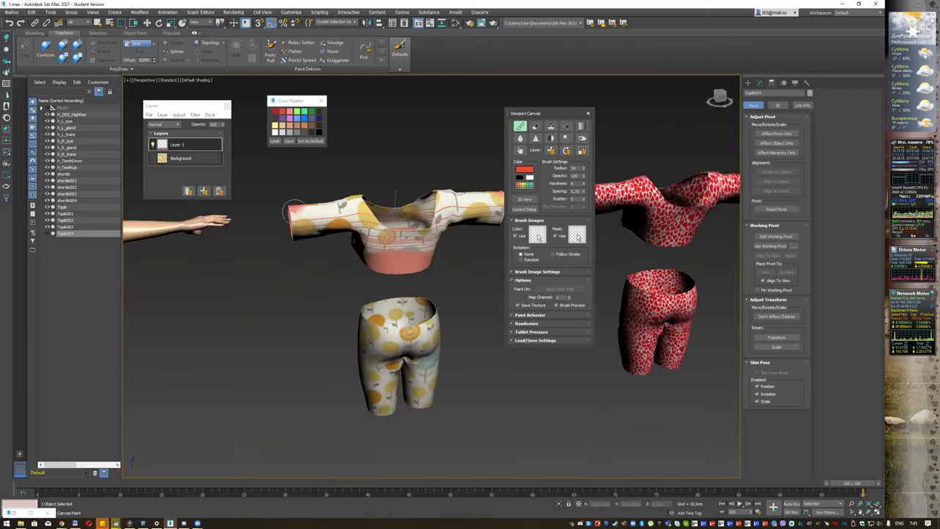
{"action": "left_click_drag", "start_coordinate": [382, 217], "coordinate": [294, 232]}
{"action": "middle_click_drag", "start_coordinate": [323, 213], "coordinate": [441, 224], "text": "alt"}
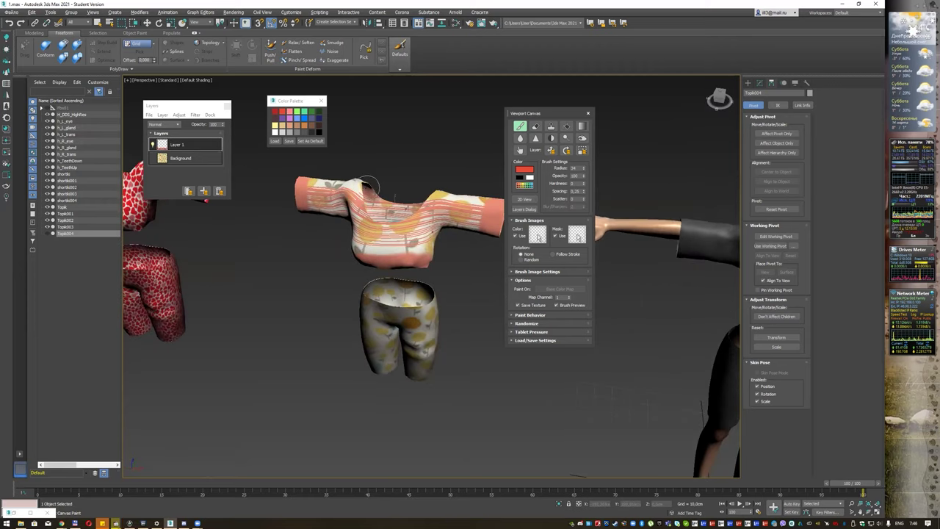
{"action": "middle_click_drag", "start_coordinate": [395, 197], "coordinate": [400, 198], "text": "alt"}
Erase some chest stripes and toggle Layer 1's visibility to compare.
{"action": "left_click", "coordinate": [535, 126]}
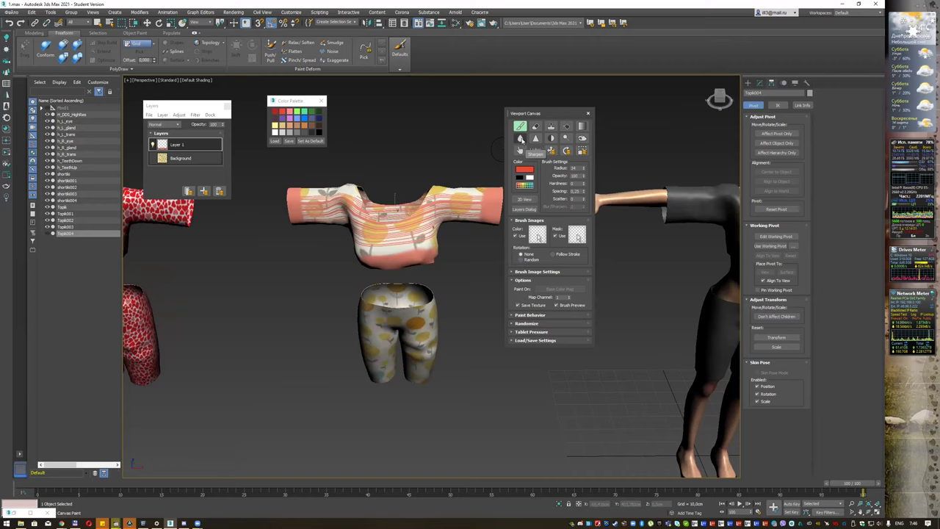
{"action": "mouse_move", "coordinate": [394, 217]}
{"action": "left_mouse_down"}
{"action": "mouse_move", "coordinate": [395, 236]}
{"action": "mouse_move", "coordinate": [374, 232]}
{"action": "mouse_move", "coordinate": [419, 222]}
{"action": "mouse_move", "coordinate": [354, 209]}
{"action": "mouse_move", "coordinate": [358, 220]}
{"action": "mouse_move", "coordinate": [416, 204]}
{"action": "mouse_move", "coordinate": [423, 192]}
{"action": "mouse_move", "coordinate": [434, 205]}
{"action": "left_mouse_up"}
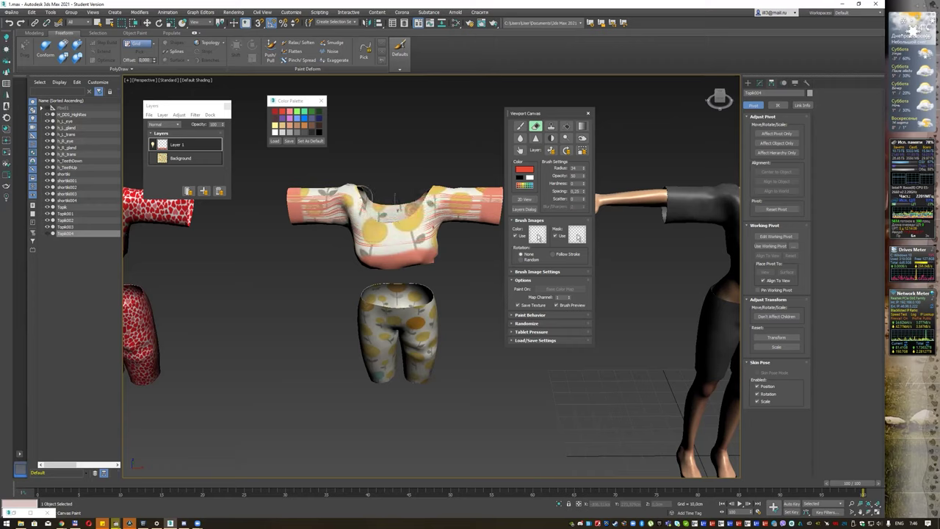
{"action": "left_click", "coordinate": [153, 144]}
{"action": "left_click", "coordinate": [153, 144]}
{"action": "left_click", "coordinate": [152, 145]}
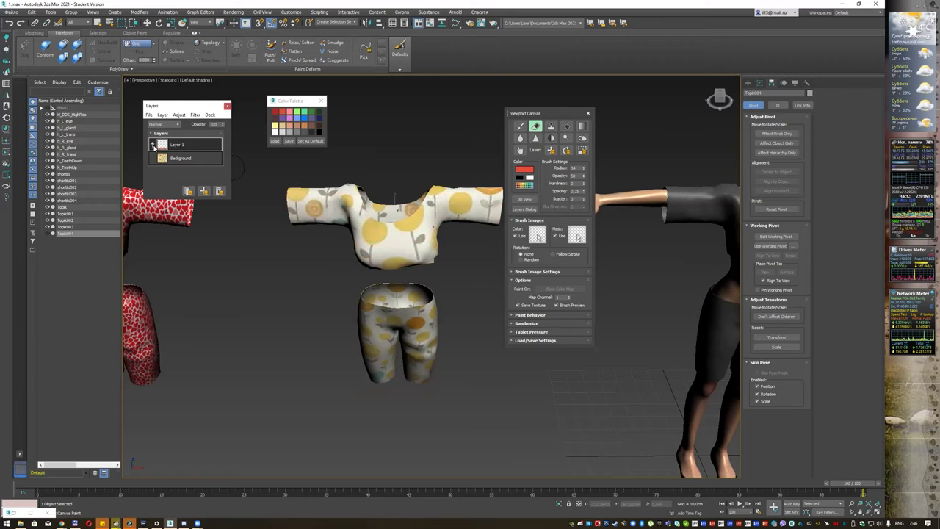
{"action": "left_click", "coordinate": [153, 145]}
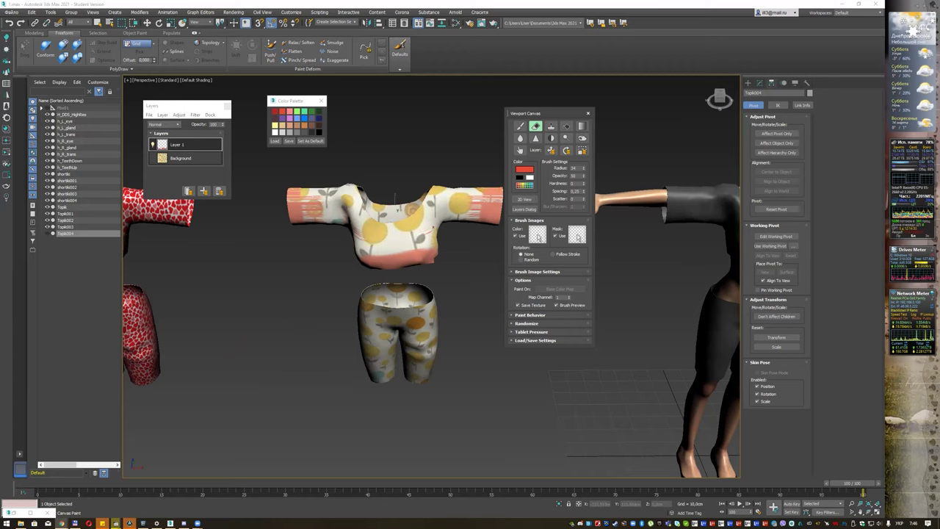
Reset the brush to minimum size, choose black, and paint a short vertical stroke on the hem.
{"action": "middle_click_drag", "start_coordinate": [367, 194], "coordinate": [397, 156], "text": "alt"}
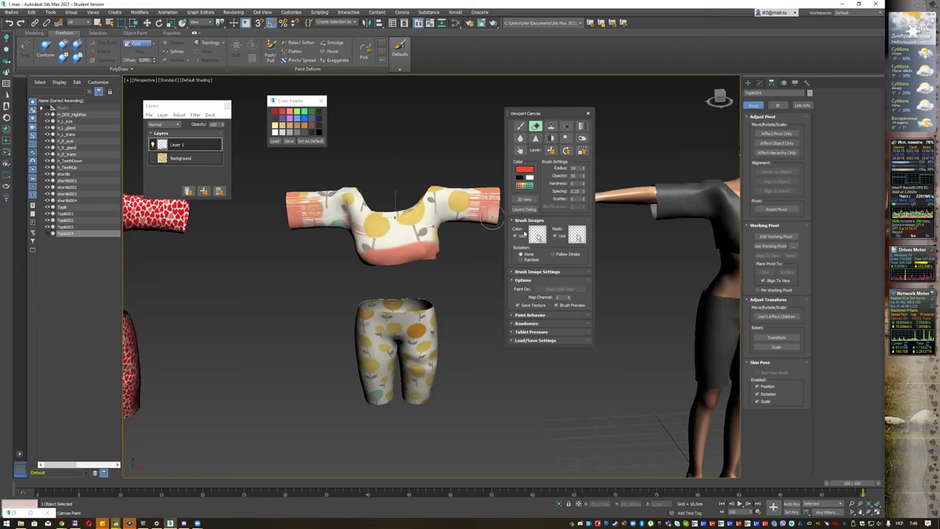
{"action": "right_click", "coordinate": [584, 169]}
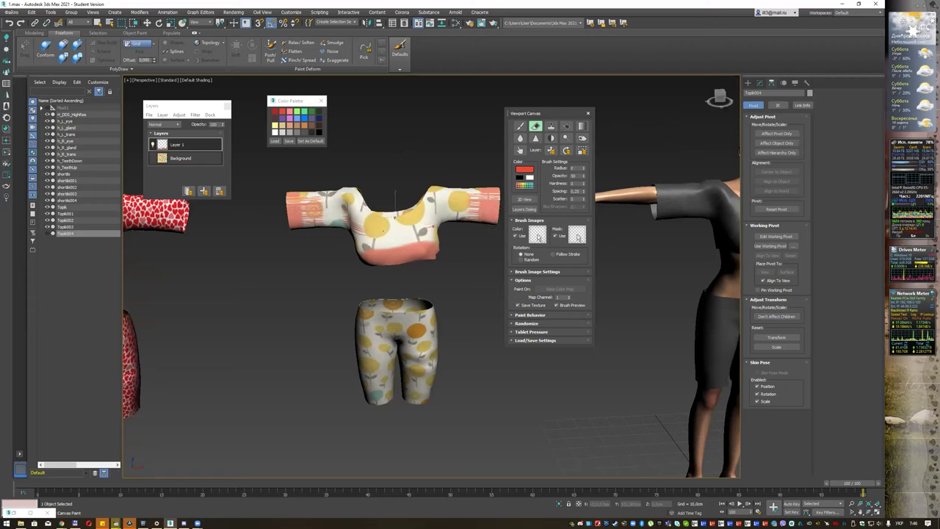
{"action": "scroll", "coordinate": [458, 201], "scroll_direction": "up", "scroll_amount": 3}
{"action": "left_click", "coordinate": [318, 133]}
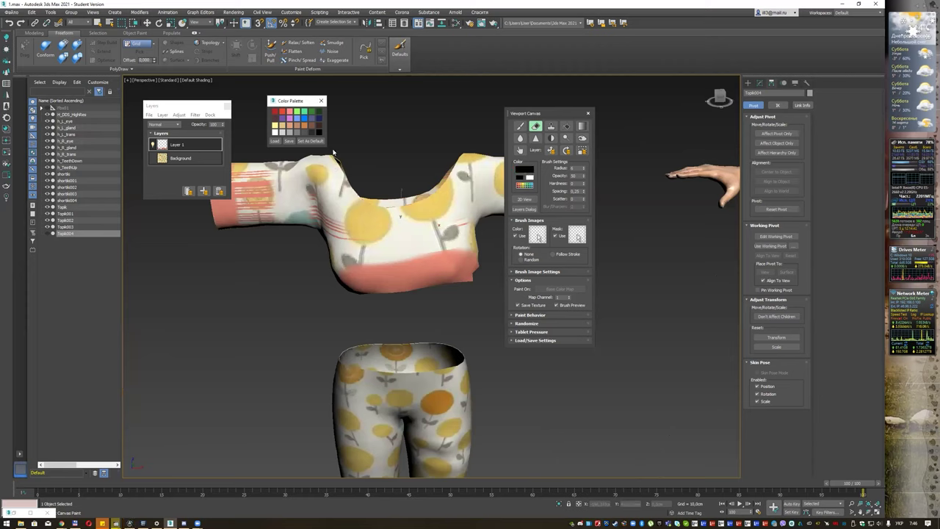
{"action": "scroll", "coordinate": [434, 174], "scroll_direction": "up", "scroll_amount": 2}
{"action": "left_click", "coordinate": [327, 223]}
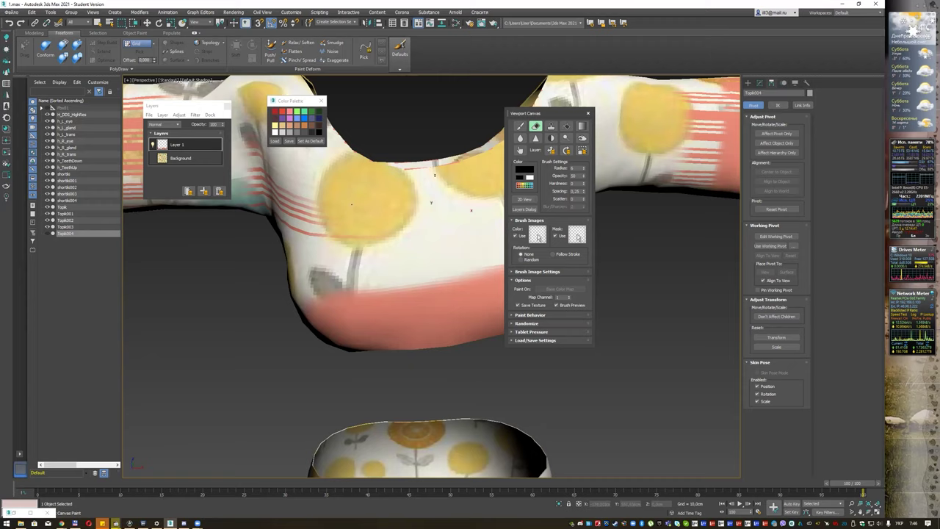
{"action": "left_click", "coordinate": [320, 135]}
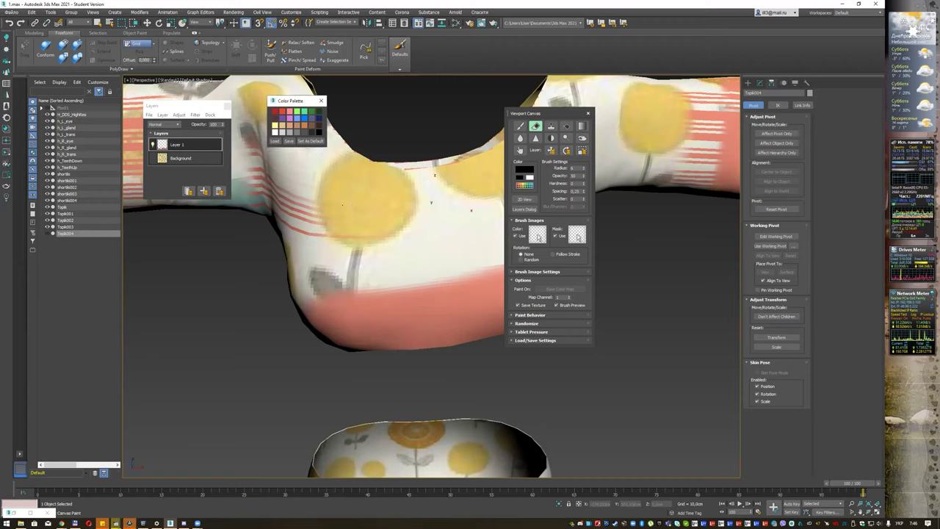
{"action": "mouse_move", "coordinate": [429, 285]}
{"action": "left_mouse_down"}
{"action": "mouse_move", "coordinate": [430, 330]}
{"action": "mouse_move", "coordinate": [418, 285]}
{"action": "left_mouse_up"}
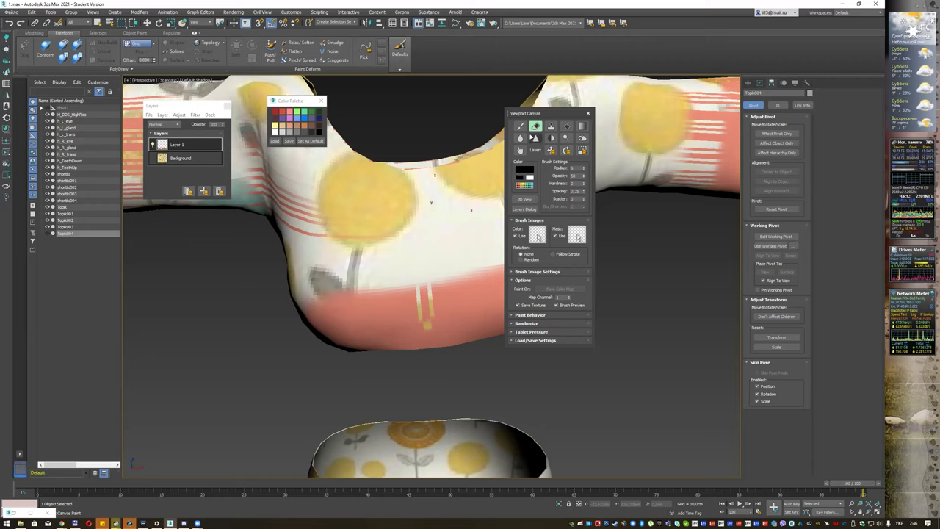
Hand-letter 'ДизайКА' in black at full opacity across the shirt front.
{"action": "left_click", "coordinate": [520, 127]}
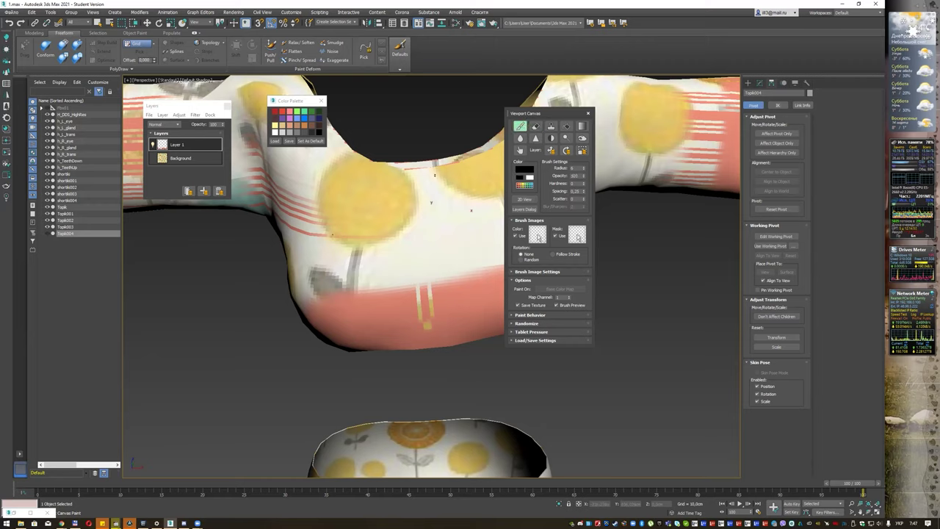
{"action": "mouse_move", "coordinate": [336, 225]}
{"action": "left_mouse_down"}
{"action": "mouse_move", "coordinate": [326, 268]}
{"action": "mouse_move", "coordinate": [351, 246]}
{"action": "mouse_move", "coordinate": [310, 219]}
{"action": "mouse_move", "coordinate": [308, 232]}
{"action": "mouse_move", "coordinate": [380, 242]}
{"action": "mouse_move", "coordinate": [382, 263]}
{"action": "mouse_move", "coordinate": [400, 265]}
{"action": "mouse_move", "coordinate": [390, 288]}
{"action": "mouse_move", "coordinate": [404, 265]}
{"action": "mouse_move", "coordinate": [456, 265]}
{"action": "left_mouse_up"}
{"action": "left_click_drag", "start_coordinate": [458, 250], "coordinate": [469, 261]}
{"action": "left_click_drag", "start_coordinate": [456, 229], "coordinate": [473, 233]}
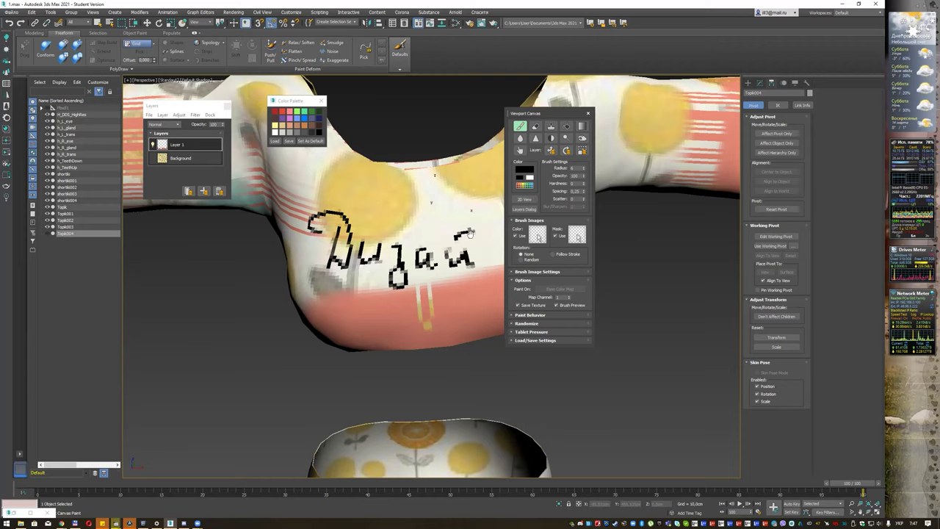
{"action": "middle_click_drag", "start_coordinate": [470, 235], "coordinate": [337, 235], "text": "alt"}
{"action": "mouse_move", "coordinate": [329, 281]}
{"action": "left_mouse_down"}
{"action": "mouse_move", "coordinate": [335, 243]}
{"action": "mouse_move", "coordinate": [360, 238]}
{"action": "mouse_move", "coordinate": [361, 278]}
{"action": "mouse_move", "coordinate": [392, 213]}
{"action": "mouse_move", "coordinate": [401, 271]}
{"action": "mouse_move", "coordinate": [405, 252]}
{"action": "left_mouse_up"}
Orbit and zoom around the garments to review the lettering from several angles.
{"action": "scroll", "coordinate": [293, 195], "scroll_direction": "down", "scroll_amount": 5}
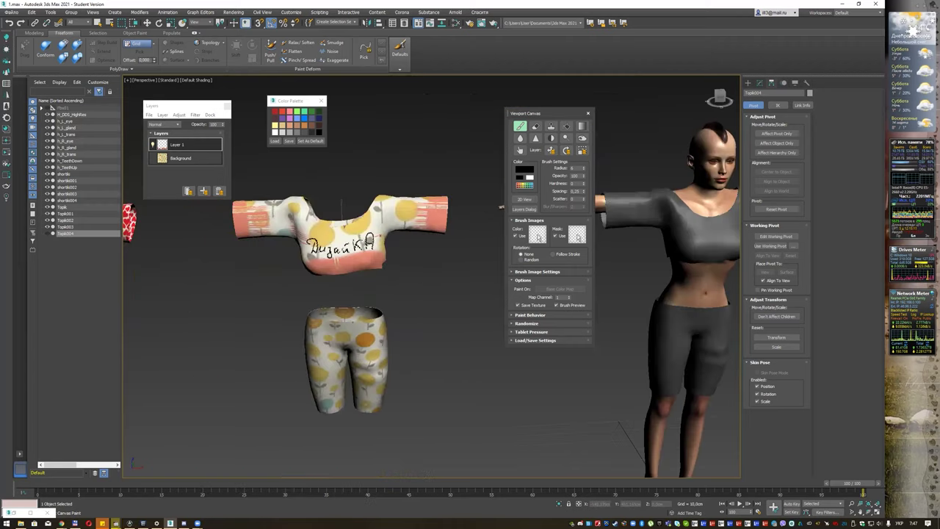
{"action": "mouse_move", "coordinate": [293, 195]}
{"action": "middle_mouse_down", "text": "alt"}
{"action": "mouse_move", "coordinate": [398, 260]}
{"action": "mouse_move", "coordinate": [426, 260]}
{"action": "mouse_move", "coordinate": [397, 260]}
{"action": "middle_mouse_up", "text": "alt"}
{"action": "scroll", "coordinate": [340, 208], "scroll_direction": "up", "scroll_amount": 5}
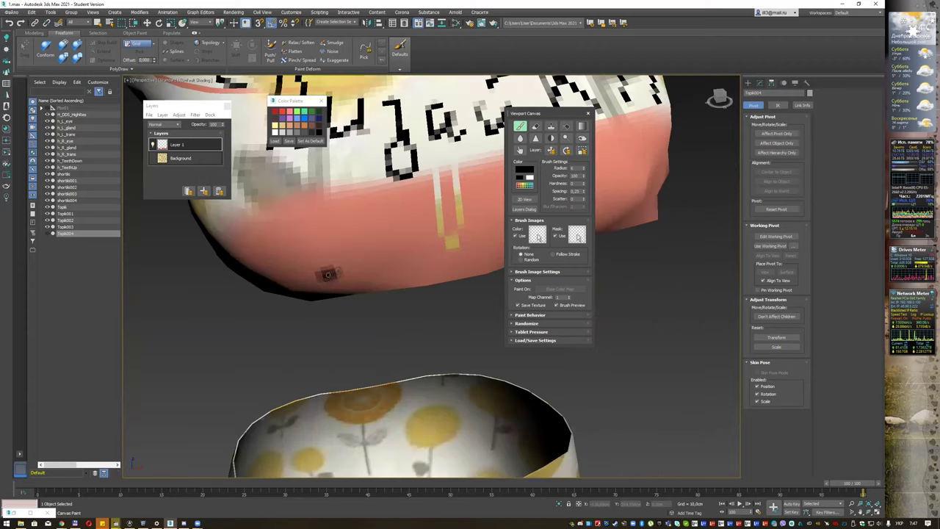
{"action": "scroll", "coordinate": [386, 210], "scroll_direction": "down", "scroll_amount": 3}
{"action": "mouse_move", "coordinate": [403, 182]}
{"action": "middle_mouse_down", "text": "alt"}
{"action": "mouse_move", "coordinate": [381, 179]}
{"action": "mouse_move", "coordinate": [375, 259]}
{"action": "middle_mouse_up", "text": "alt"}
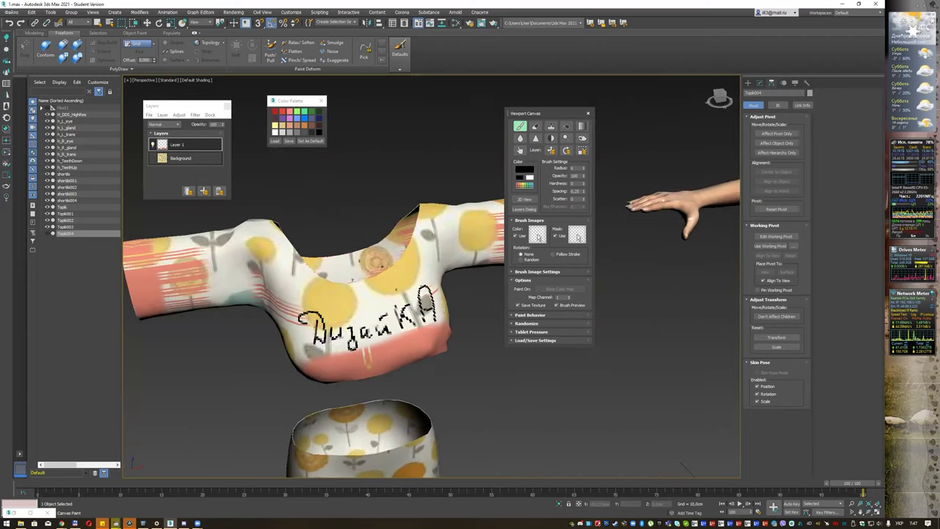
{"action": "middle_click_drag", "start_coordinate": [360, 323], "coordinate": [358, 235], "text": "alt"}
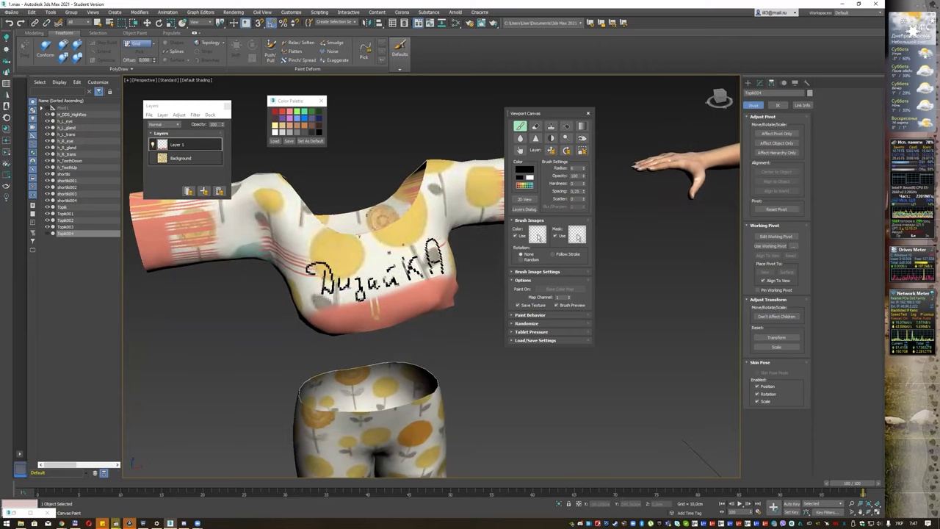
{"action": "scroll", "coordinate": [359, 235], "scroll_direction": "down", "scroll_amount": 3}
{"action": "scroll", "coordinate": [360, 235], "scroll_direction": "down", "scroll_amount": 3}
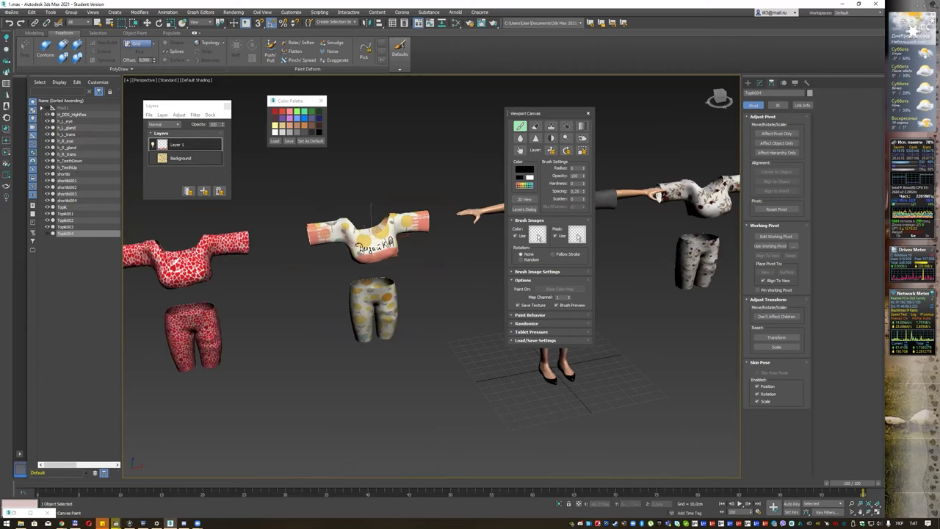
{"action": "scroll", "coordinate": [364, 243], "scroll_direction": "up", "scroll_amount": 5}
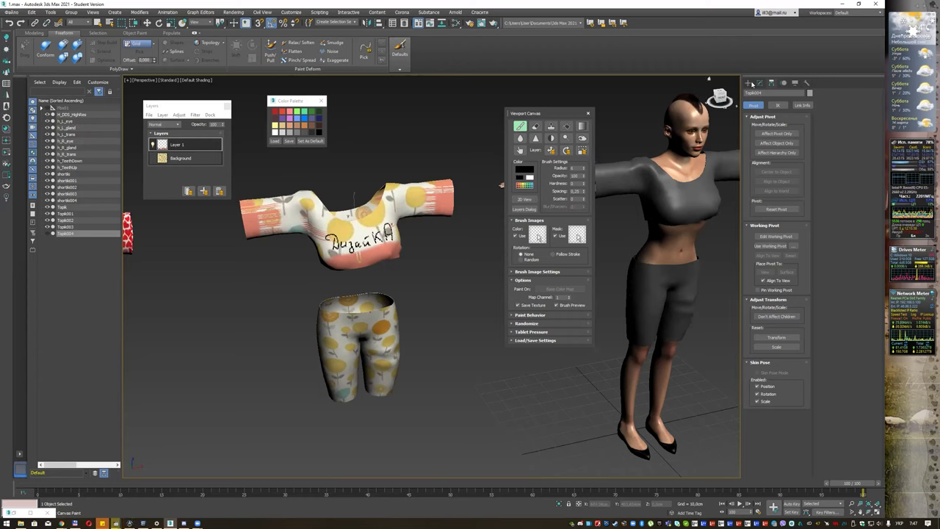
Add an Unwrap UVW modifier above the top's Editable Poly and open its UV editor.
{"action": "left_click", "coordinate": [760, 84]}
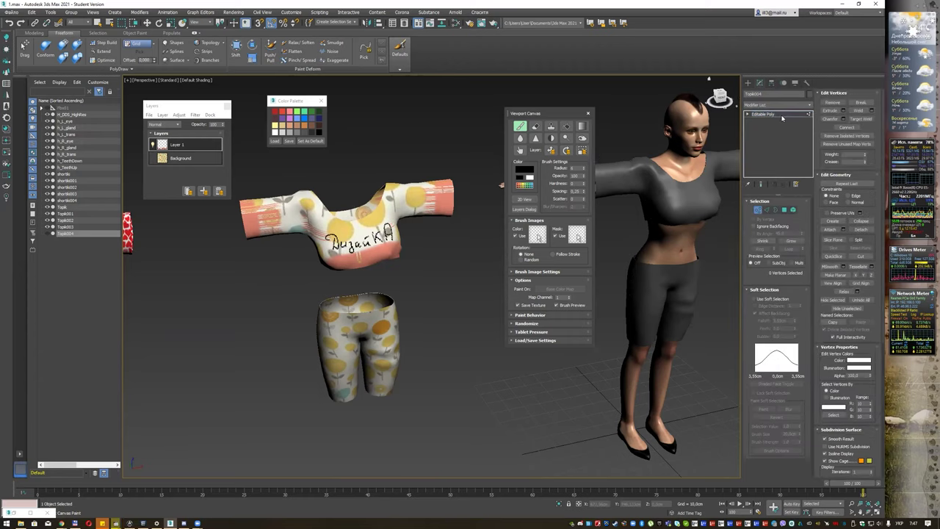
{"action": "left_click", "coordinate": [783, 117]}
{"action": "left_click", "coordinate": [808, 109]}
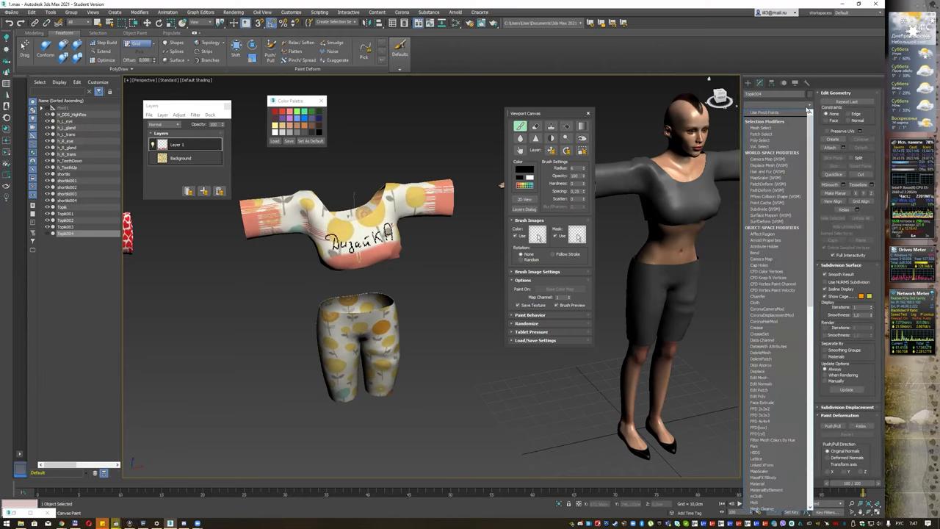
{"action": "scroll", "coordinate": [809, 109], "scroll_direction": "down", "scroll_amount": 15}
{"action": "key", "text": "u"}
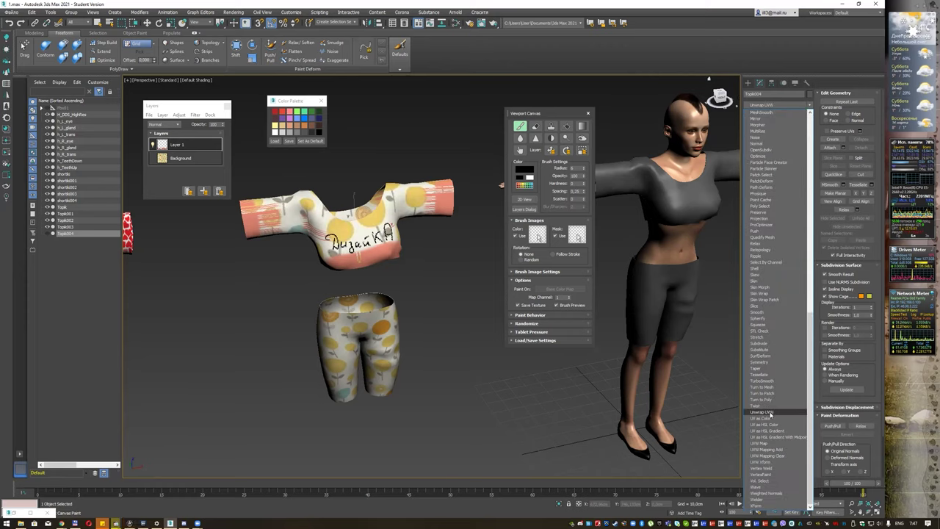
{"action": "left_click", "coordinate": [769, 414]}
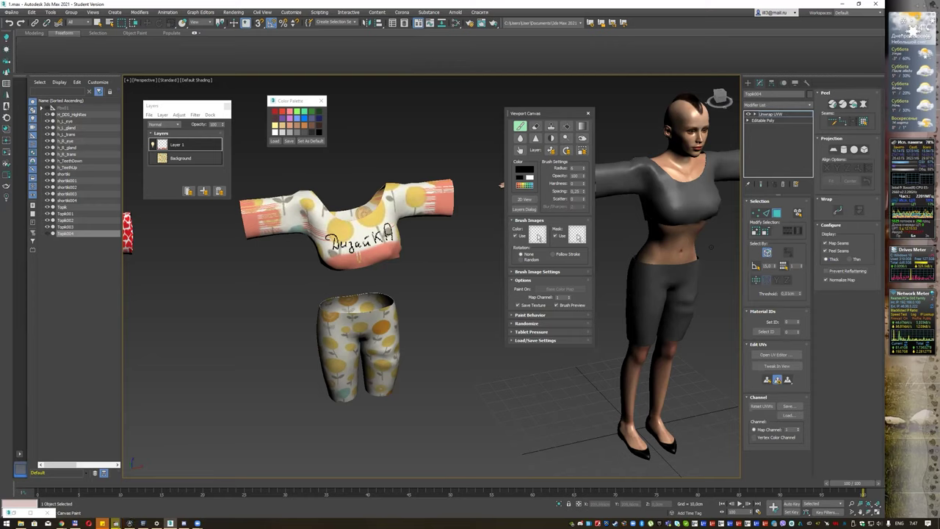
{"action": "left_click", "coordinate": [772, 355]}
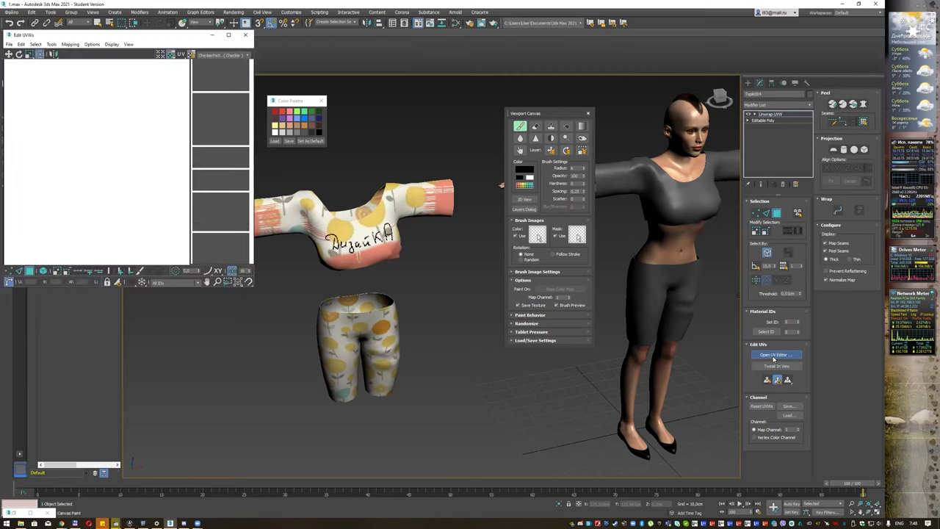
Reposition and enlarge the Edit UVWs window next to the shirt.
{"action": "left_click_drag", "start_coordinate": [173, 38], "coordinate": [417, 56]}
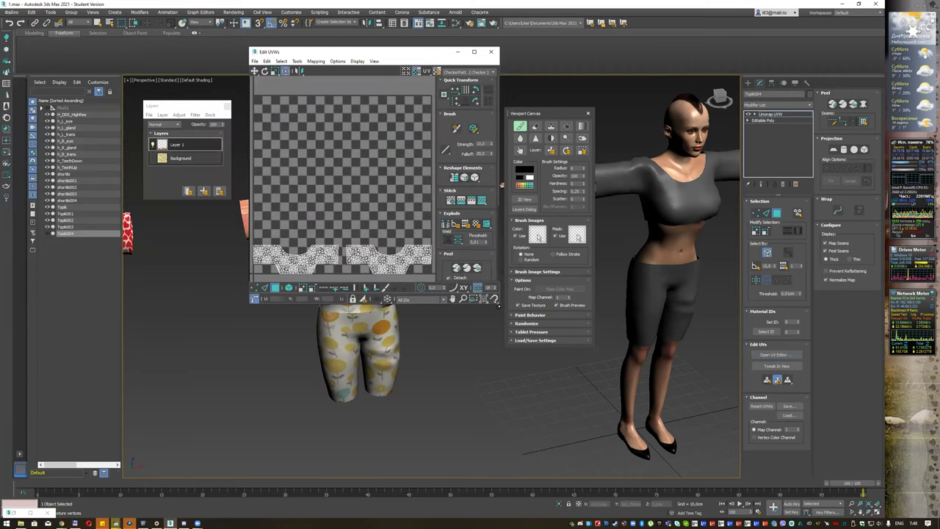
{"action": "left_click_drag", "start_coordinate": [497, 302], "coordinate": [686, 402]}
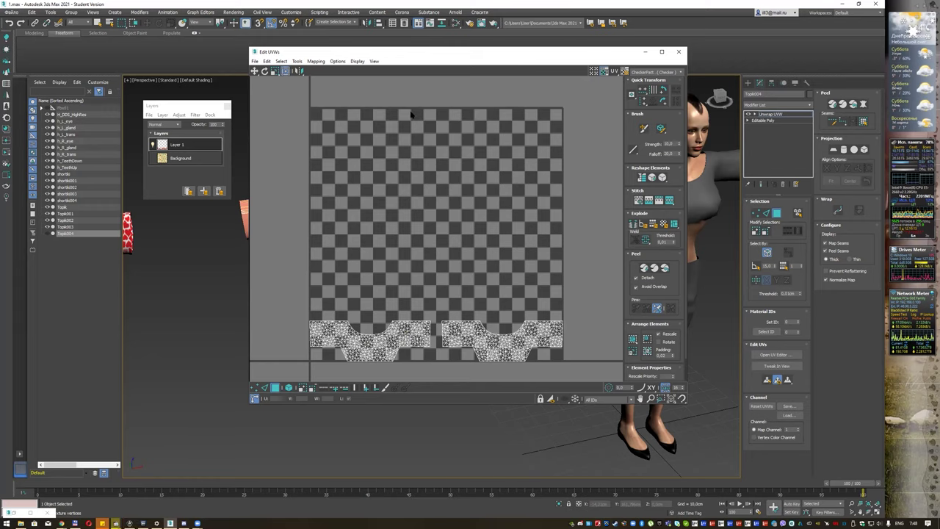
{"action": "left_click_drag", "start_coordinate": [419, 56], "coordinate": [595, 90]}
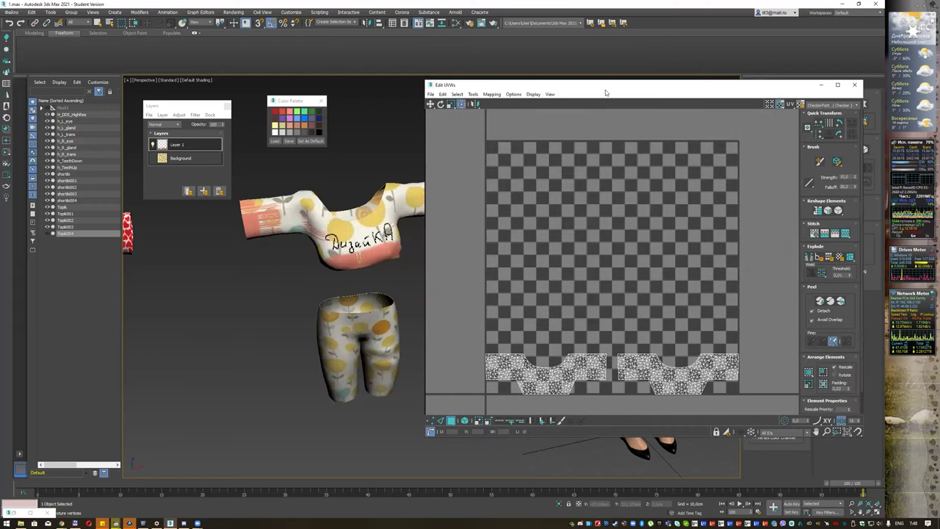
{"action": "left_click_drag", "start_coordinate": [605, 89], "coordinate": [469, 61]}
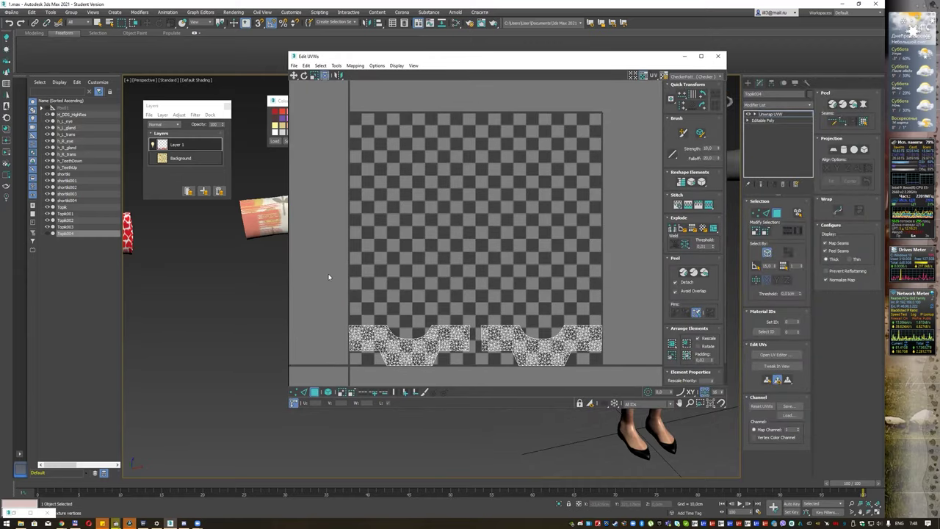
Select all UV shells, pack them together rescaled to fill the UV square, then close the editor.
{"action": "key", "text": "ctrl+a"}
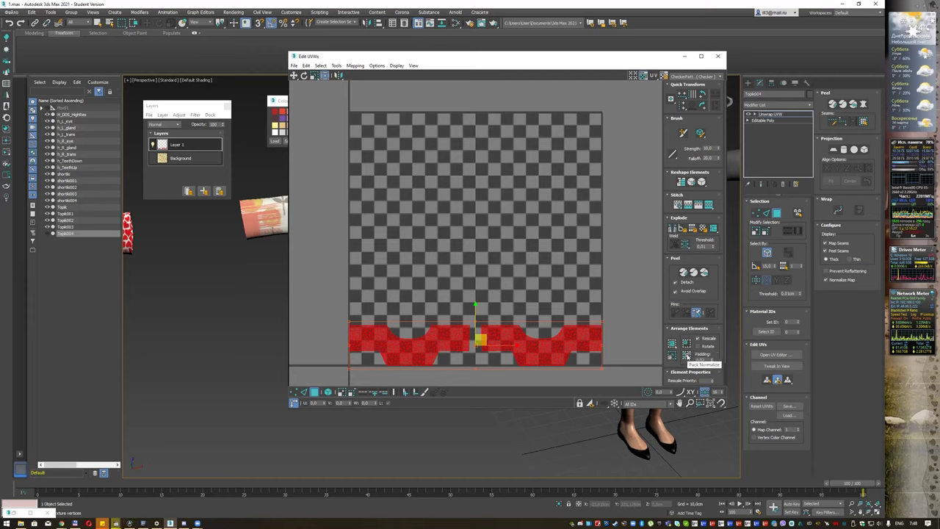
{"action": "left_click", "coordinate": [687, 355]}
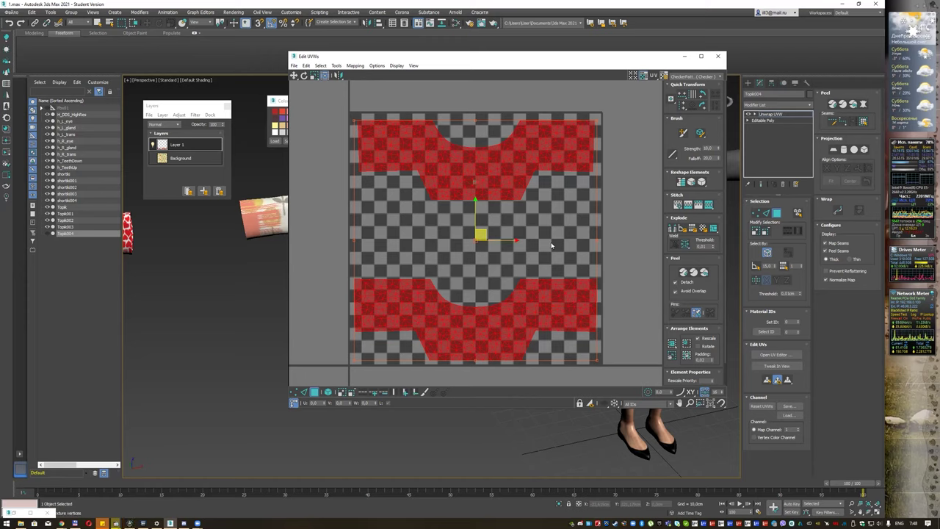
{"action": "left_click", "coordinate": [686, 344]}
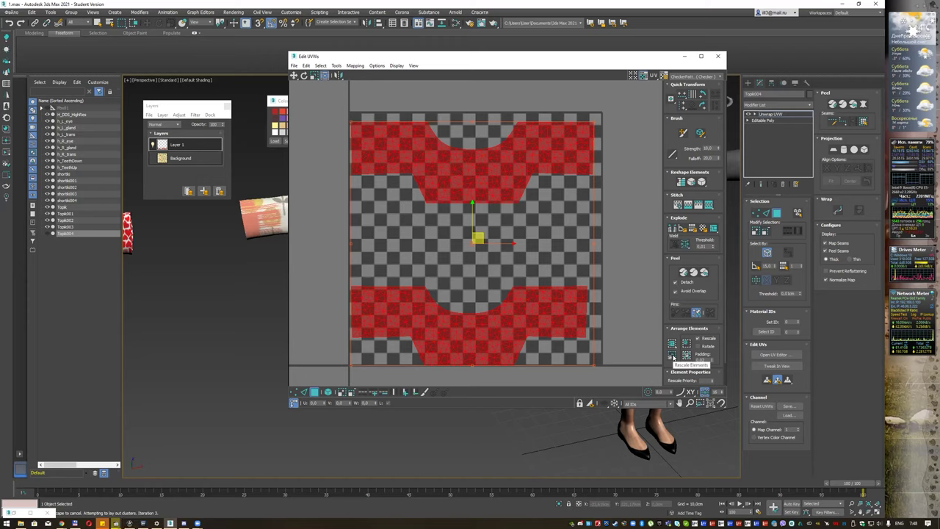
{"action": "left_click", "coordinate": [672, 344]}
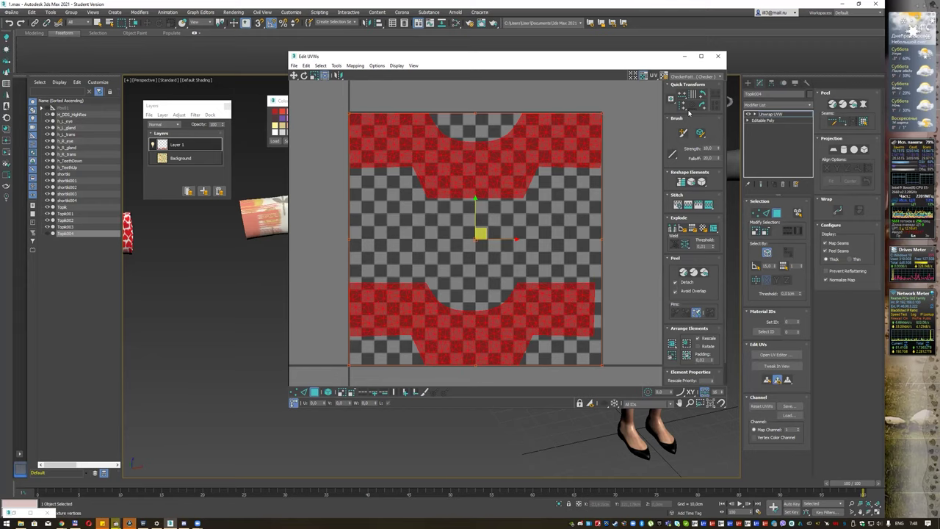
{"action": "left_click", "coordinate": [718, 57]}
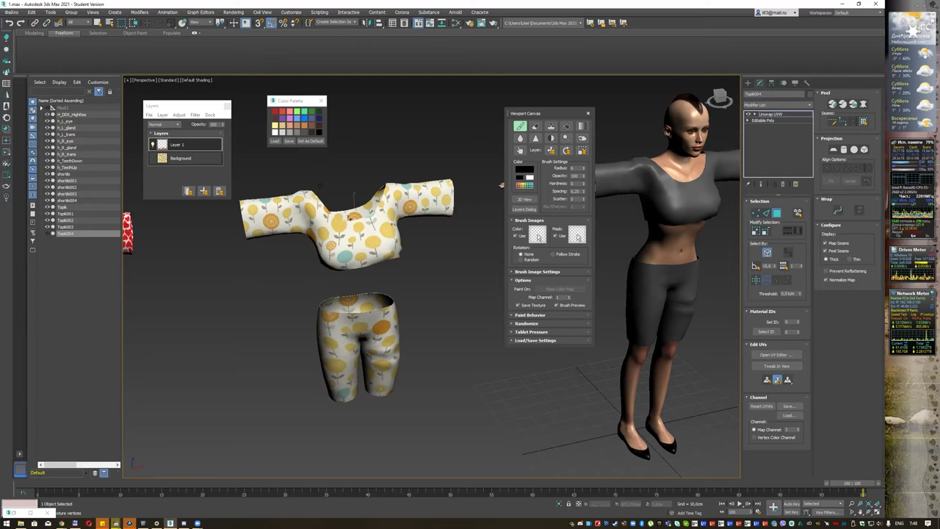
Pick red and paint handwritten lettering on the shirt front.
{"action": "scroll", "coordinate": [356, 235], "scroll_direction": "up", "scroll_amount": 3}
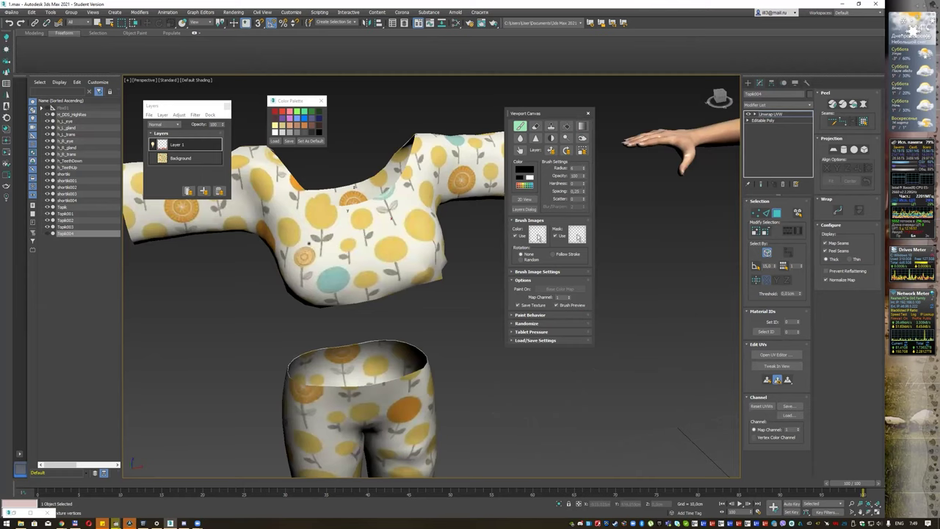
{"action": "scroll", "coordinate": [308, 242], "scroll_direction": "up", "scroll_amount": 5}
{"action": "scroll", "coordinate": [313, 231], "scroll_direction": "down", "scroll_amount": 5}
{"action": "left_click", "coordinate": [275, 112]}
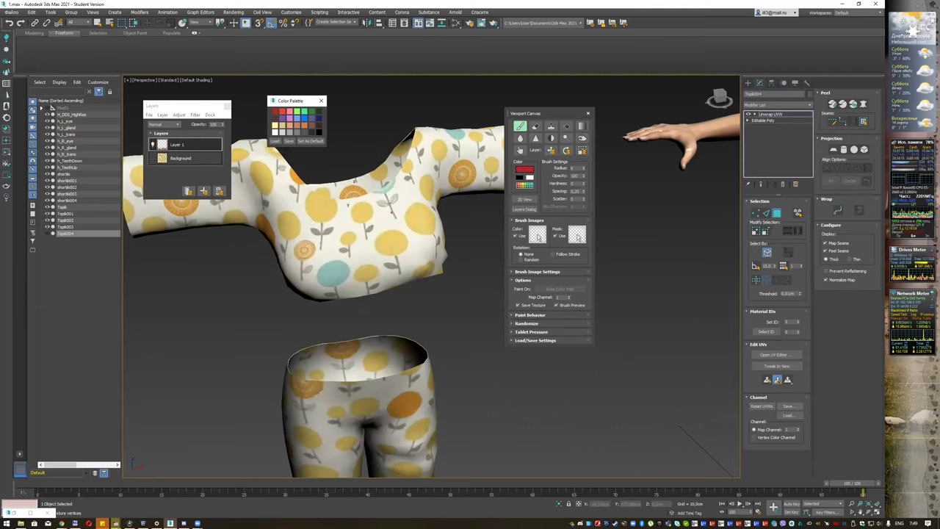
{"action": "mouse_move", "coordinate": [309, 226]}
{"action": "left_mouse_down"}
{"action": "mouse_move", "coordinate": [303, 247]}
{"action": "mouse_move", "coordinate": [301, 213]}
{"action": "mouse_move", "coordinate": [305, 240]}
{"action": "mouse_move", "coordinate": [352, 257]}
{"action": "mouse_move", "coordinate": [343, 263]}
{"action": "mouse_move", "coordinate": [374, 251]}
{"action": "left_mouse_up"}
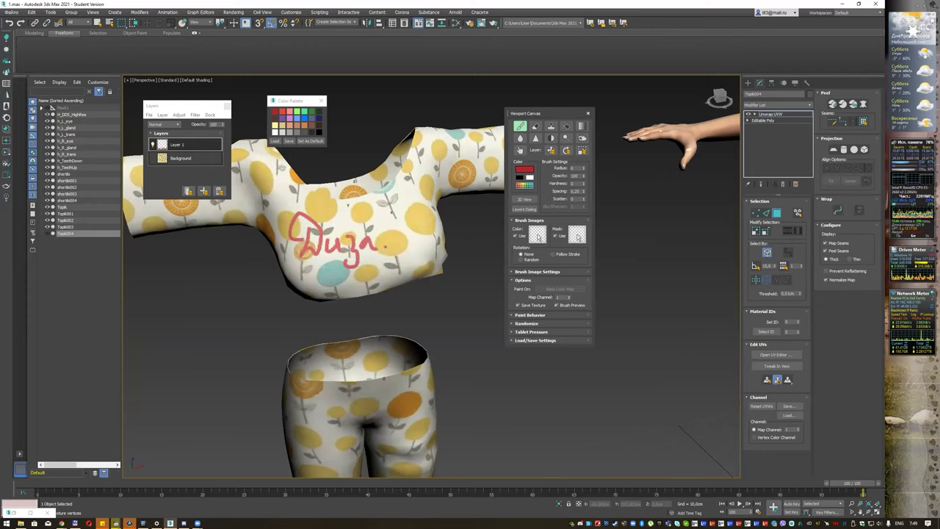
{"action": "left_click_drag", "start_coordinate": [397, 215], "coordinate": [384, 238]}
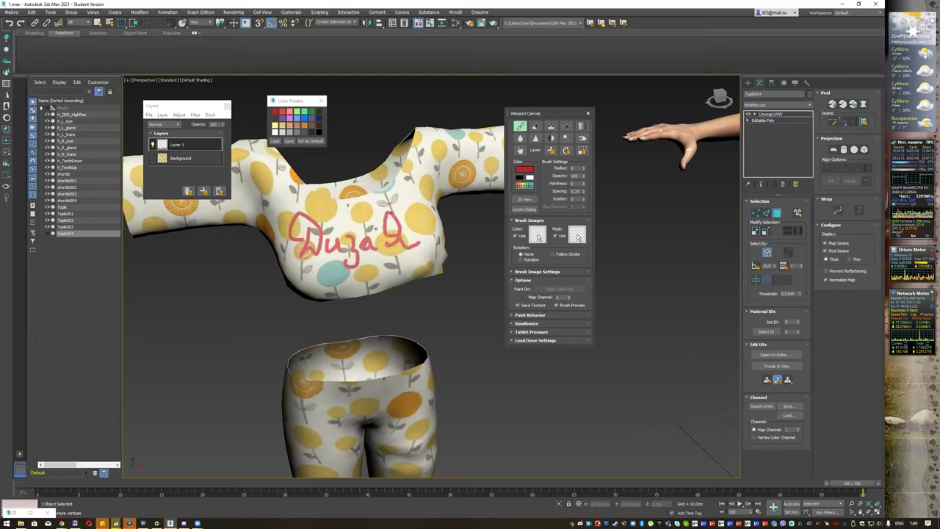
Paint red sleeve cuffs and stripes across both shoulders.
{"action": "scroll", "coordinate": [364, 249], "scroll_direction": "down", "scroll_amount": 5}
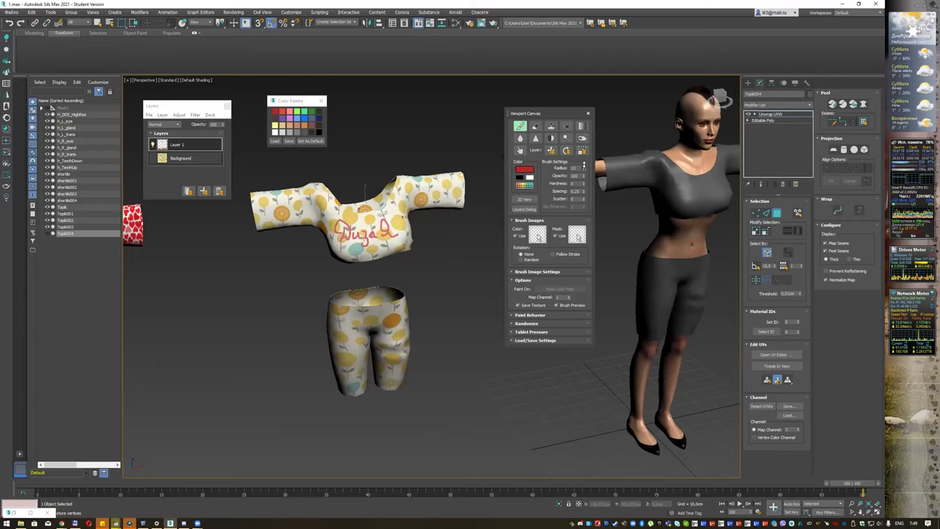
{"action": "left_click", "coordinate": [253, 196]}
{"action": "left_click_drag", "start_coordinate": [253, 195], "coordinate": [260, 224]}
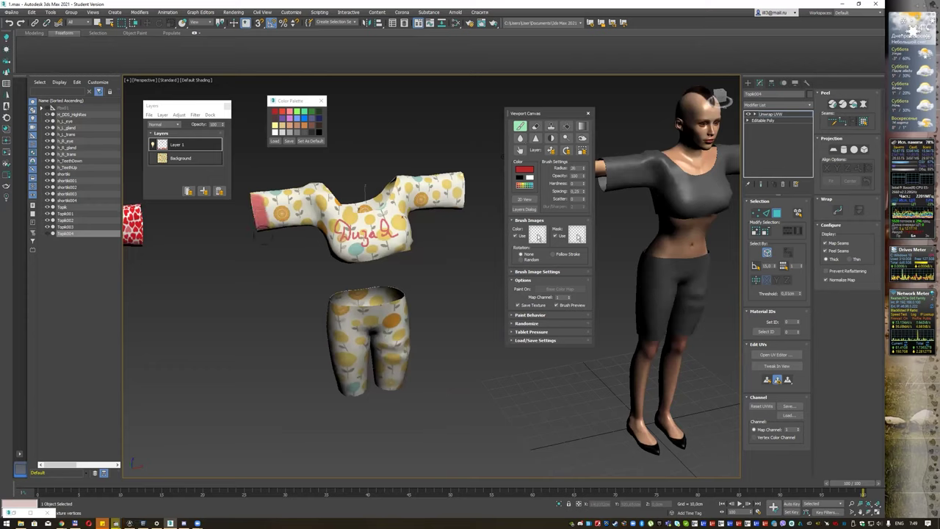
{"action": "left_click", "coordinate": [458, 175], "text": "shift"}
{"action": "left_click_drag", "start_coordinate": [458, 175], "coordinate": [457, 179]}
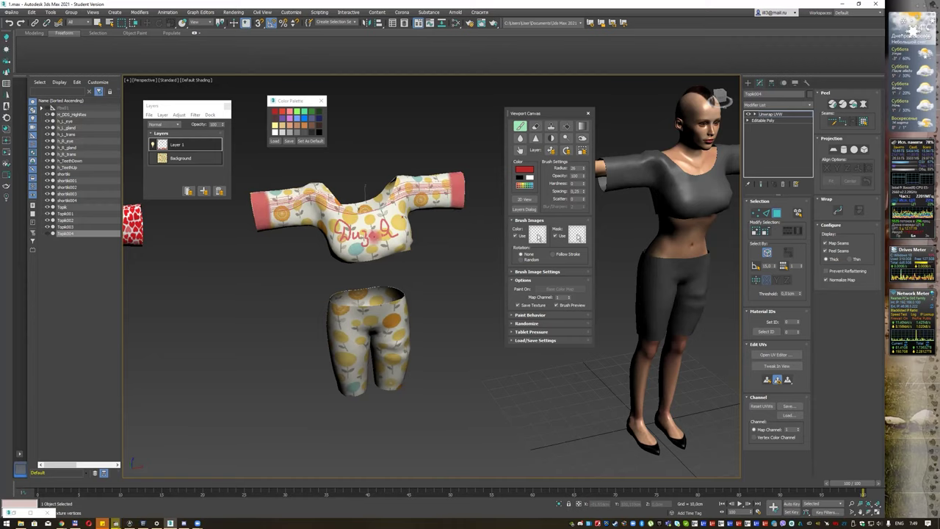
{"action": "scroll", "coordinate": [371, 235], "scroll_direction": "up", "scroll_amount": 5}
{"action": "scroll", "coordinate": [370, 235], "scroll_direction": "down", "scroll_amount": 3}
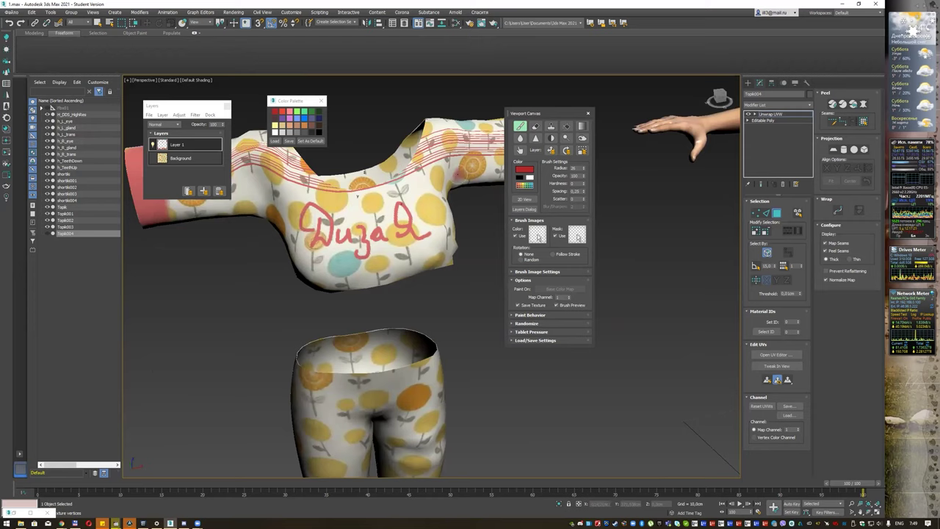
{"action": "mouse_move", "coordinate": [441, 176]}
{"action": "middle_mouse_down", "text": "alt"}
{"action": "mouse_move", "coordinate": [419, 216]}
{"action": "mouse_move", "coordinate": [546, 175]}
{"action": "middle_mouse_up", "text": "alt"}
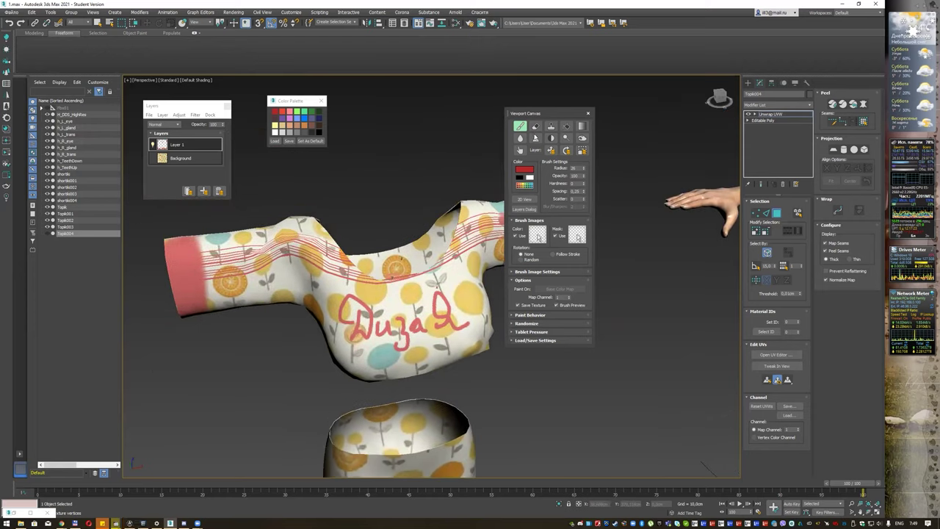
Erase parts of the shoulder and front stripes at 50 opacity.
{"action": "left_click", "coordinate": [536, 125]}
{"action": "mouse_move", "coordinate": [338, 268]}
{"action": "left_mouse_down"}
{"action": "mouse_move", "coordinate": [341, 251]}
{"action": "mouse_move", "coordinate": [249, 257]}
{"action": "mouse_move", "coordinate": [305, 240]}
{"action": "mouse_move", "coordinate": [371, 282]}
{"action": "mouse_move", "coordinate": [456, 242]}
{"action": "mouse_move", "coordinate": [467, 224]}
{"action": "mouse_move", "coordinate": [342, 274]}
{"action": "left_mouse_up"}
{"action": "mouse_move", "coordinate": [480, 225]}
{"action": "left_mouse_down"}
{"action": "mouse_move", "coordinate": [470, 243]}
{"action": "mouse_move", "coordinate": [411, 275]}
{"action": "left_mouse_up"}
{"action": "left_click_drag", "start_coordinate": [257, 270], "coordinate": [240, 254]}
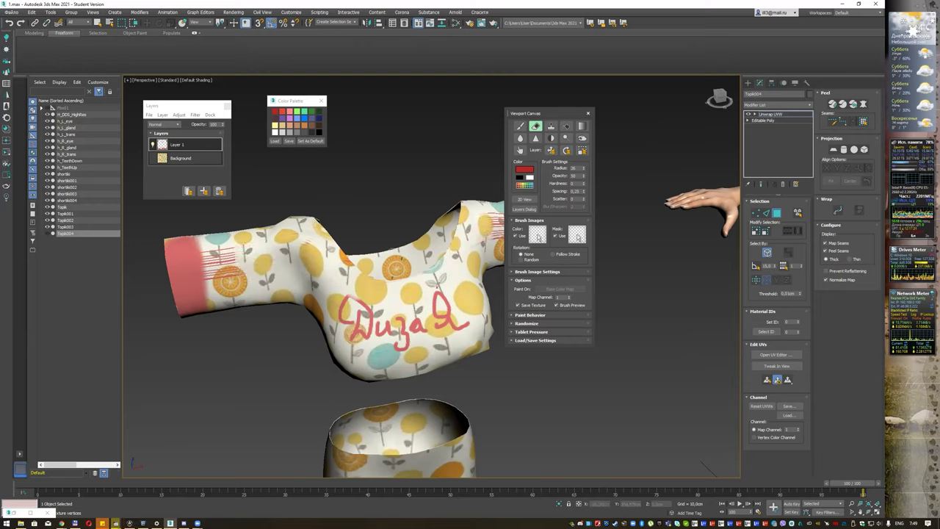
Zoom extents to frame the character and clothing sets, and close Viewport Canvas.
{"action": "scroll", "coordinate": [388, 249], "scroll_direction": "down", "scroll_amount": 4}
{"action": "middle_click_drag", "start_coordinate": [409, 224], "coordinate": [382, 212], "text": "alt"}
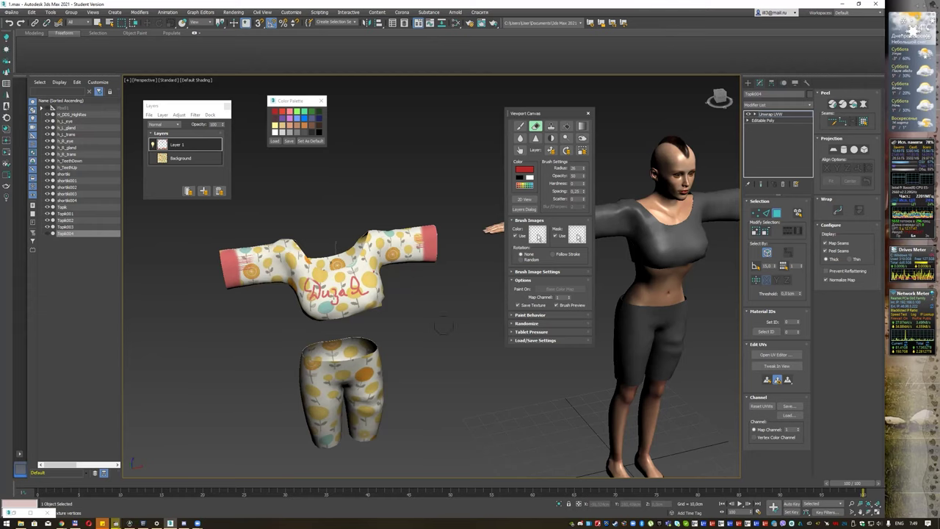
{"action": "middle_click_drag", "start_coordinate": [443, 326], "coordinate": [441, 321], "text": "alt"}
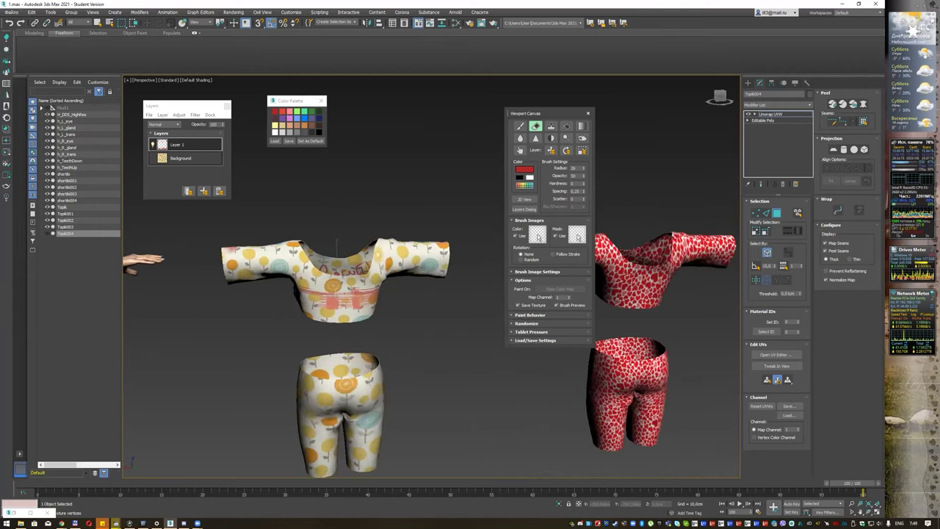
{"action": "middle_click_drag", "start_coordinate": [358, 299], "coordinate": [360, 297], "text": "alt"}
{"action": "key", "text": "z"}
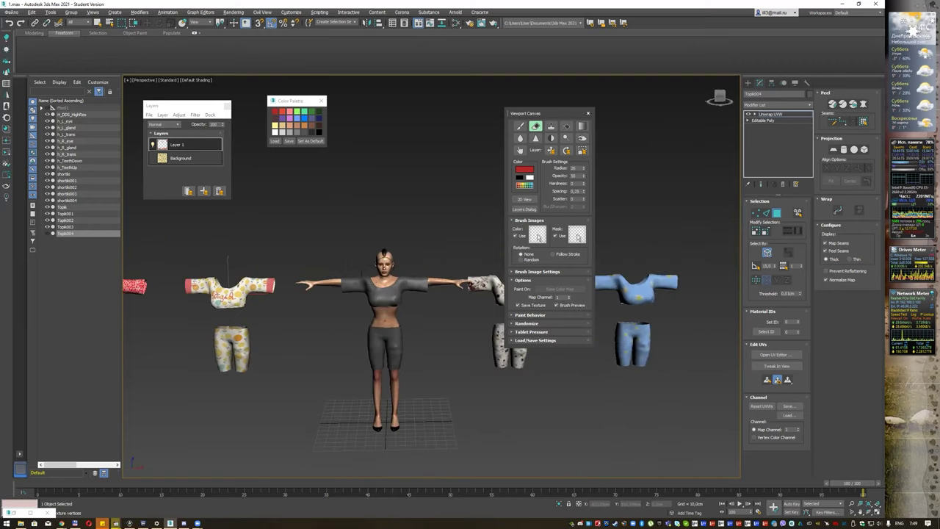
{"action": "middle_click_drag", "start_coordinate": [367, 331], "coordinate": [397, 330], "text": "alt"}
{"action": "key", "text": "shift+z"}
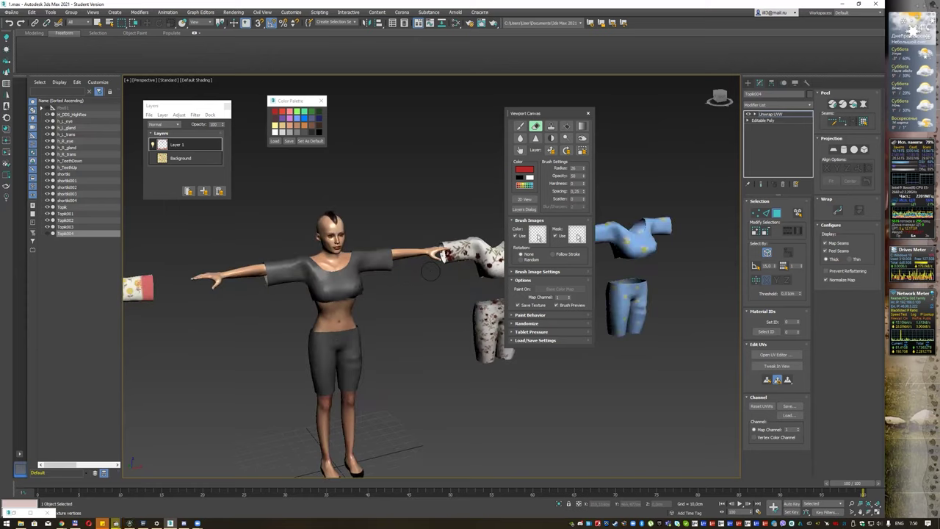
{"action": "left_click", "coordinate": [588, 113]}
{"action": "middle_click_drag", "start_coordinate": [406, 279], "coordinate": [412, 279], "text": "alt"}
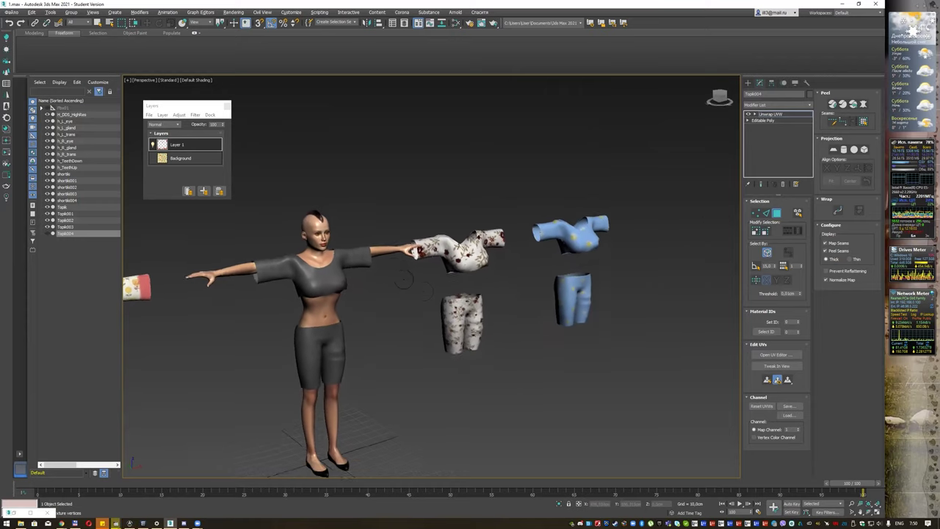